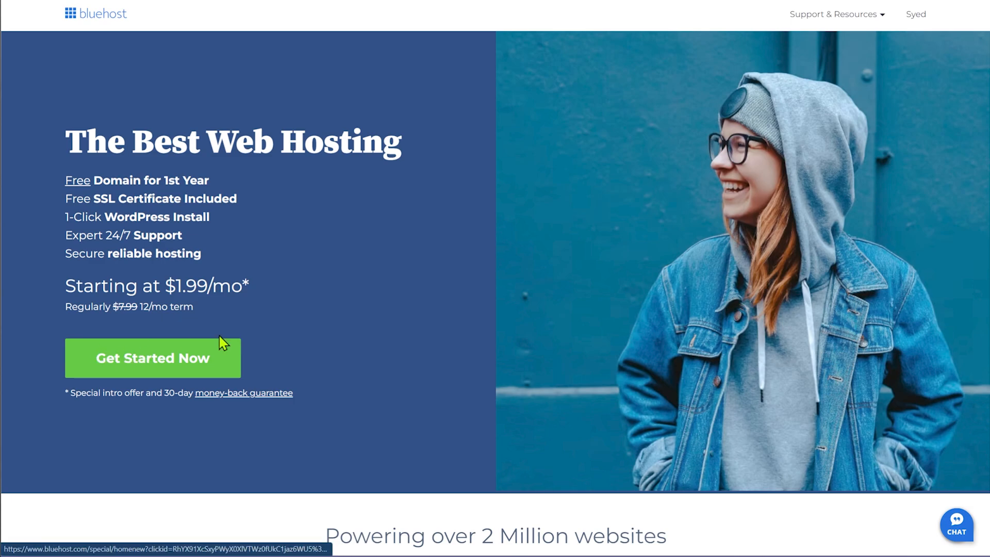
Scroll through the WordPress hosting pricing cards to compare the plans
scroll(356, 255, down, 10)
scroll(287, 222, down, 2)
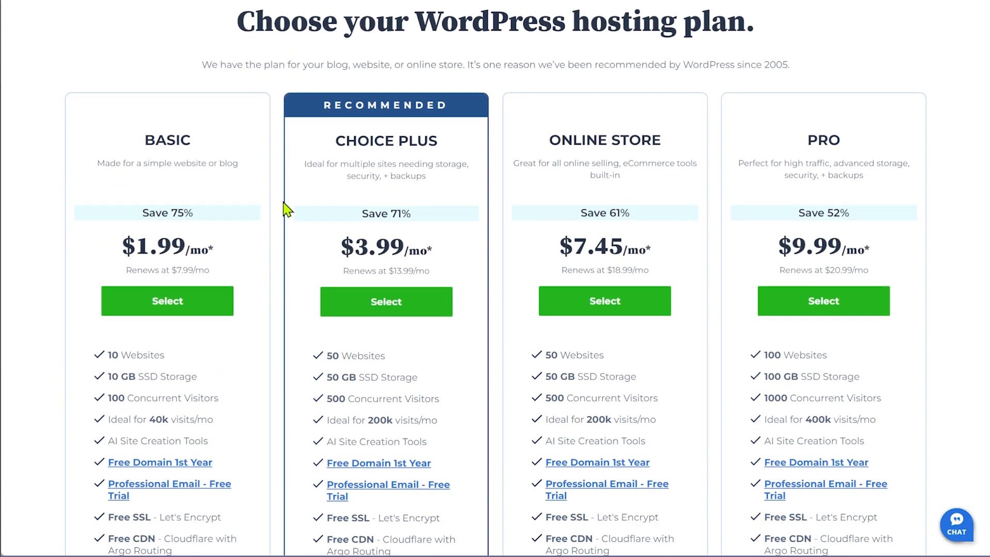
scroll(287, 210, down, 1)
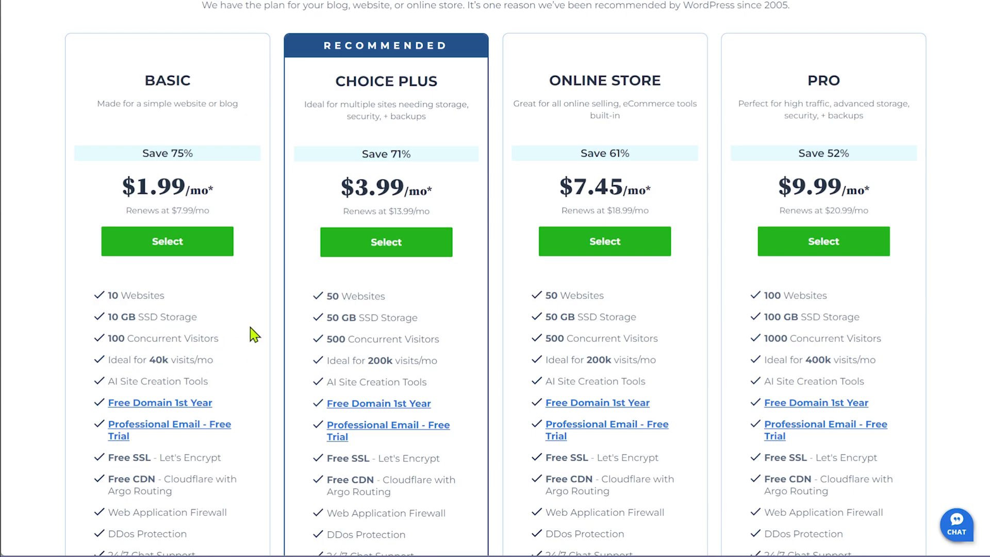
scroll(255, 335, down, 2)
scroll(226, 350, up, 2)
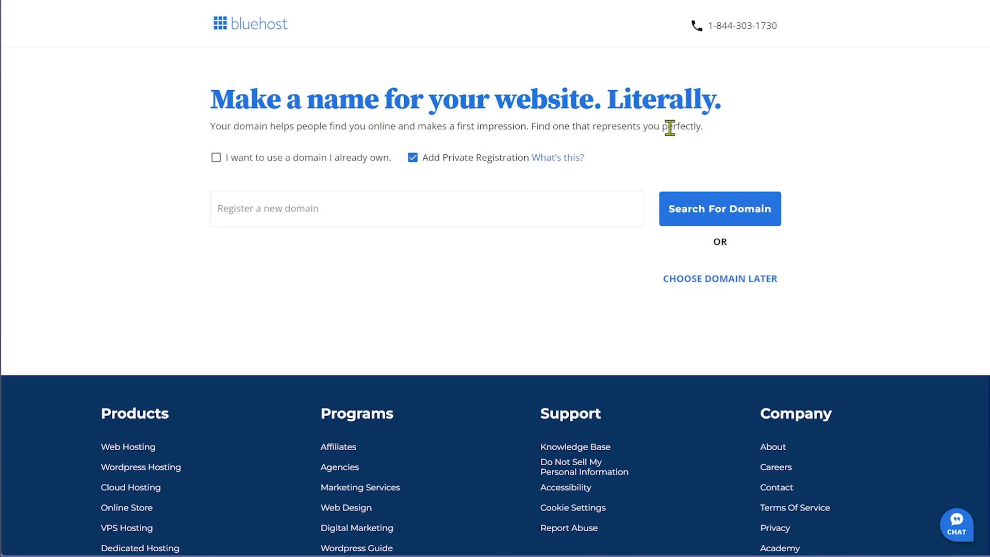
Search for the new domain oregangardening.com to check its availability
click(287, 211)
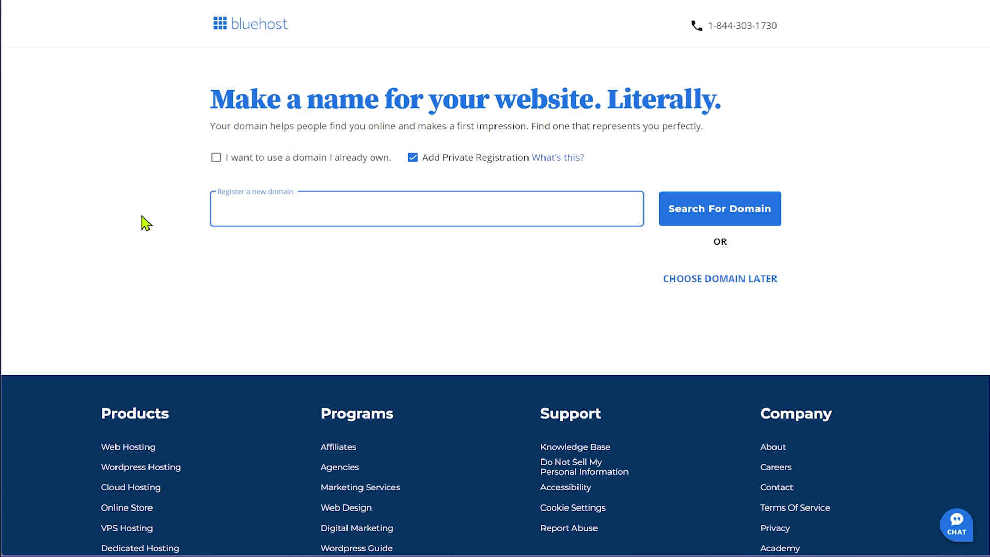
text(oregangardening.com)
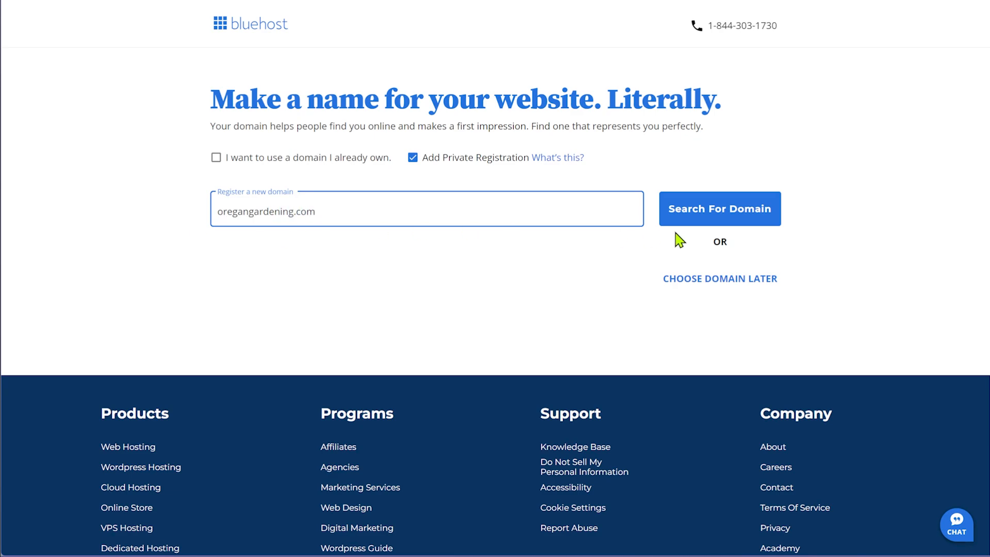
click(754, 222)
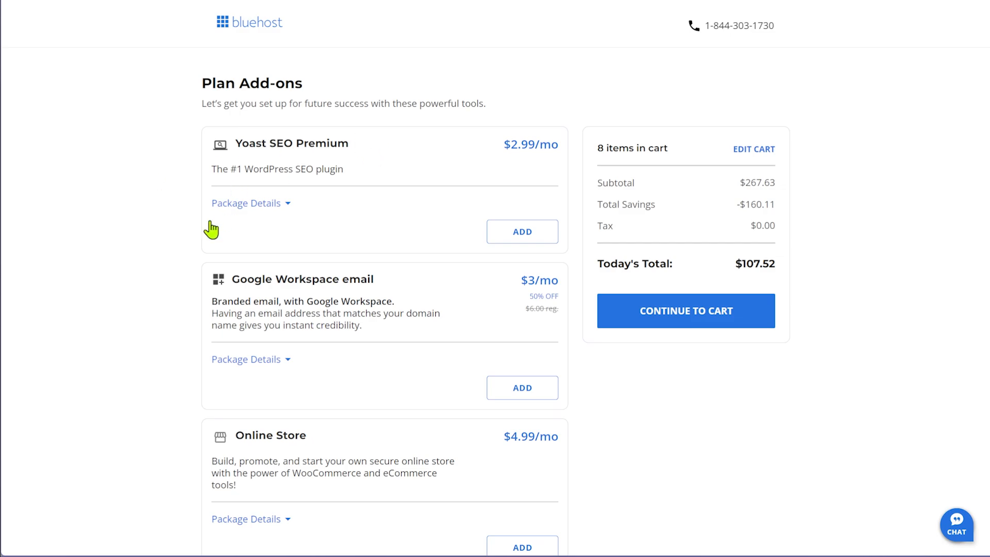
scroll(145, 282, down, 2)
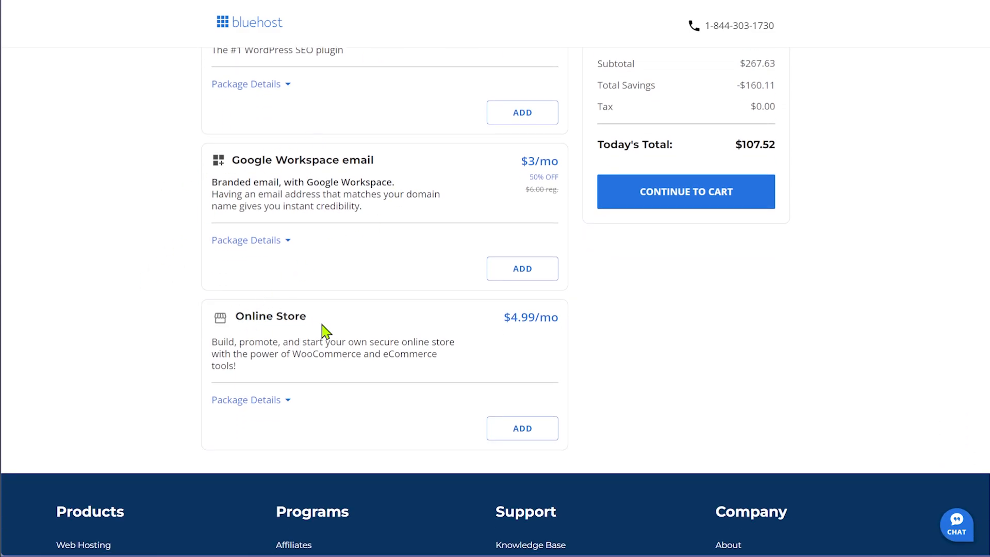
scroll(648, 388, up, 1)
scroll(648, 388, up, 2)
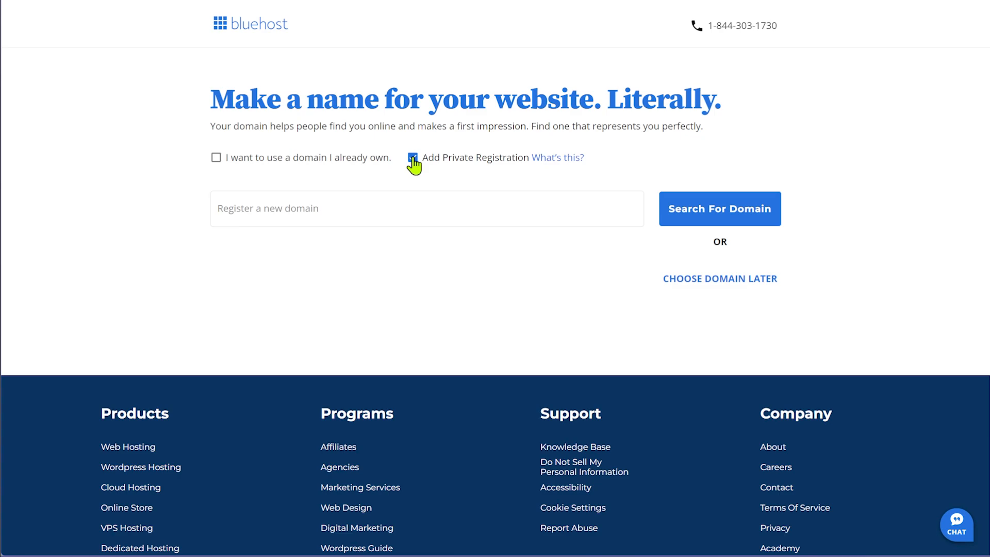
click(670, 279)
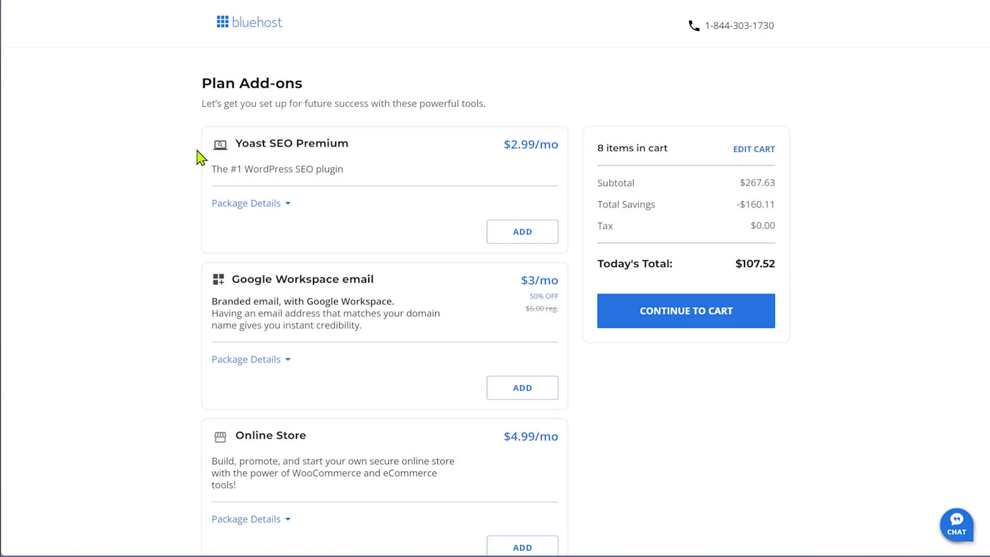
scroll(213, 132, down, 3)
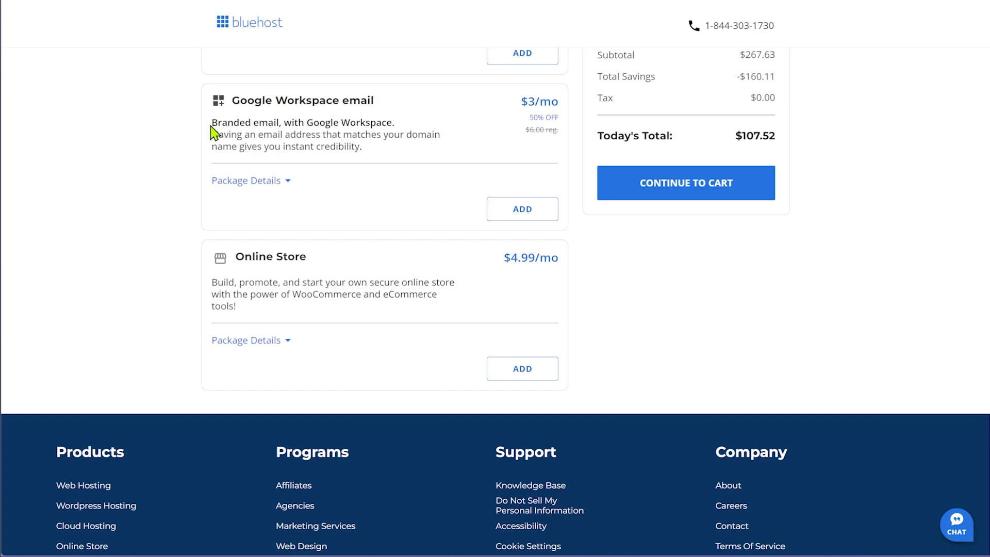
scroll(692, 360, up, 3)
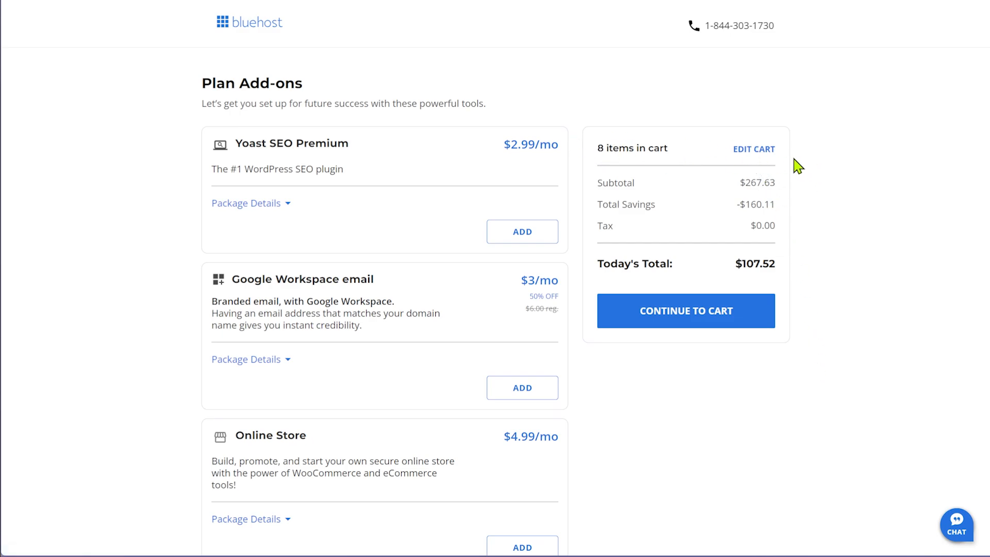
Remove SiteLock Essentials, CodeGuard Basic, Professional Email and the .COM Domain from the cart
click(762, 149)
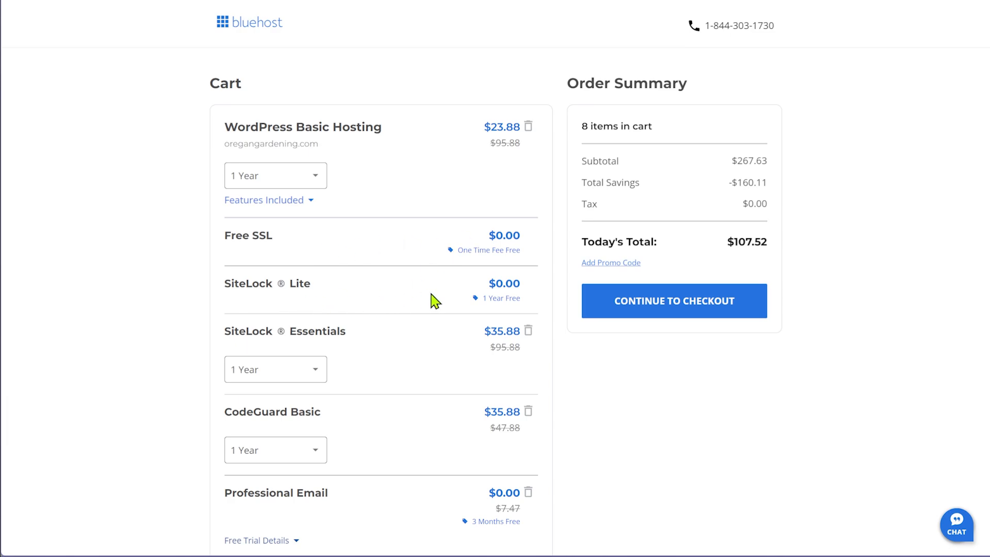
scroll(432, 298, down, 2)
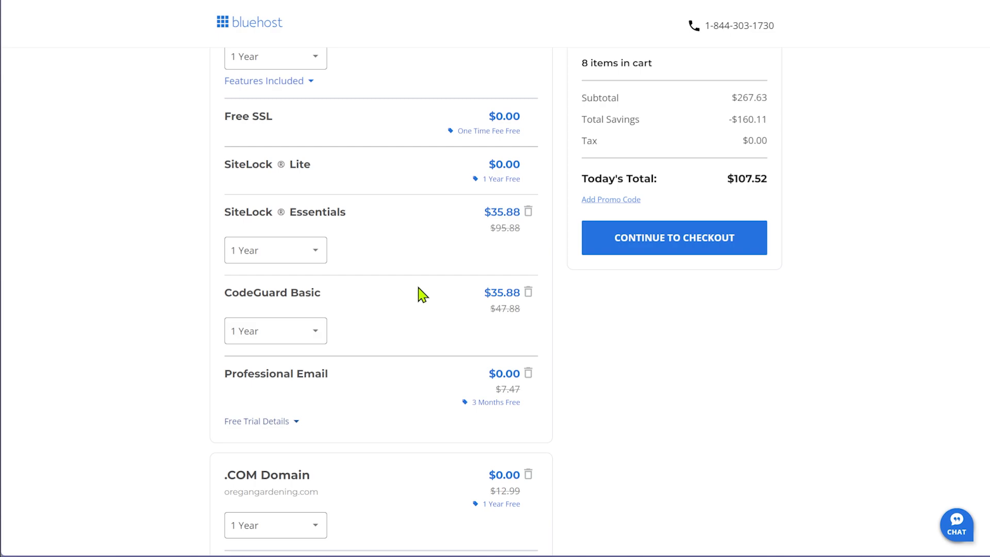
click(527, 212)
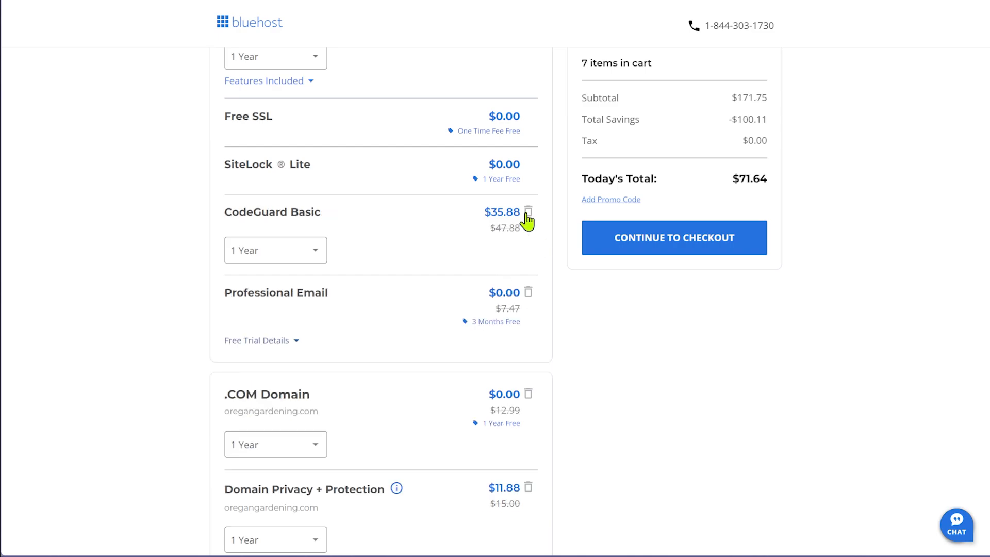
click(528, 212)
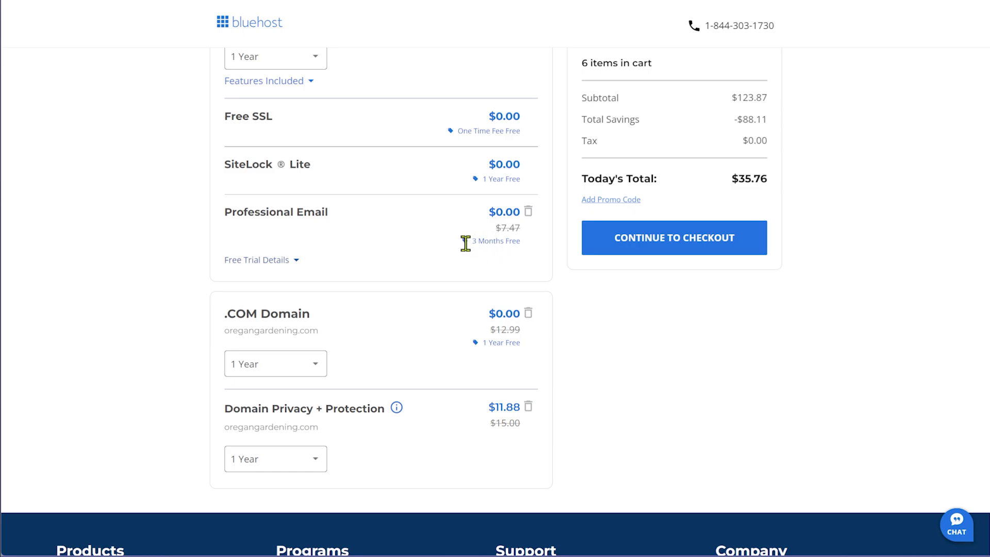
click(527, 215)
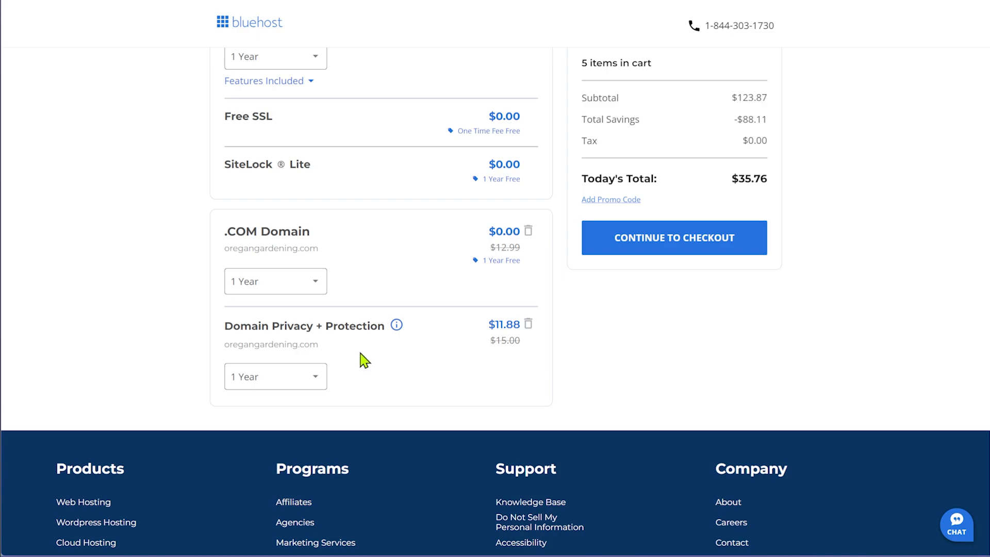
click(529, 233)
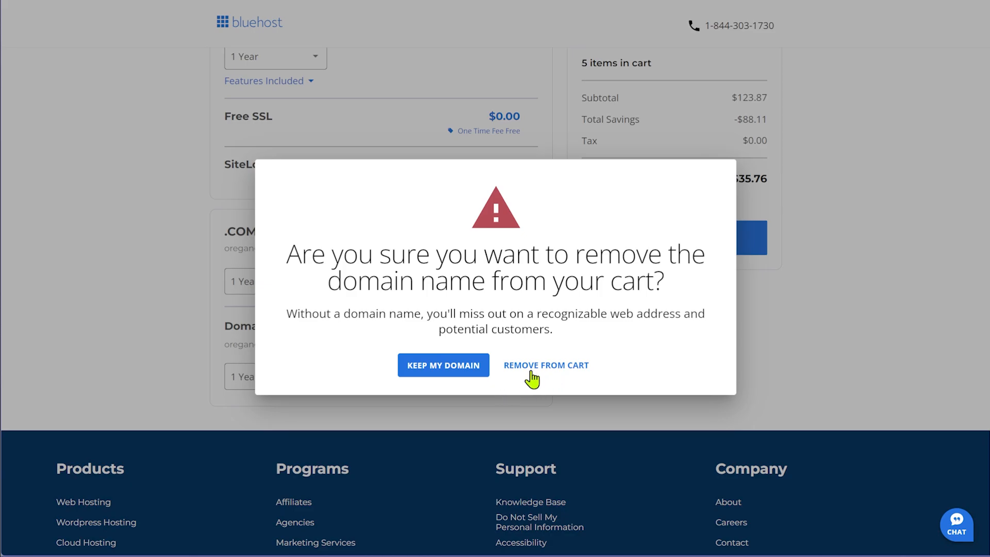
click(529, 373)
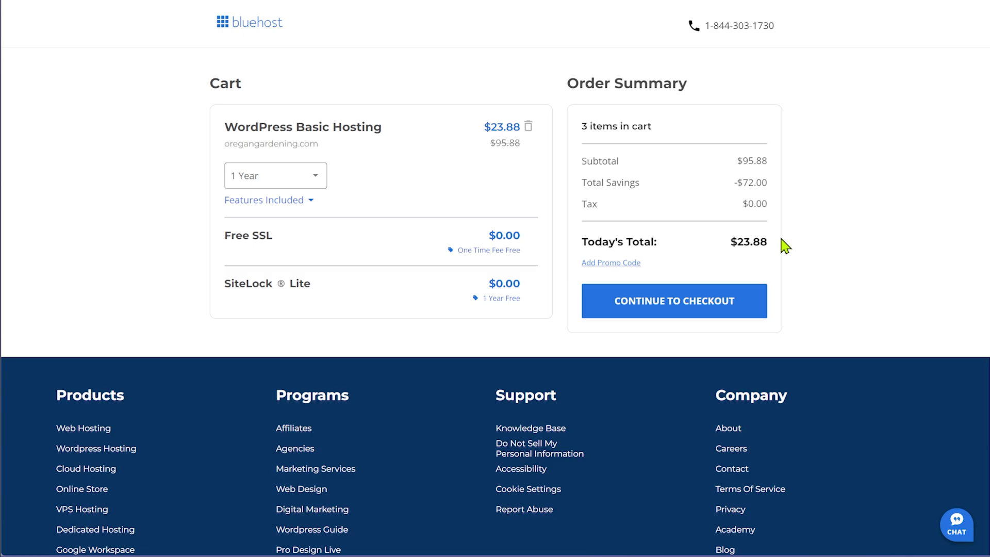
Proceed to checkout and look over the contact, account and billing form
click(666, 314)
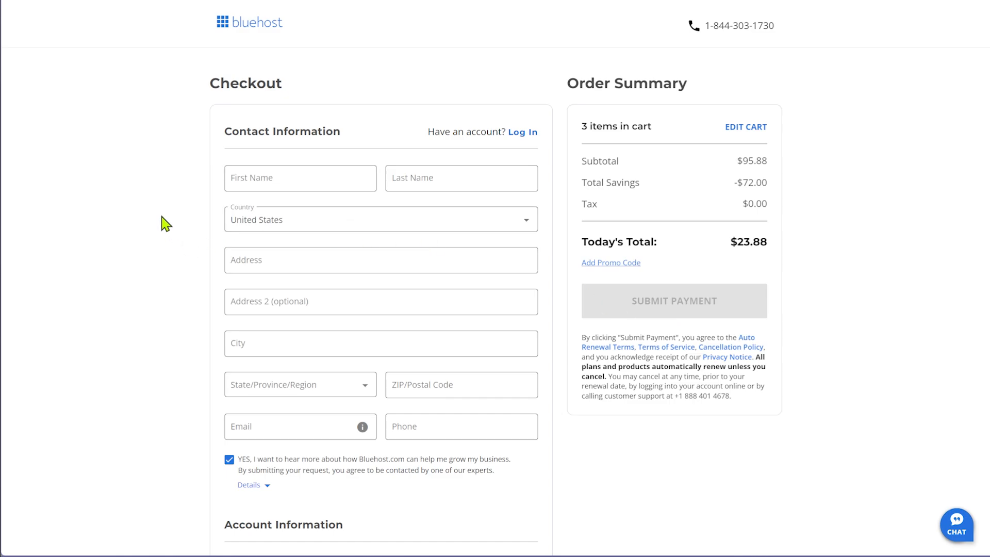
click(279, 178)
scroll(193, 252, down, 1)
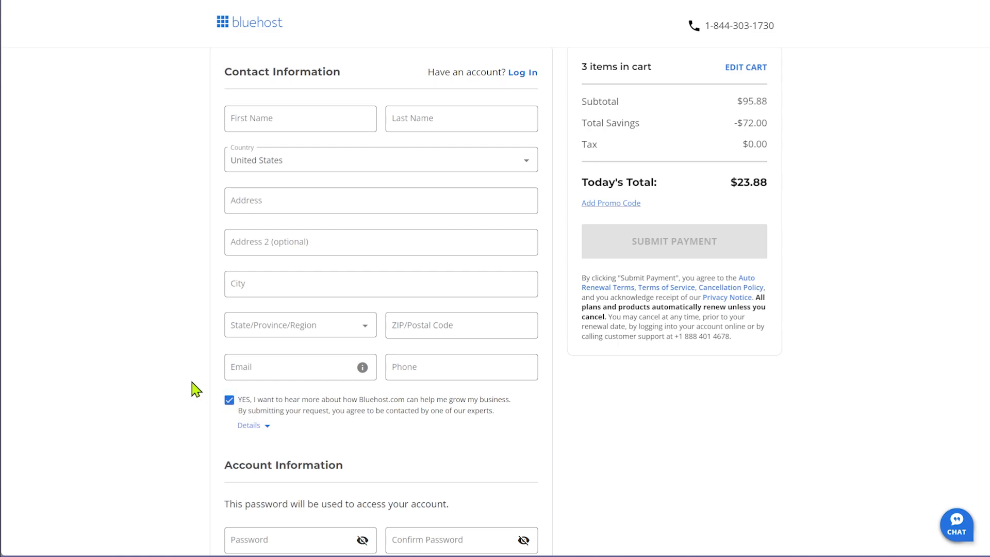
scroll(184, 357, down, 3)
scroll(184, 356, down, 2)
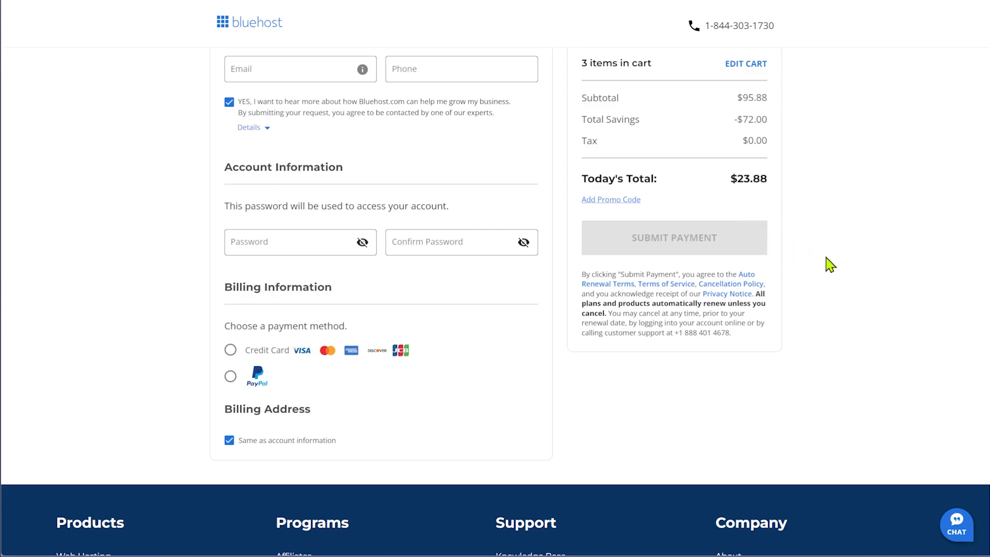
scroll(823, 288, up, 7)
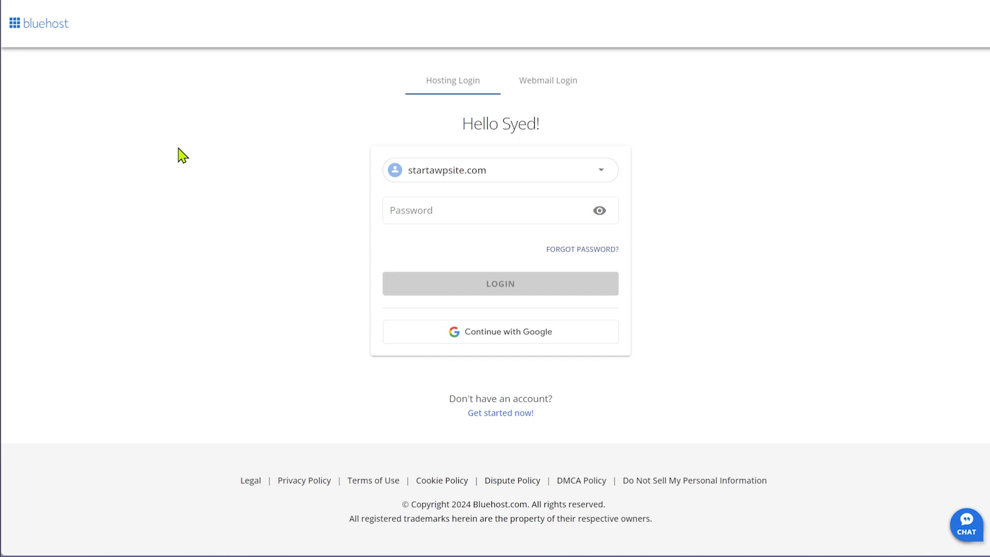
Log in to the hosting account with the password manager's saved password
click(456, 213)
click(578, 215)
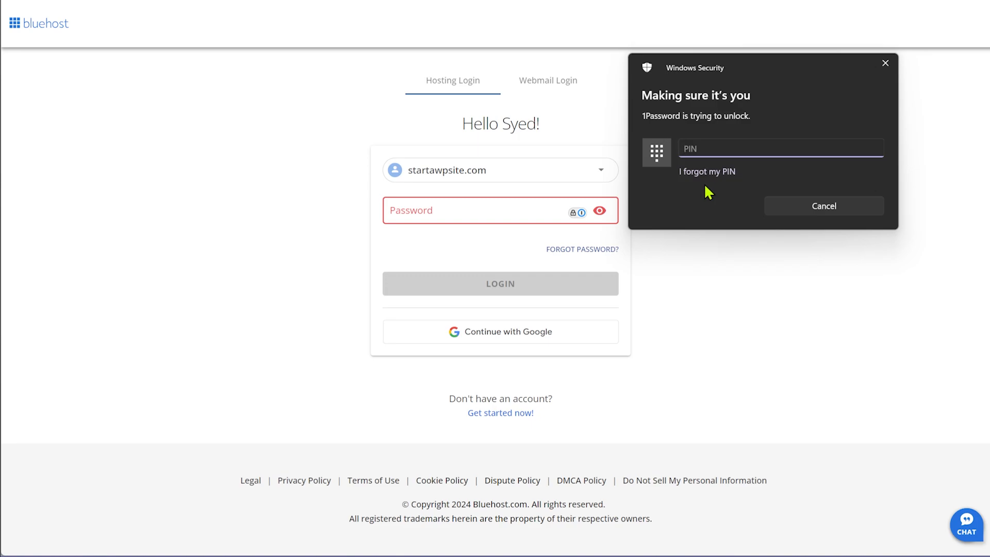
text(••••)
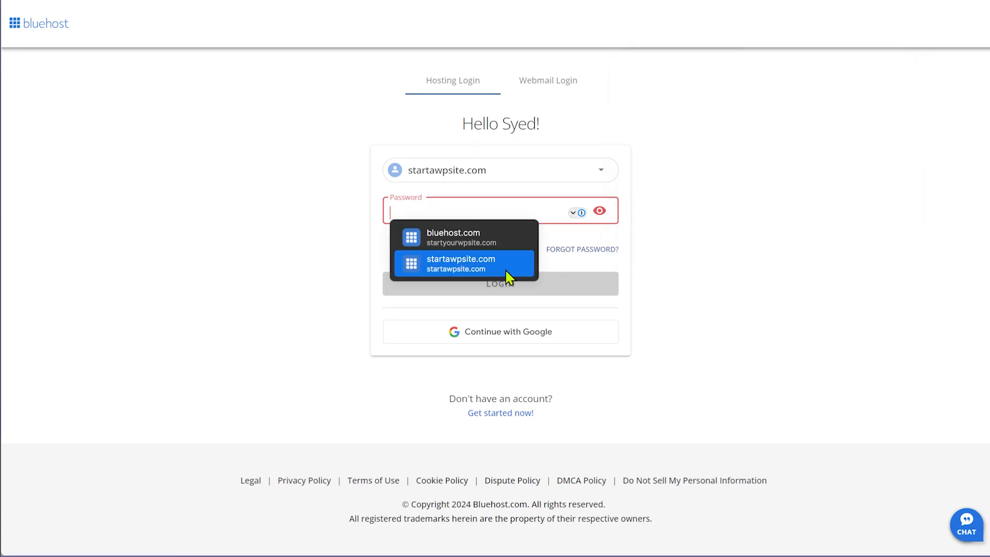
click(488, 274)
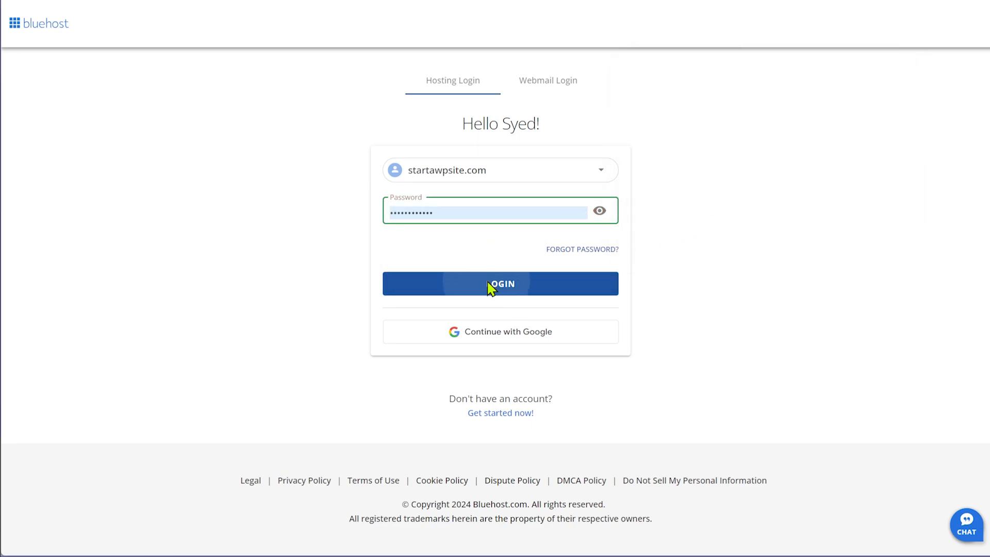
click(490, 287)
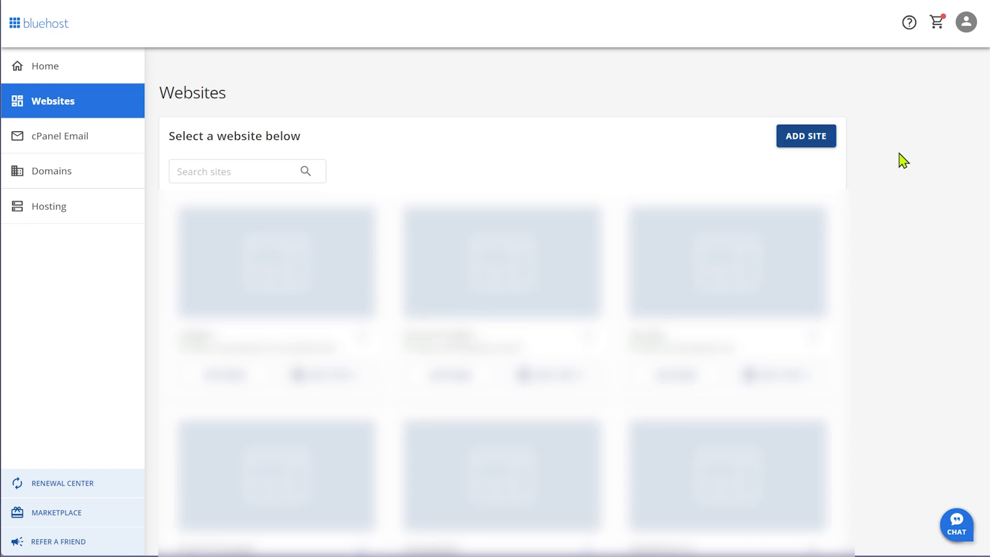
Add a new WordPress install titled 'WooCommerce Demo'
click(807, 138)
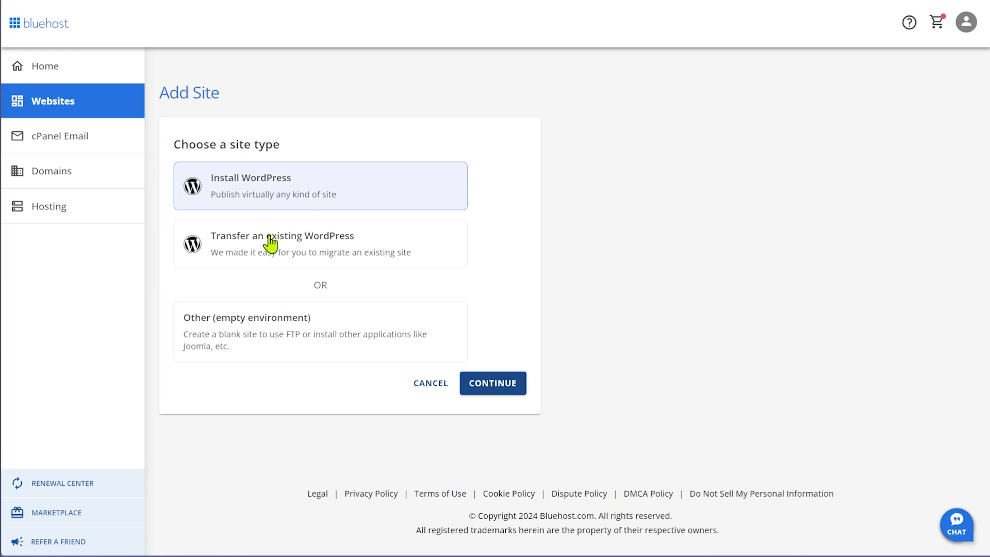
click(500, 390)
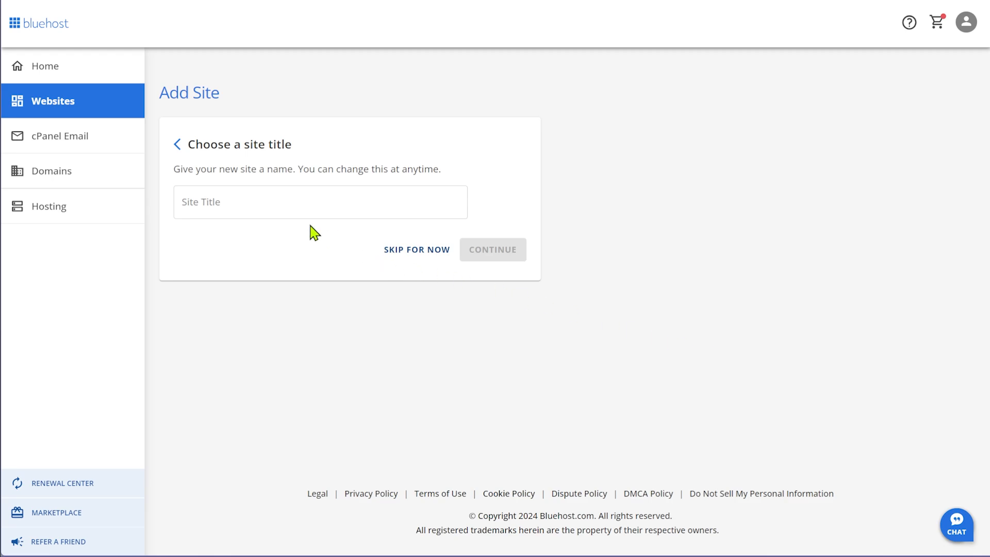
click(276, 197)
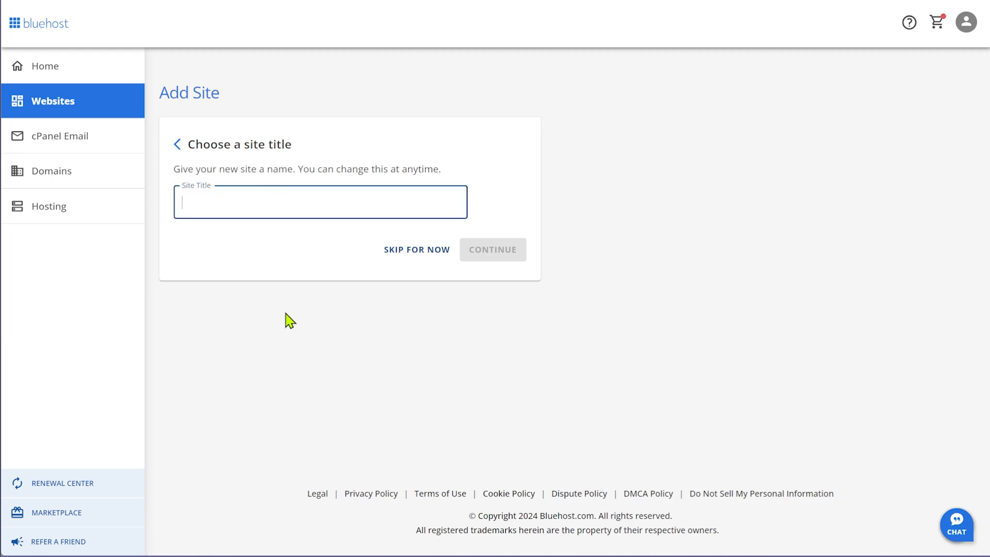
text(W)
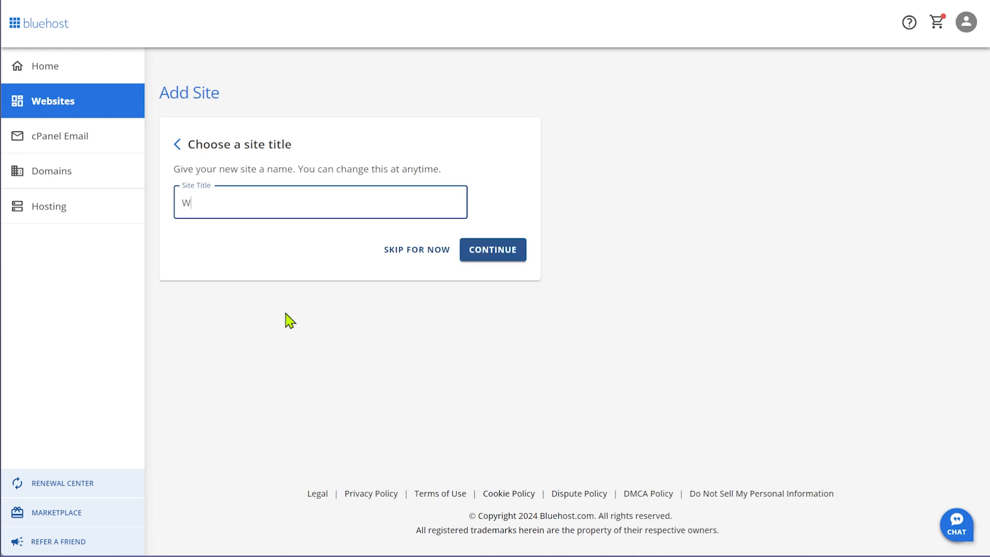
text(ooCommerce Demo)
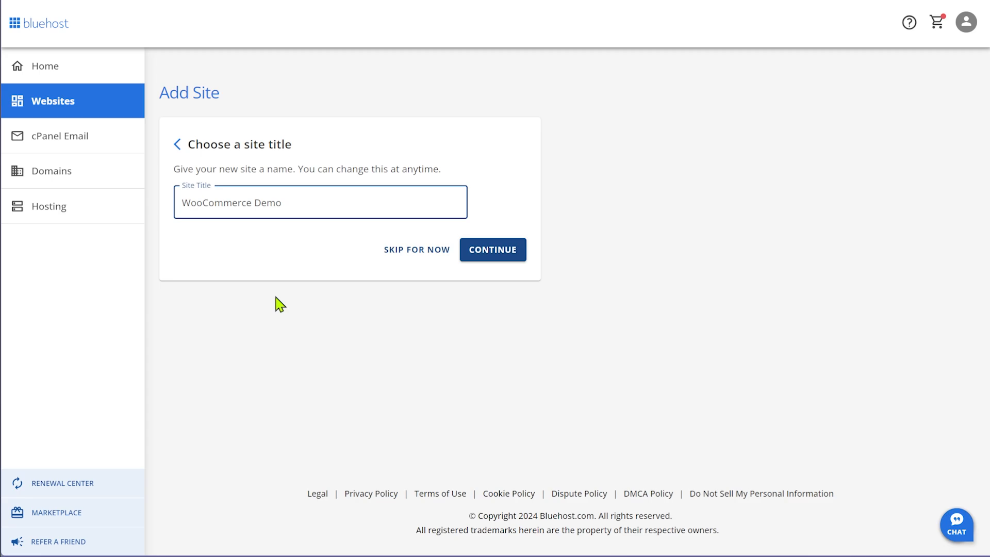
click(496, 251)
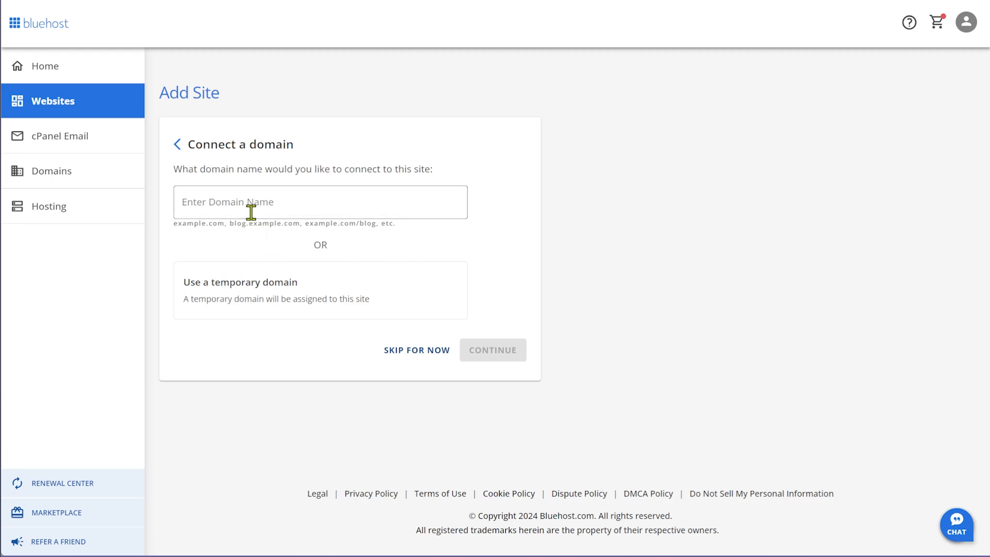
Use a temporary domain for the site and start the WordPress install
click(233, 295)
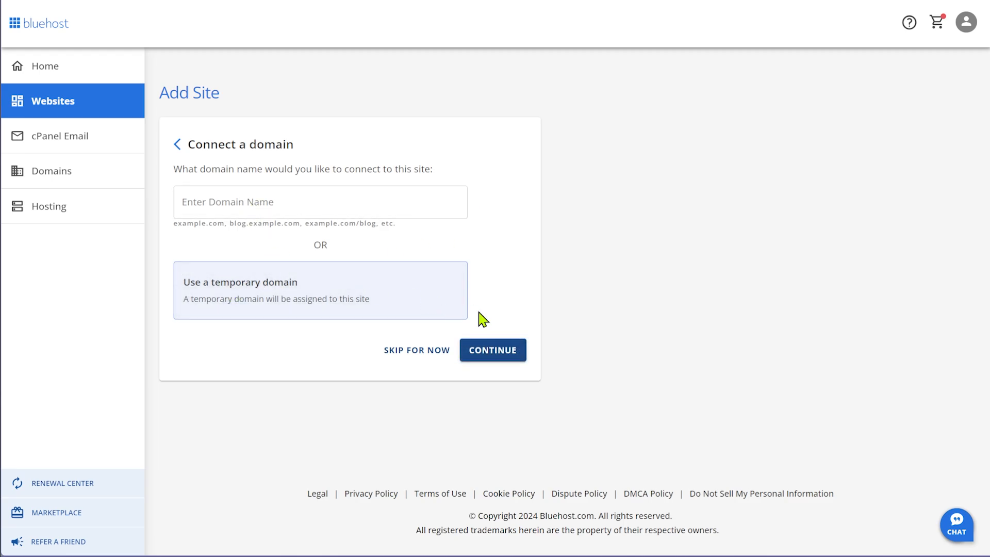
click(498, 355)
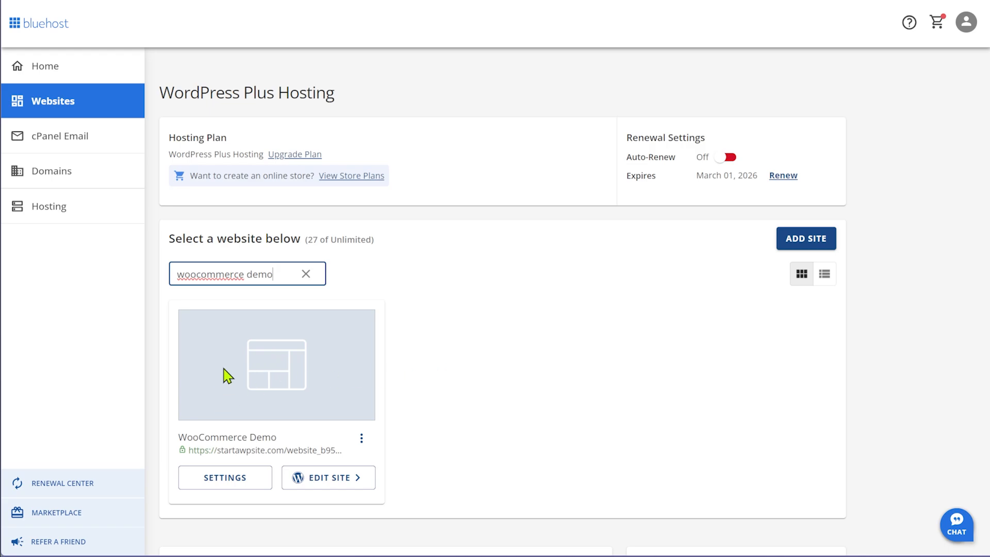
Find the WooCommerce Demo site in the list and launch its WordPress admin
click(237, 278)
click(342, 482)
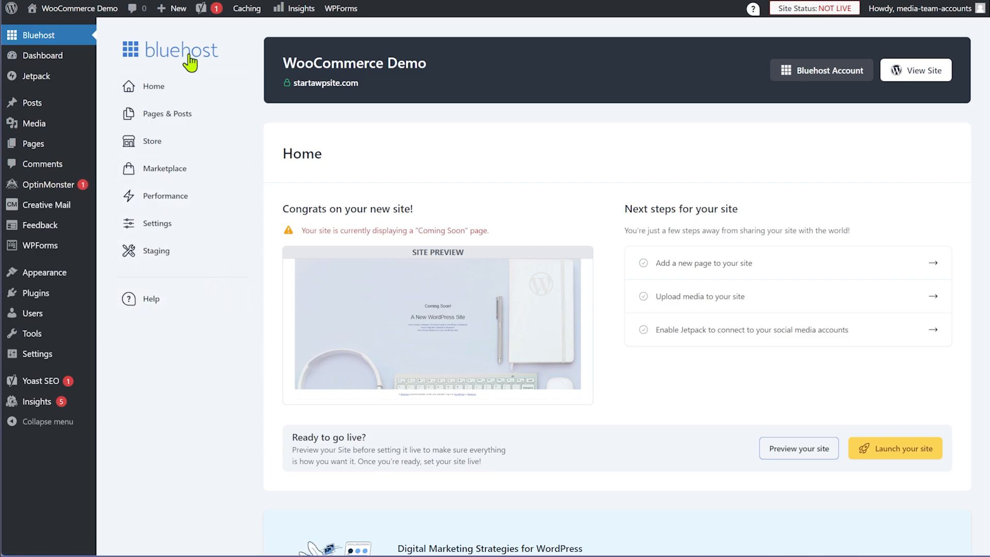
mouse_move(72, 11)
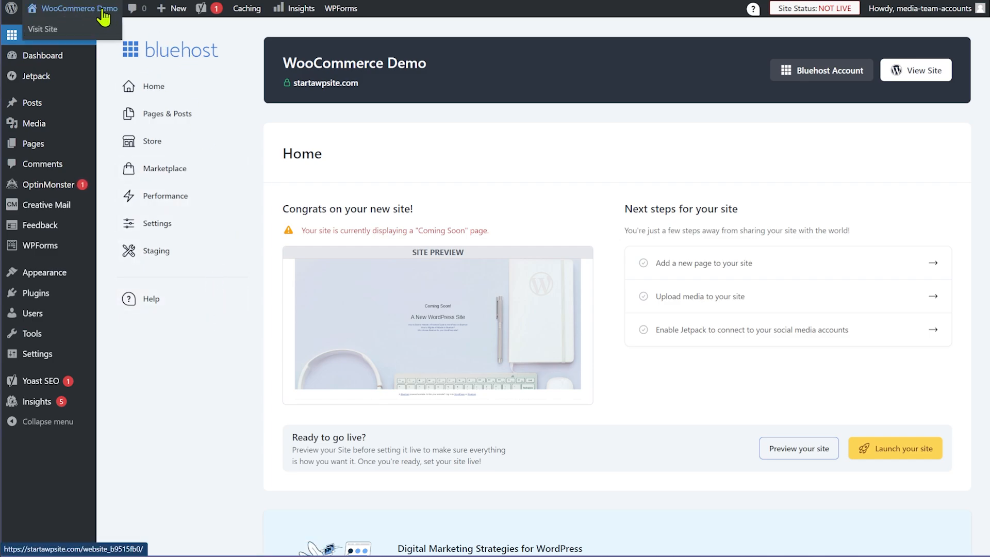
Open the site's front end in a new tab and scroll through its Coming Soon home page
right_click(51, 29)
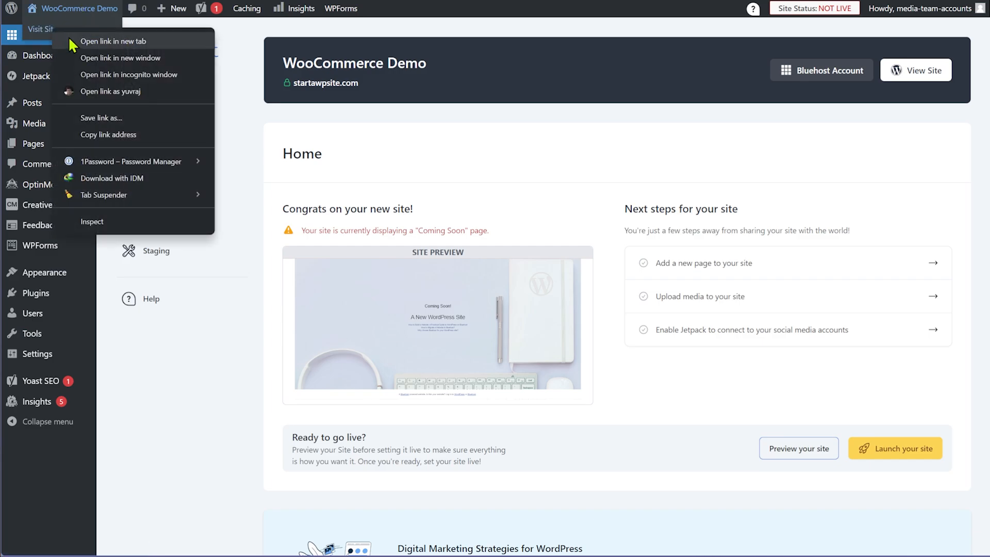
click(71, 41)
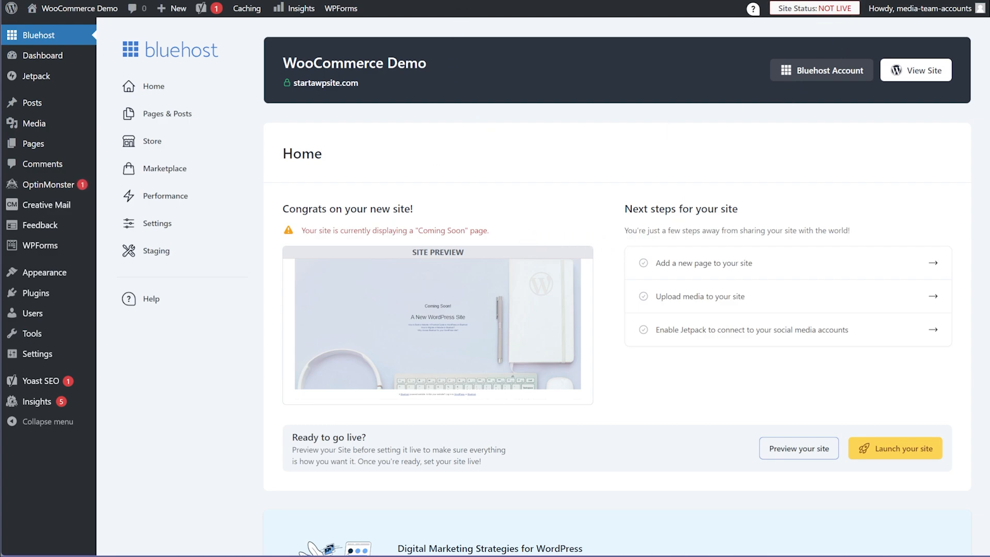
key(ctrl+Tab)
scroll(743, 227, down, 17)
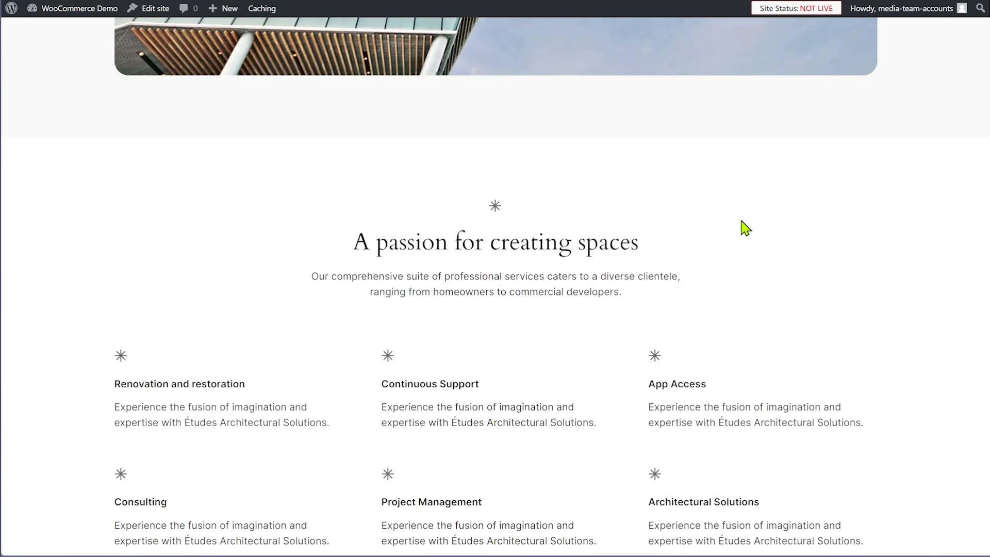
scroll(742, 235, down, 6)
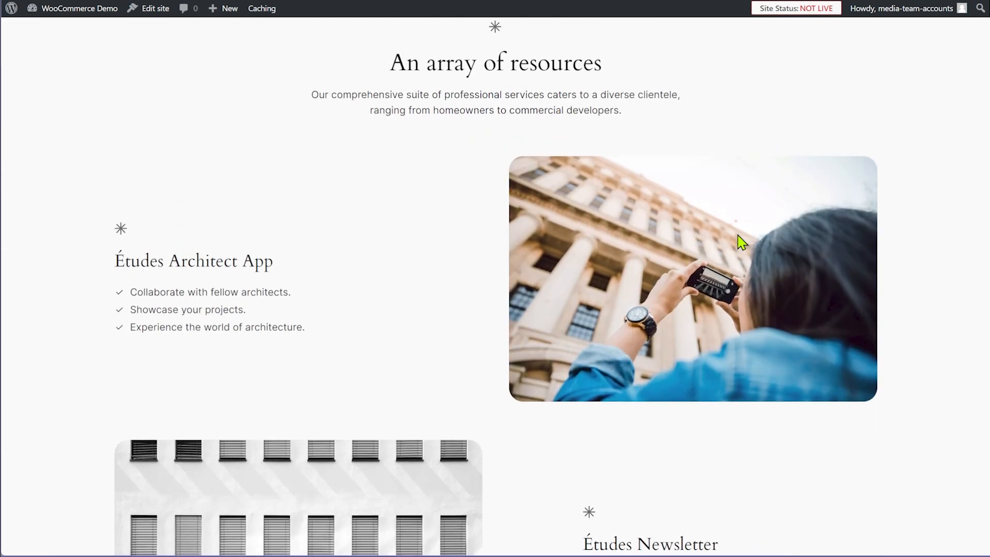
scroll(737, 242, down, 20)
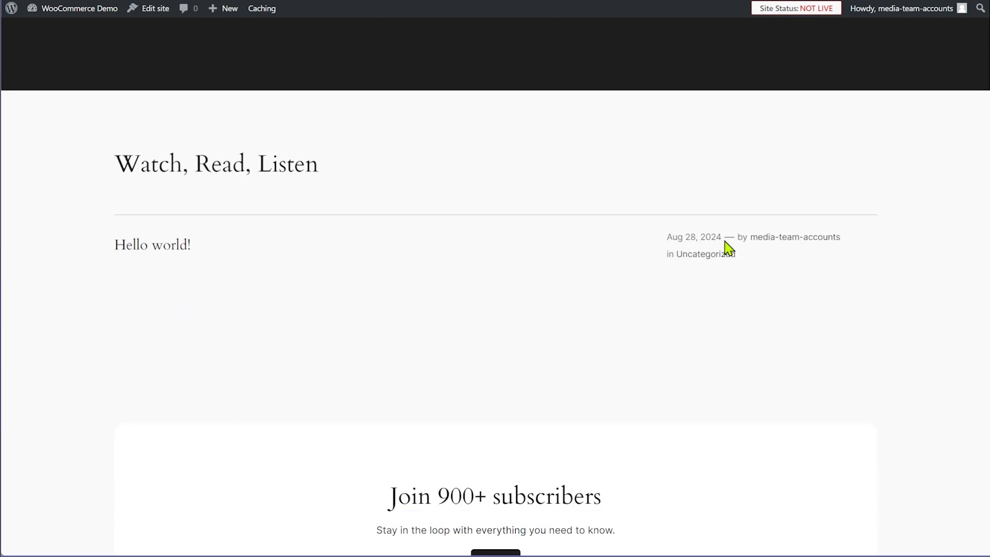
scroll(723, 251, down, 6)
scroll(726, 272, up, 5)
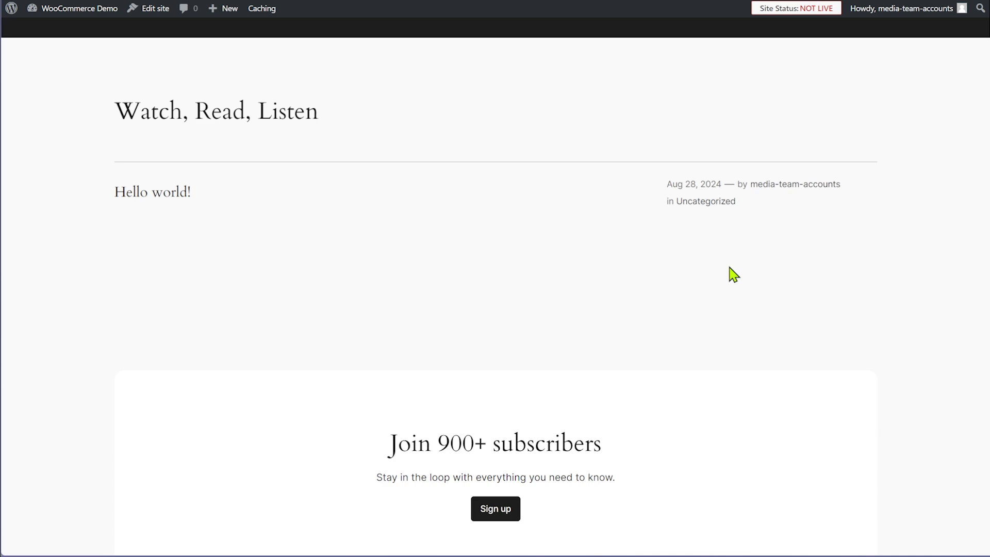
scroll(732, 274, up, 15)
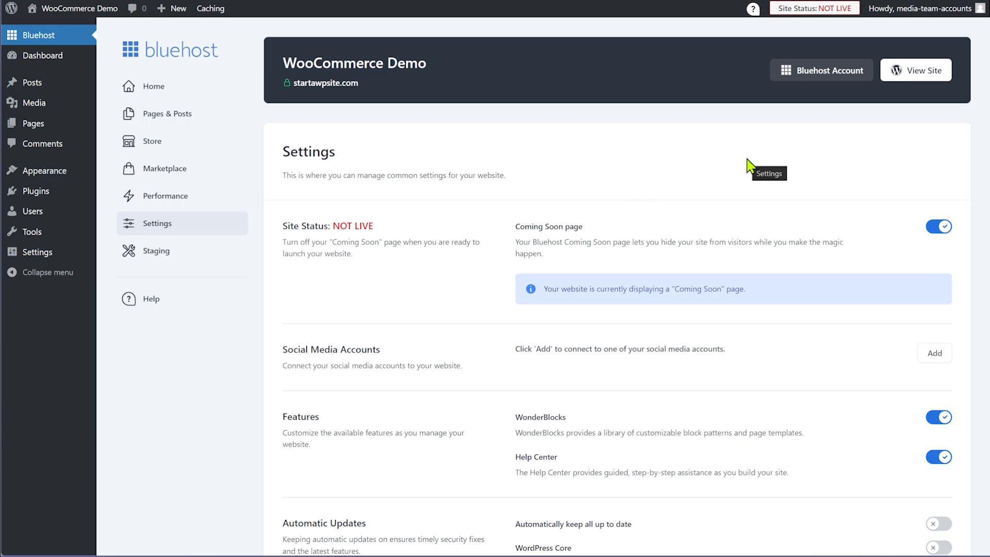
click(940, 227)
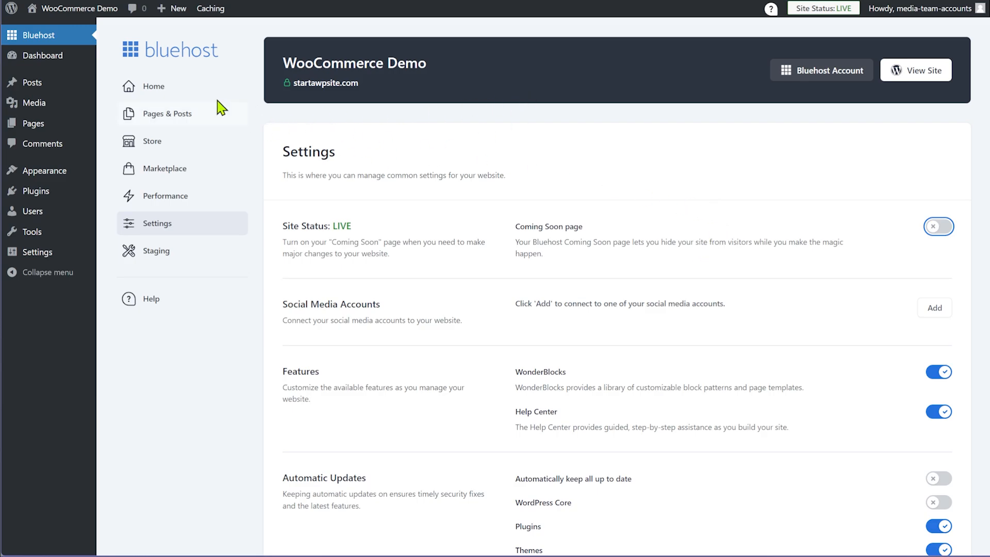
mouse_move(76, 11)
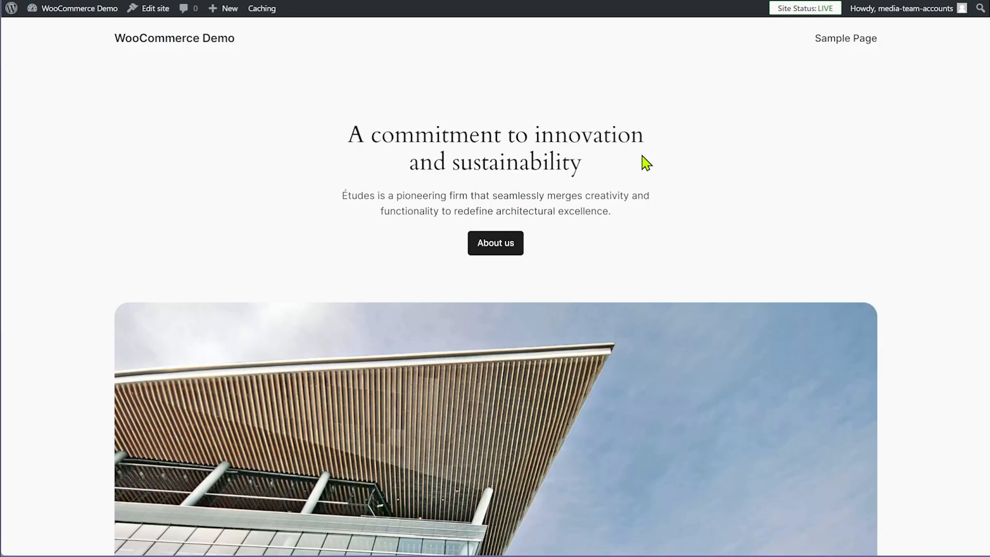
Scroll down the live WooCommerce Demo homepage and back to the top
scroll(662, 161, down, 6)
scroll(781, 237, up, 6)
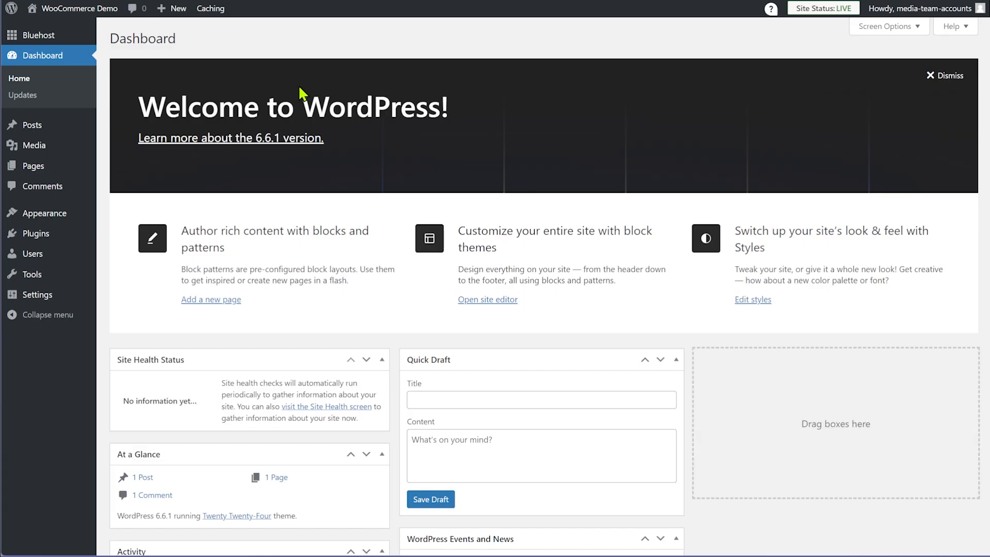
Dismiss the Welcome panel and drag WordPress Events and News into the empty right column
click(934, 76)
drag(510, 251, 832, 117)
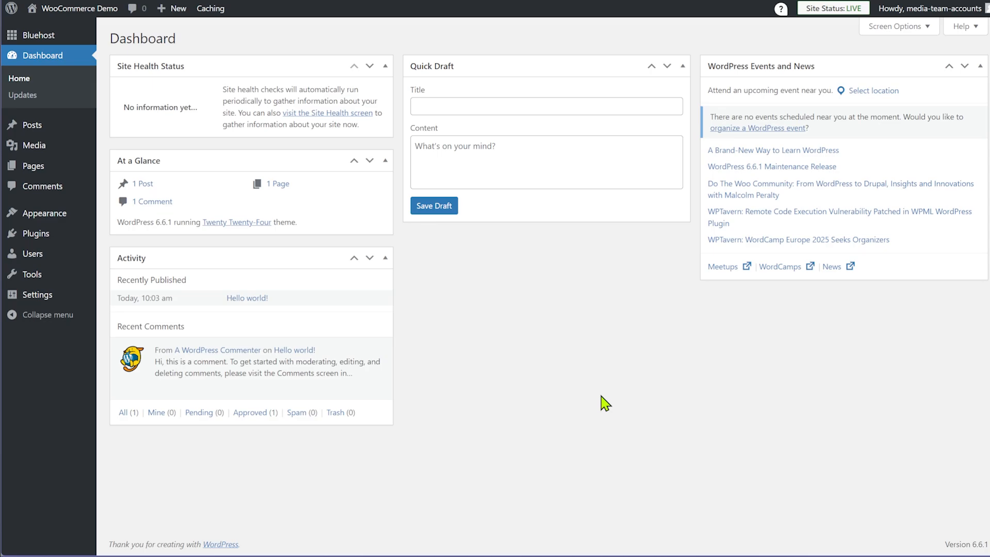
mouse_move(39, 235)
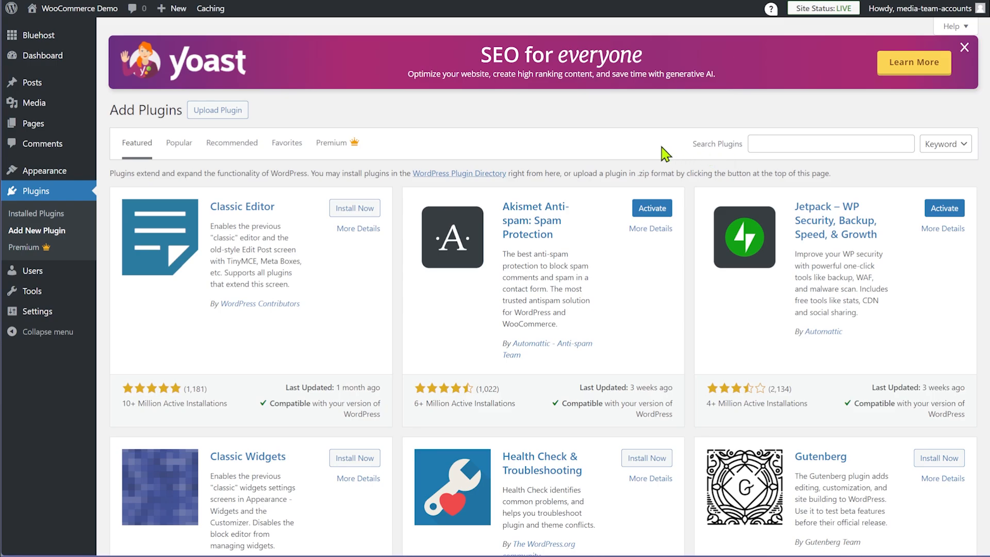
Close the Yoast SEO banner and search the plugin directory for woocommerce
click(963, 47)
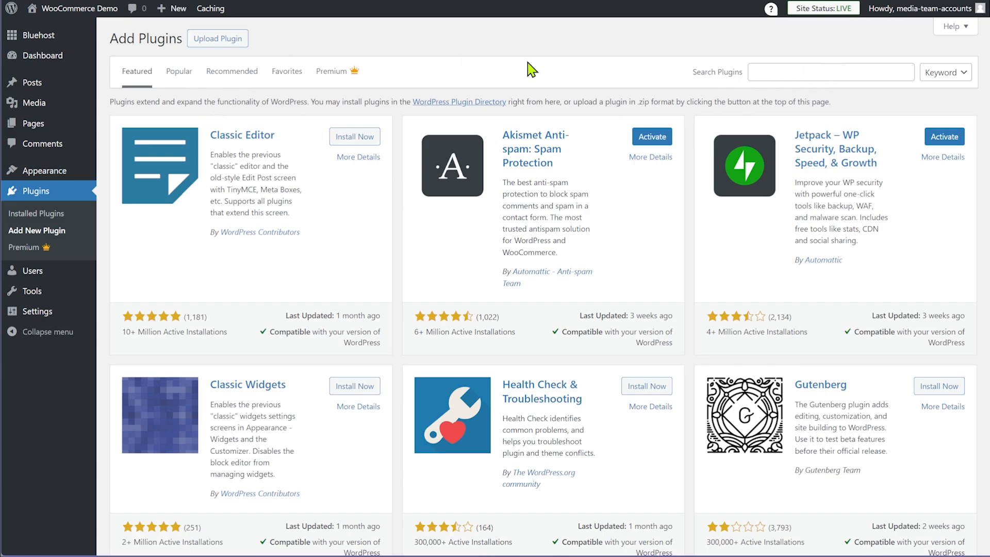
click(782, 69)
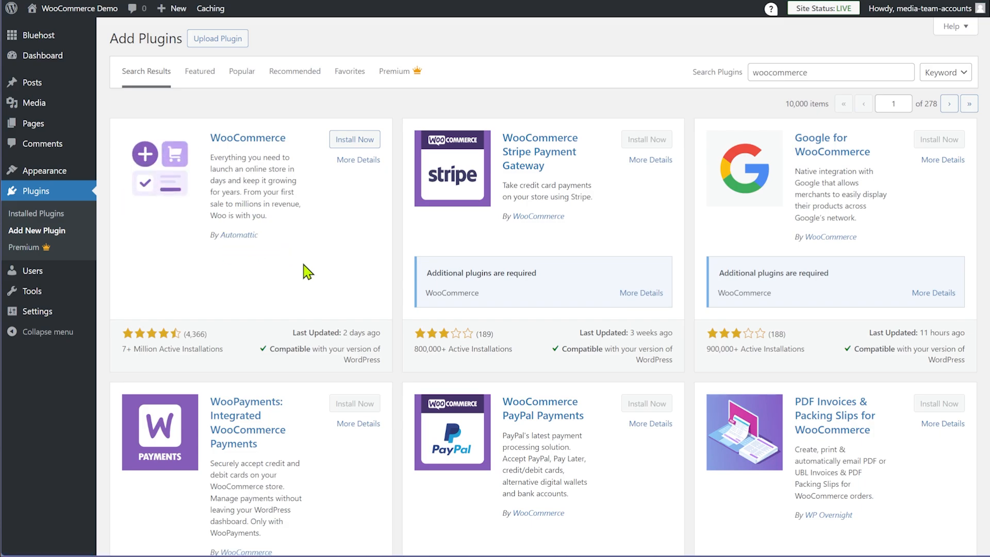
Install the WooCommerce plugin by Automattic from the search results
click(355, 142)
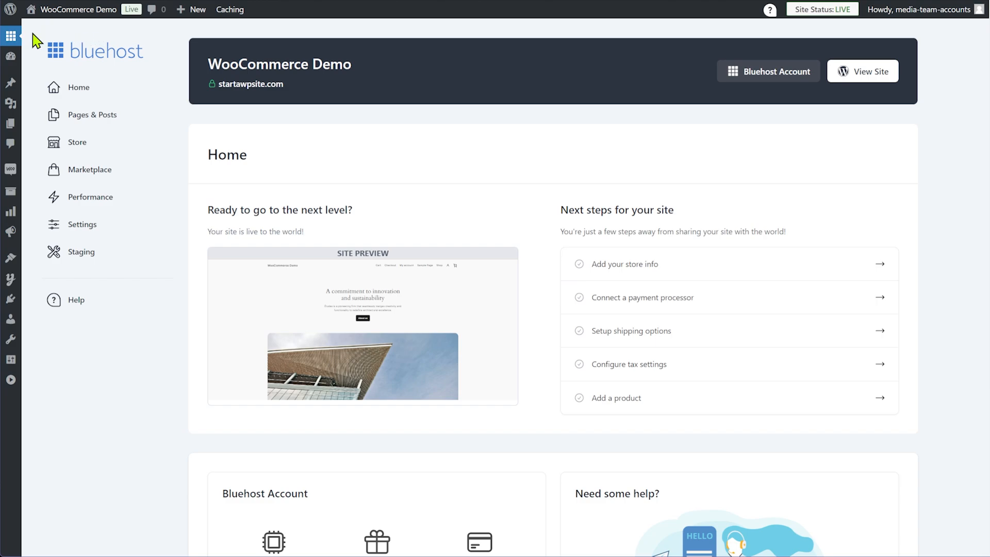
Go to Settings › Permalinks from the admin sidebar
mouse_move(12, 62)
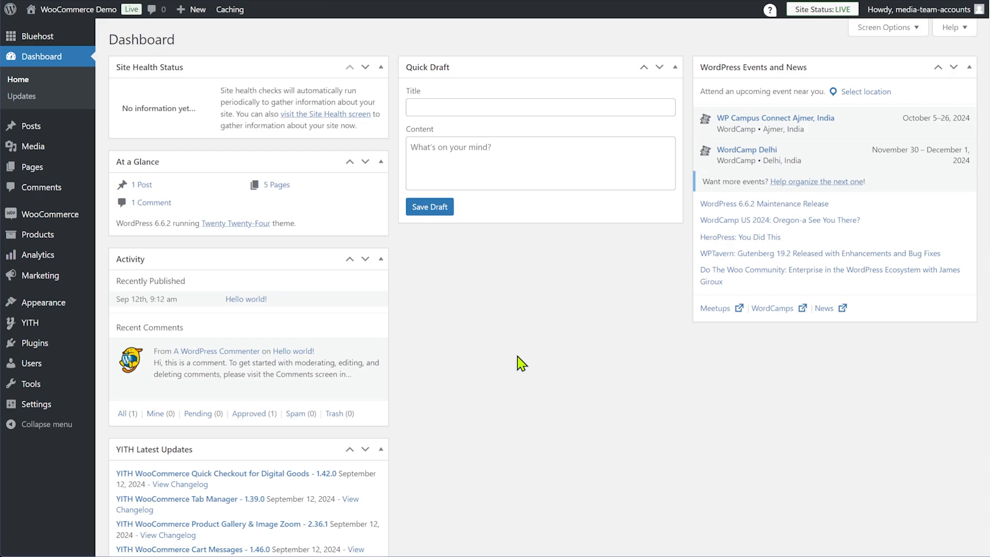
mouse_move(37, 404)
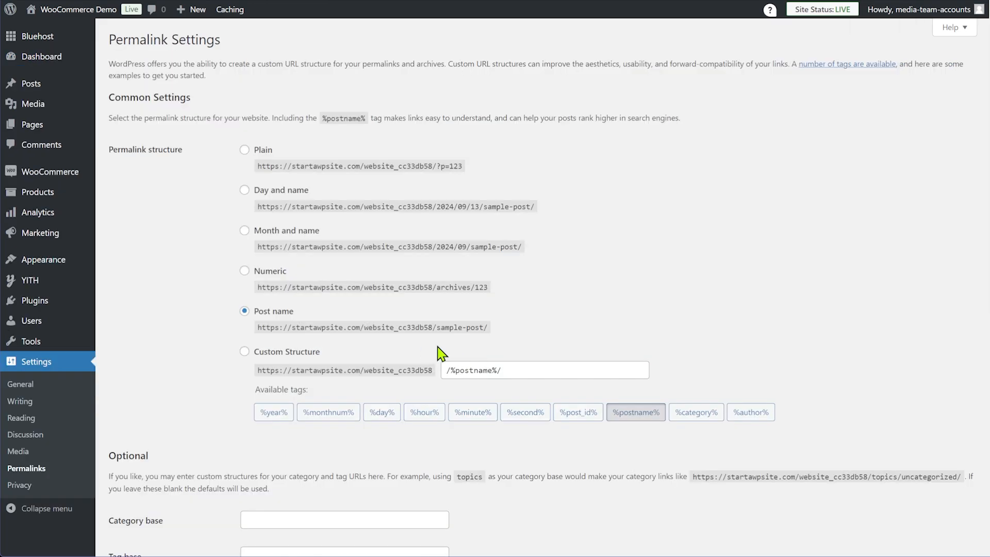
Highlight the permalink structure label and the sample-post/ part of the Post name URL
drag(118, 145, 200, 157)
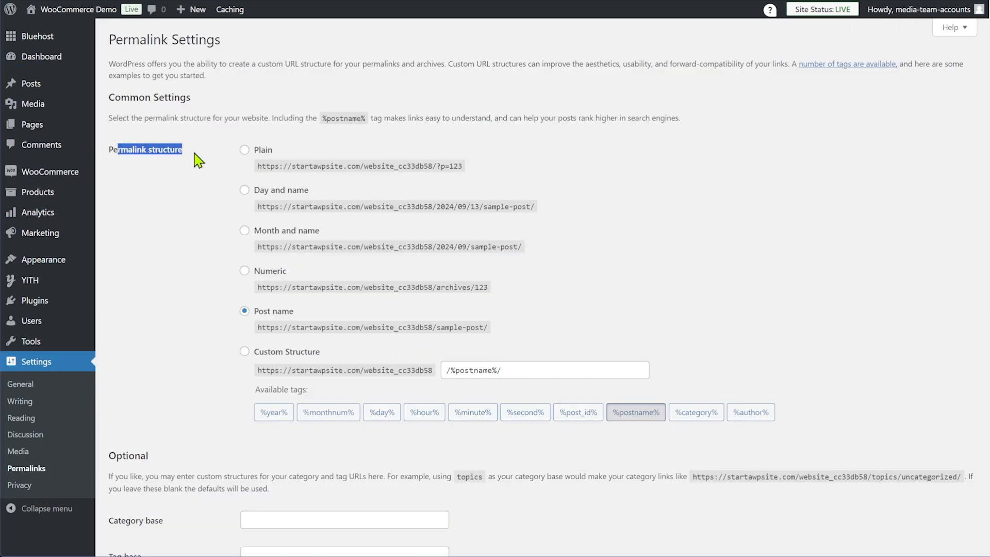
click(163, 197)
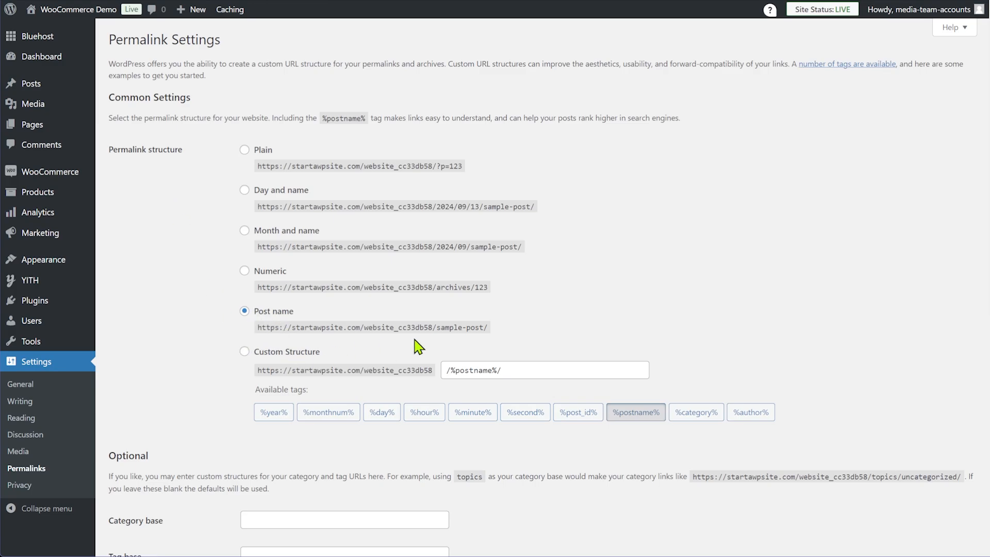
drag(435, 327, 536, 331)
click(575, 328)
scroll(575, 328, down, 6)
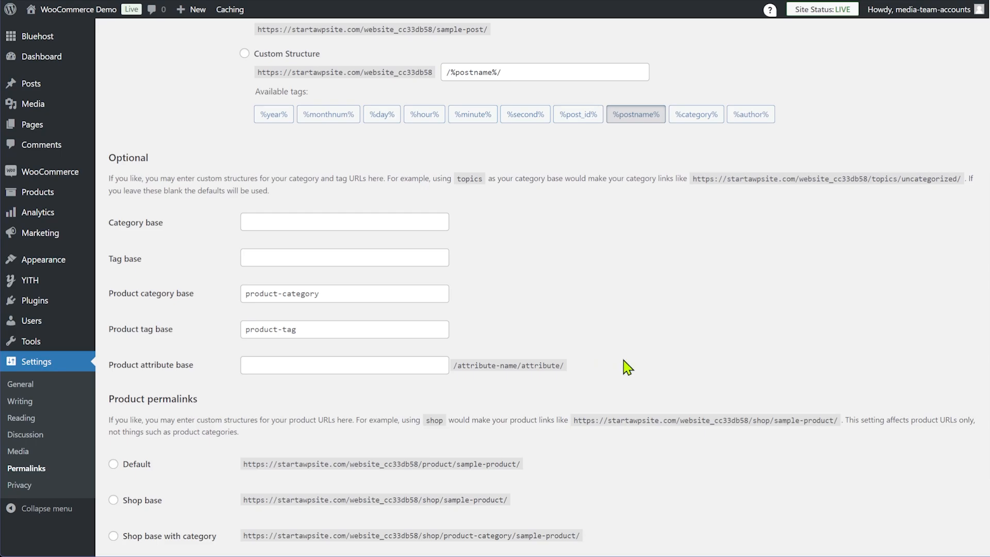
scroll(690, 387, down, 3)
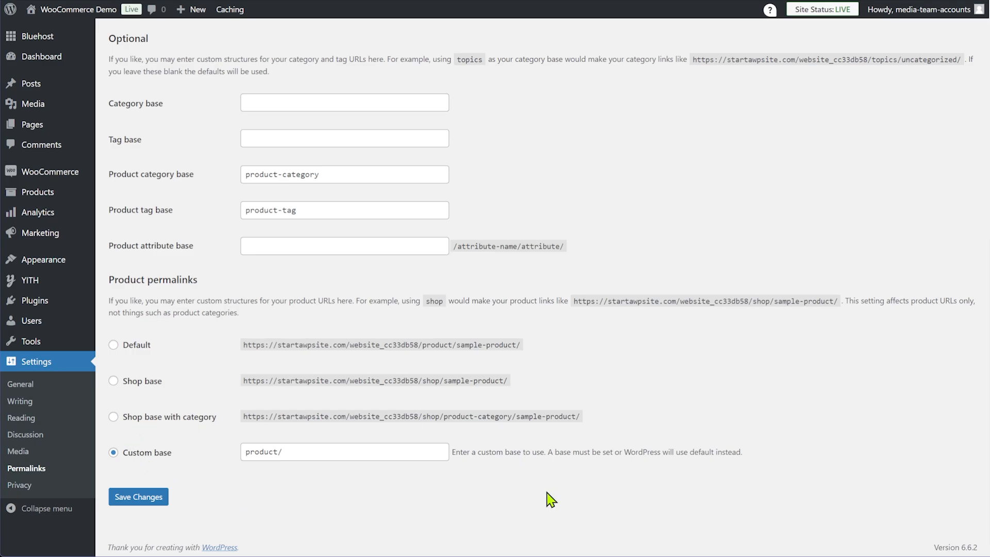
Highlight the product-category, shop and sample-product URL parts, then save the permalink settings
drag(440, 416, 524, 416)
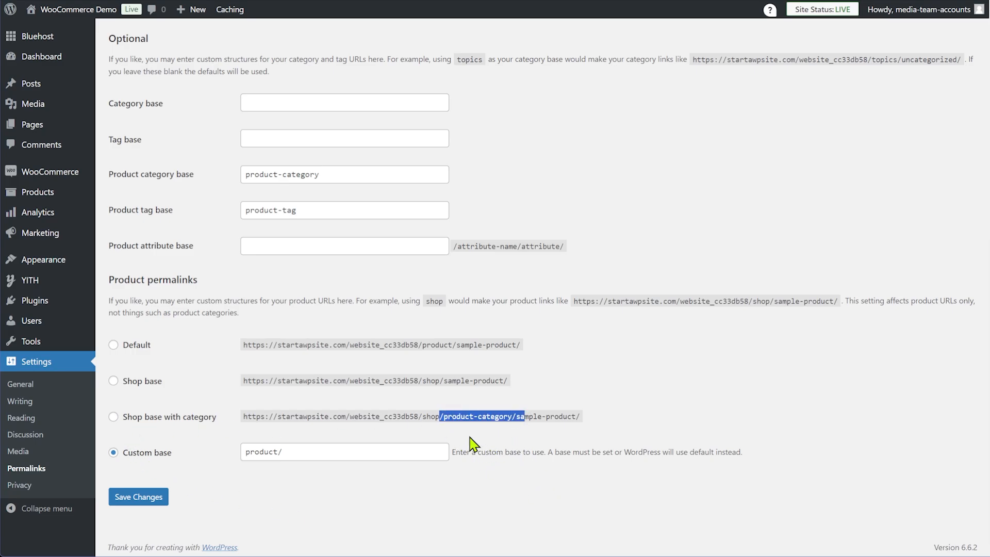
click(449, 432)
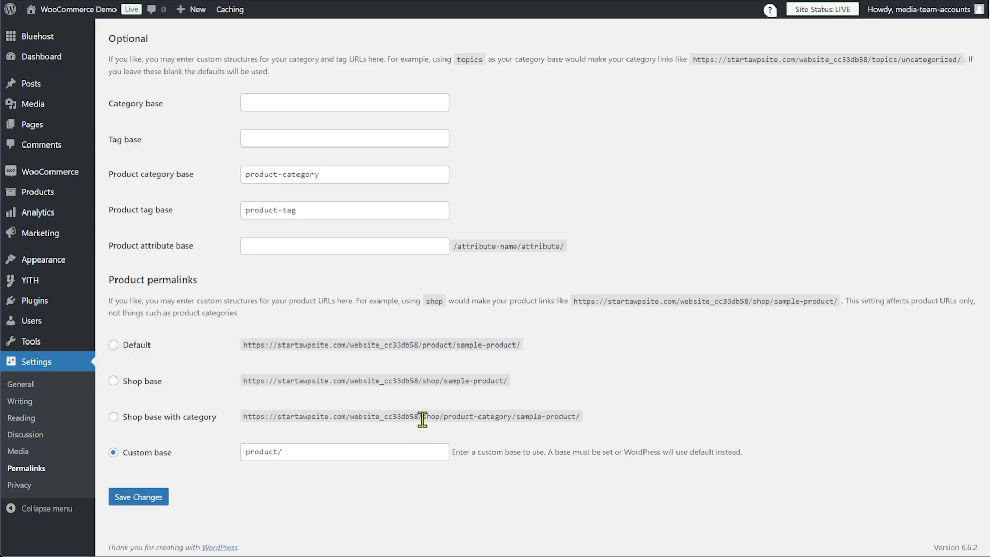
drag(421, 416, 628, 427)
click(518, 428)
click(628, 427)
drag(425, 380, 459, 381)
click(547, 391)
drag(438, 416, 610, 415)
click(610, 412)
click(162, 501)
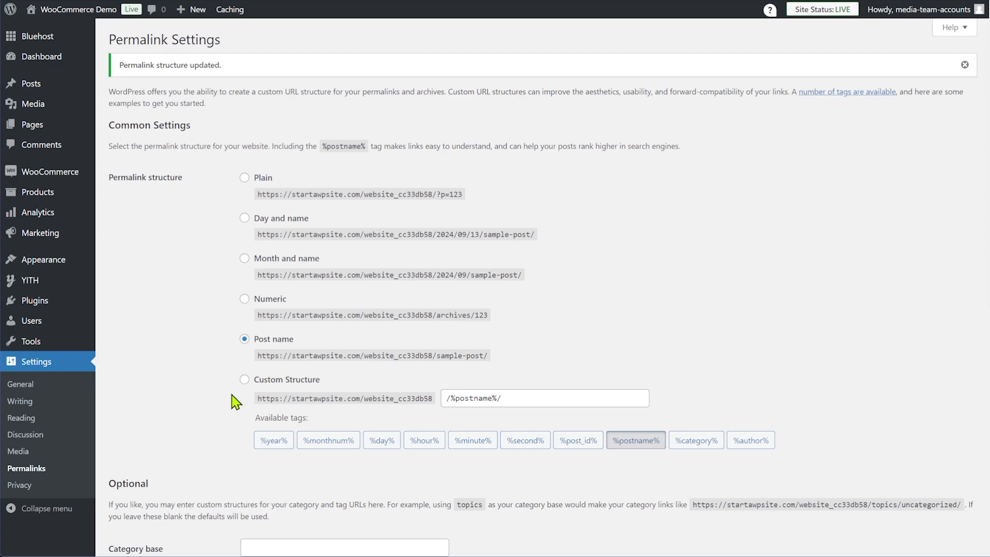
mouse_move(57, 195)
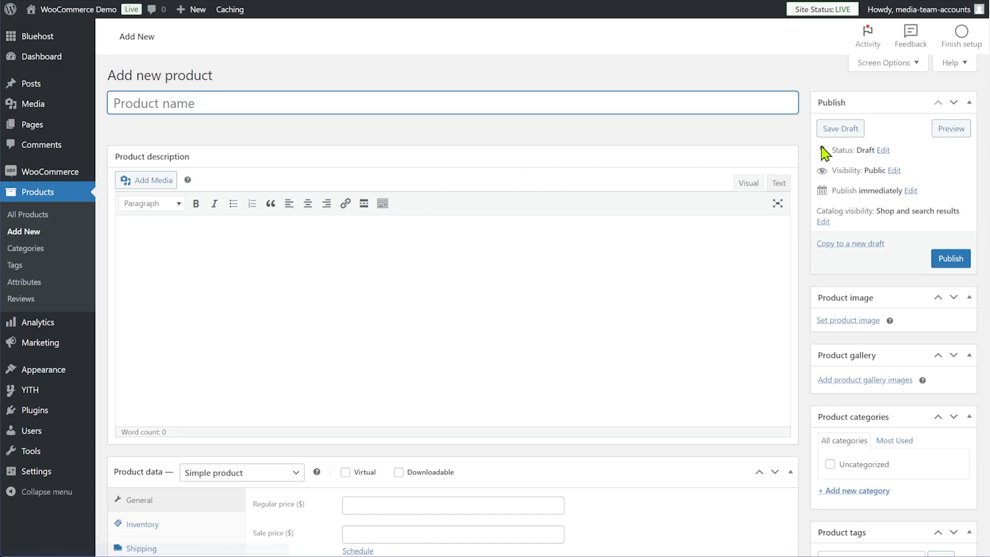
Relaunch the WooCommerce setup wizard from the Help panel's Setup wizard section
click(956, 62)
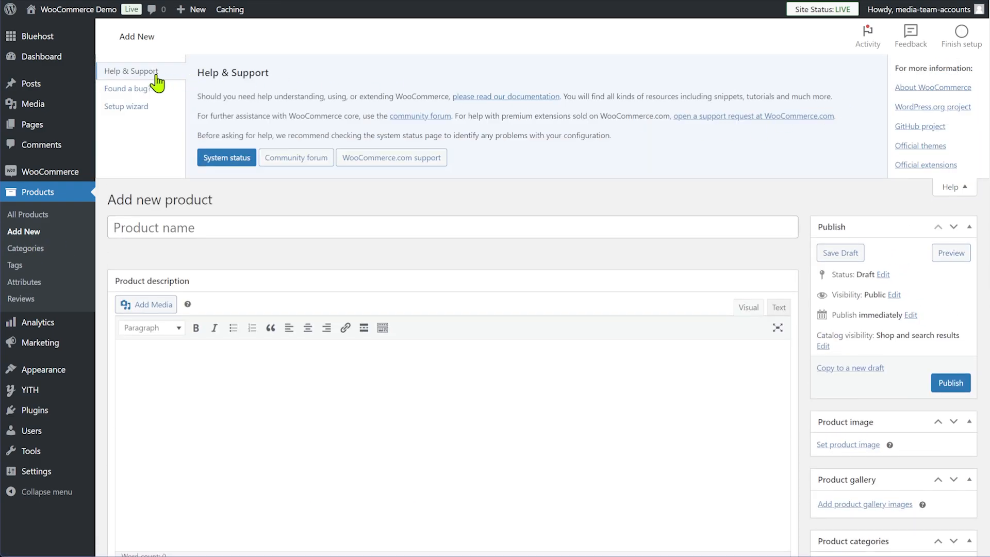
click(133, 115)
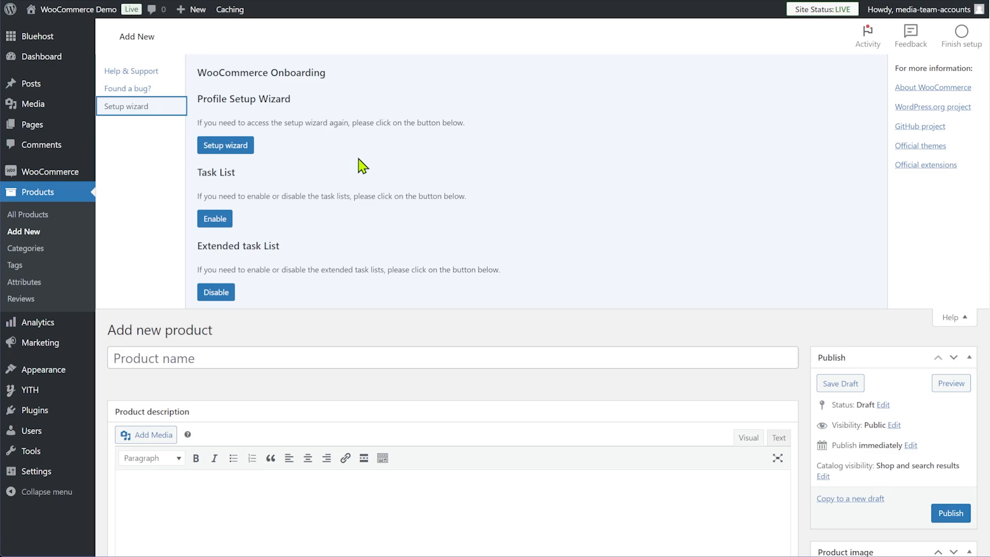
click(234, 149)
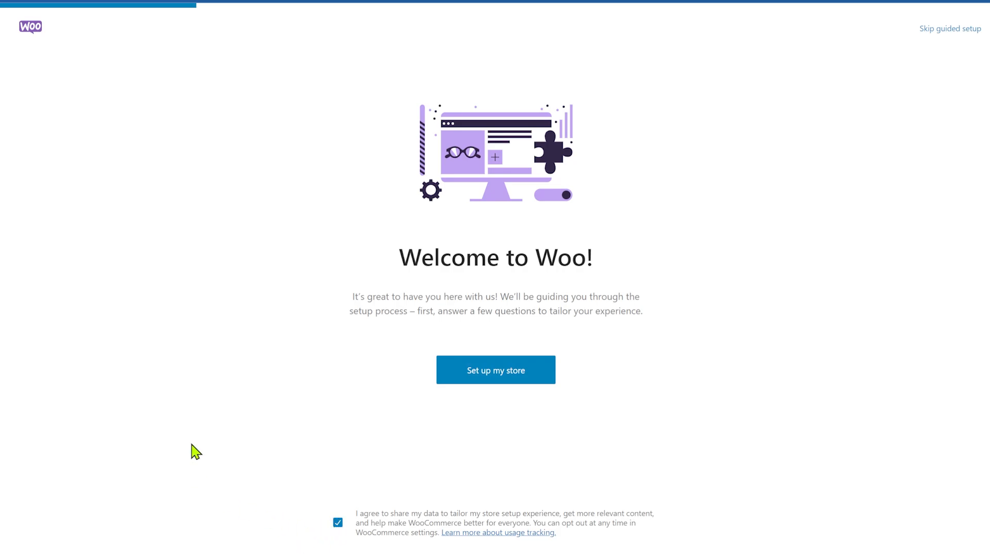
Start store setup, try the selling-online answers, then choose I'm just starting my business
click(508, 370)
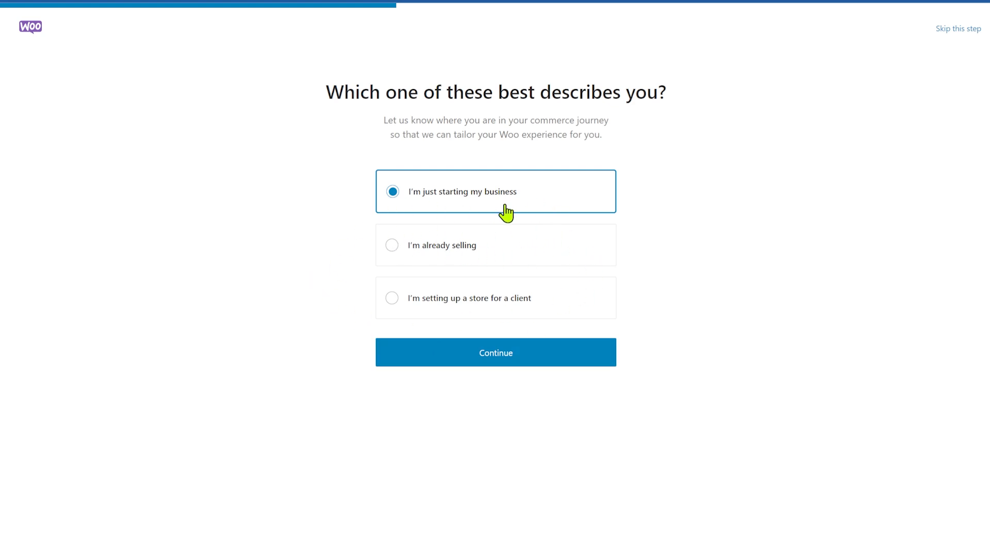
click(438, 251)
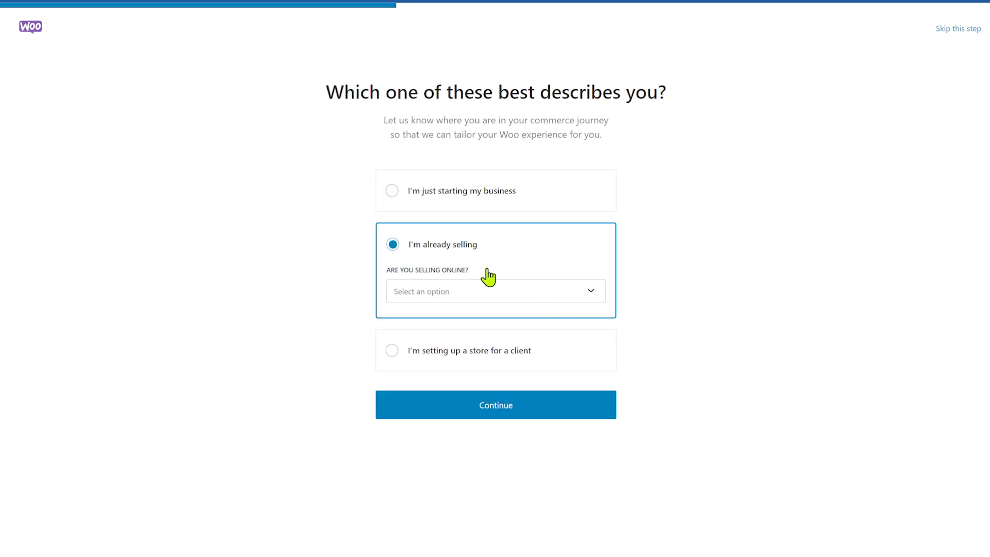
click(564, 298)
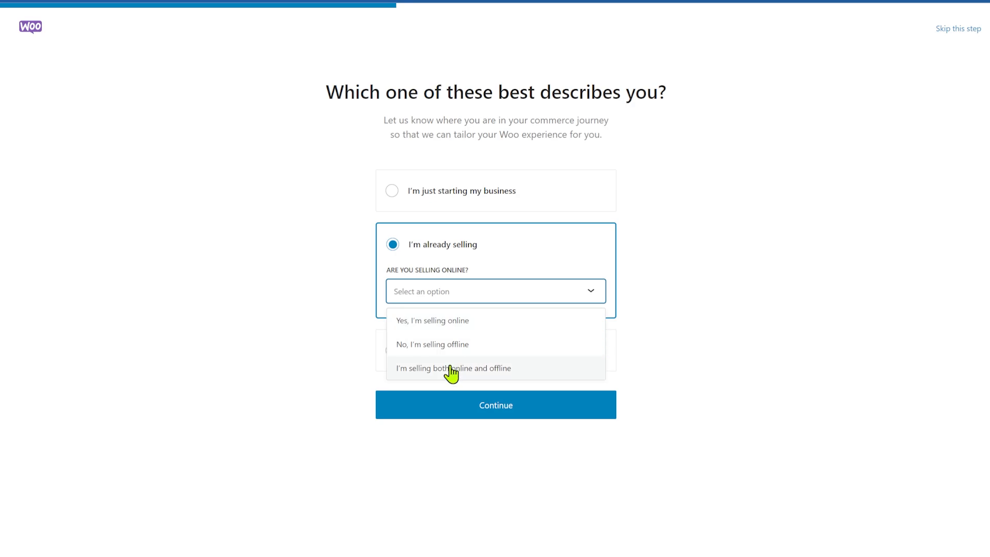
click(458, 329)
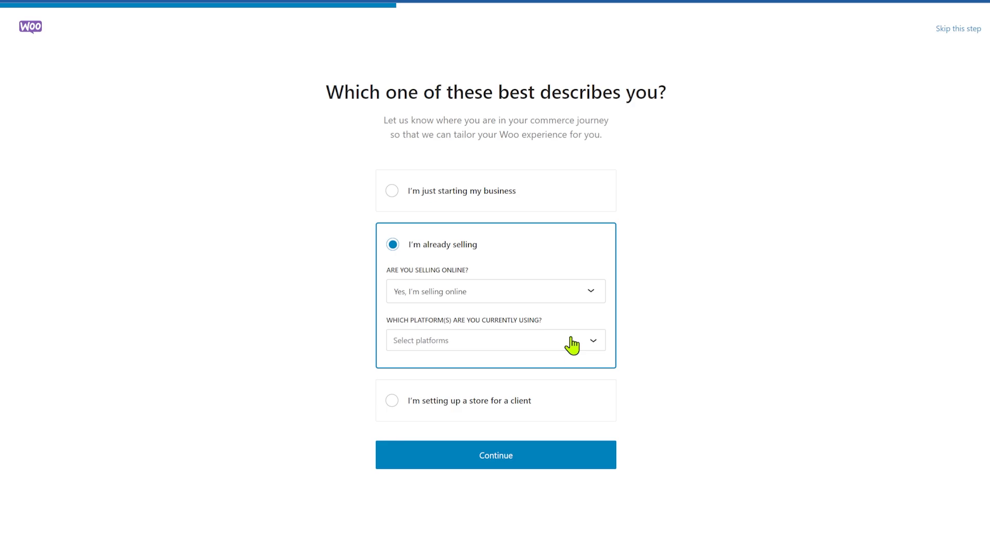
click(395, 191)
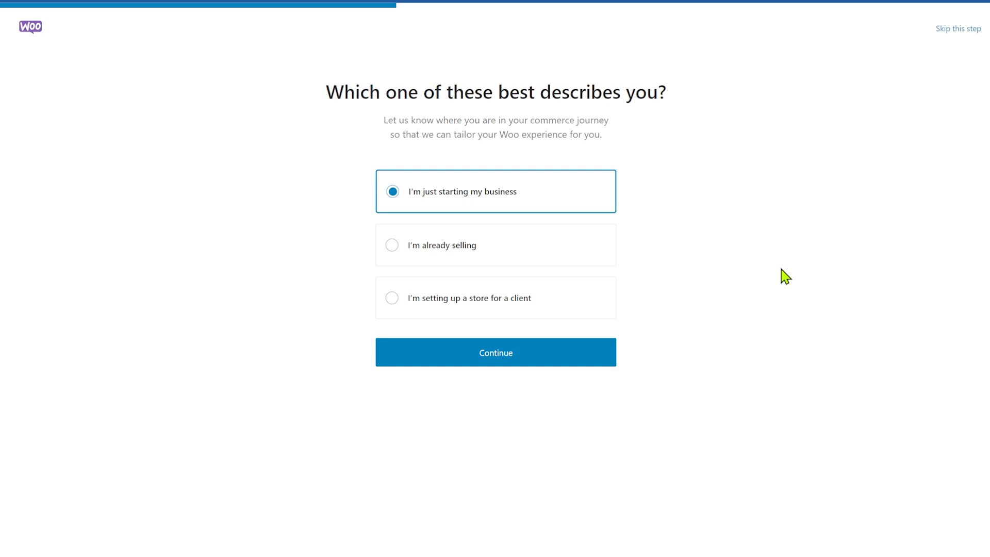
Continue to the store details and set the industry to Clothing and accessories
click(487, 361)
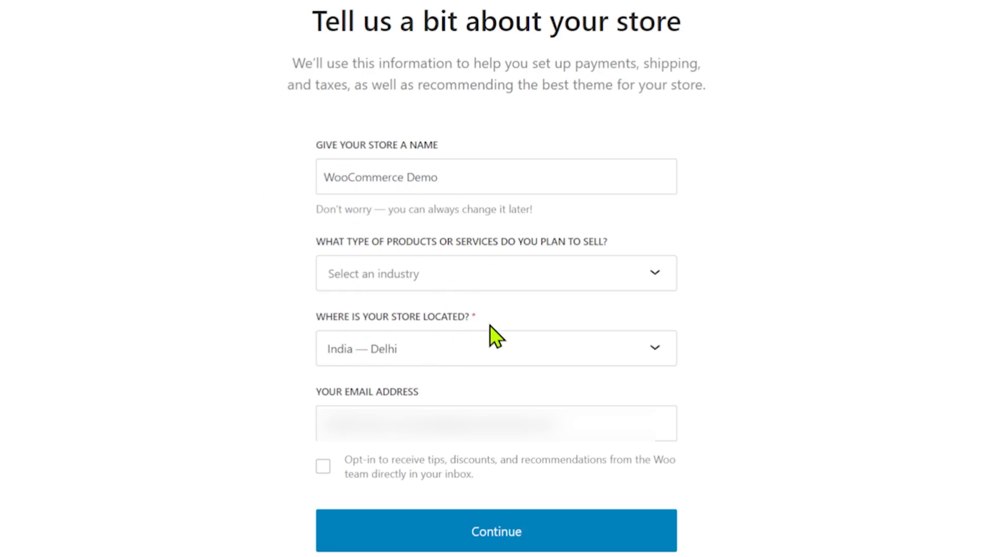
click(629, 281)
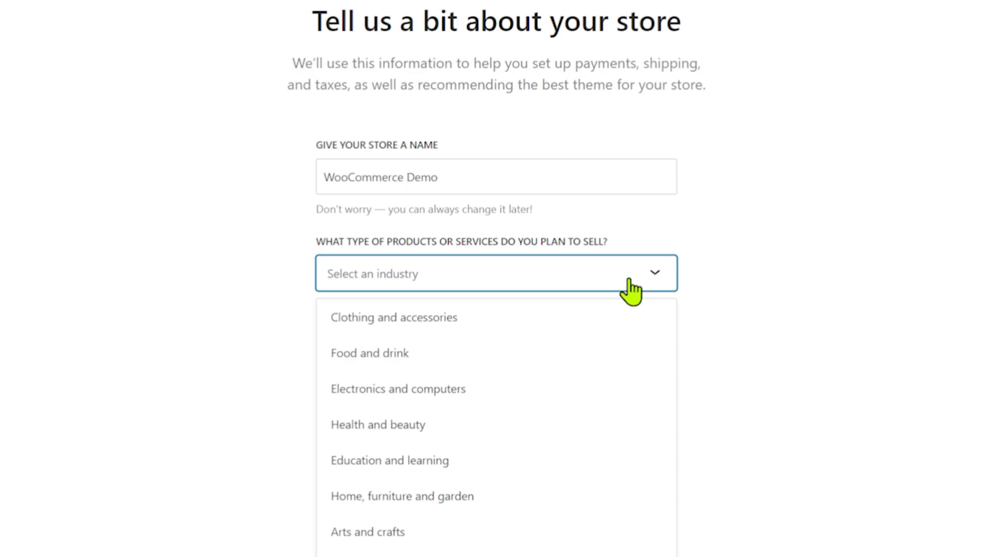
click(453, 318)
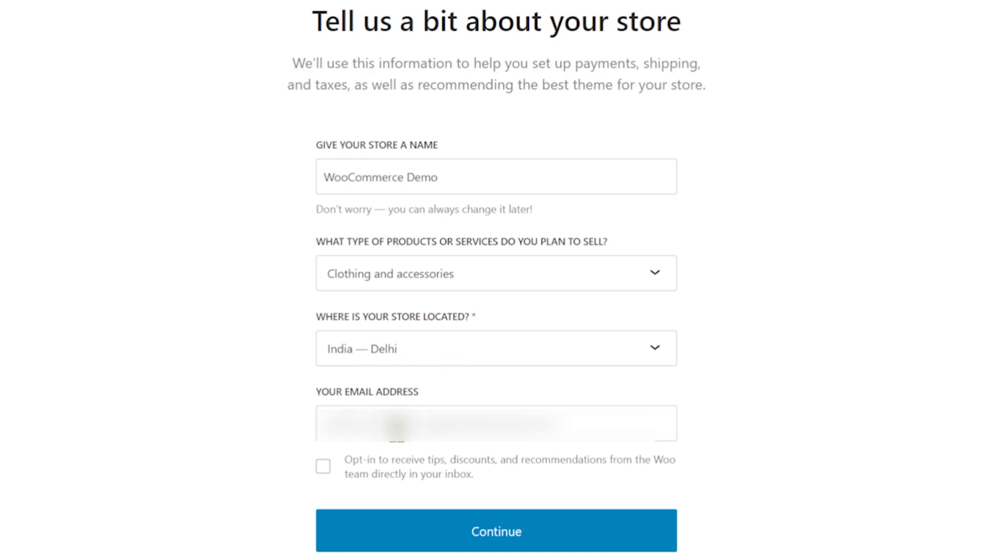
Replace the existing store email address with a placeholder address
drag(596, 421, 261, 430)
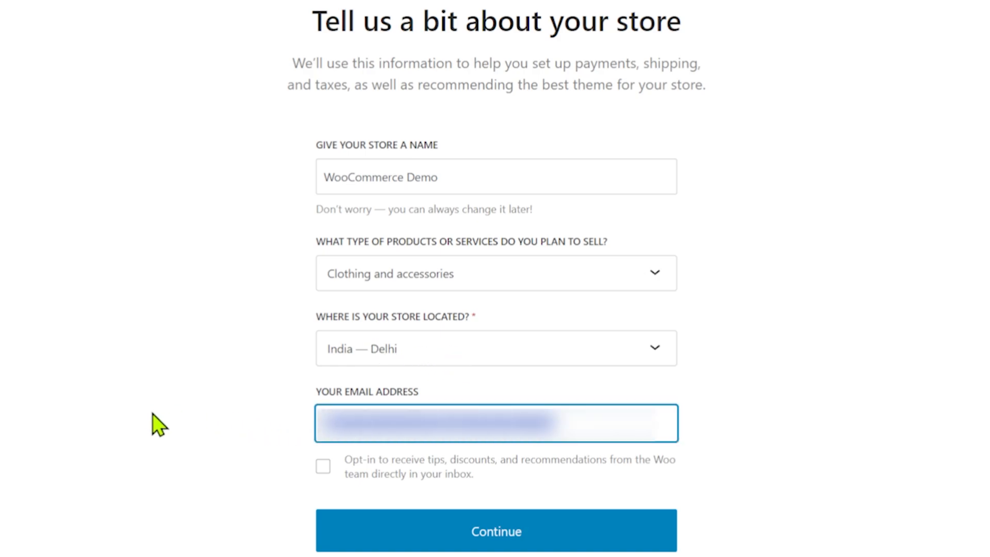
key(BackSpace)
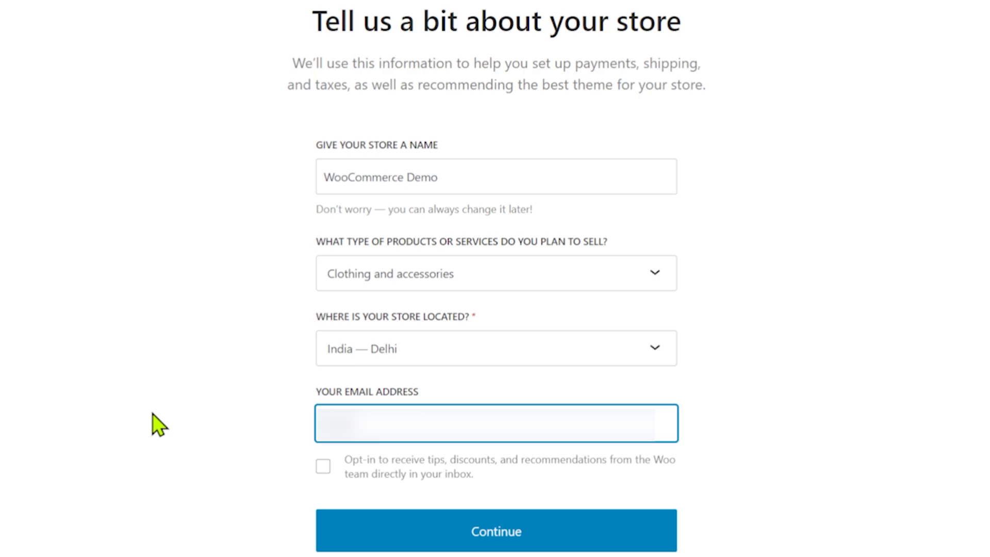
text(email@email.com)
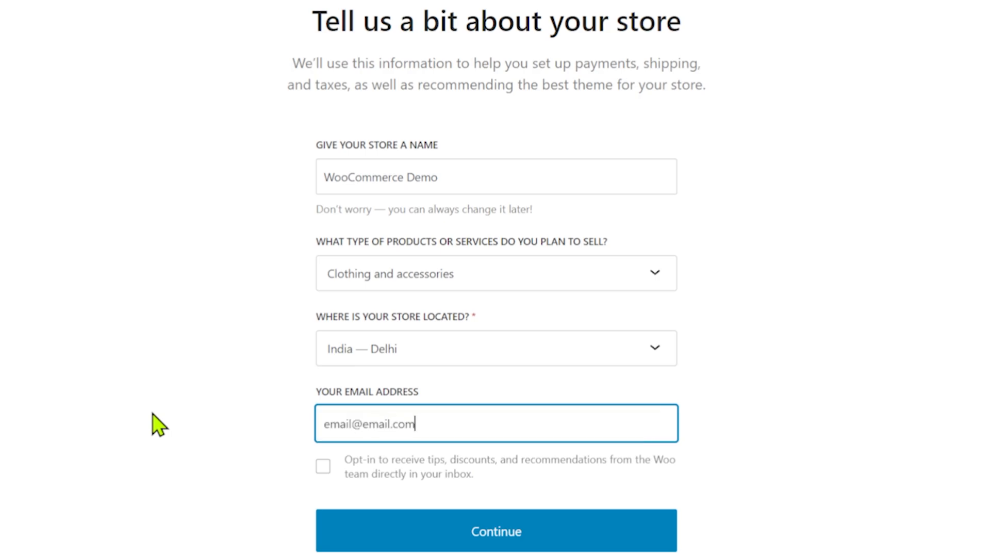
click(157, 424)
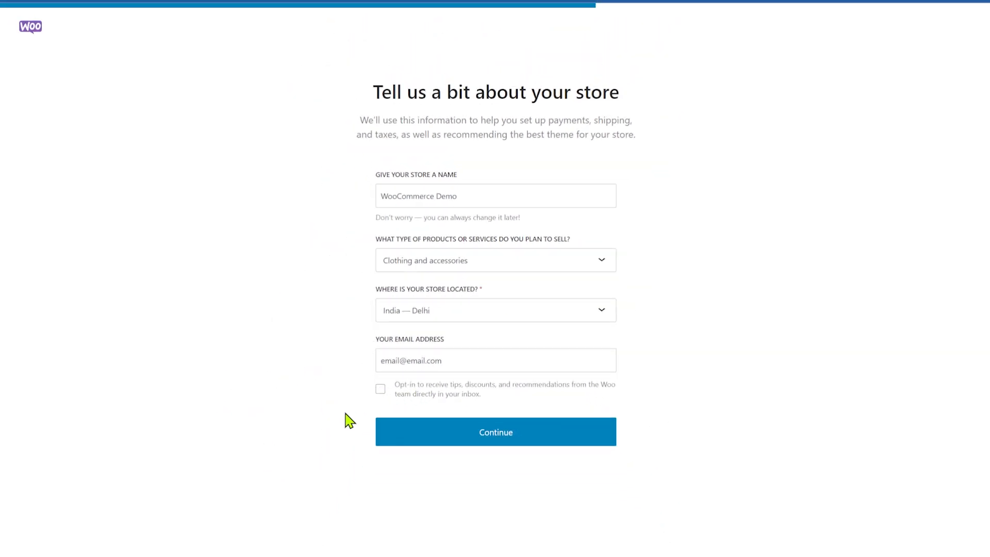
Submit store details, uncheck Jetpack AI, MailPoet, Google for WooCommerce and Pinterest, and continue
click(470, 446)
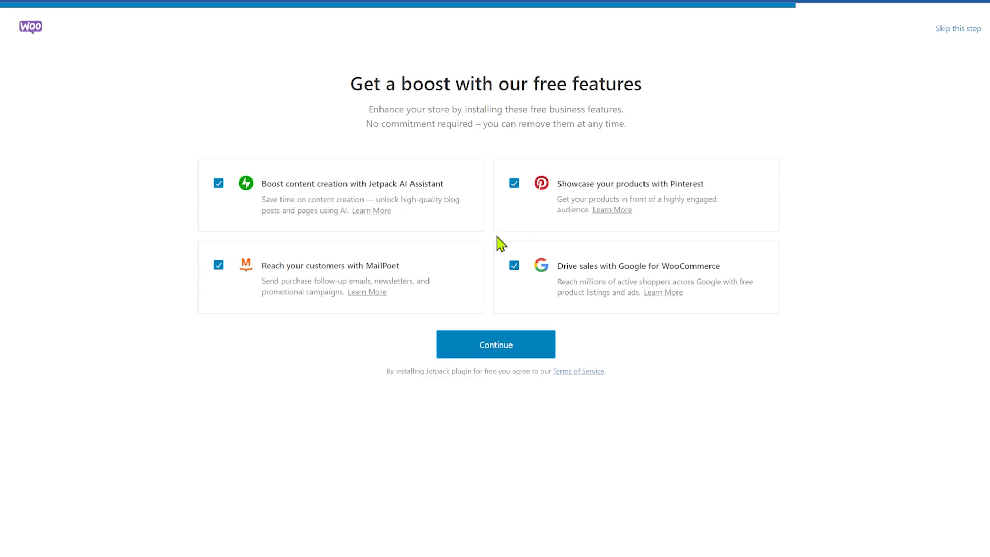
click(218, 184)
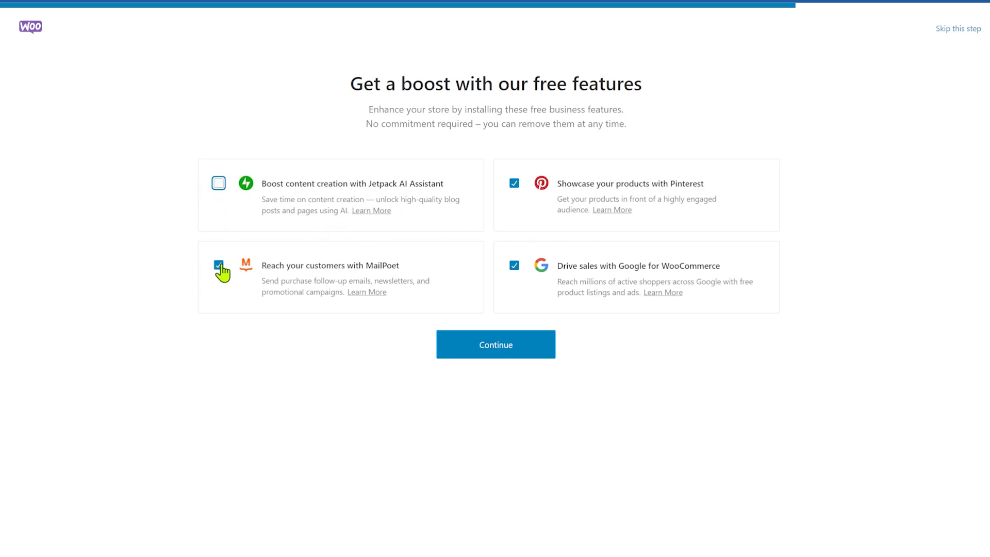
click(222, 265)
click(514, 267)
click(514, 184)
click(487, 355)
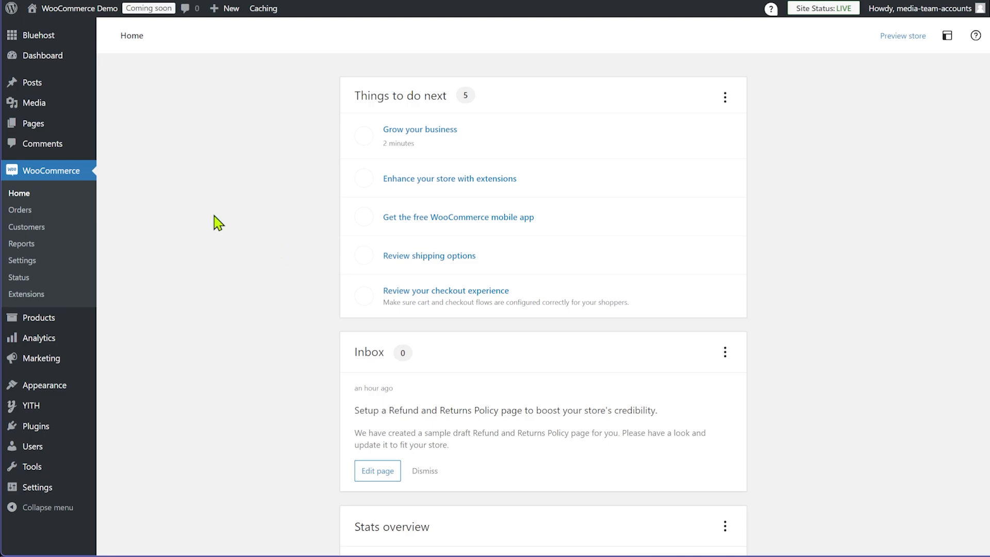
Go to Products › All Products to view the still-empty product list
mouse_move(77, 319)
mouse_move(67, 344)
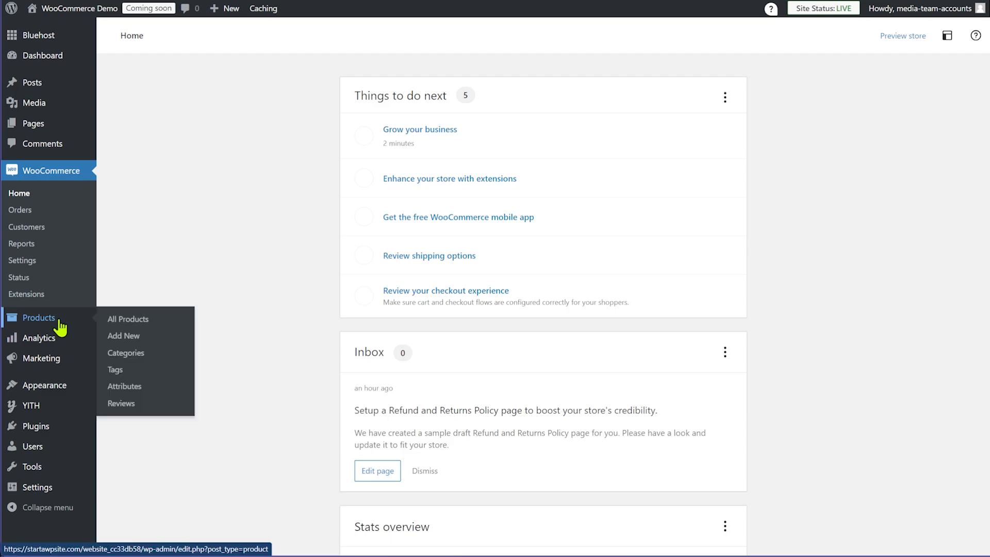
click(146, 323)
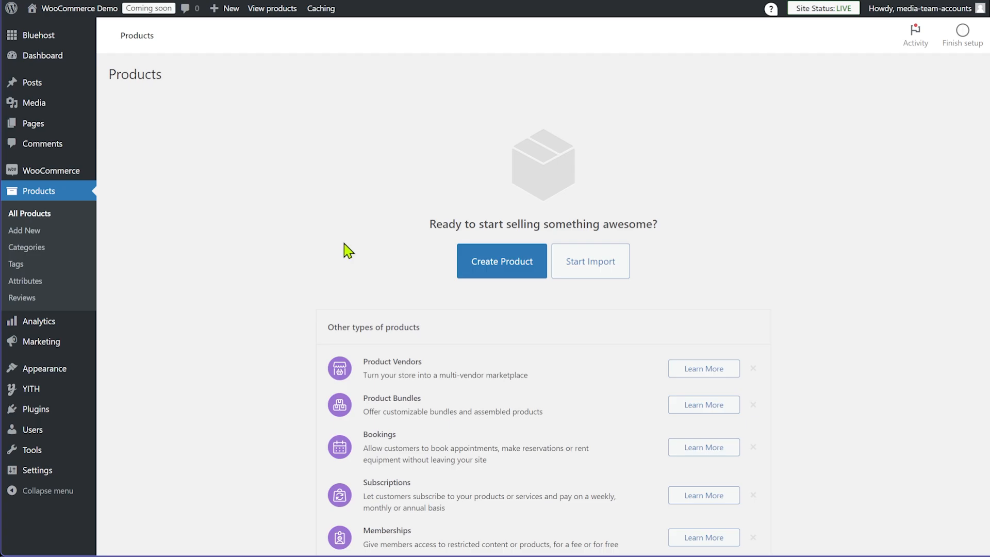
Begin a new product, dismiss the setup tour, and leave the product type as Simple product
click(484, 263)
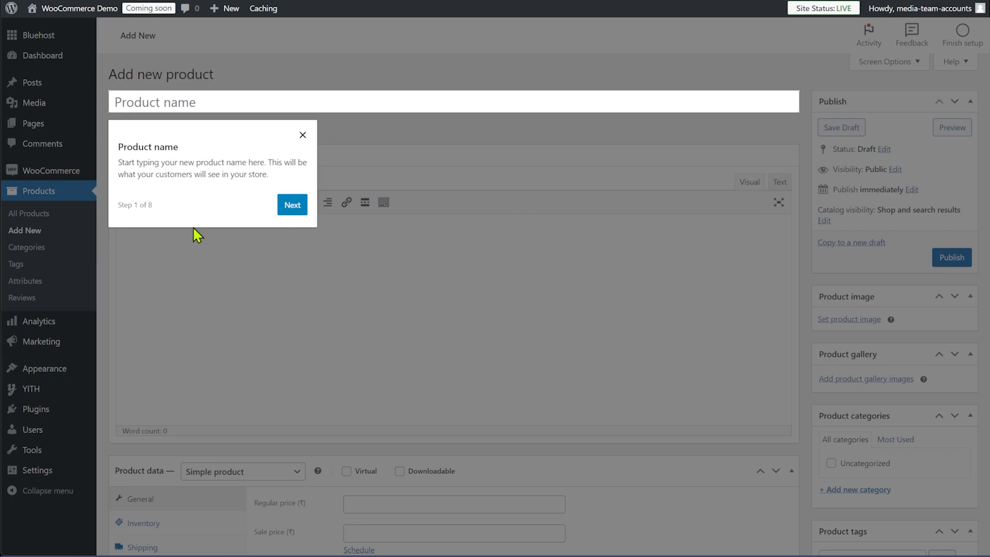
click(303, 135)
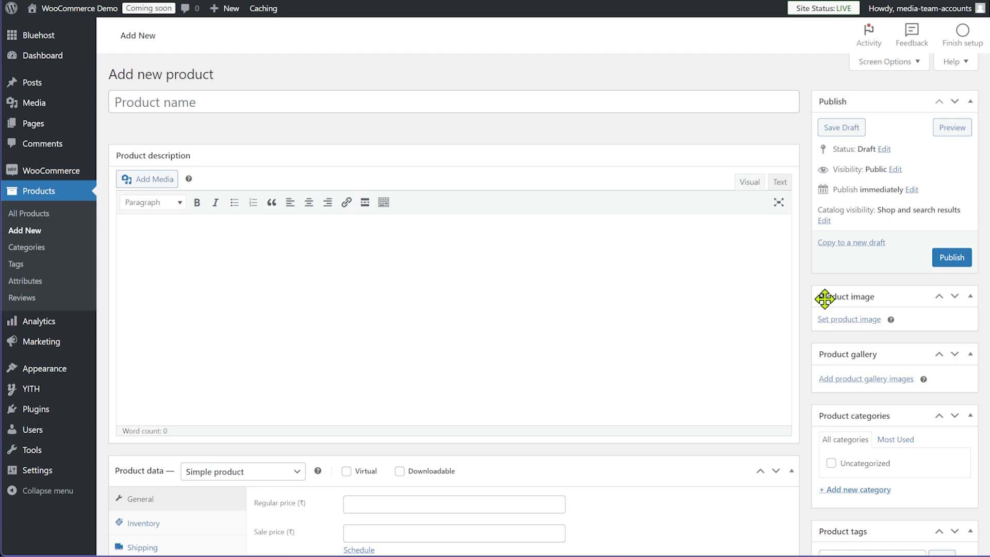
scroll(815, 283, down, 3)
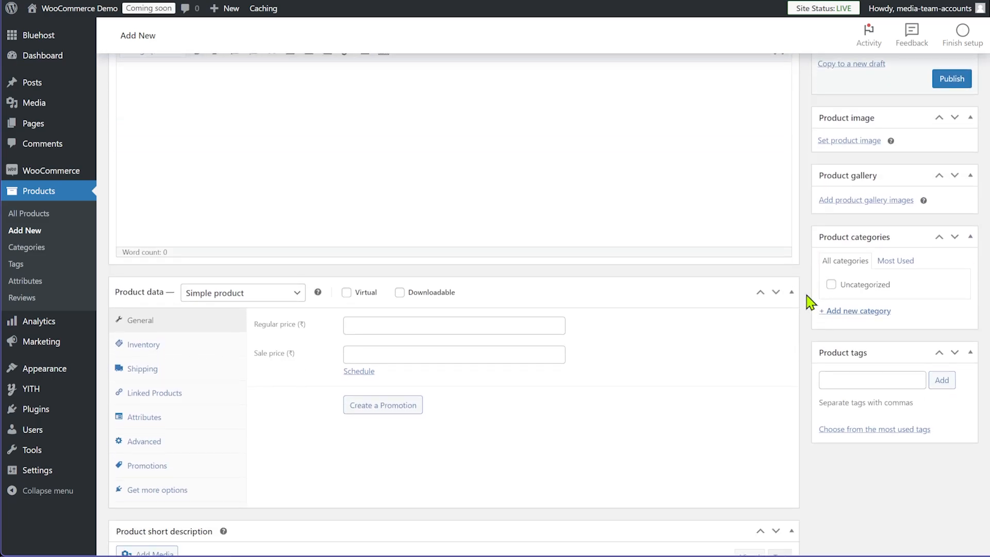
click(295, 295)
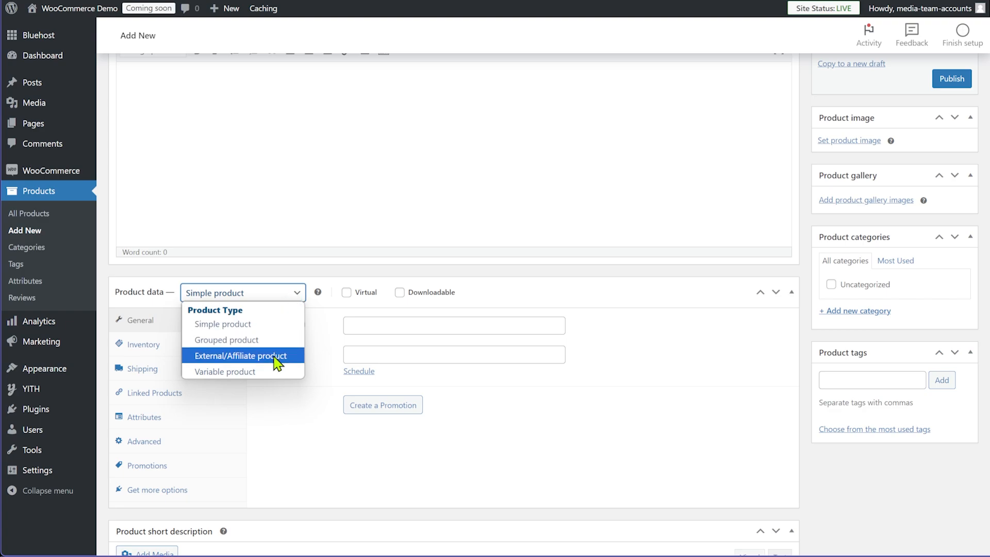
click(807, 246)
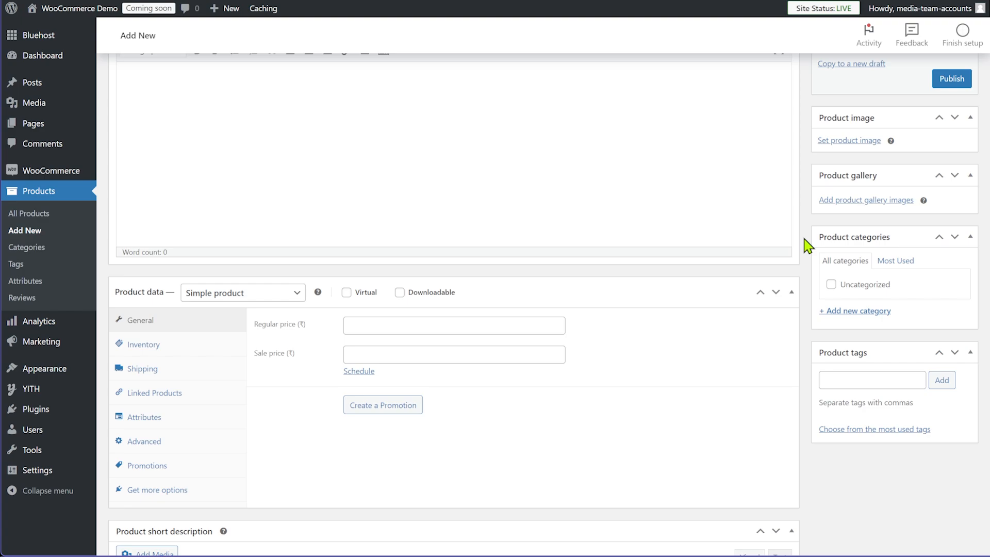
scroll(807, 246, up, 3)
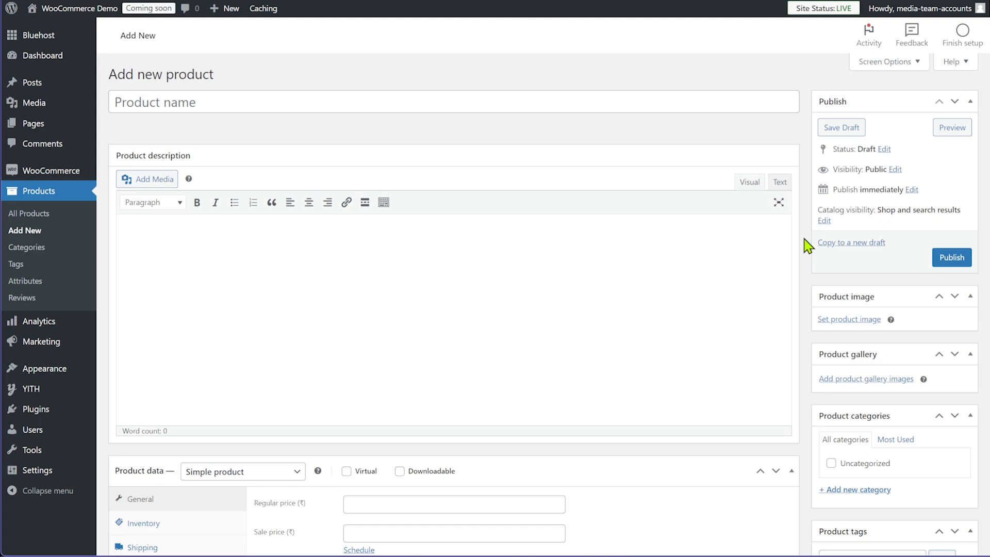
Title the product 'White Tshirt' with description 'An all day white tshirt, designed for comfort.'
click(475, 98)
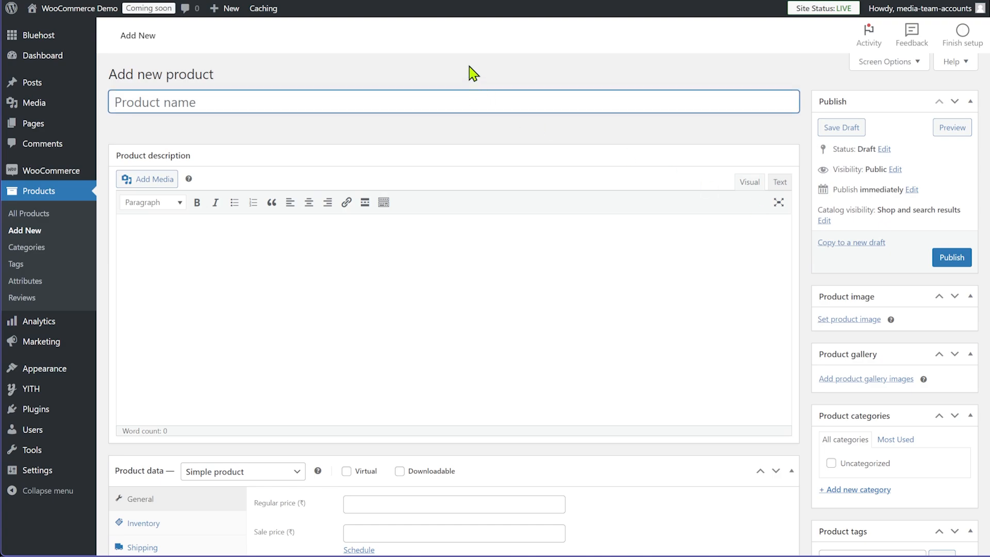
text(White Tshirt)
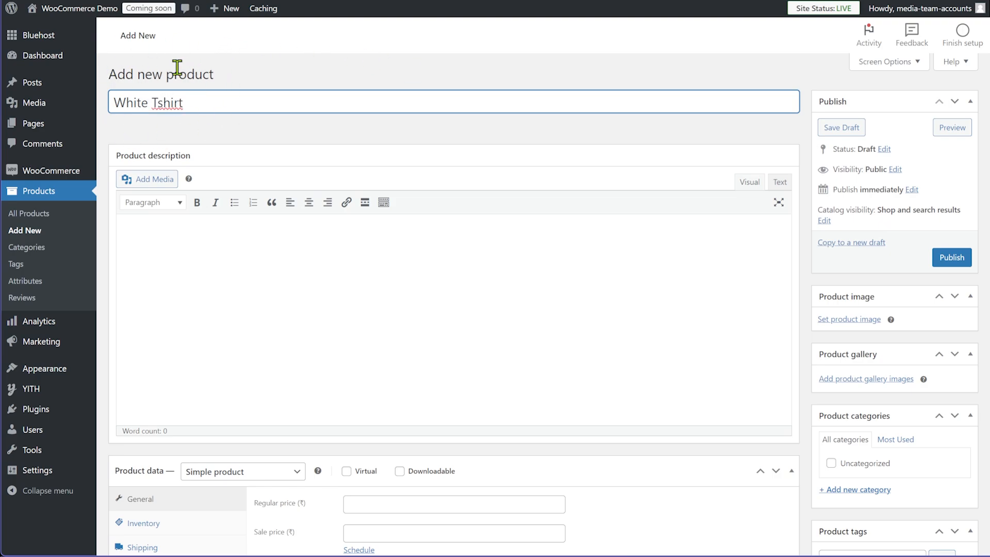
click(261, 258)
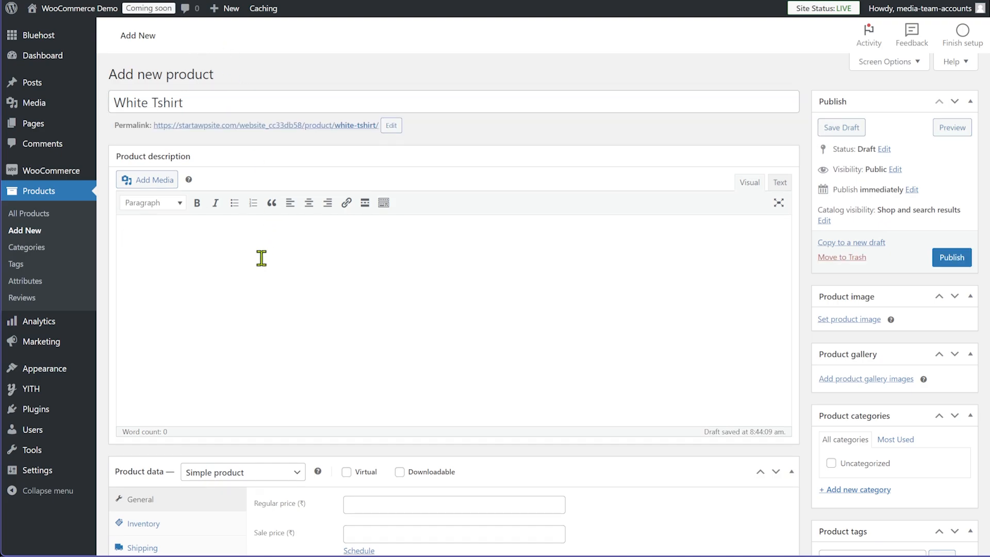
text(An all day white tshirt, designed for comfort.)
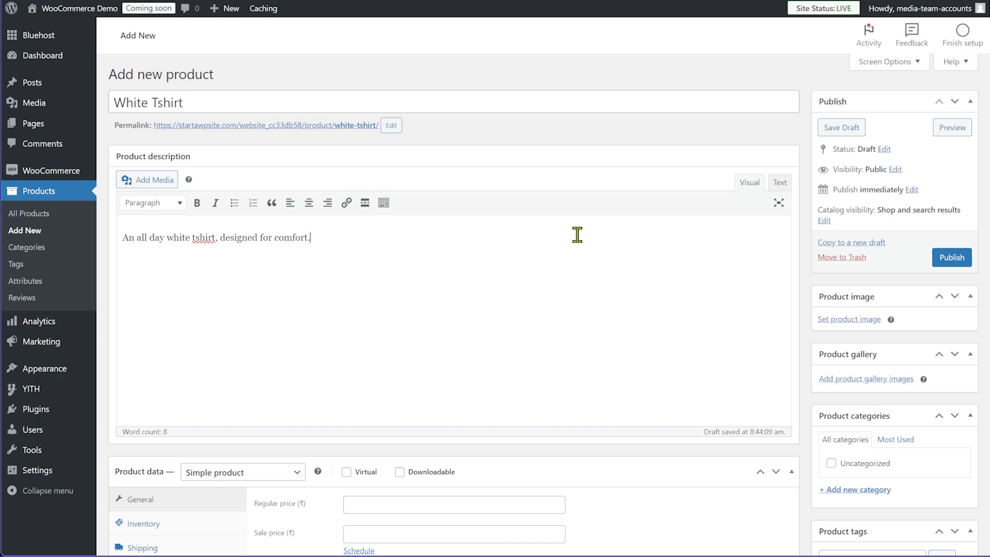
In the Product data General section, enter regular price 999 and sale price 699
scroll(667, 284, down, 1)
scroll(567, 281, down, 3)
scroll(438, 282, up, 4)
scroll(727, 333, down, 5)
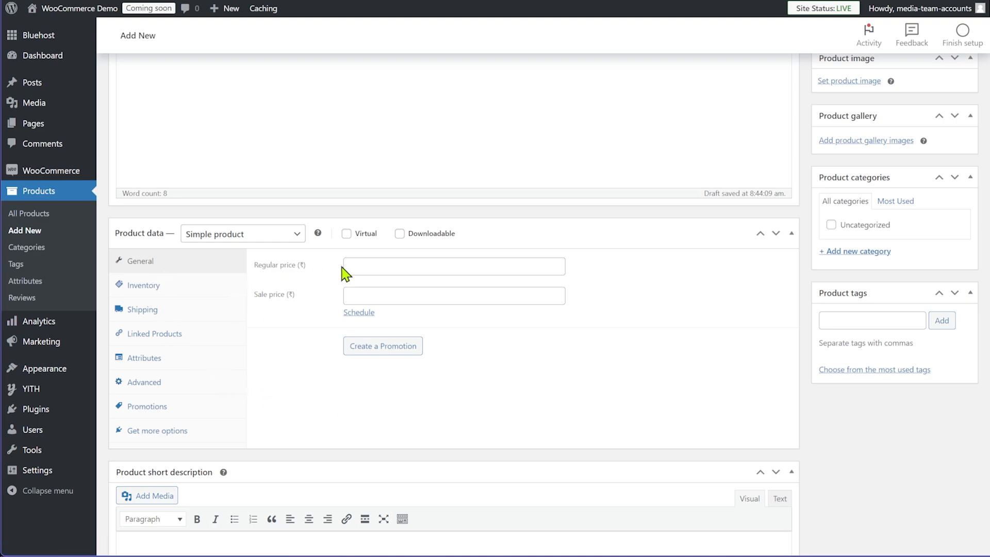
click(399, 266)
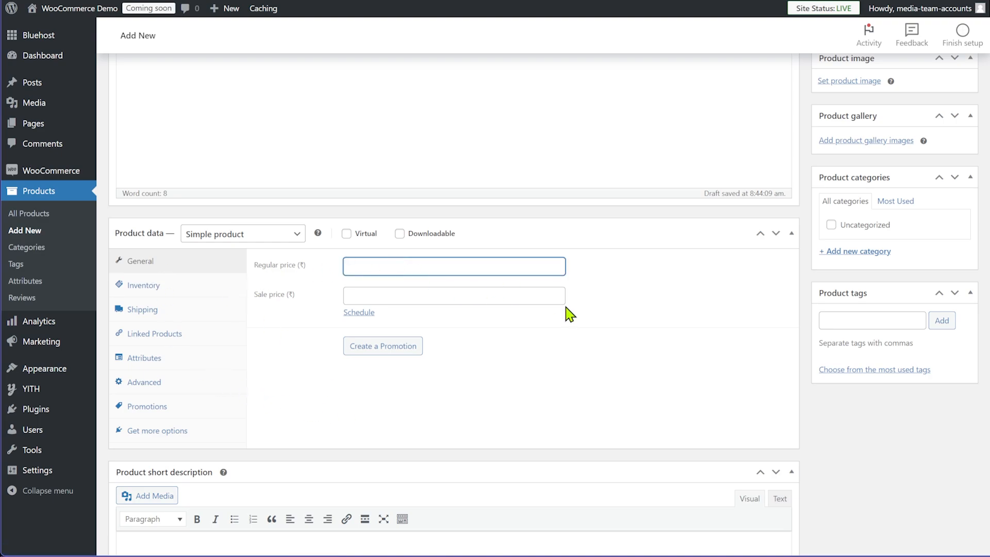
text(999)
click(634, 314)
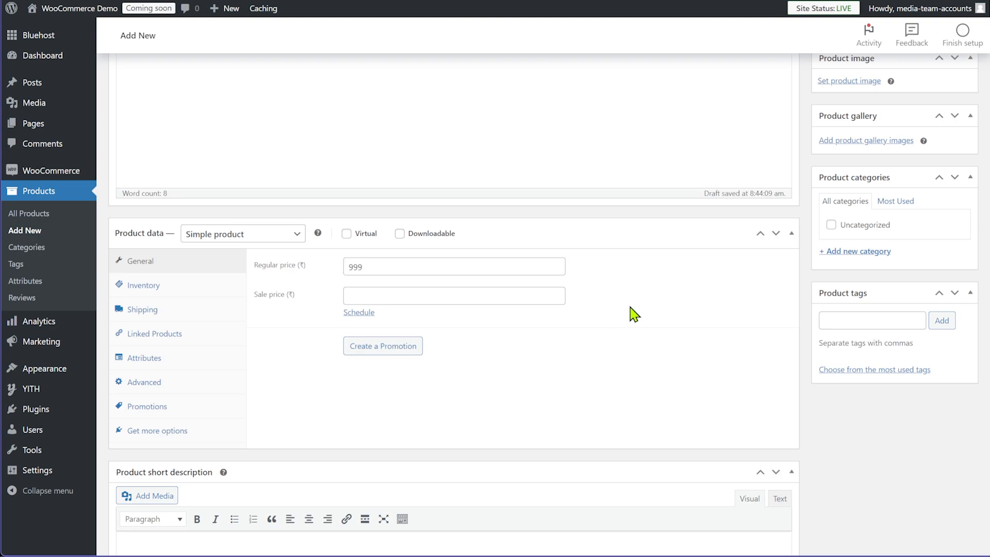
click(399, 295)
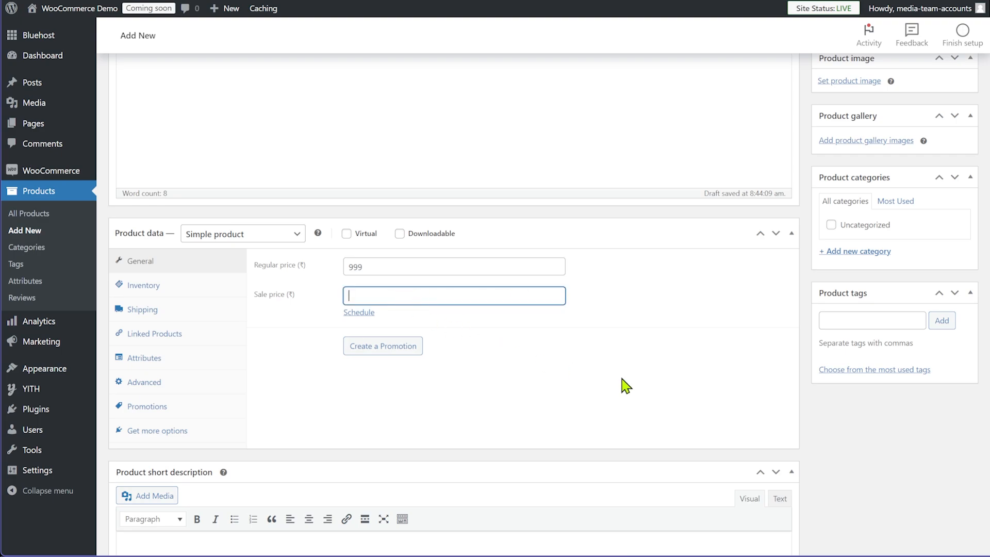
text(699)
click(625, 386)
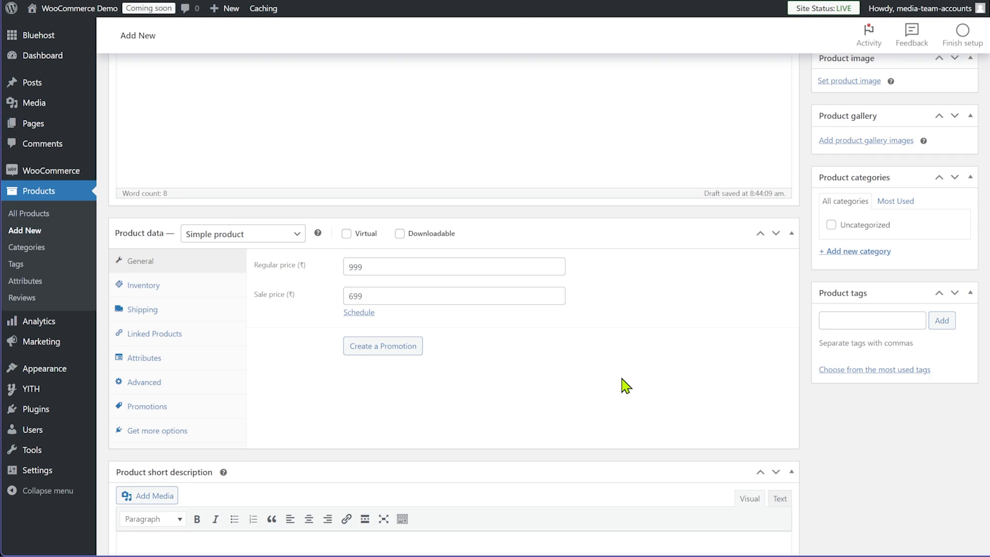
click(367, 312)
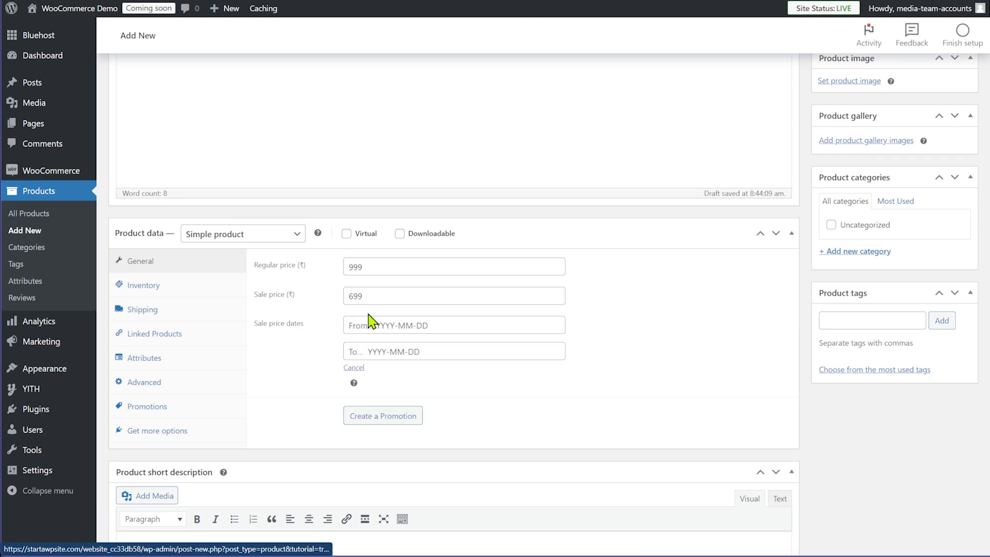
click(354, 368)
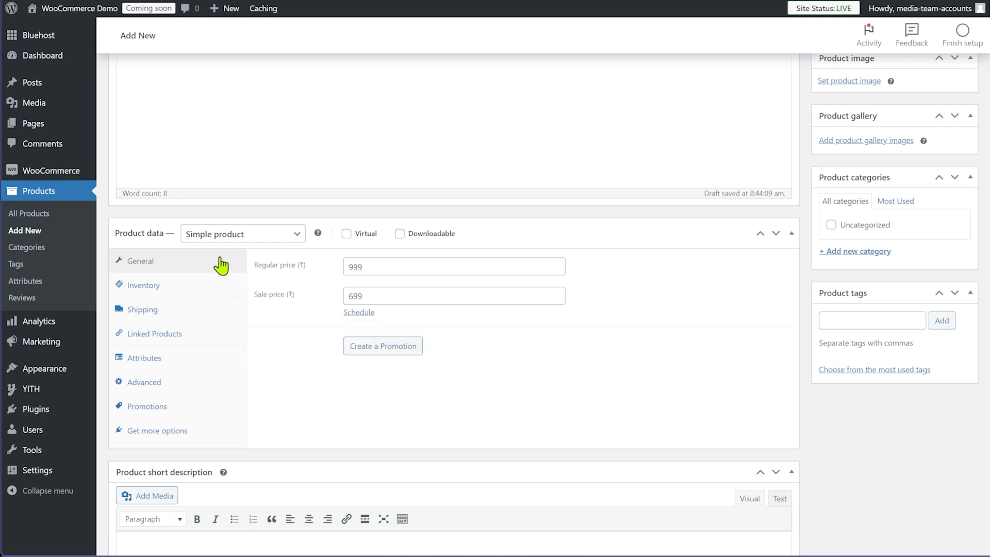
In the Inventory section, set SKU to t1 and the GTIN/UPC/EAN/ISBN field to 1
click(155, 297)
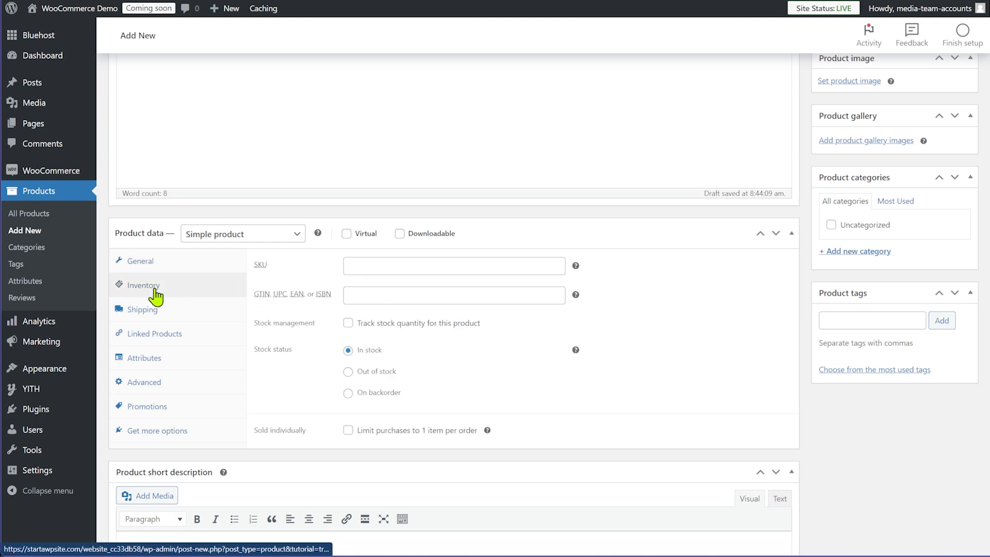
click(502, 266)
text(t1)
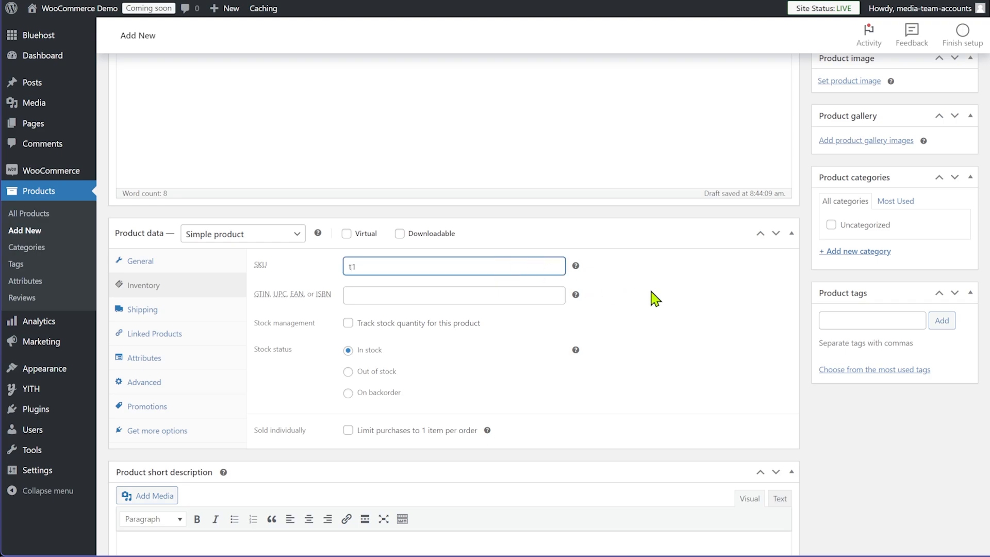
click(658, 293)
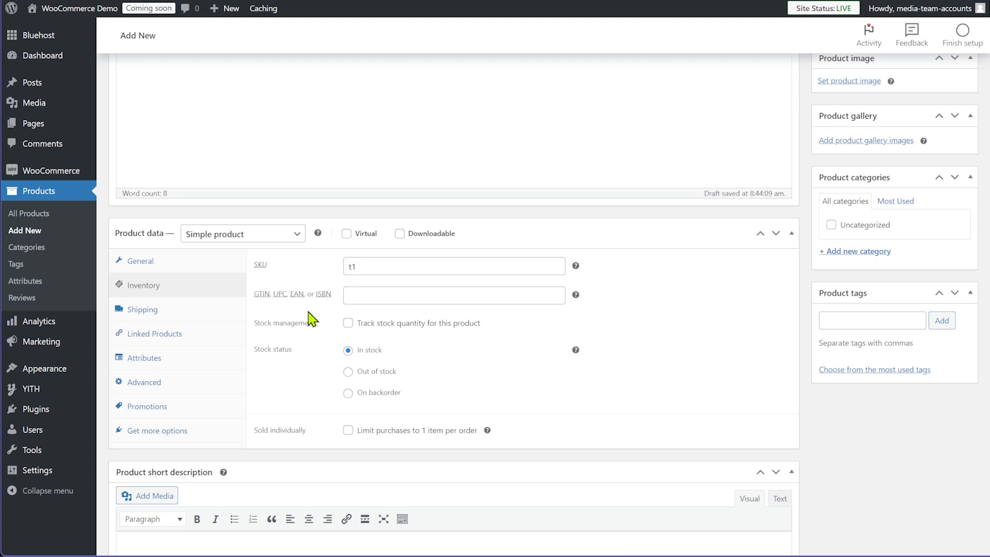
click(436, 296)
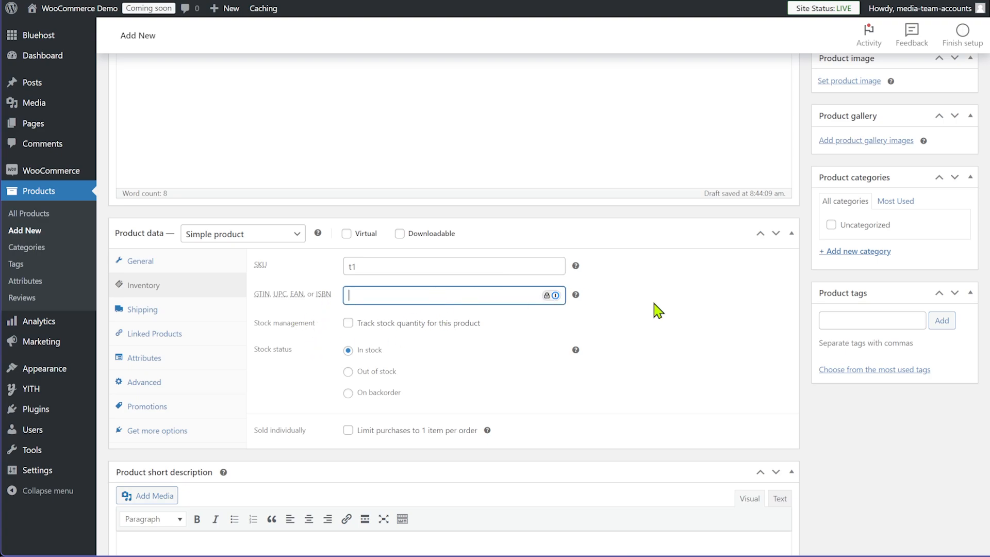
text(AB!)
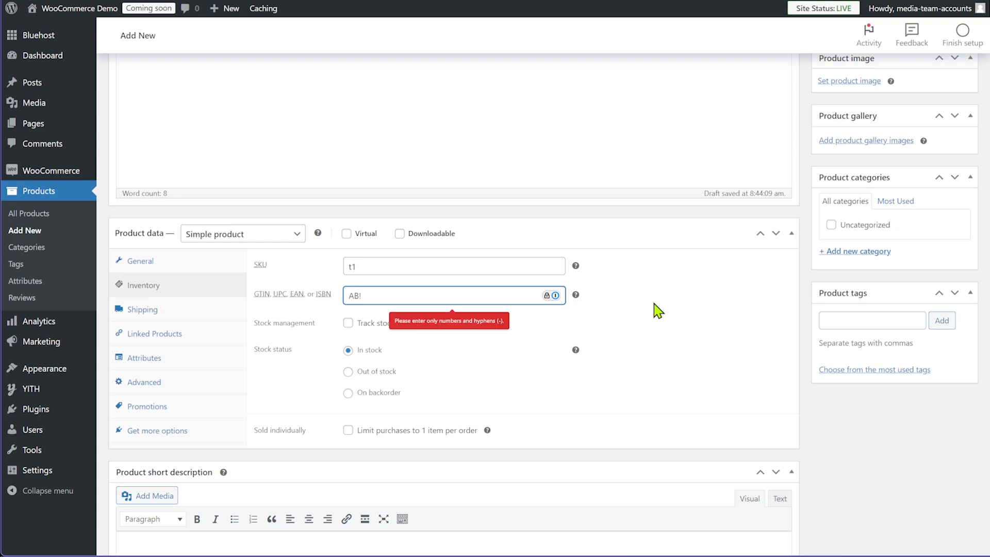
text(1)
click(672, 310)
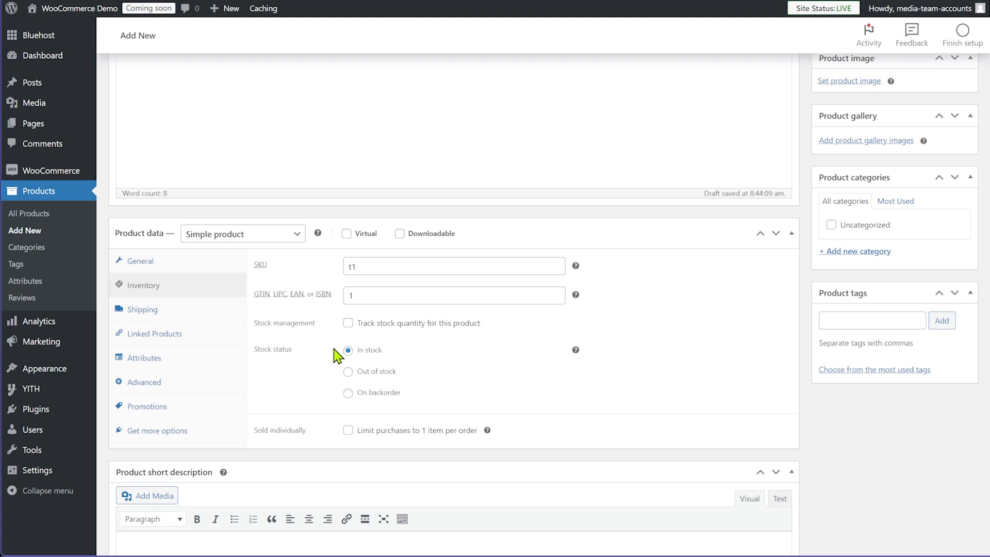
Enable stock tracking with a quantity of 50, then bring up the Shipping section
click(349, 323)
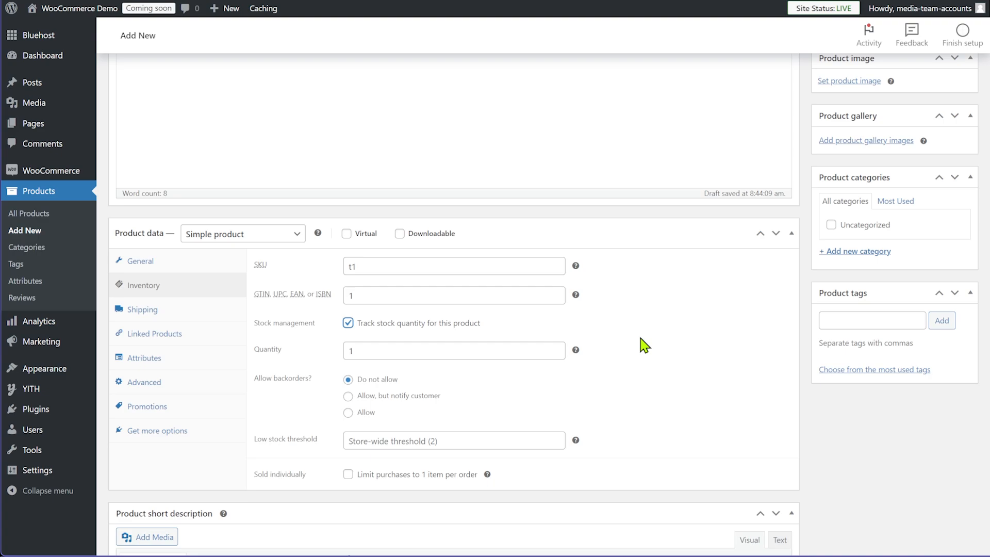
double_click(375, 349)
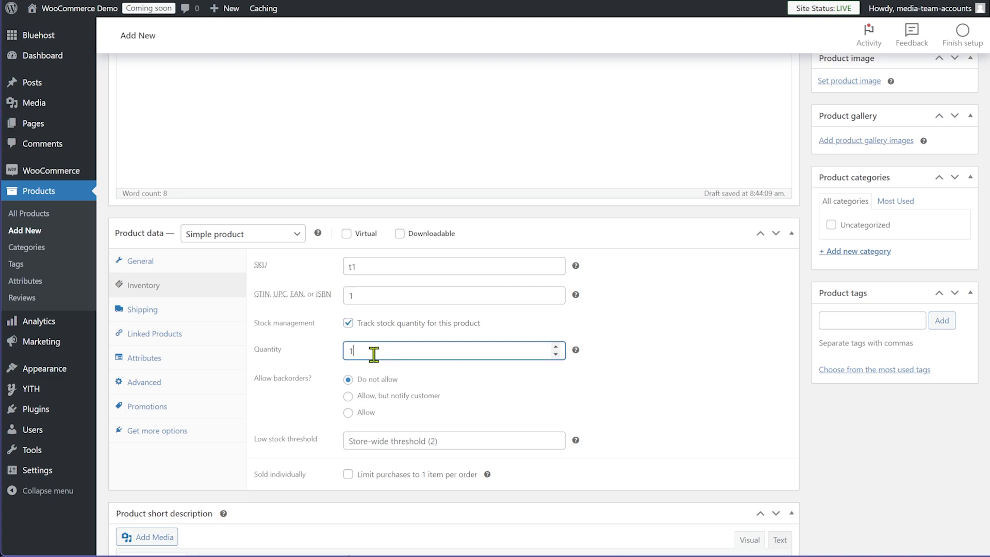
text(50)
click(641, 333)
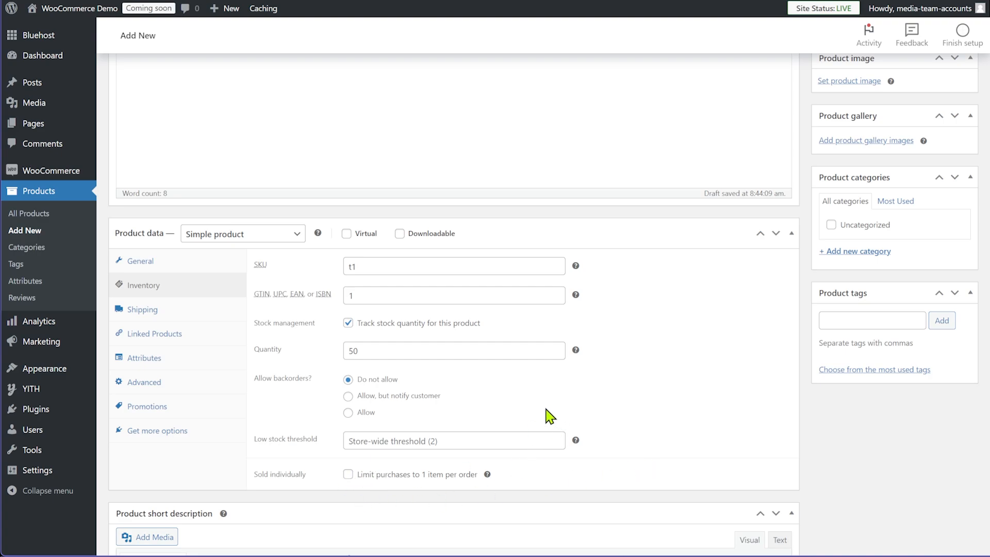
click(176, 322)
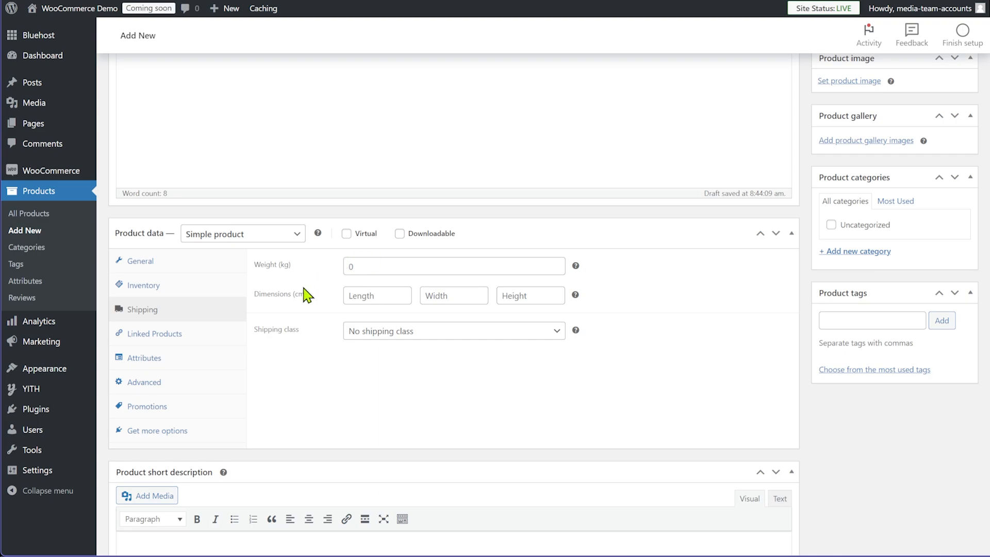
Set the shipping weight to .250 kg
click(386, 267)
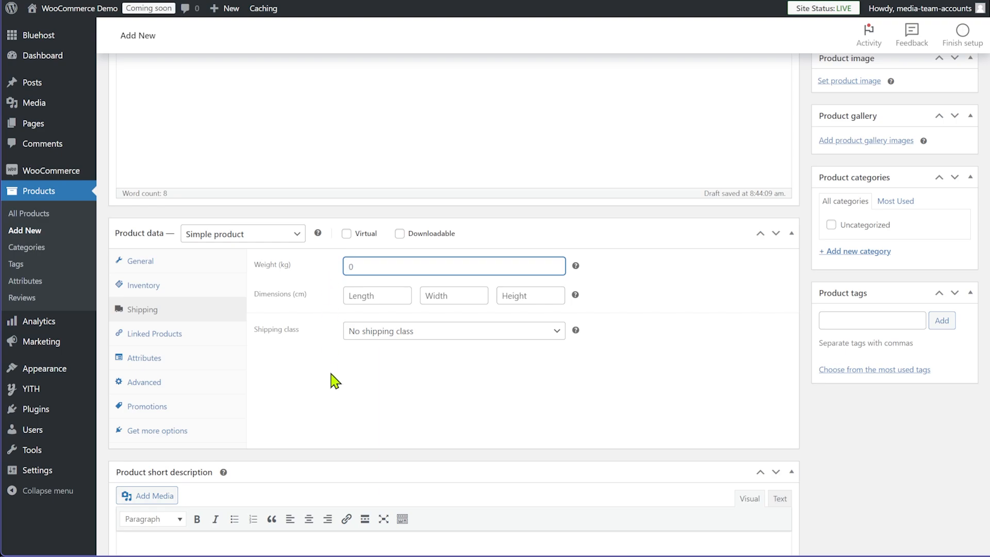
text(.250)
click(334, 380)
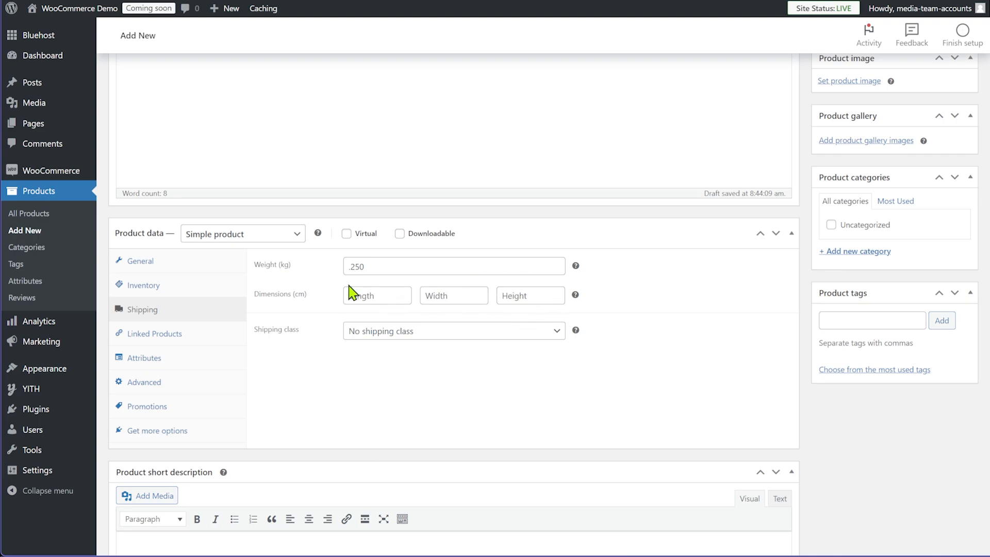
Enter package dimensions 25 × 20 × 5 cm, then show the Linked Products section
click(385, 295)
text(25)
click(451, 293)
text(20)
click(530, 295)
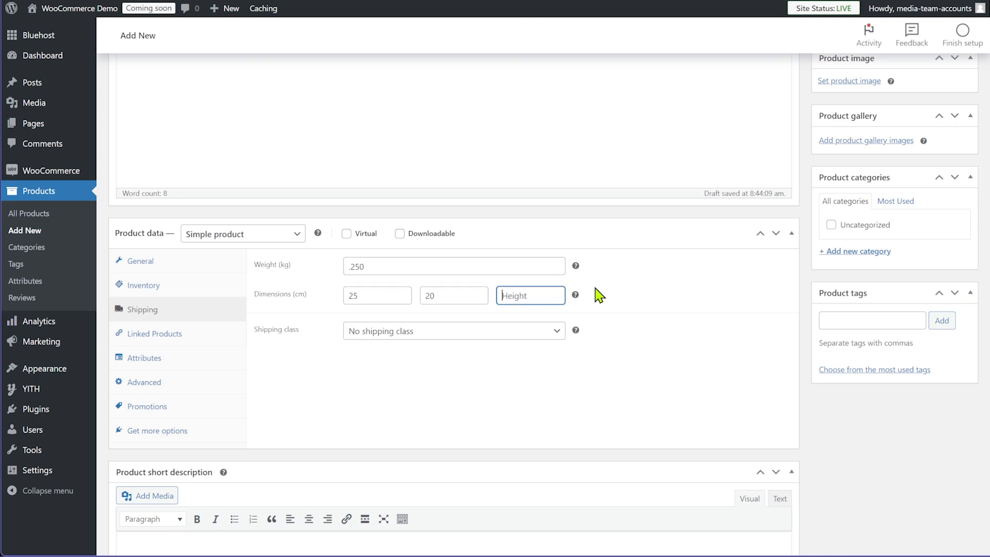
text(5)
click(621, 331)
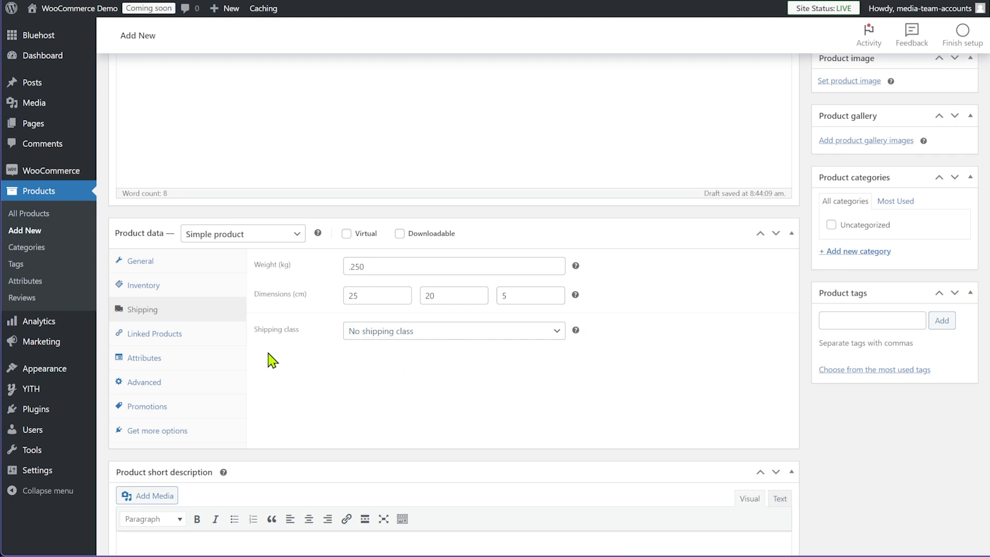
click(181, 341)
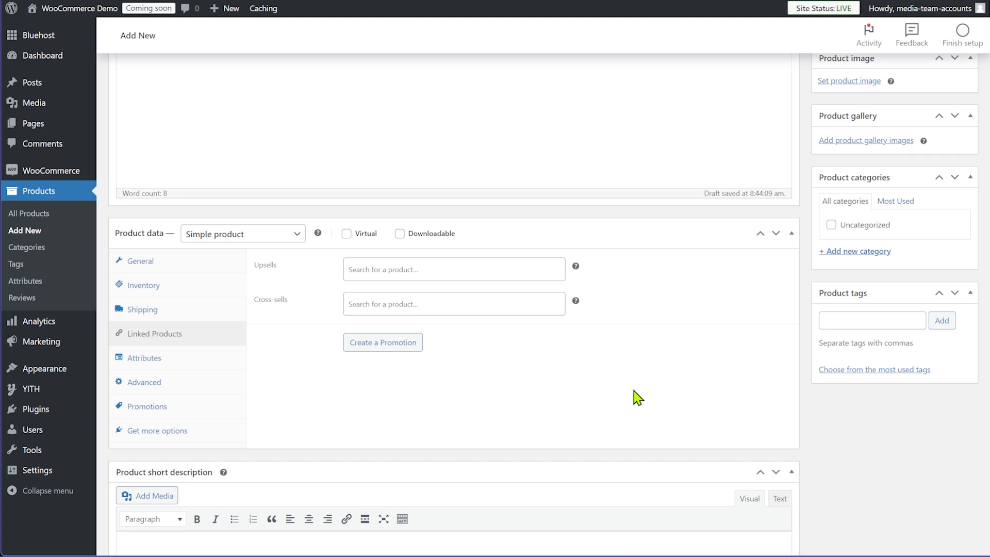
Return to the Product data box and show the Attributes section
scroll(652, 392, up, 5)
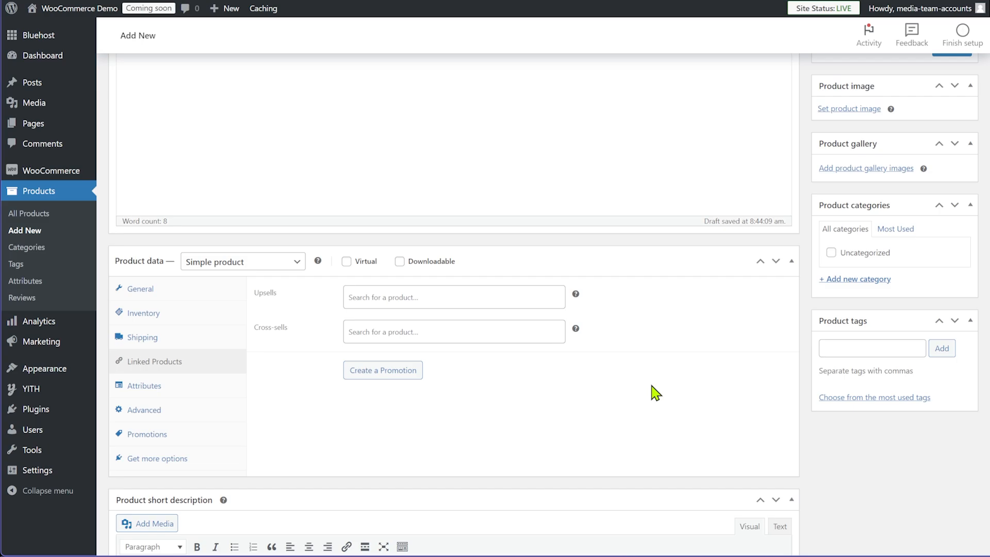
scroll(798, 335, down, 3)
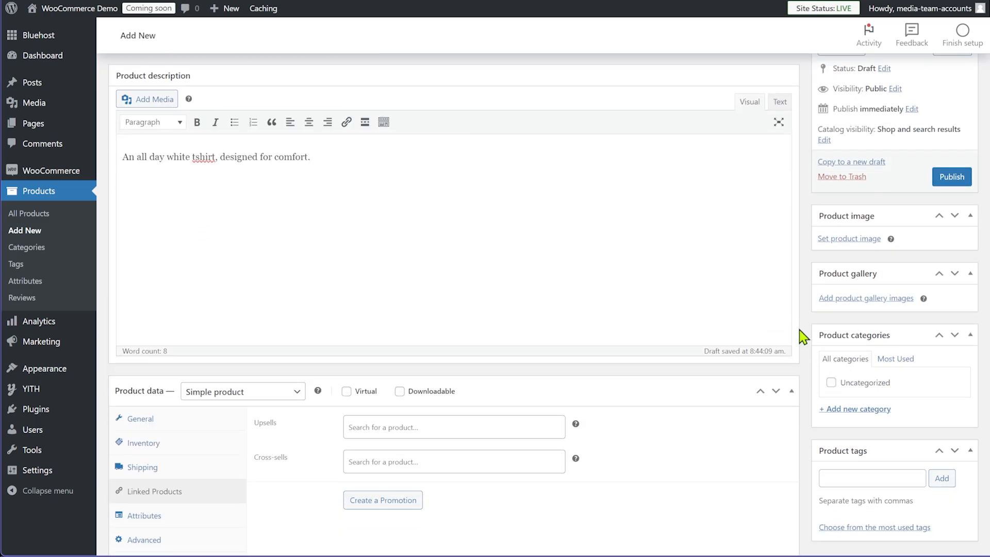
scroll(796, 335, down, 2)
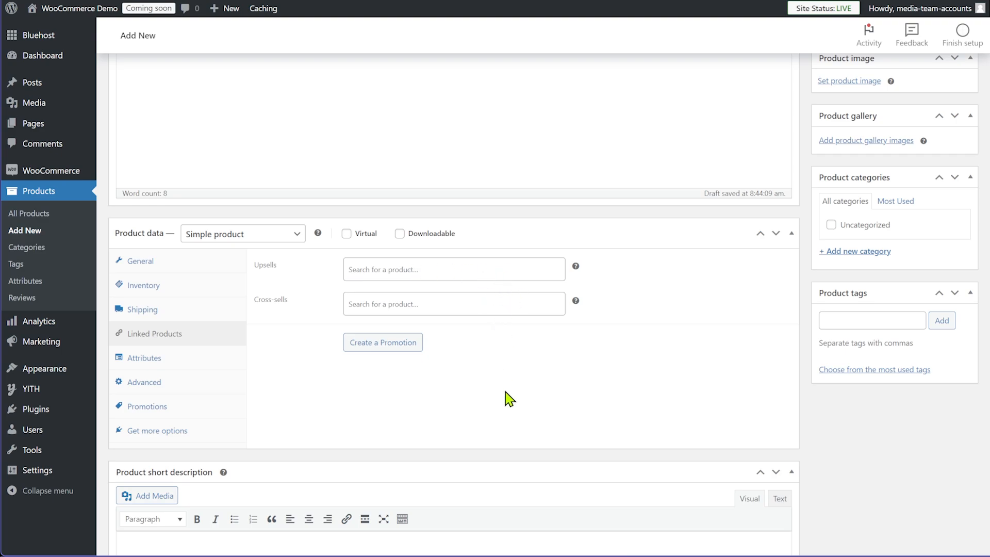
click(184, 367)
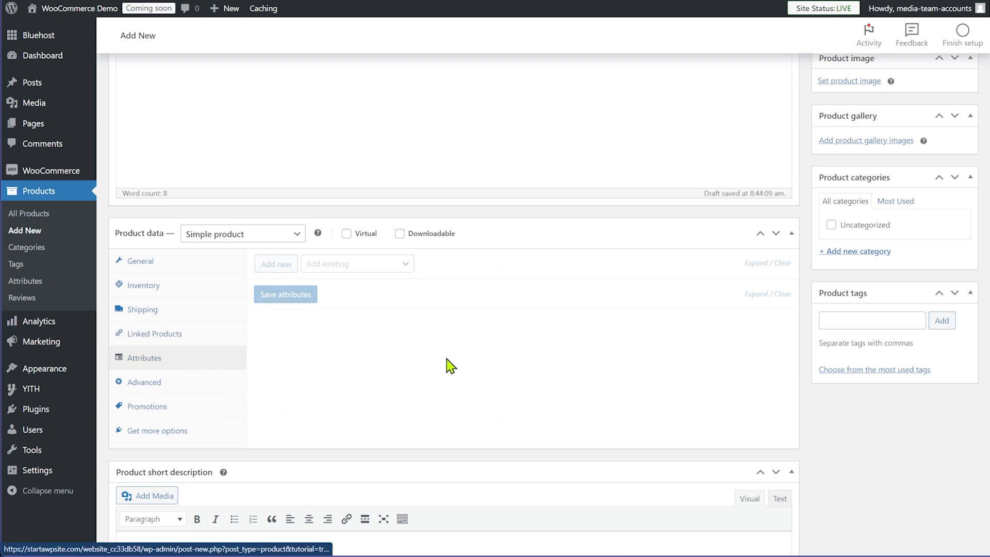
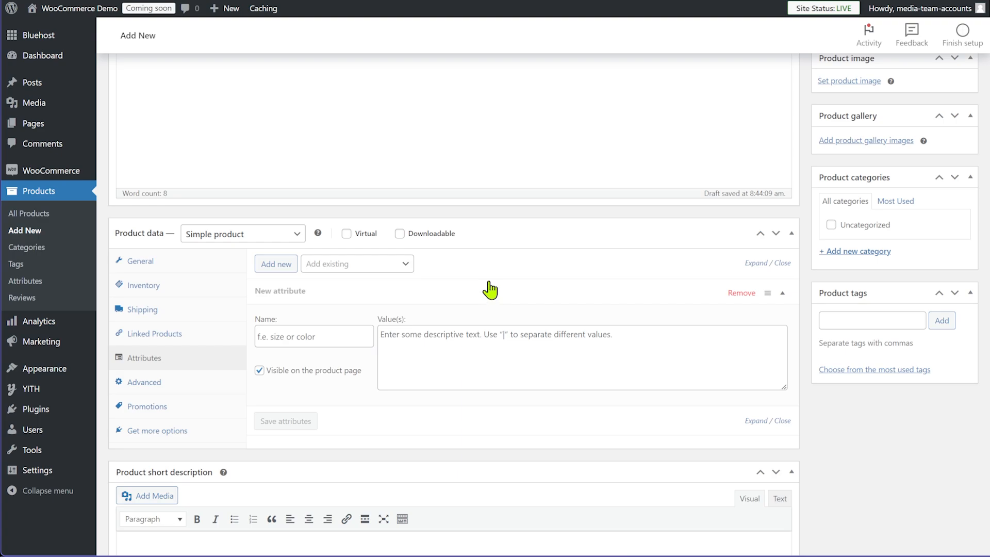
Enter a 'size' attribute with the values M | L | XL
click(297, 336)
text(size)
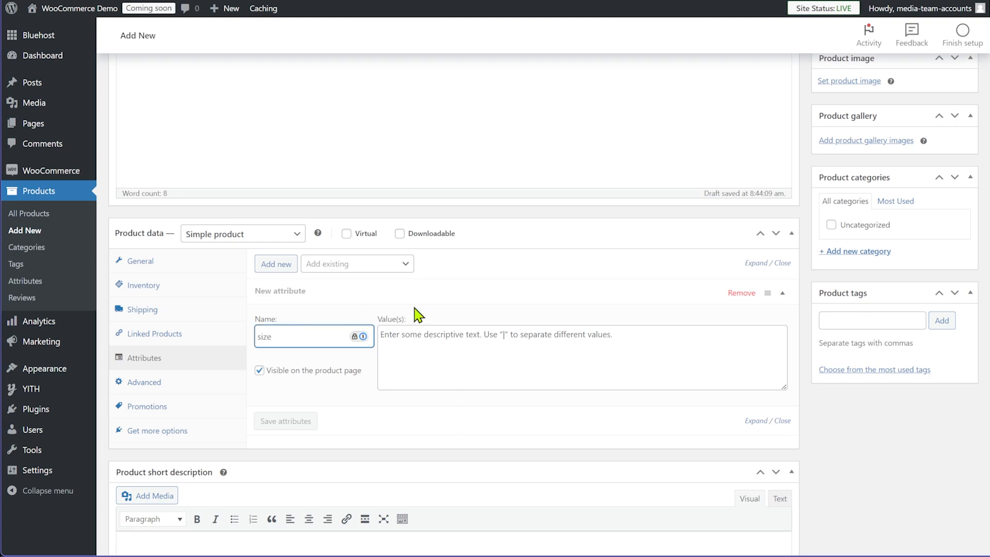
click(436, 334)
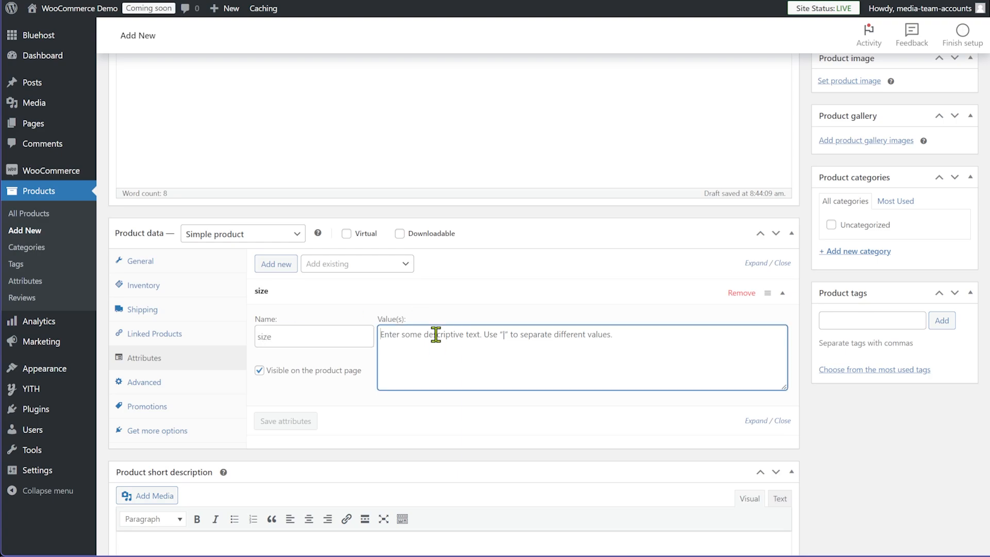
text(M )
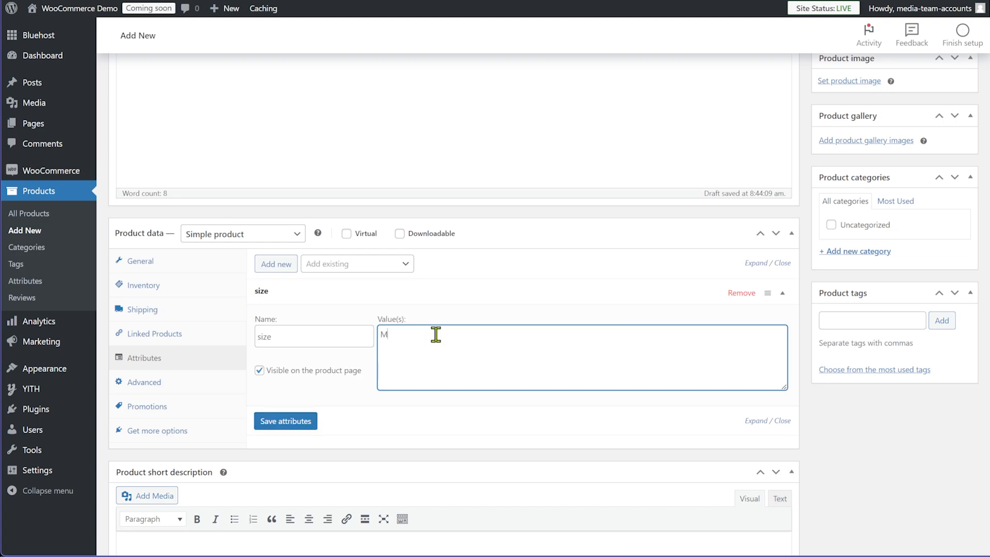
text(| X)
key(BackSpace)
text(L | XL)
Save the size attribute, check its values, and add a new attribute row
click(278, 419)
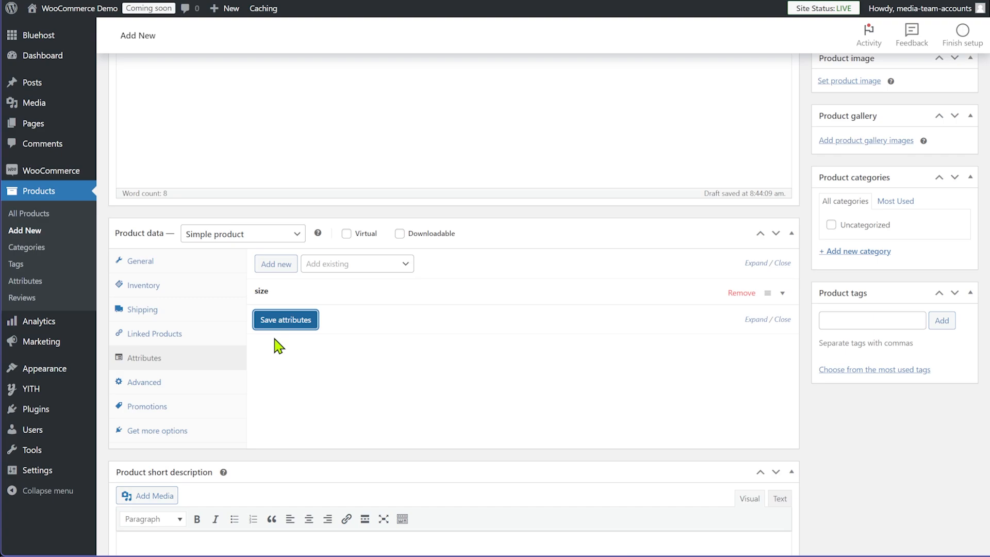
click(783, 296)
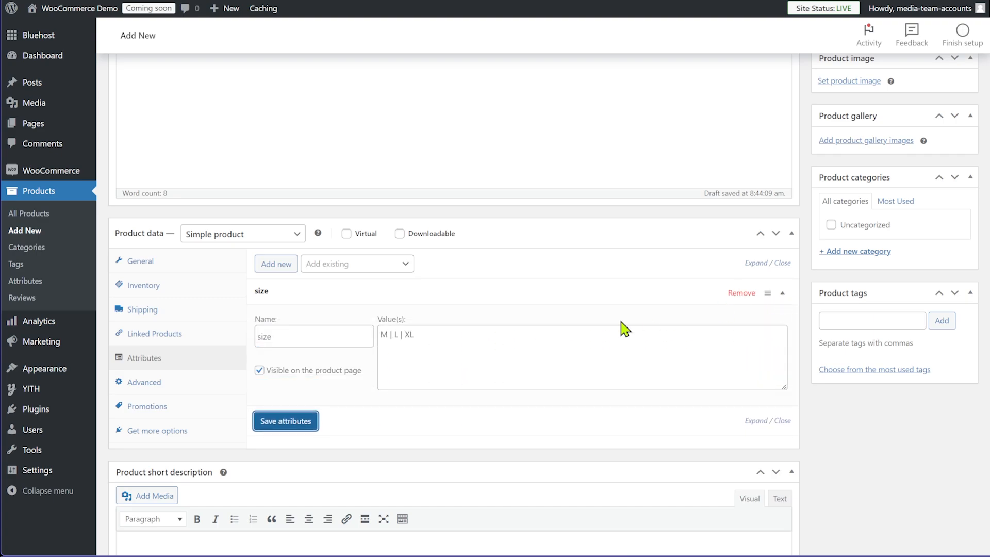
click(783, 296)
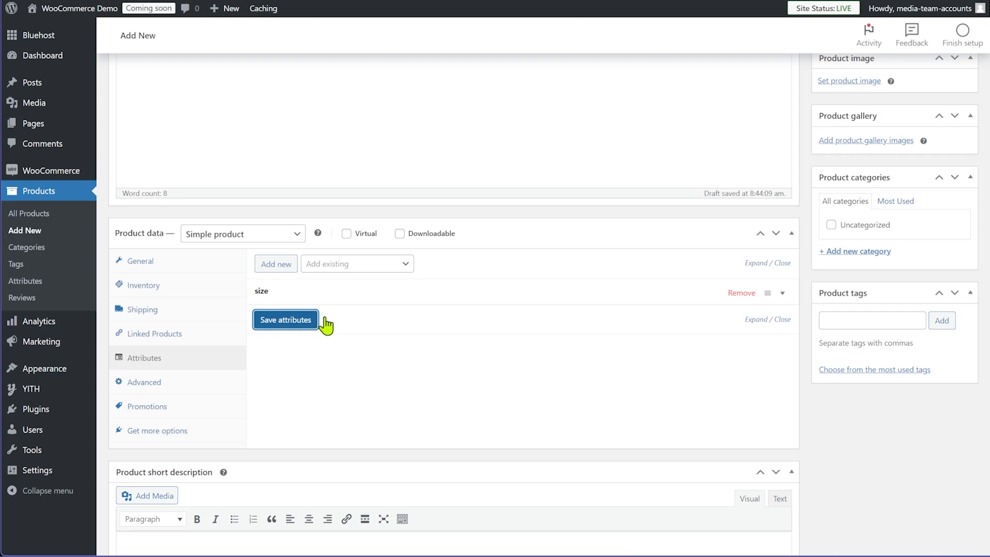
click(406, 377)
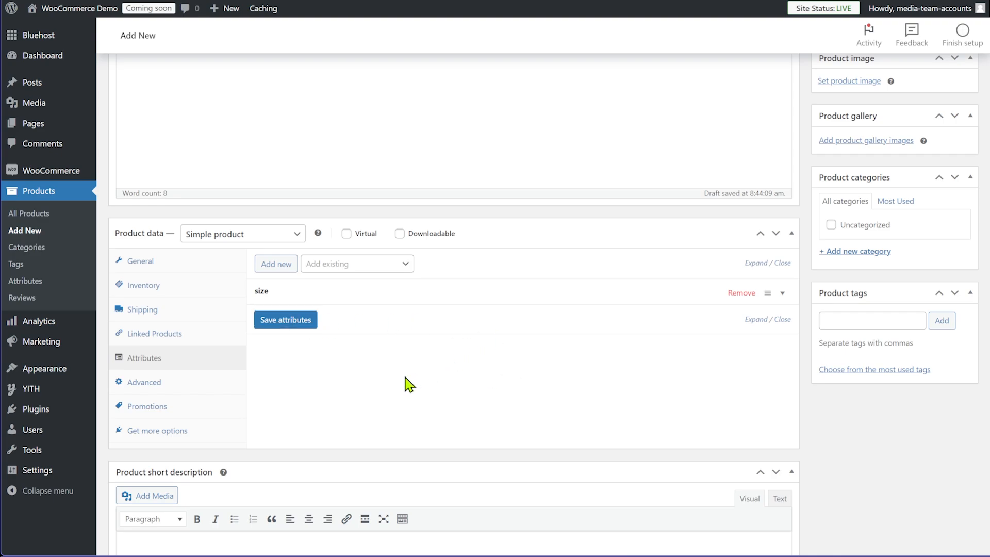
click(281, 265)
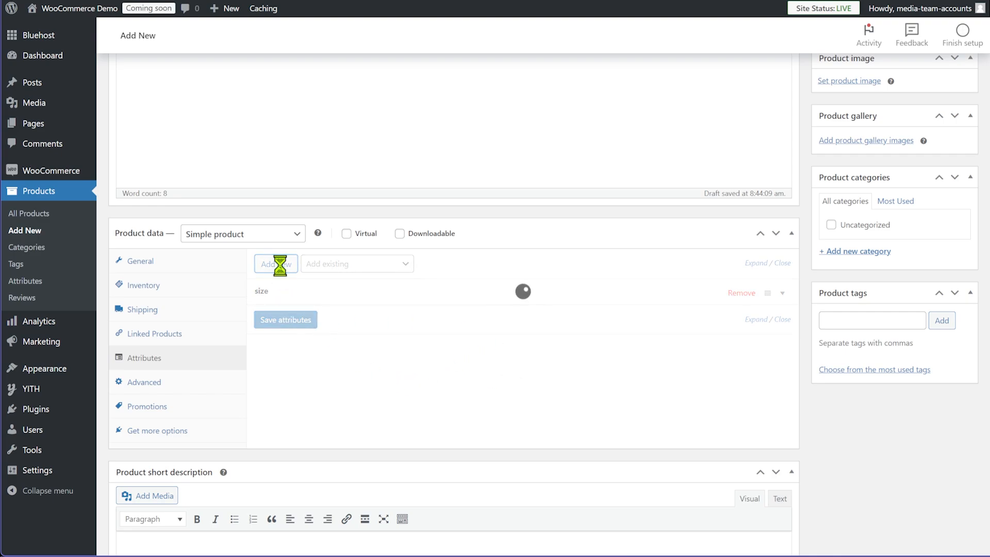
Save a 'material' attribute with value 'Supima Cotton', then add a third row
click(316, 361)
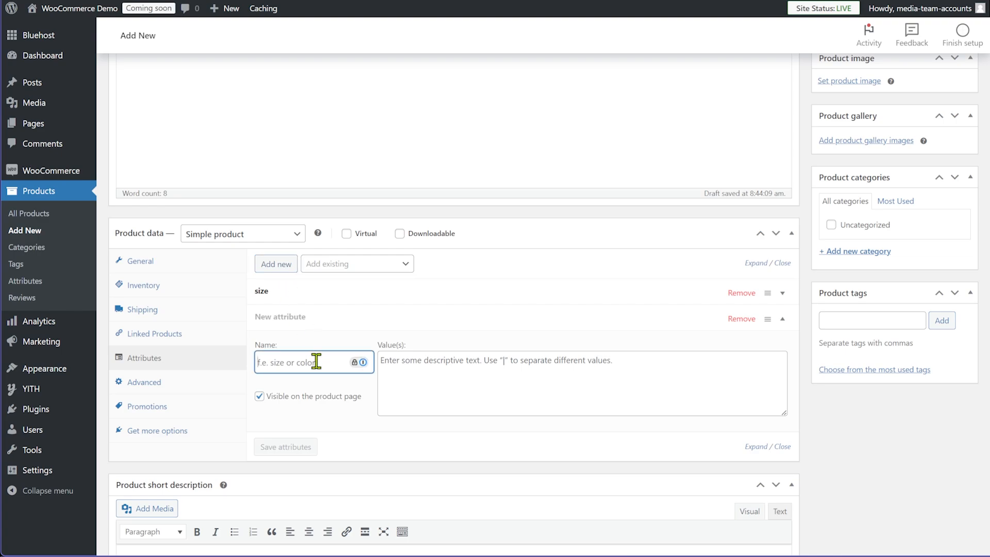
text(material)
click(430, 369)
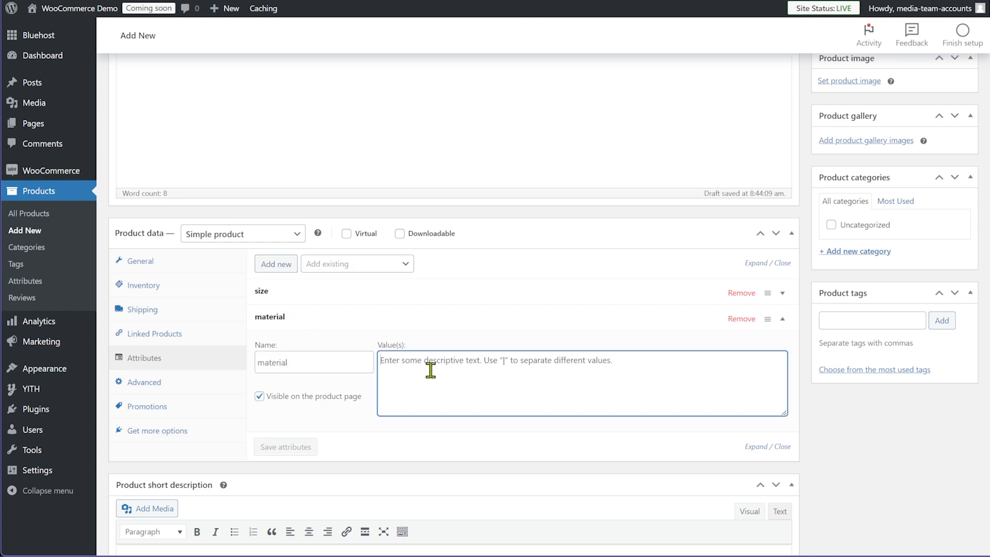
text(Supi)
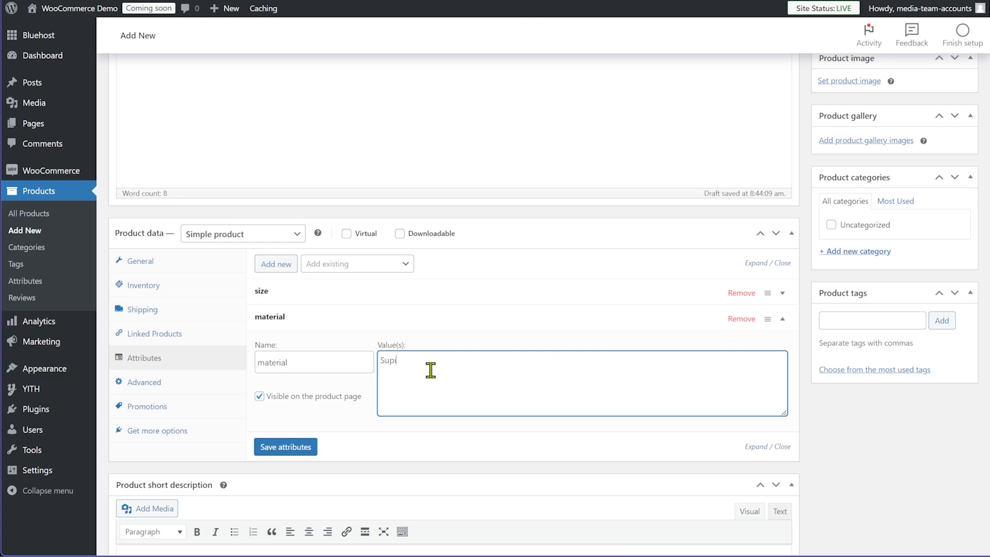
text(ma Cotton)
click(303, 446)
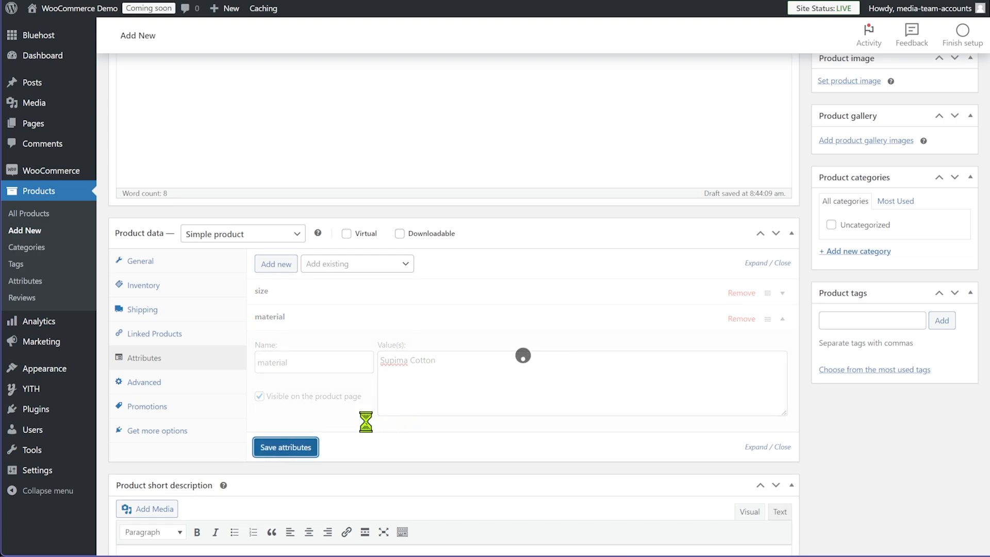
click(292, 267)
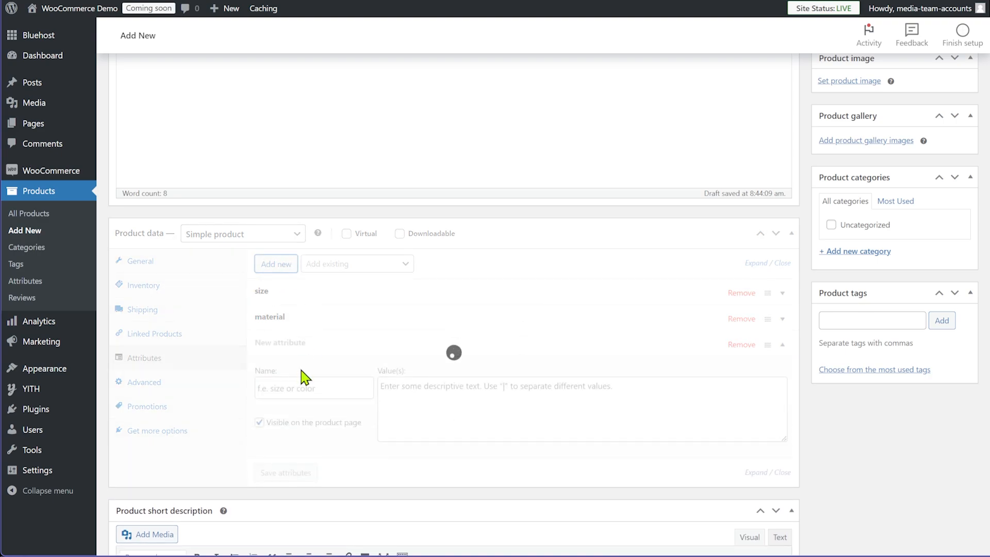
Save a 'Color' attribute with values White | Grey | Black, then show Advanced settings
click(294, 384)
text(Color)
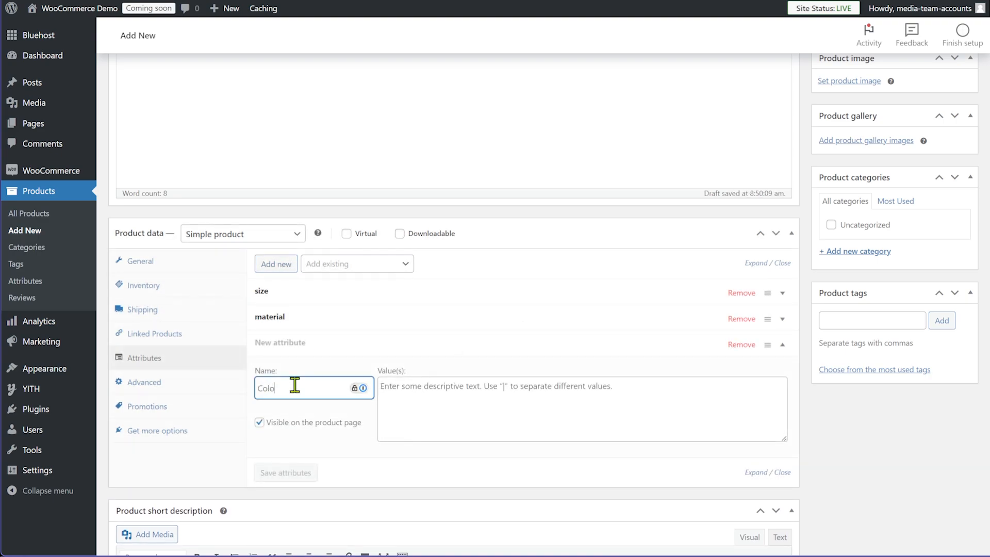
key(Tab)
text(White )
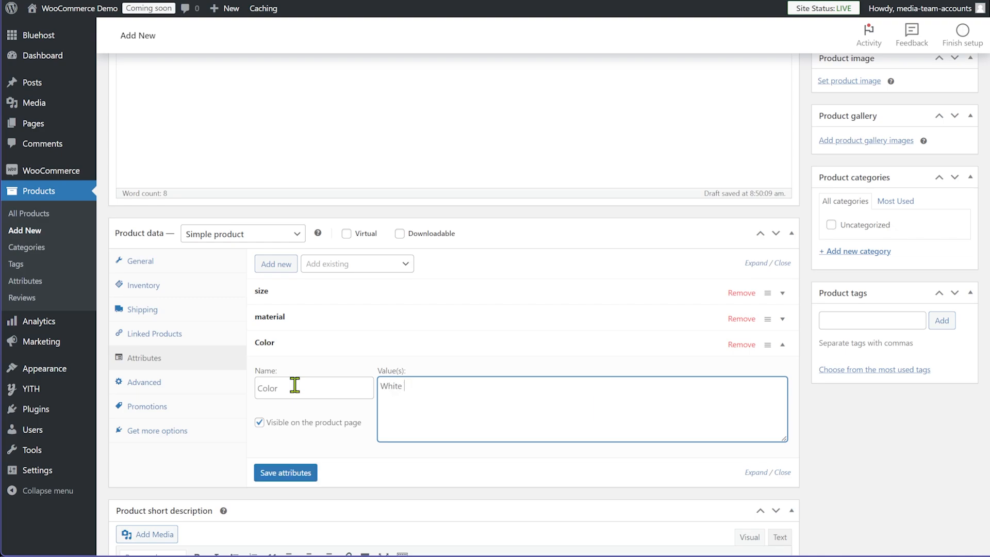
text(| Grey | Bladk)
key(BackSpace)
key(BackSpace)
text(ck)
click(299, 470)
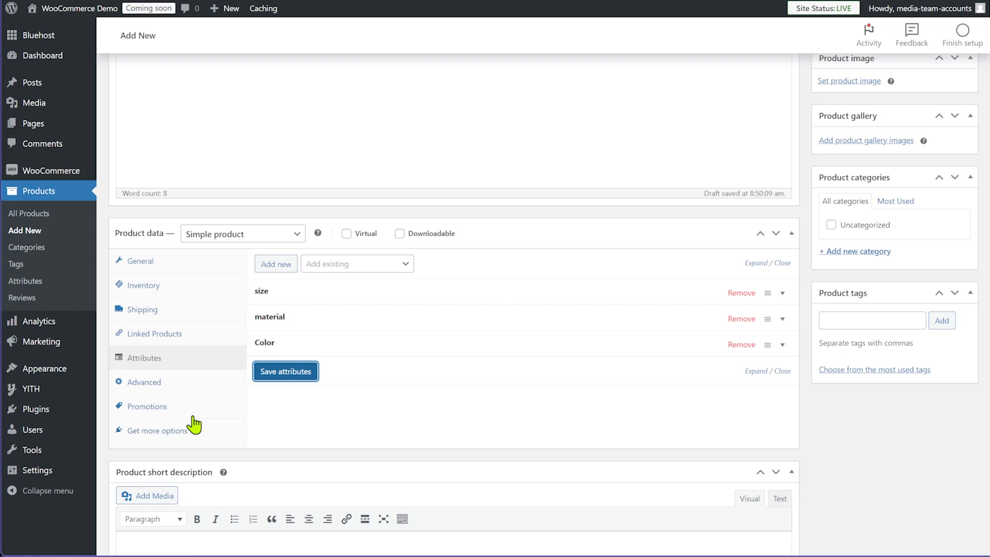
click(155, 386)
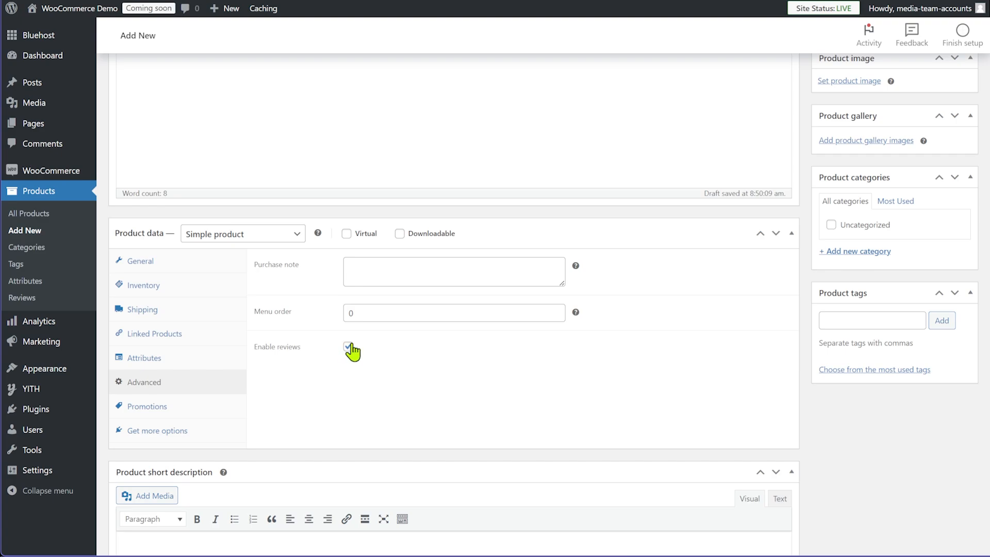
Show the empty Promotions section of Product data and review the page
click(149, 412)
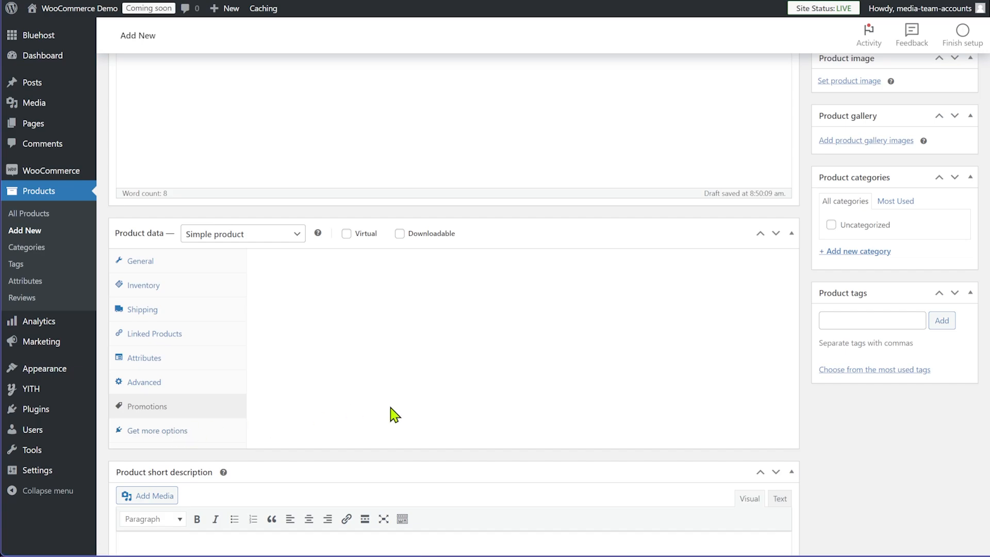
scroll(394, 413, down, 3)
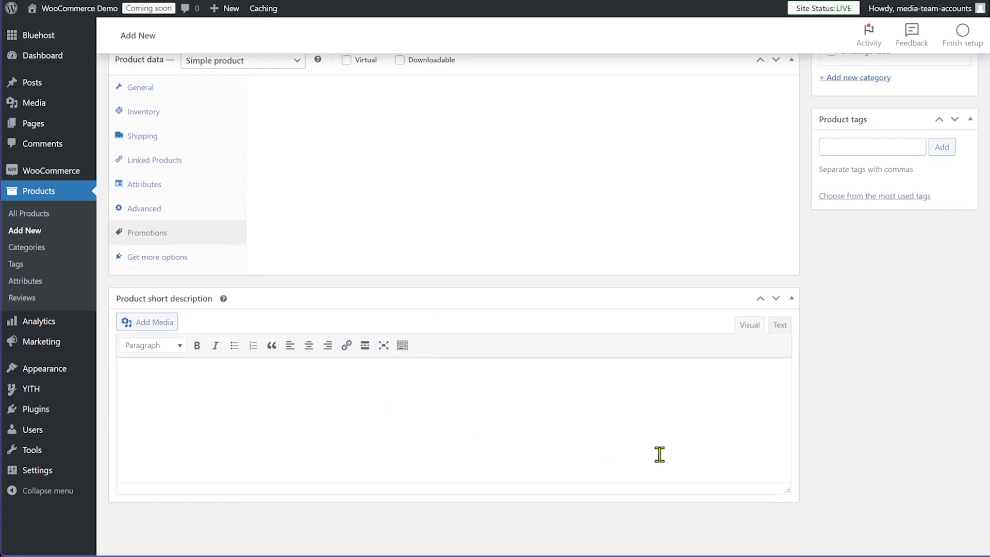
scroll(850, 449, up, 5)
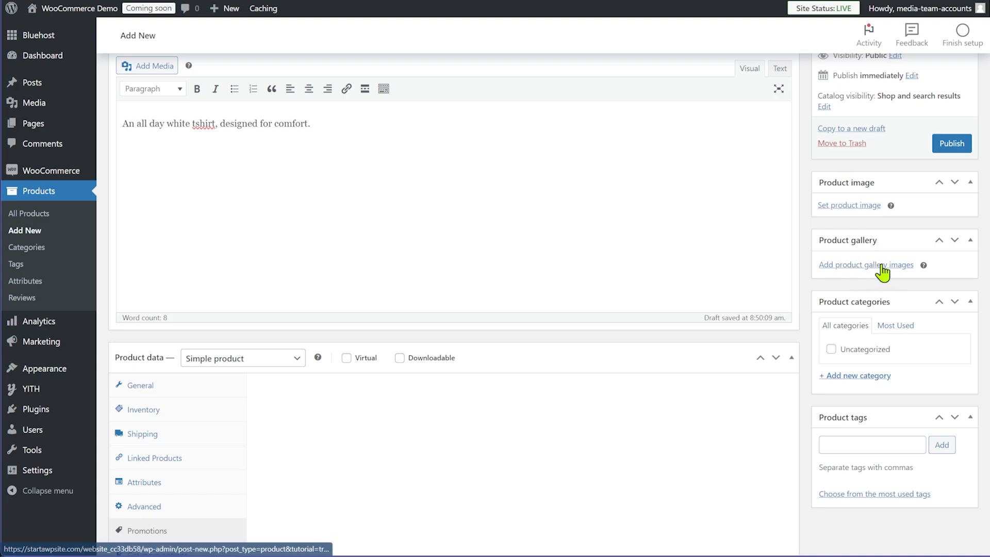
Upload drop-the-label-movement-htMsuMd3npg-unsplash.jpg and set it as the product image
click(840, 205)
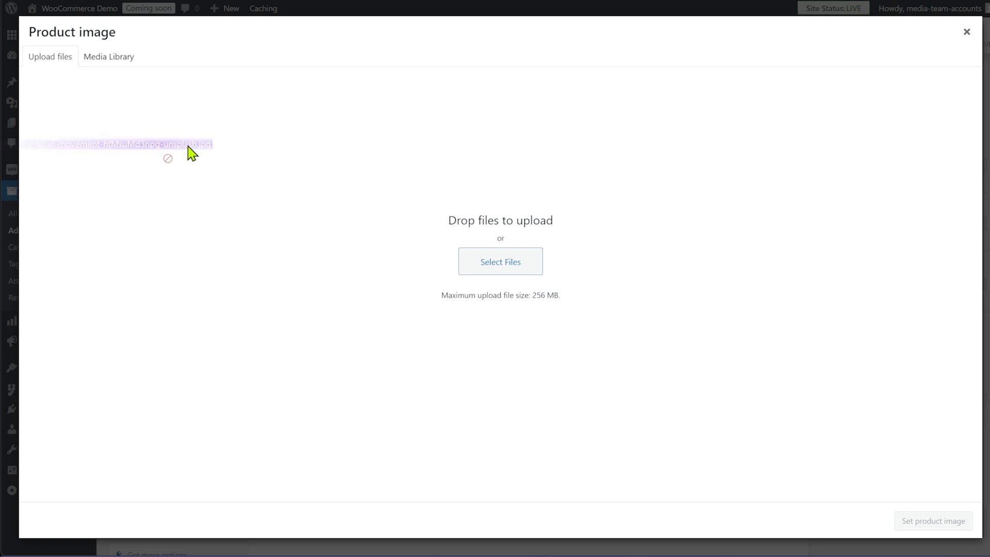
drag(191, 152, 471, 327)
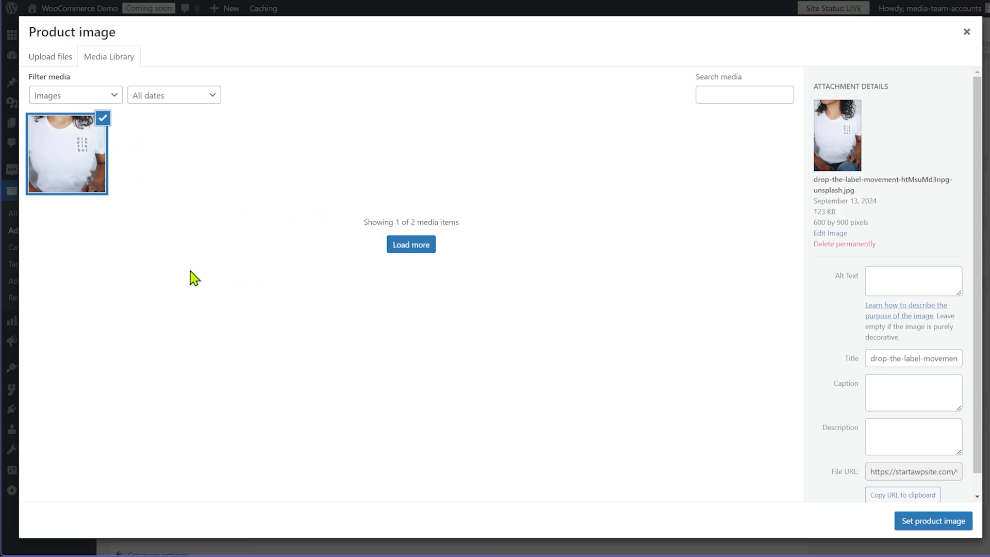
click(914, 525)
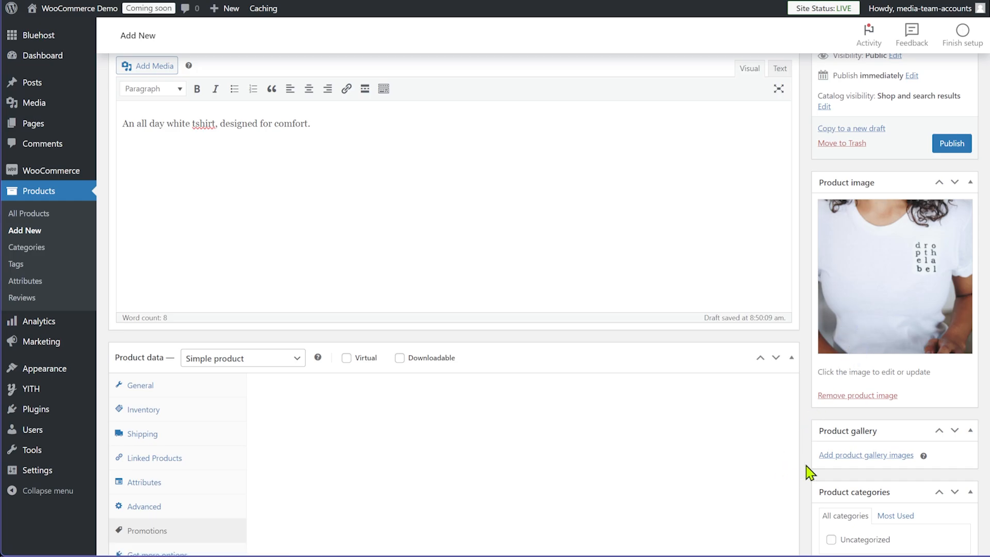
Upload three more t-shirt photos and add them to the product gallery
click(845, 456)
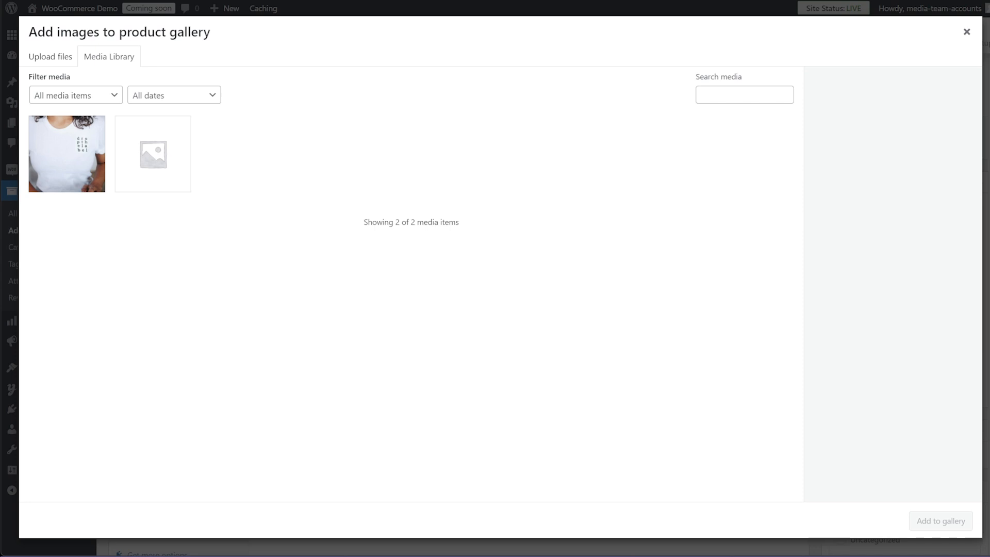
drag(466, 148, 521, 239)
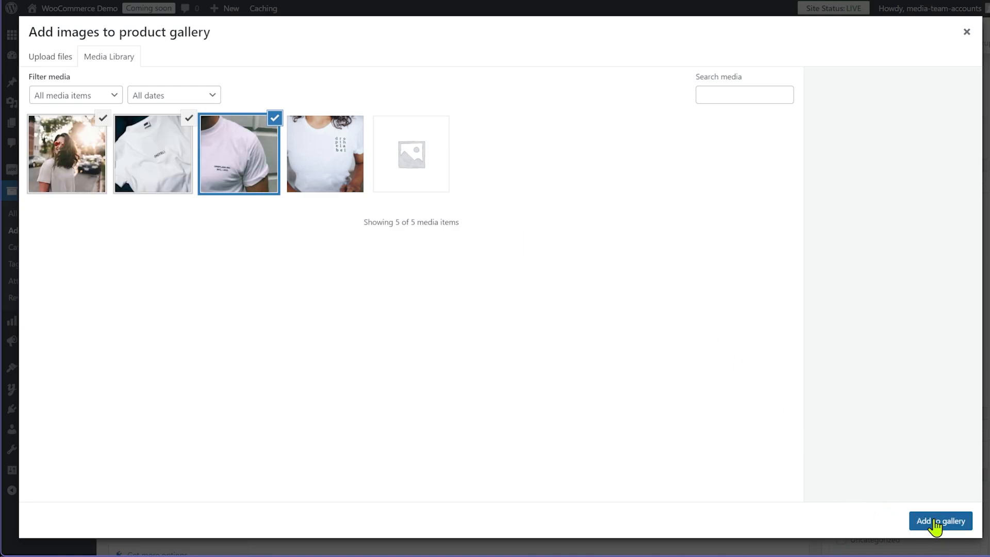
click(934, 523)
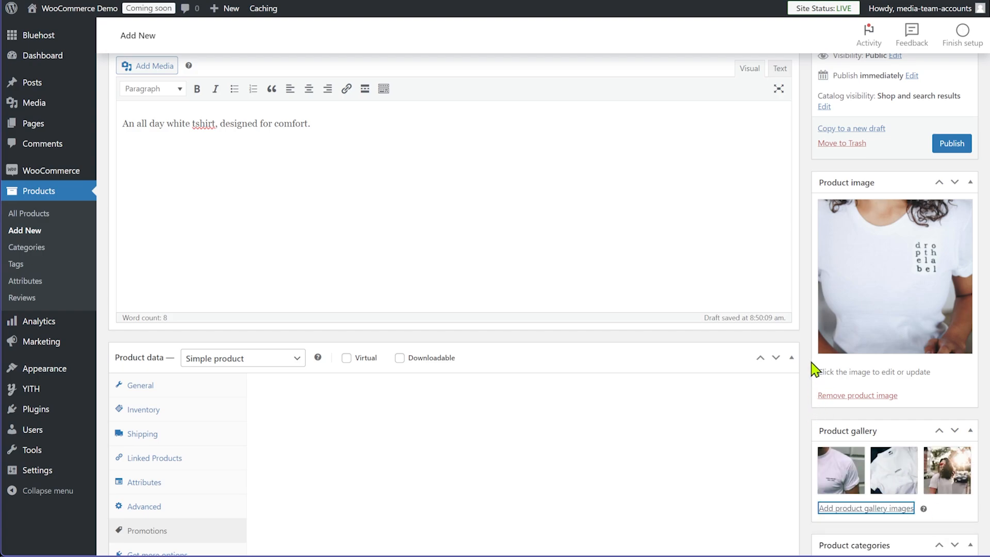
Publish the White Tshirt product and view its live product page
scroll(811, 369, up, 3)
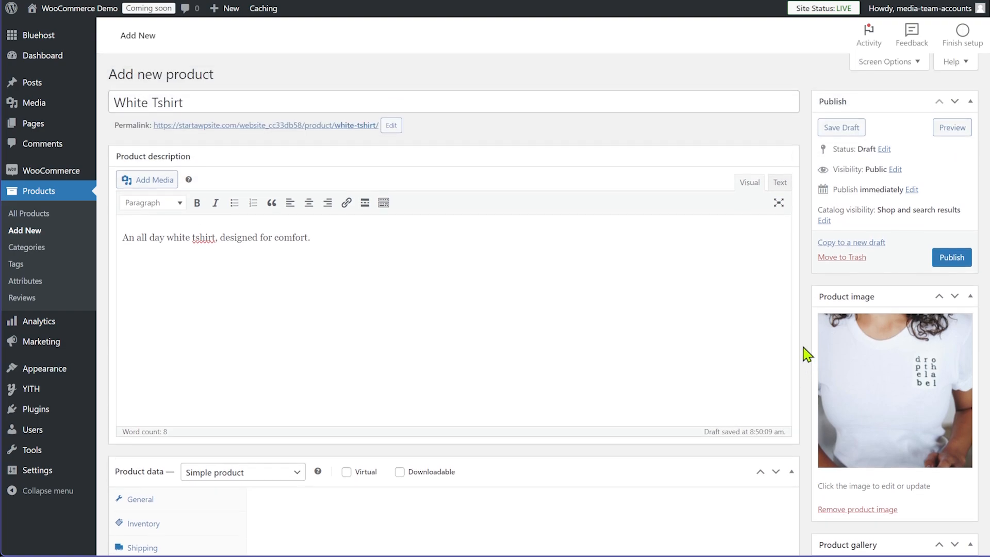
click(952, 262)
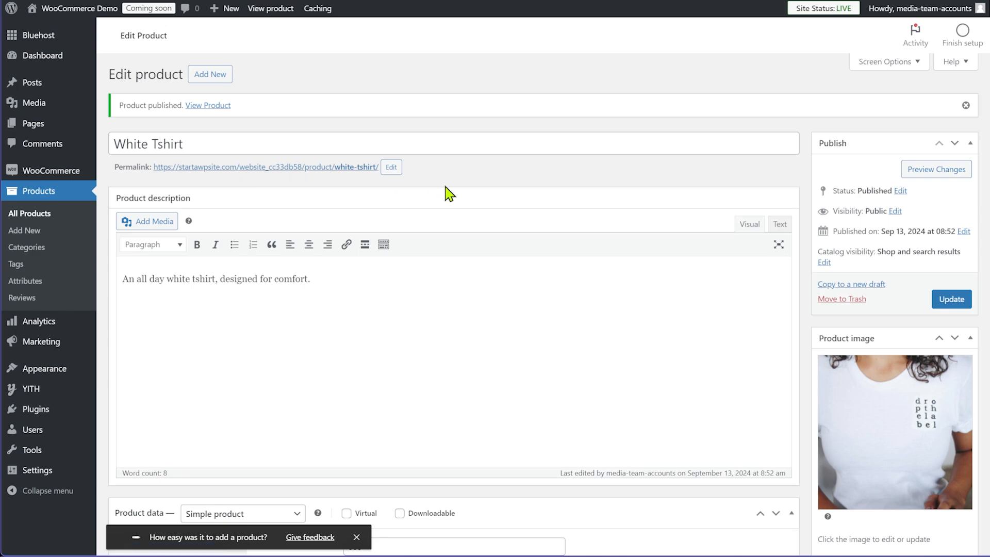
click(299, 170)
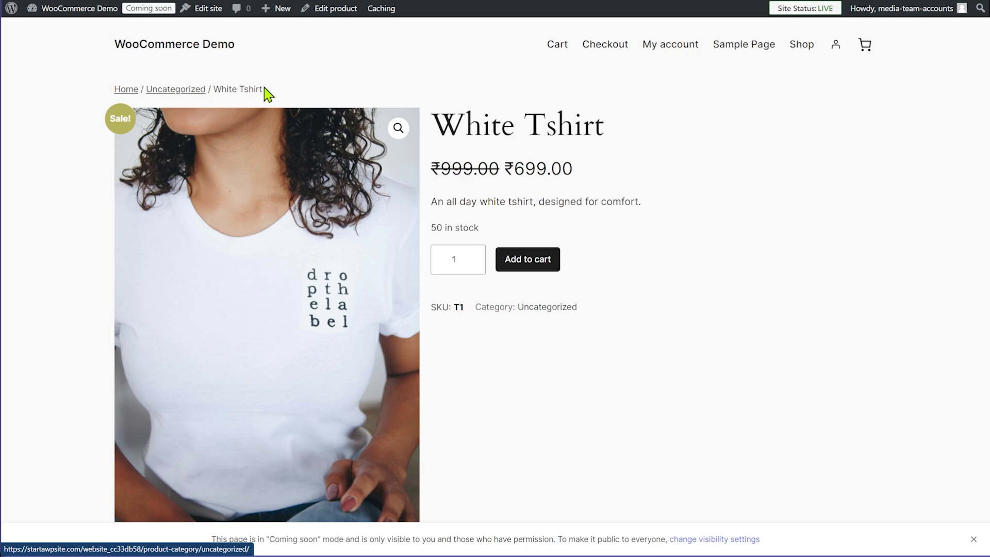
View the second, (HOTEL) and sunglasses photos in the White Tshirt gallery
scroll(727, 338, down, 5)
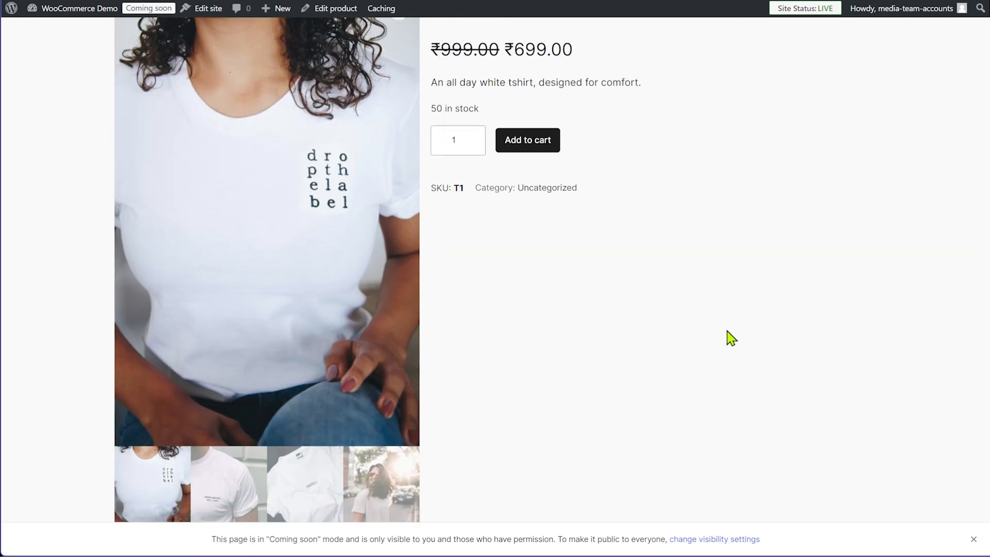
scroll(720, 332, up, 5)
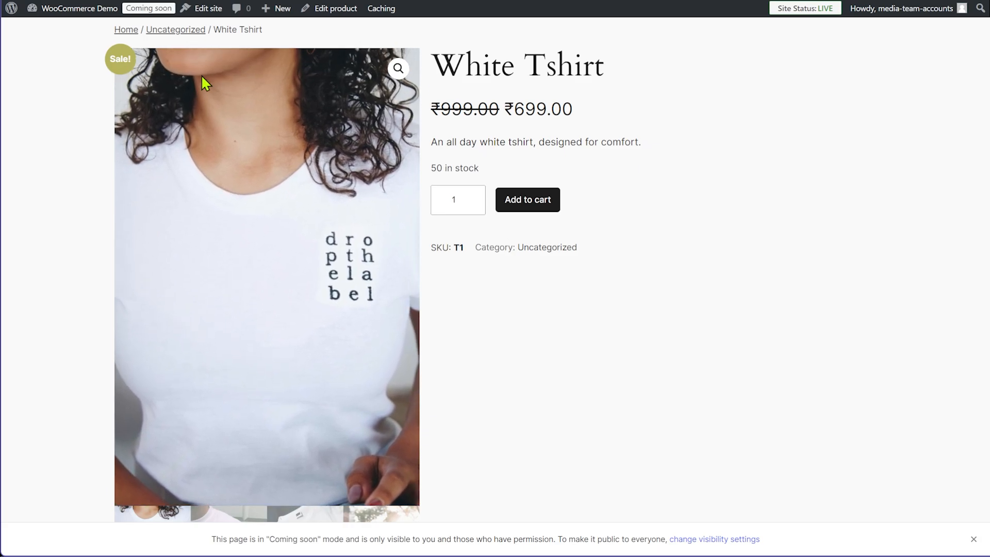
scroll(77, 183, down, 3)
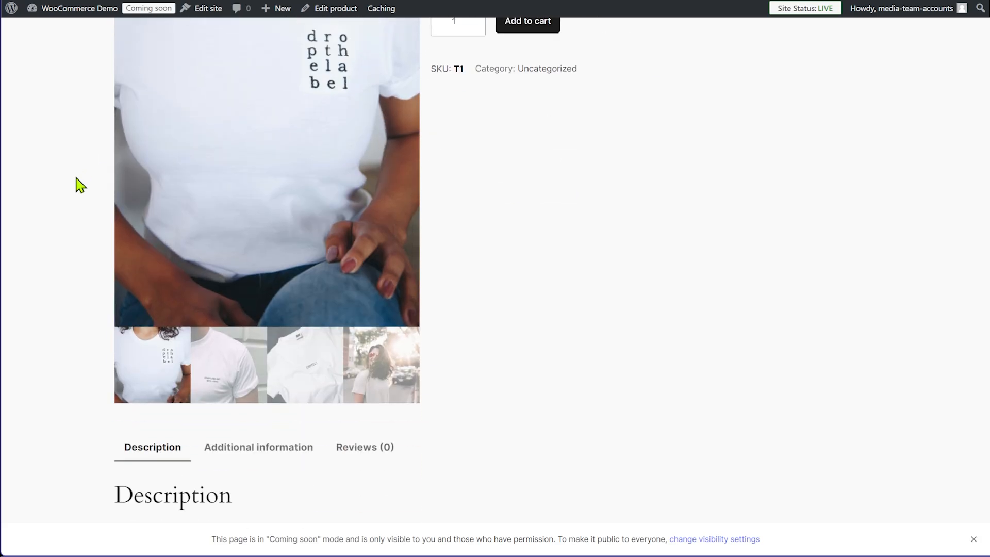
click(222, 365)
scroll(563, 354, up, 4)
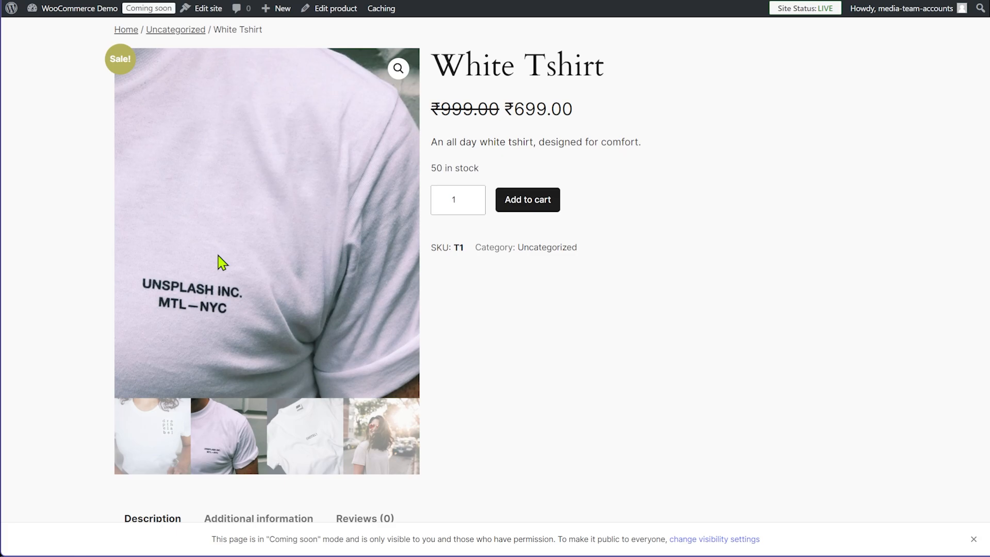
click(309, 435)
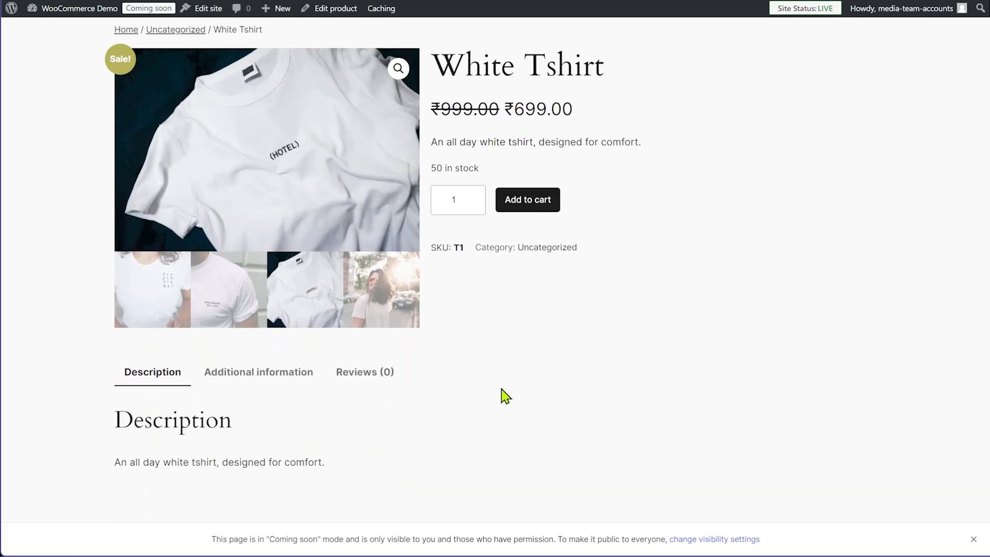
scroll(504, 394, up, 1)
click(384, 376)
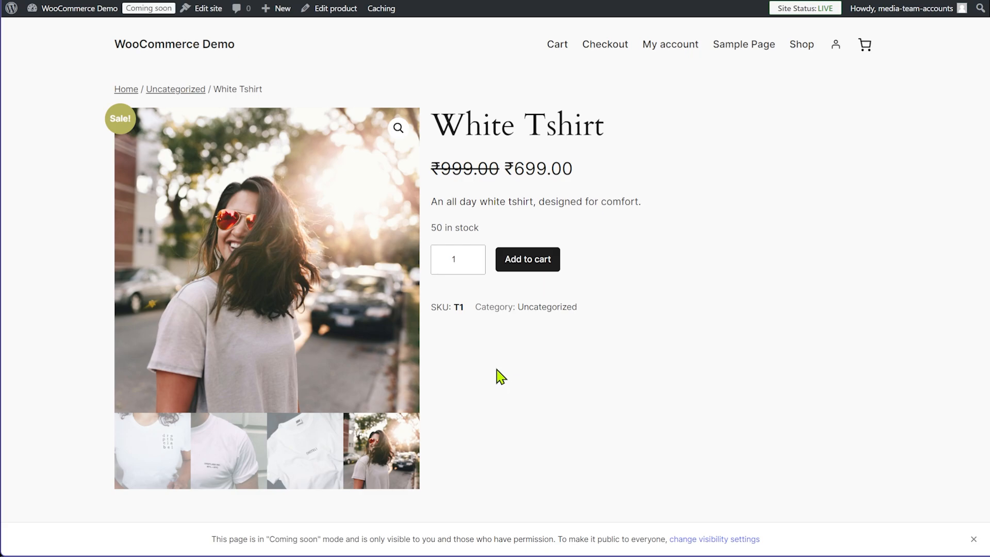
Cycle through the first, UNSPLASH INC. and (HOTEL) photos, ending on the smiling woman
click(155, 442)
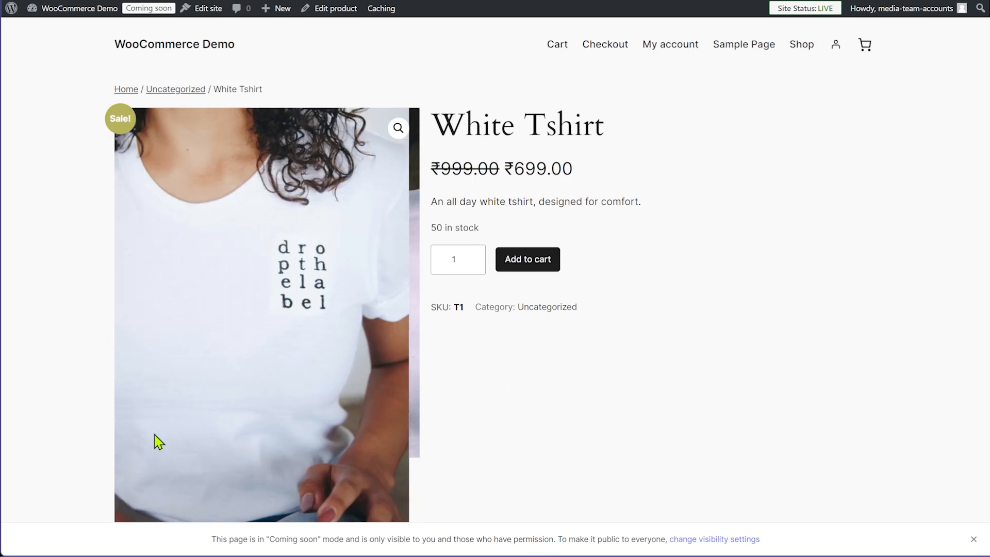
scroll(181, 427, down, 3)
click(203, 487)
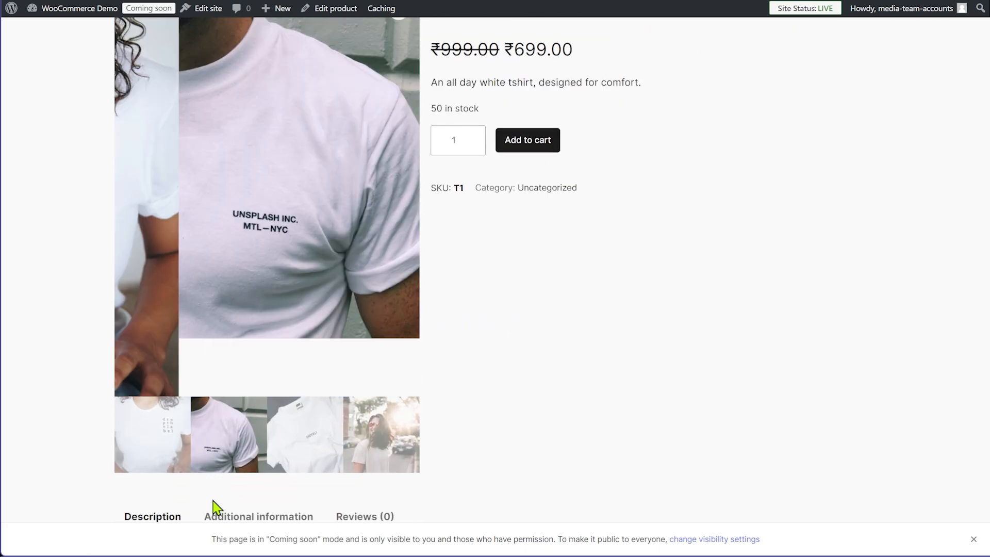
scroll(278, 261, up, 2)
click(304, 412)
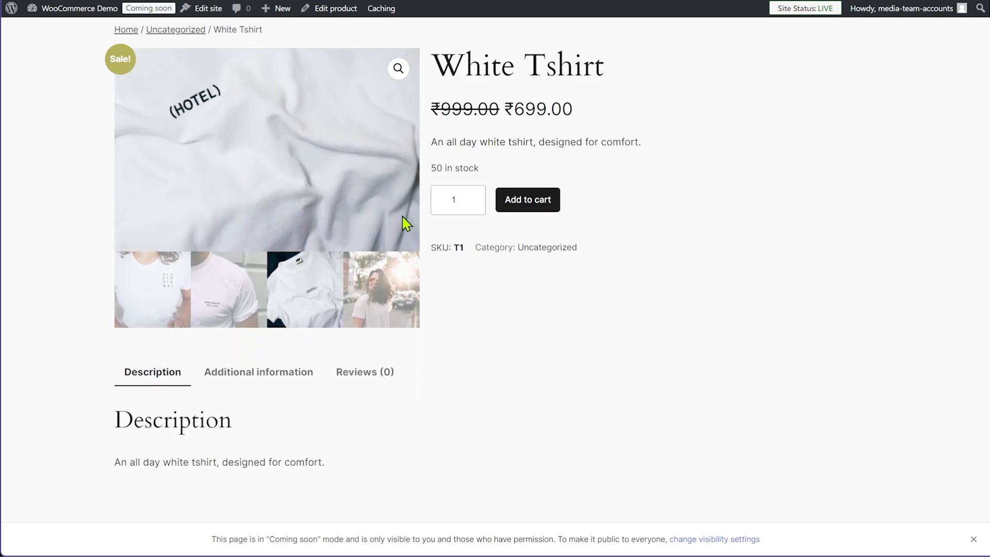
click(378, 288)
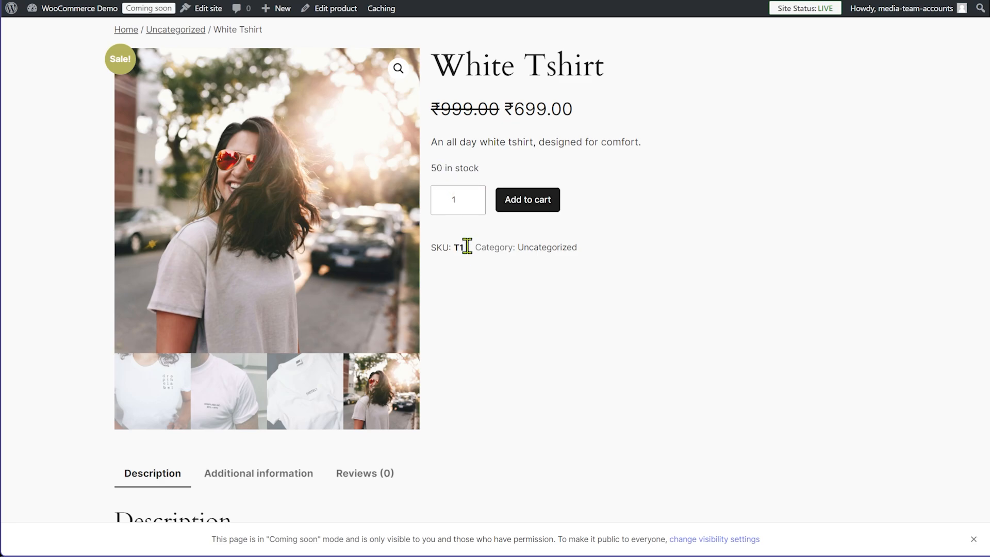
Show the Additional information table: .250 kg, 25 × 20 × 5 cm, sizes M, L, XL
drag(459, 141, 599, 145)
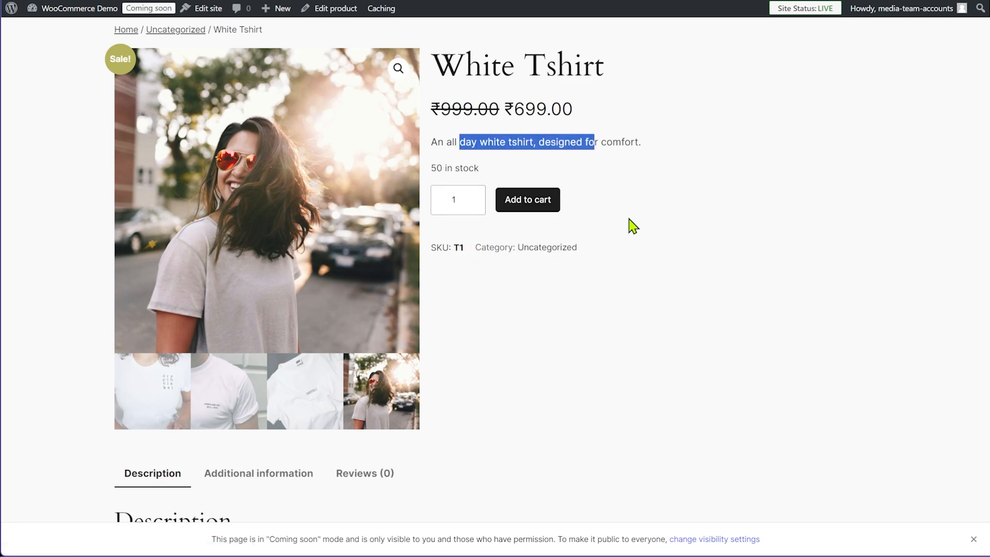
click(630, 223)
scroll(624, 242, down, 3)
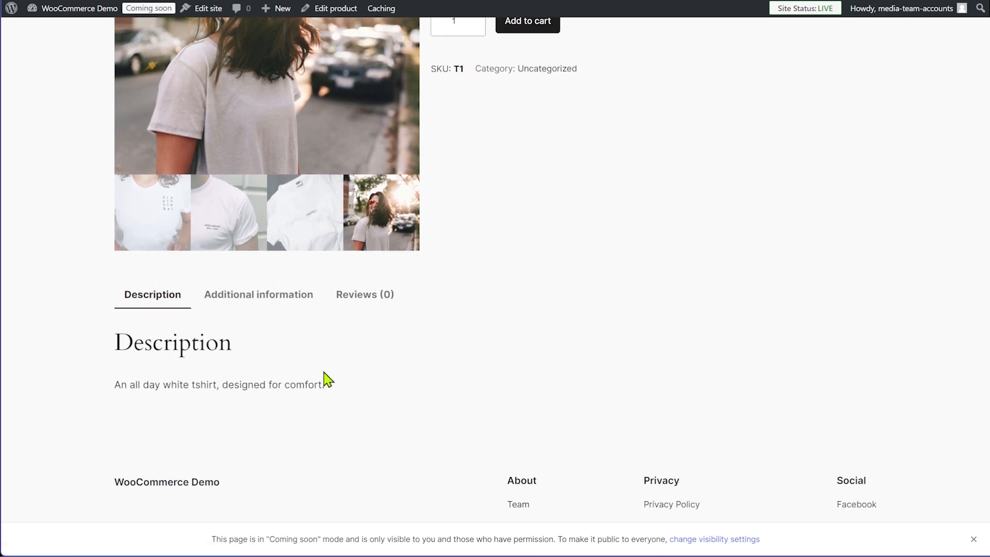
click(248, 297)
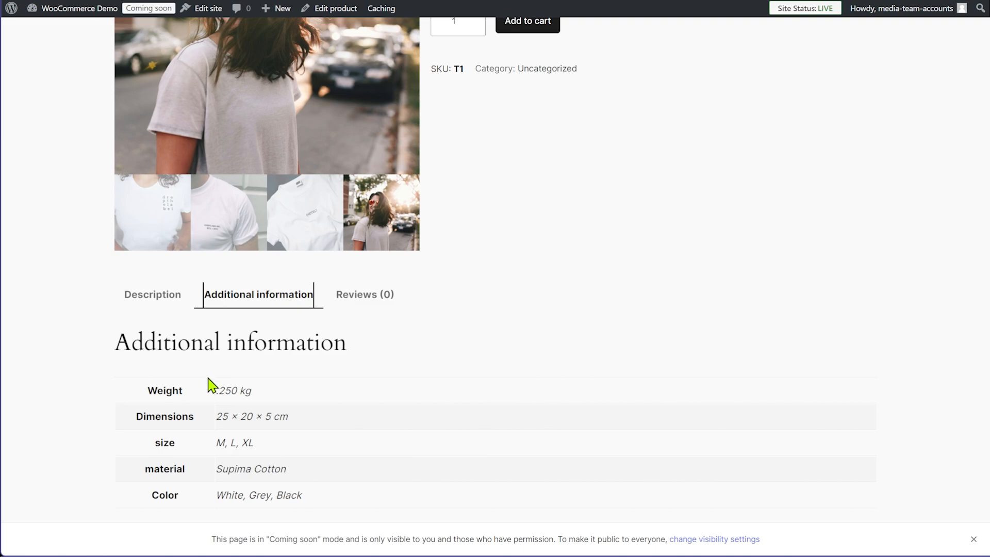
drag(209, 382, 328, 494)
click(330, 499)
scroll(503, 345, up, 3)
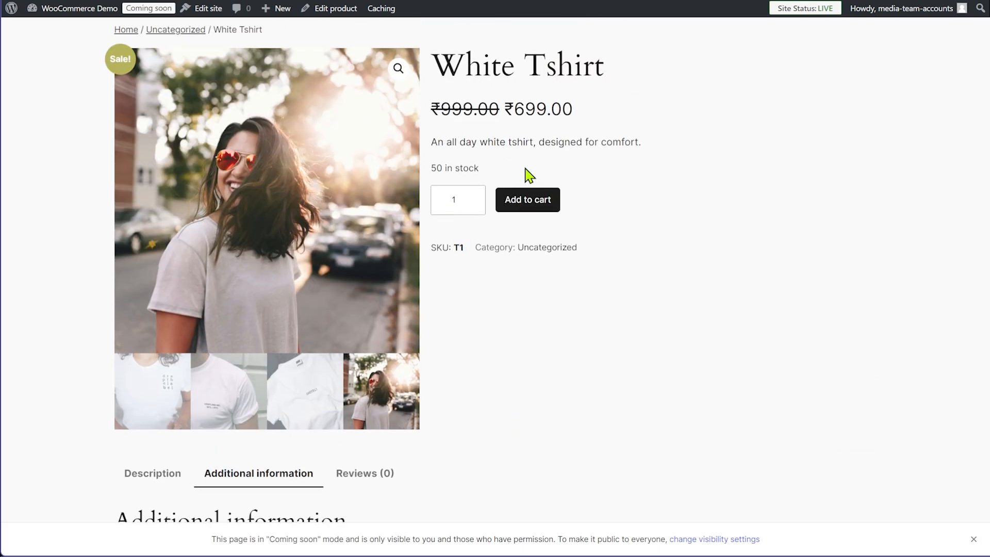
scroll(559, 368, down, 2)
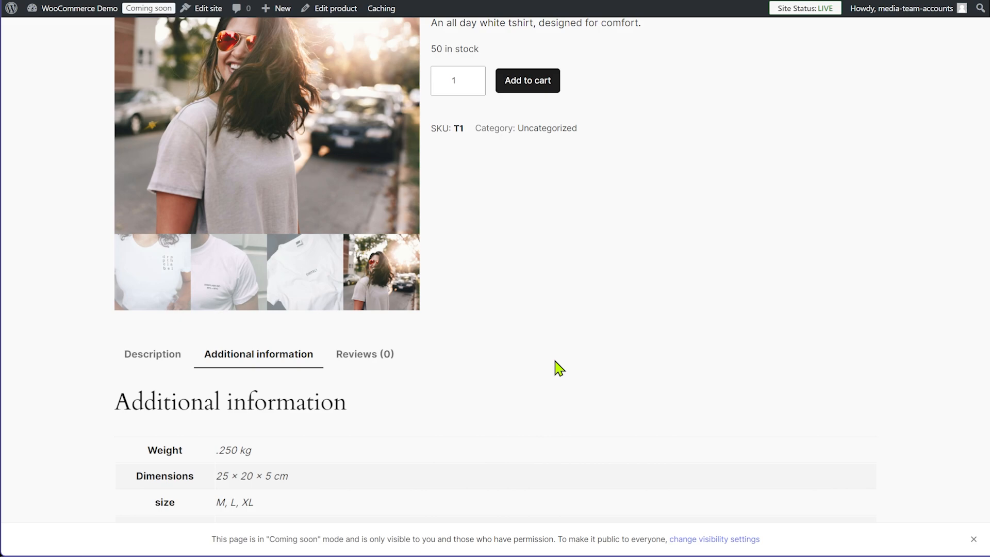
scroll(541, 376, down, 1)
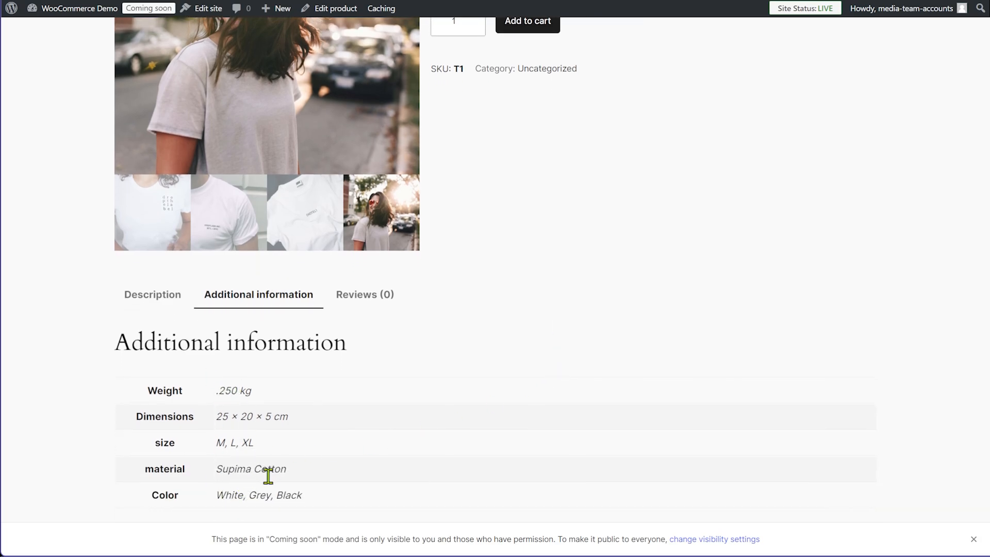
scroll(516, 456, up, 3)
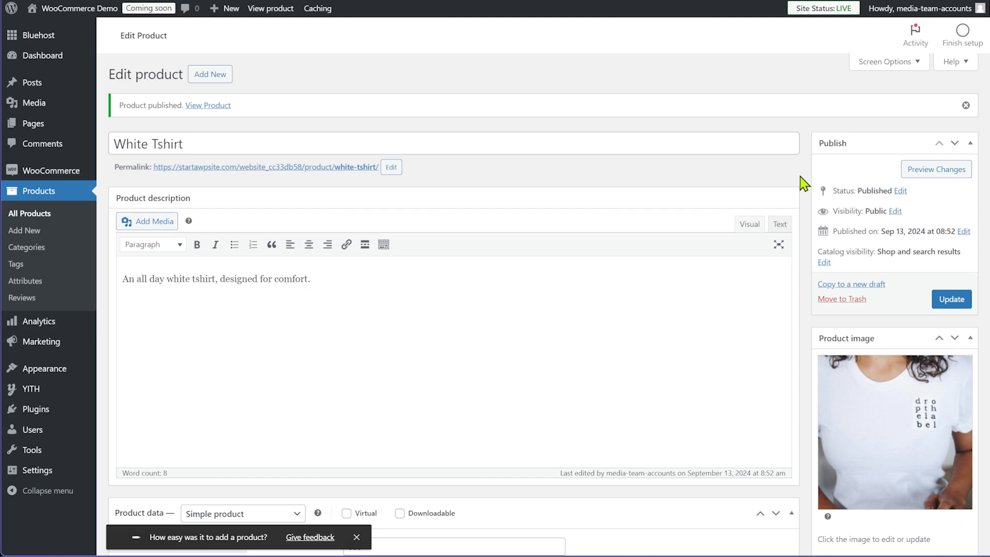
Scroll to the Product data panel showing regular price 999 and sale price 699
scroll(805, 186, down, 5)
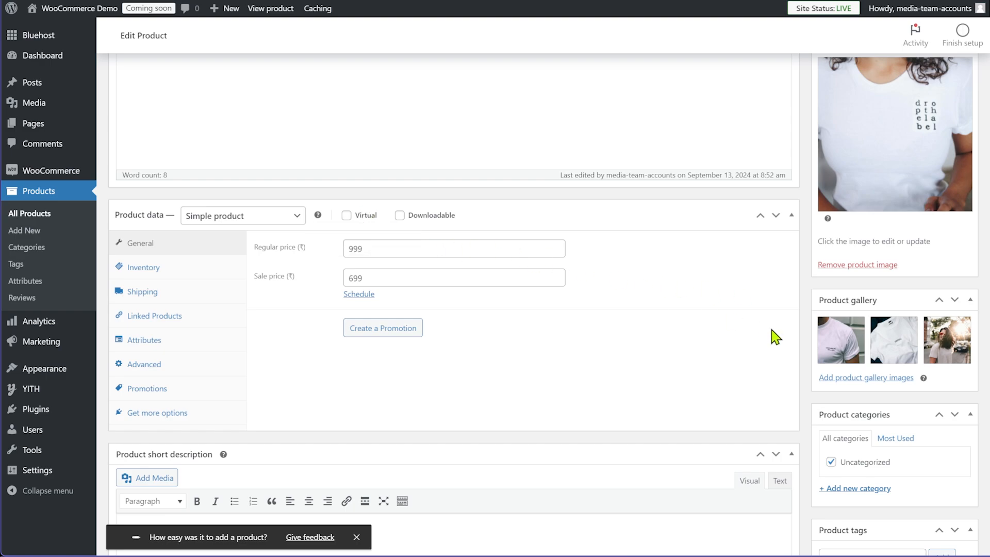
mouse_move(449, 225)
click(346, 215)
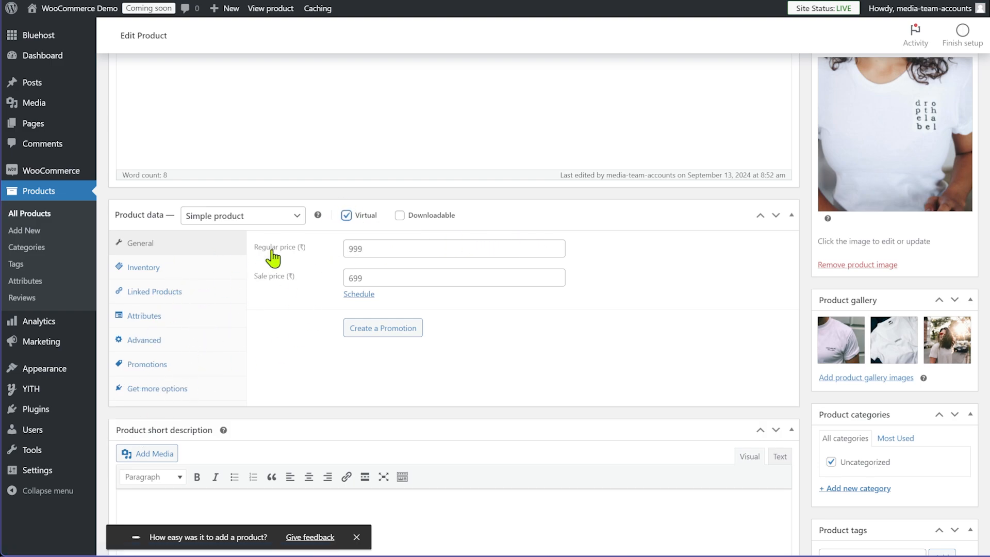
click(346, 215)
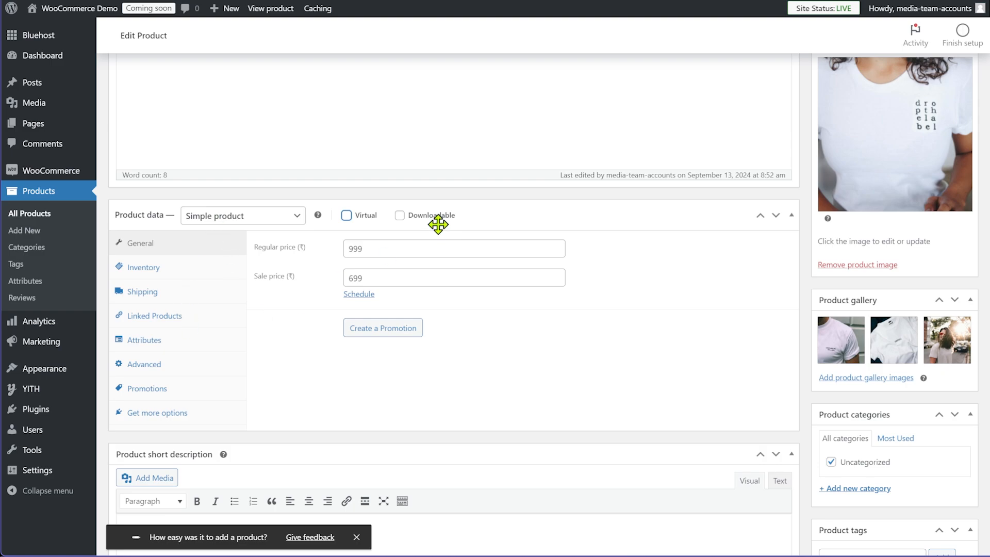
click(400, 216)
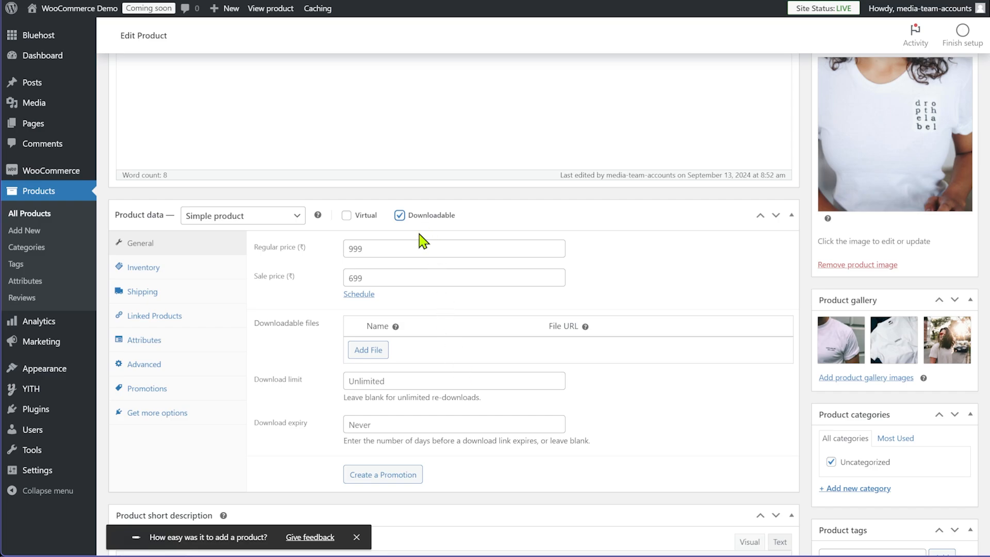
click(400, 216)
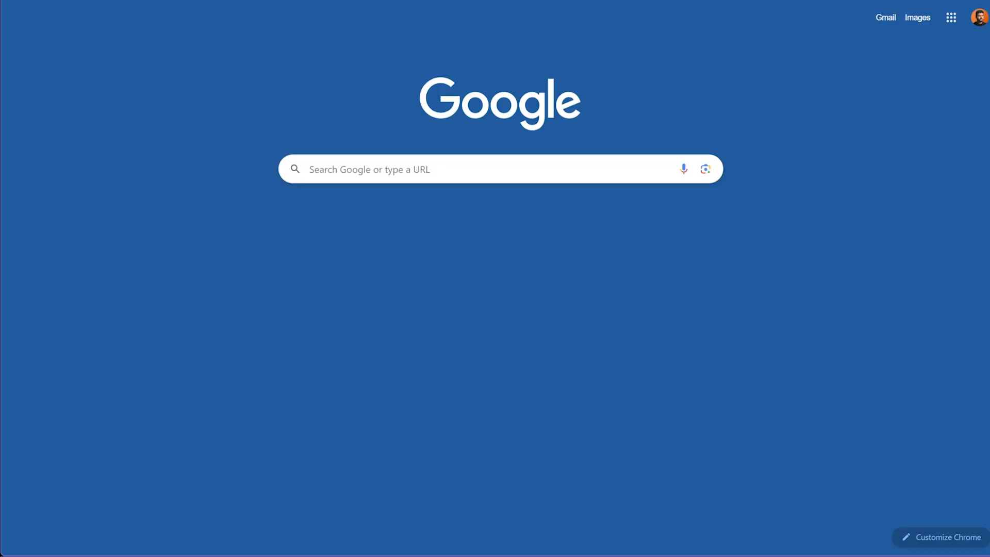
Visit the Easy Digital Downloads website in a new tab and look over its headline
text(ea)
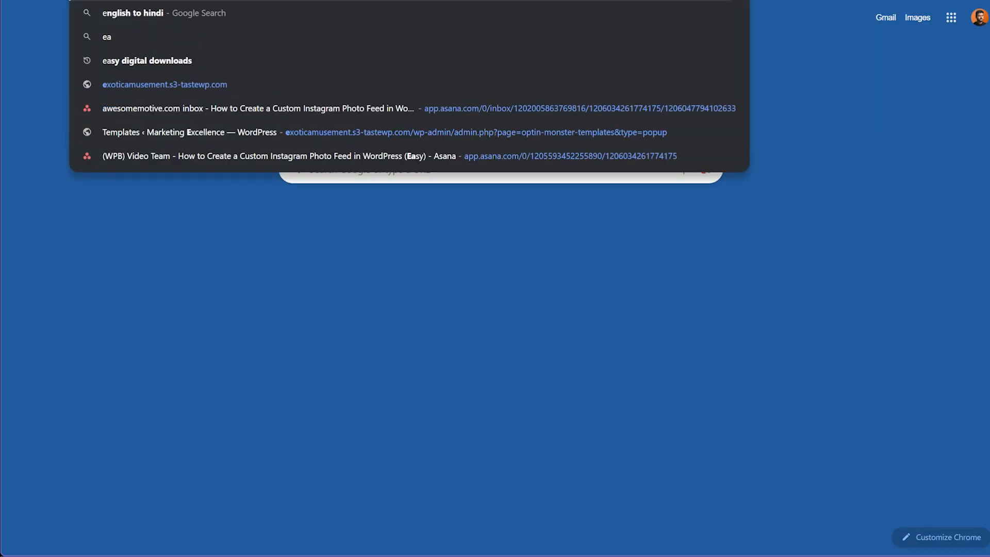
text(sydi)
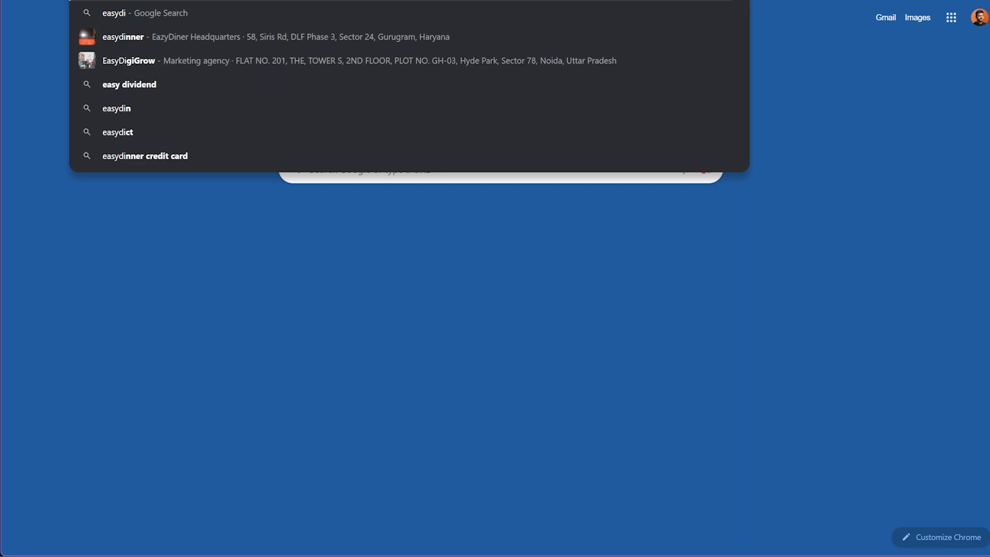
key(Return)
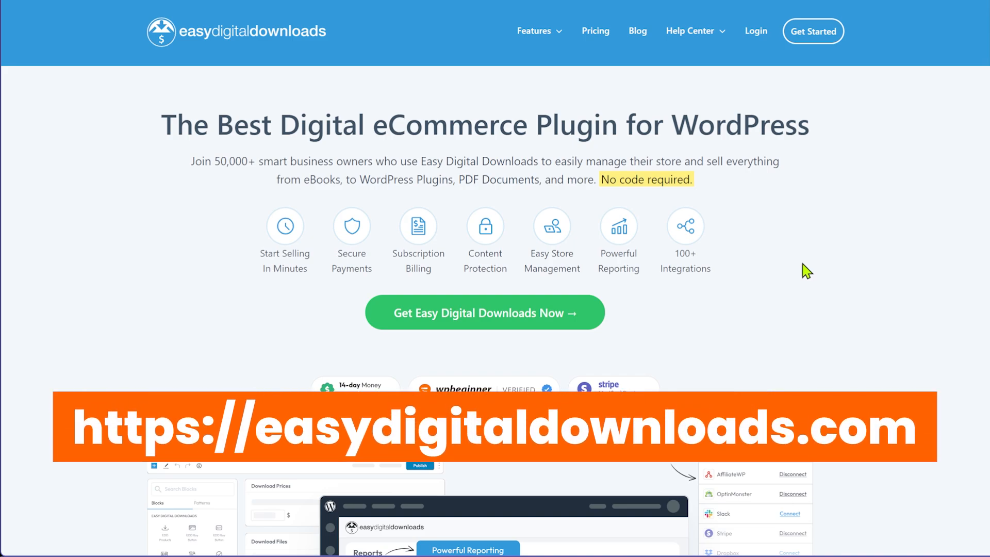
drag(367, 129, 768, 111)
click(835, 221)
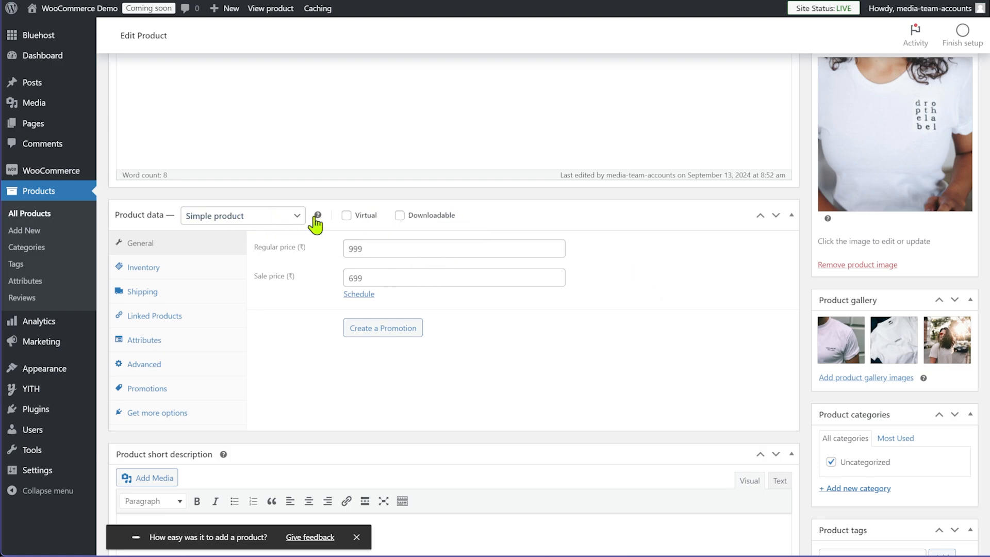
Switch the White Tshirt's product type from Simple product to Grouped product
click(269, 223)
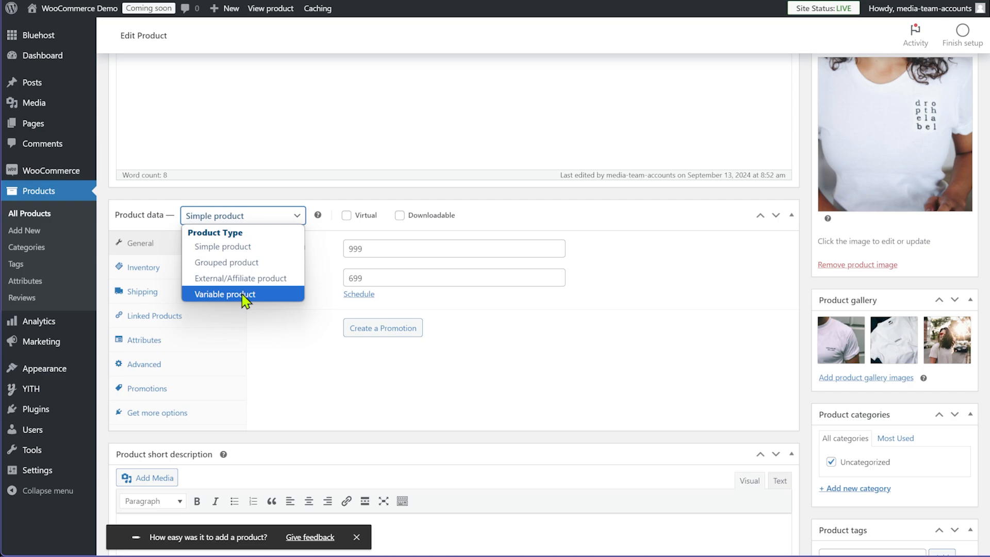
click(244, 263)
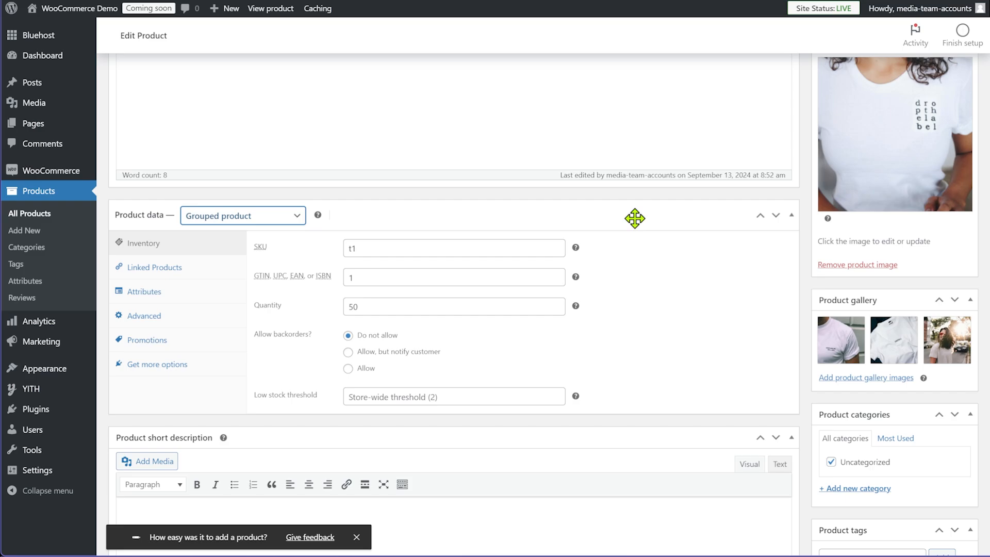
click(634, 219)
click(634, 218)
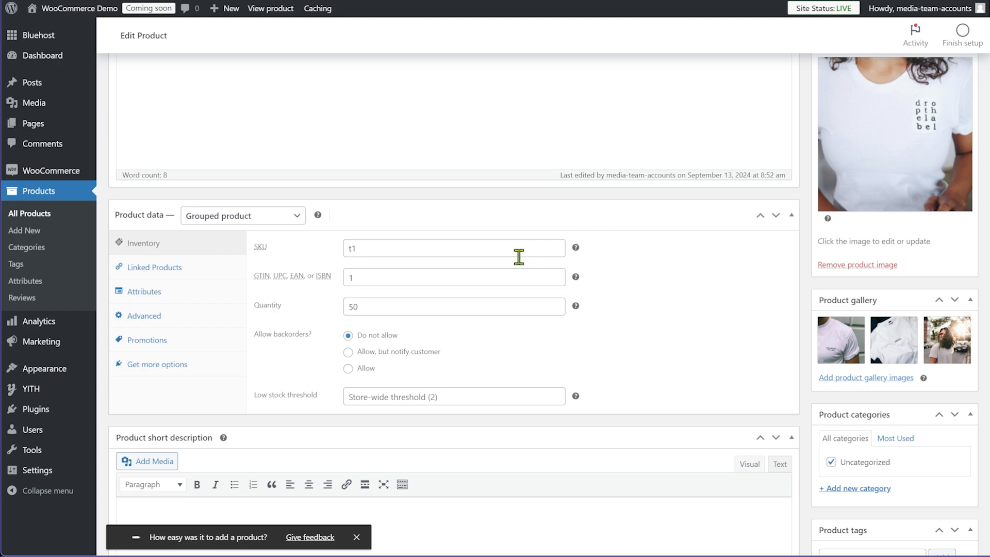
Review the grouped product's SKU, linked products and inventory settings
click(465, 247)
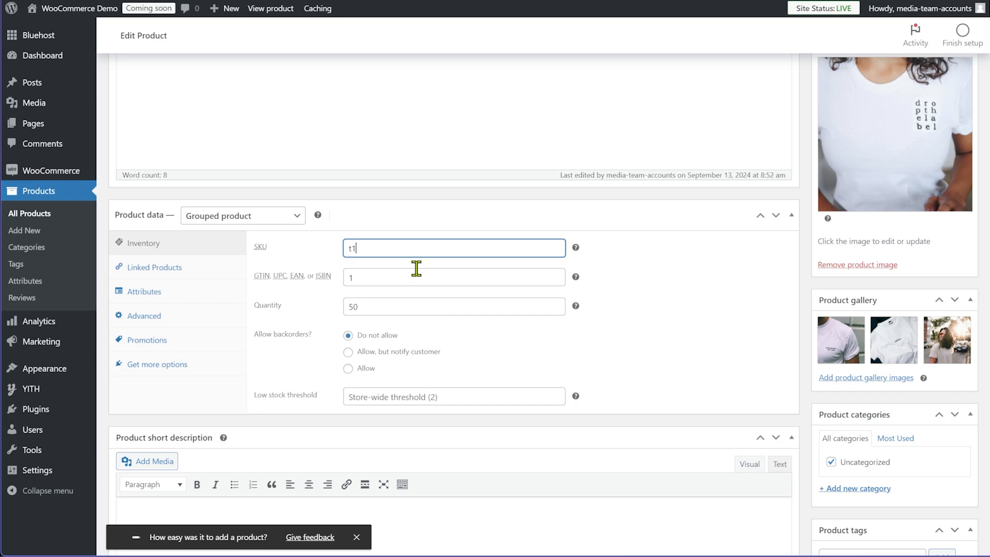
click(166, 268)
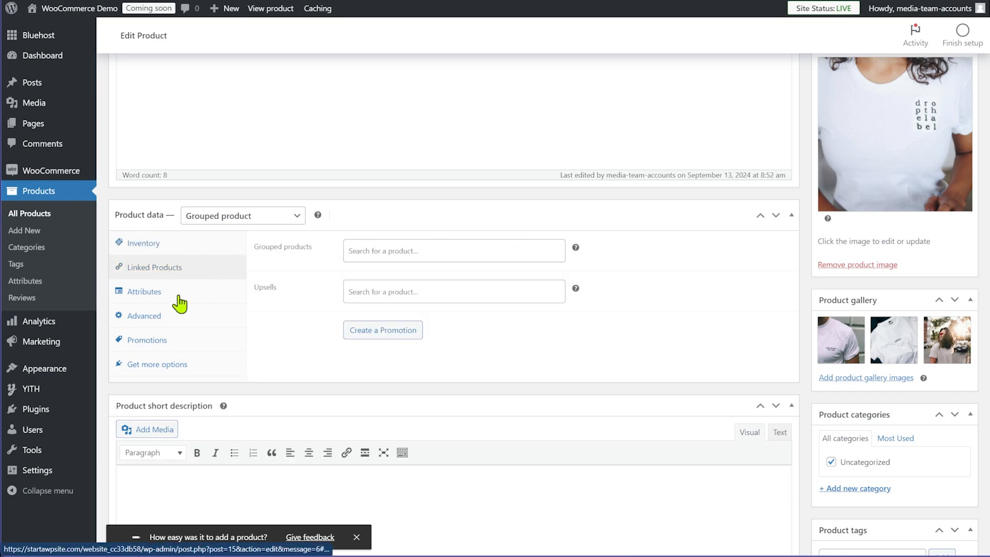
click(153, 250)
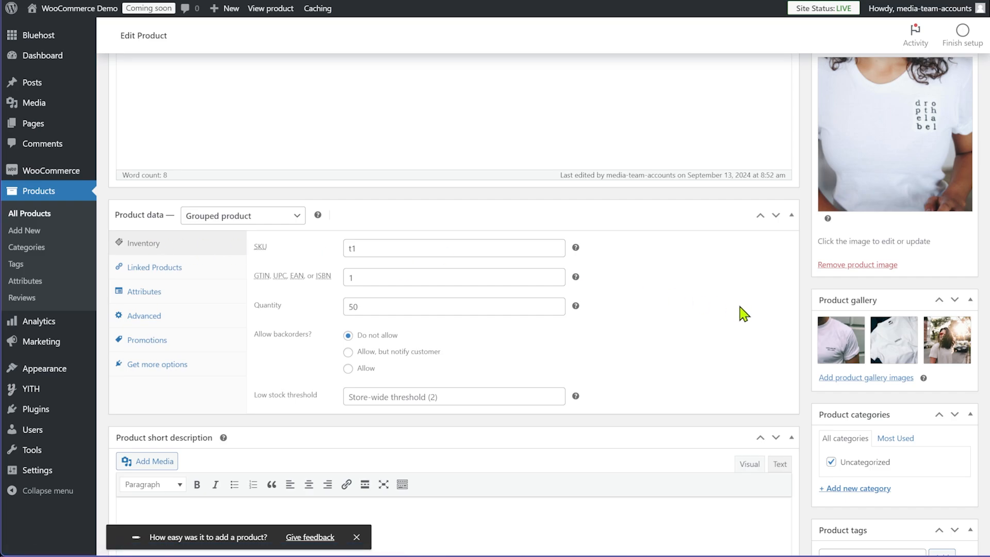
click(280, 219)
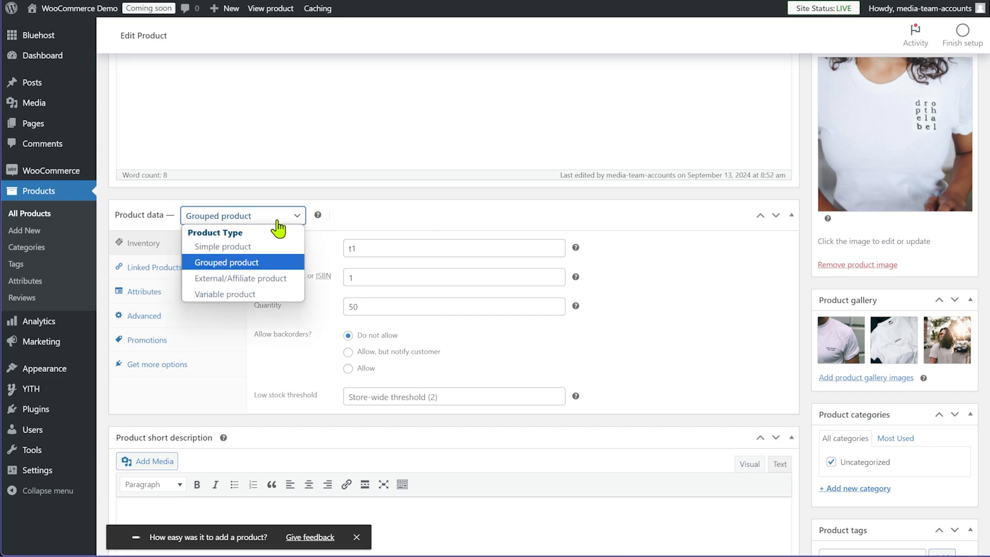
Make it an External/Affiliate product and review its URL, inventory, linked products and attributes settings
click(258, 279)
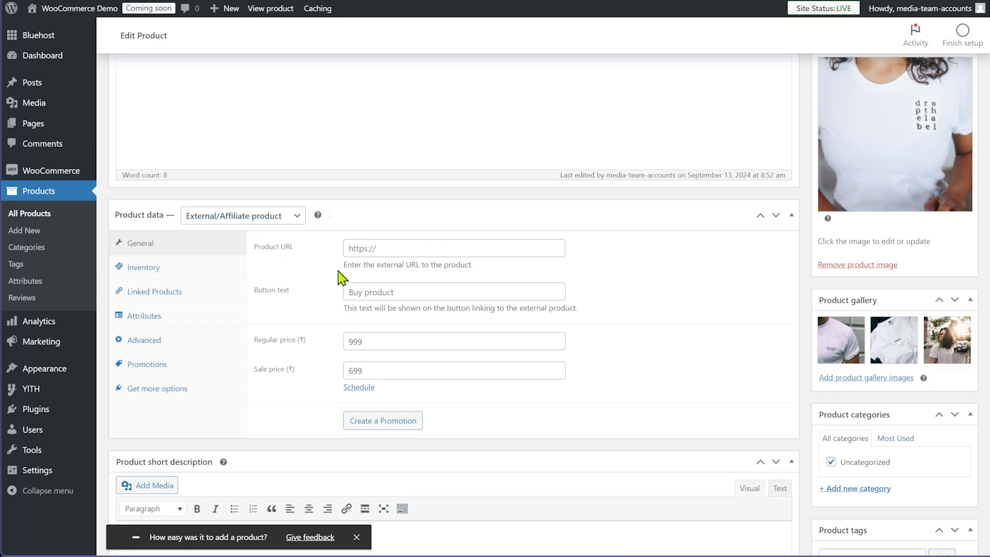
click(417, 248)
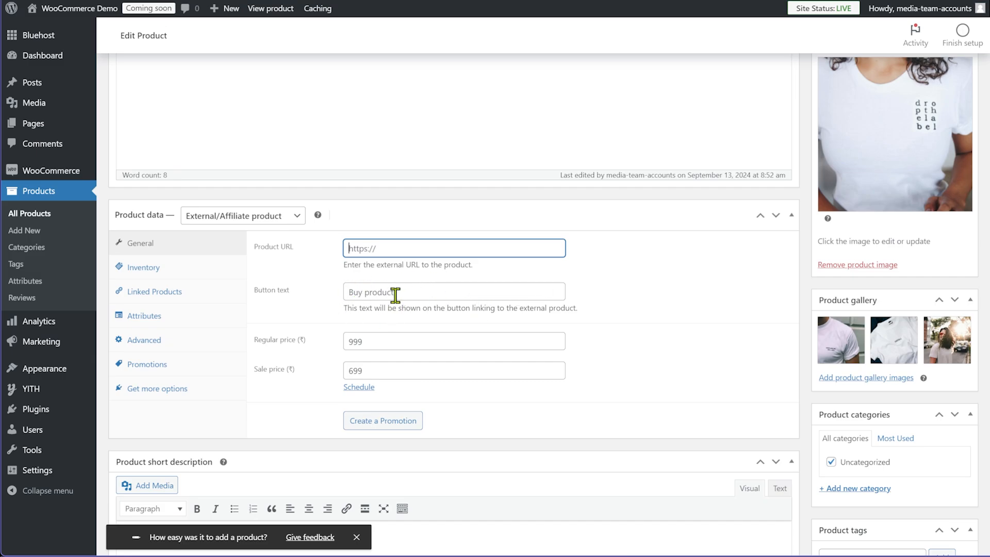
click(180, 280)
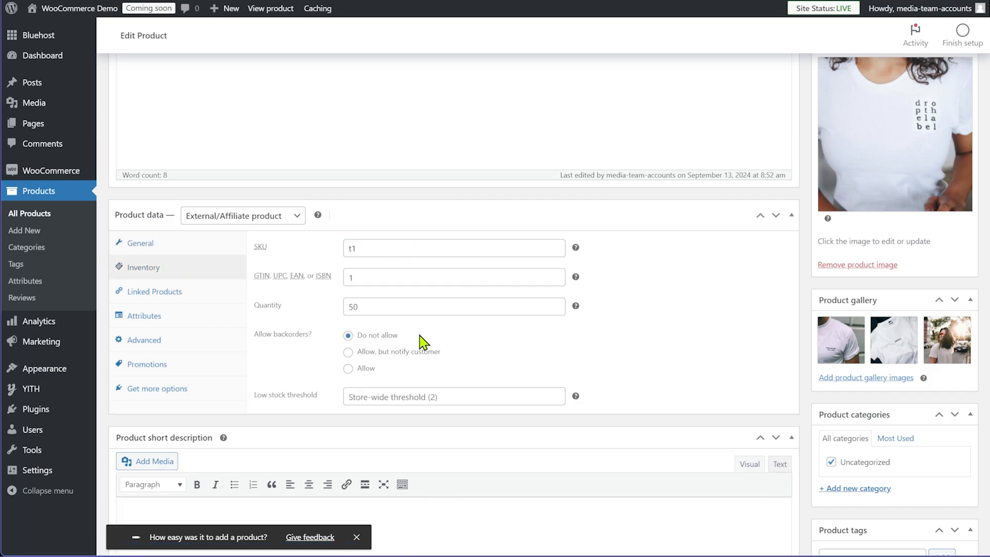
click(190, 298)
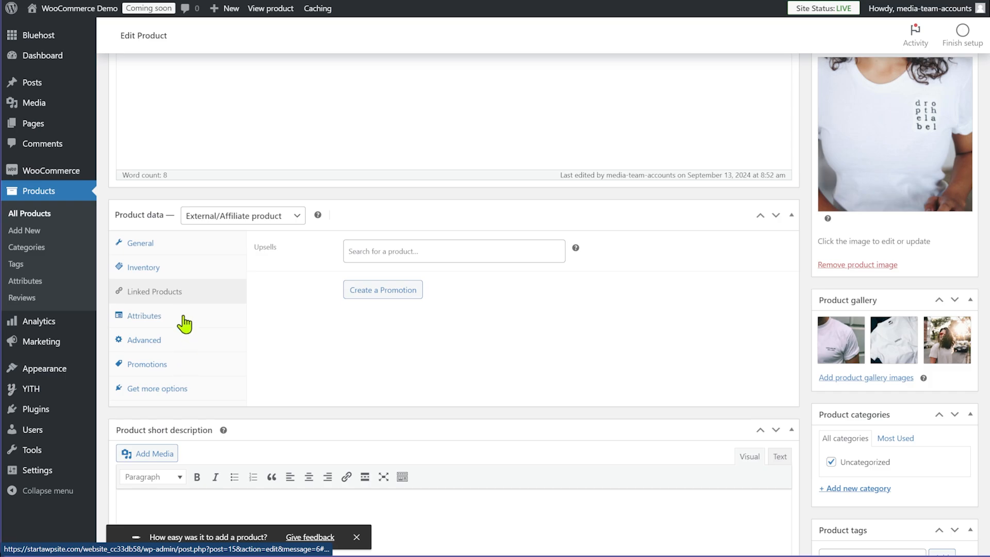
click(183, 320)
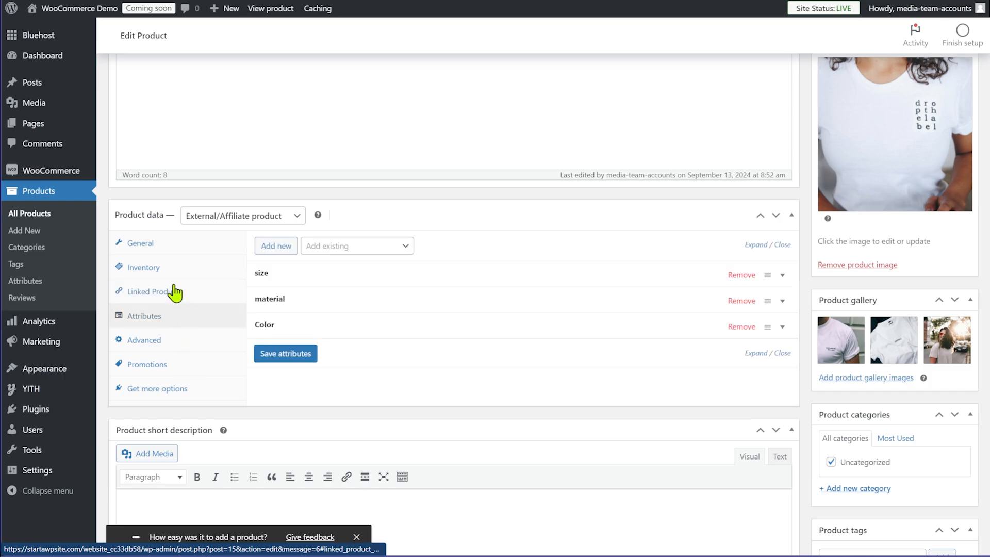
click(160, 250)
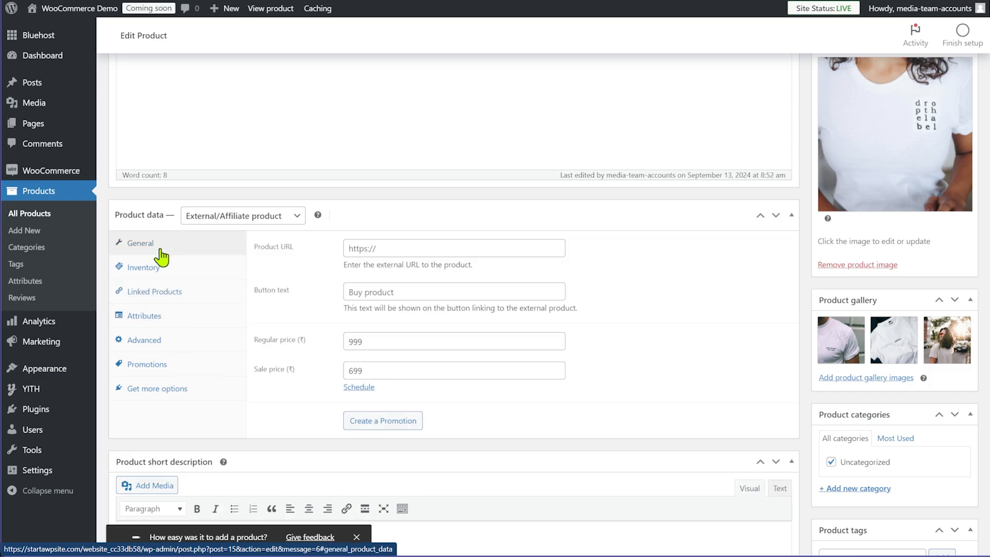
click(272, 219)
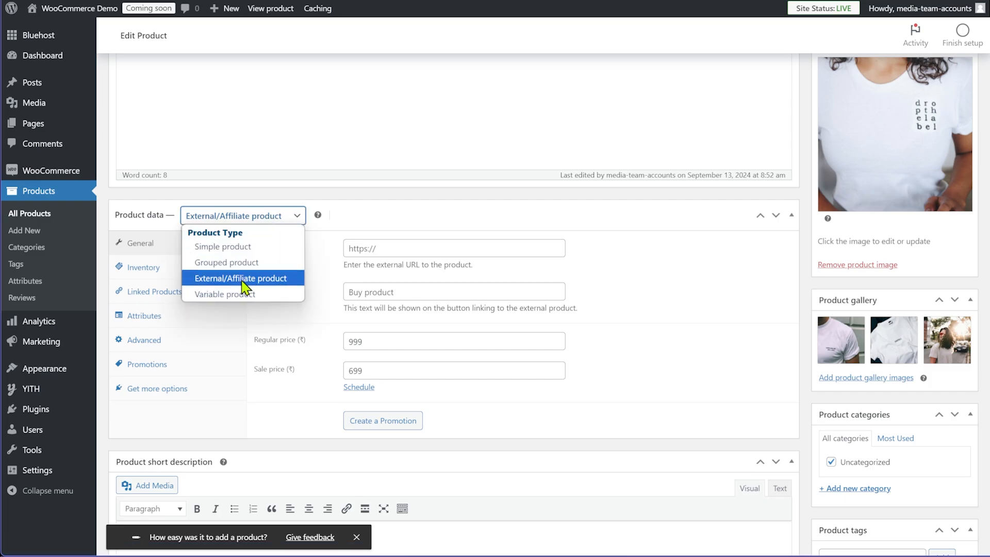
Make the White Tshirt a Variable product and view its size, material and Color attributes
click(227, 294)
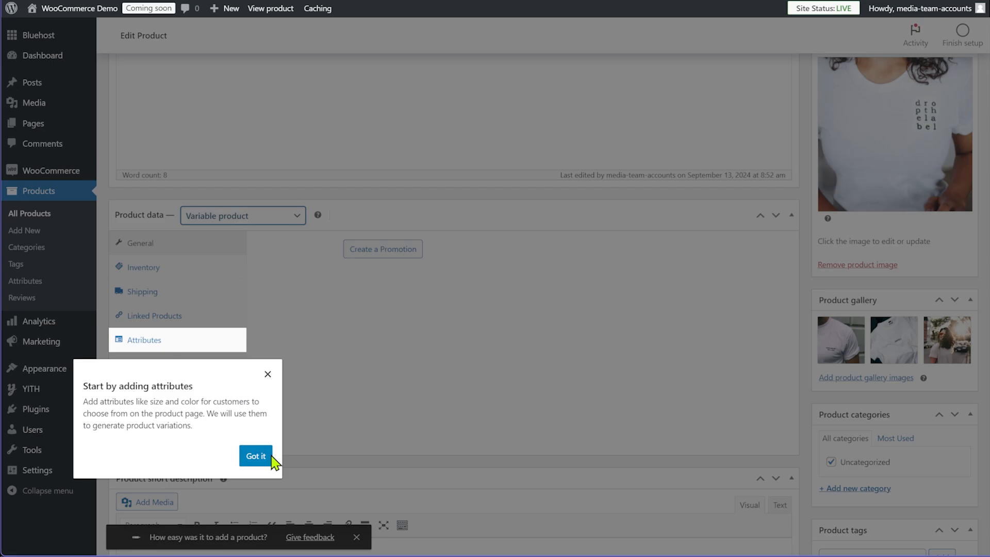
click(256, 457)
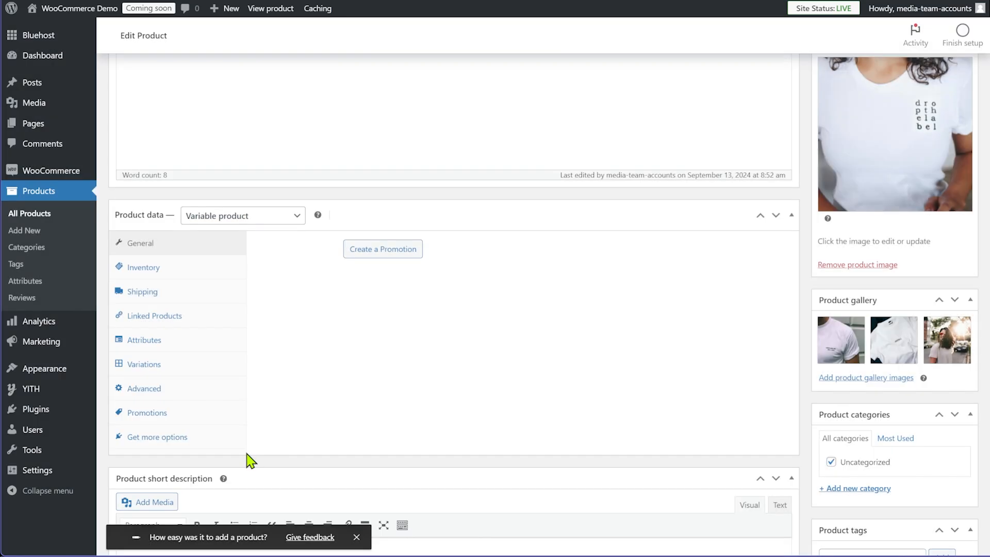
click(161, 341)
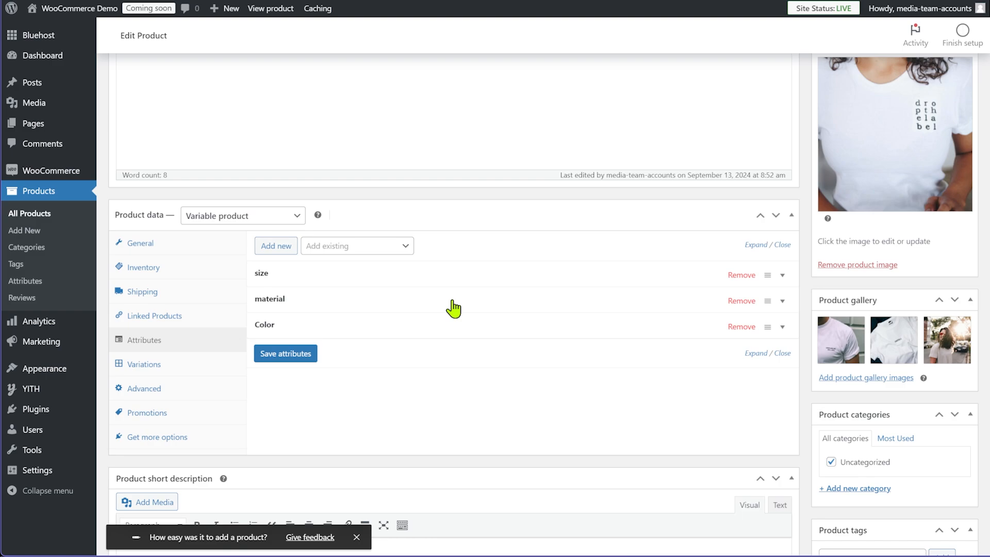
click(136, 368)
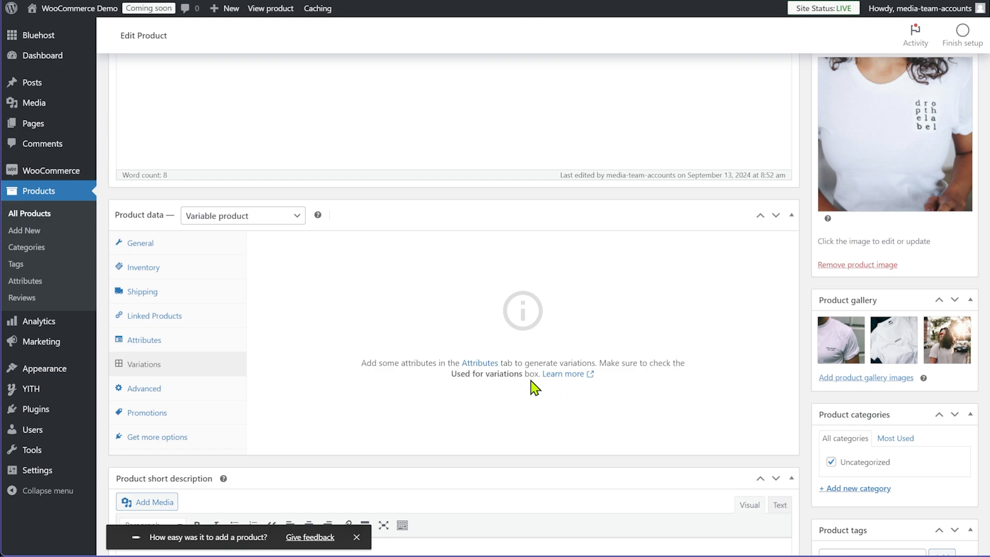
click(138, 340)
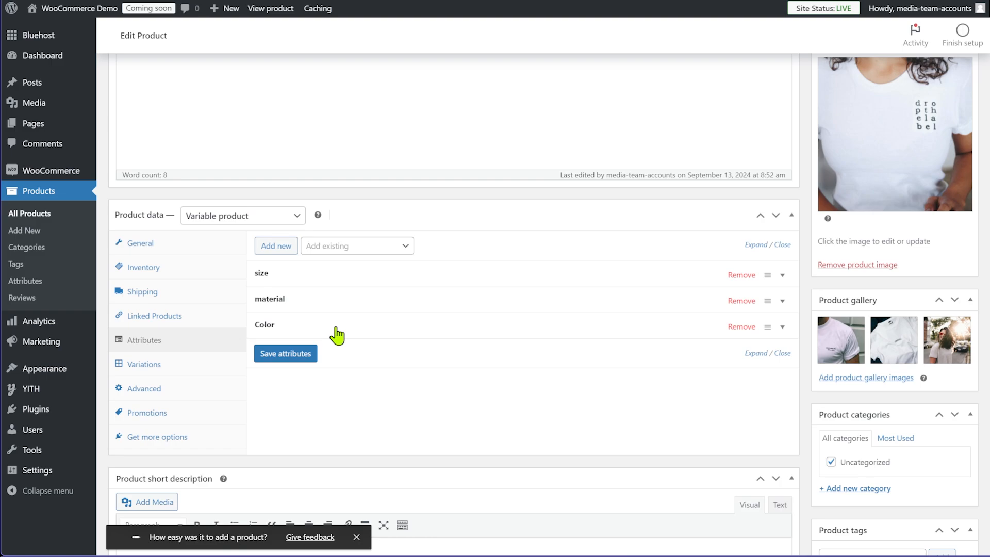
Inspect the material, size and Color attribute details
click(323, 305)
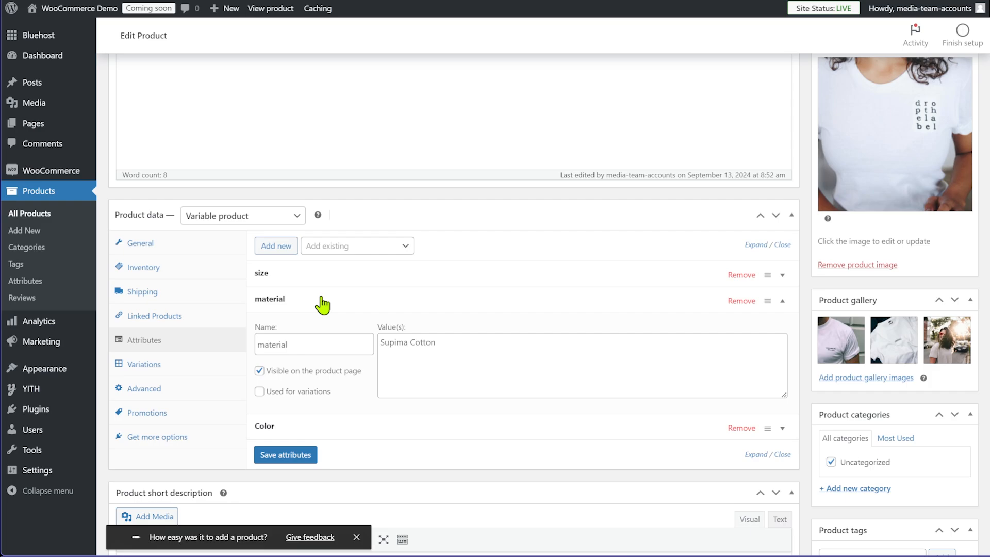
click(321, 304)
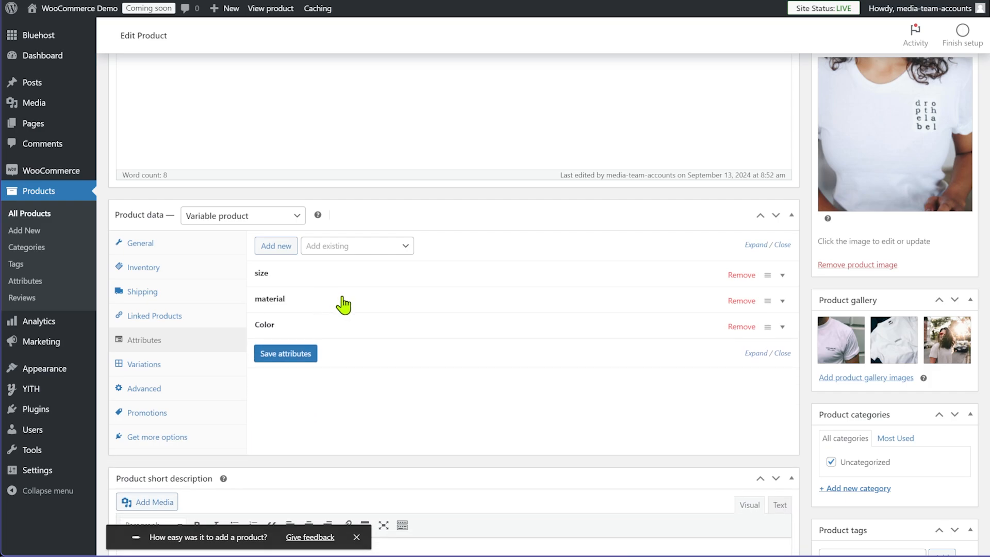
click(354, 274)
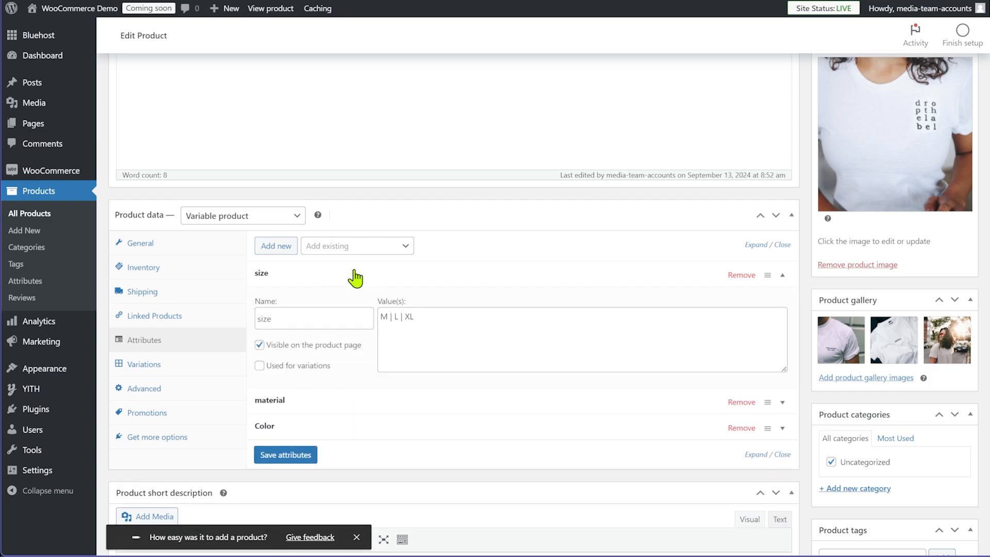
click(354, 278)
click(321, 332)
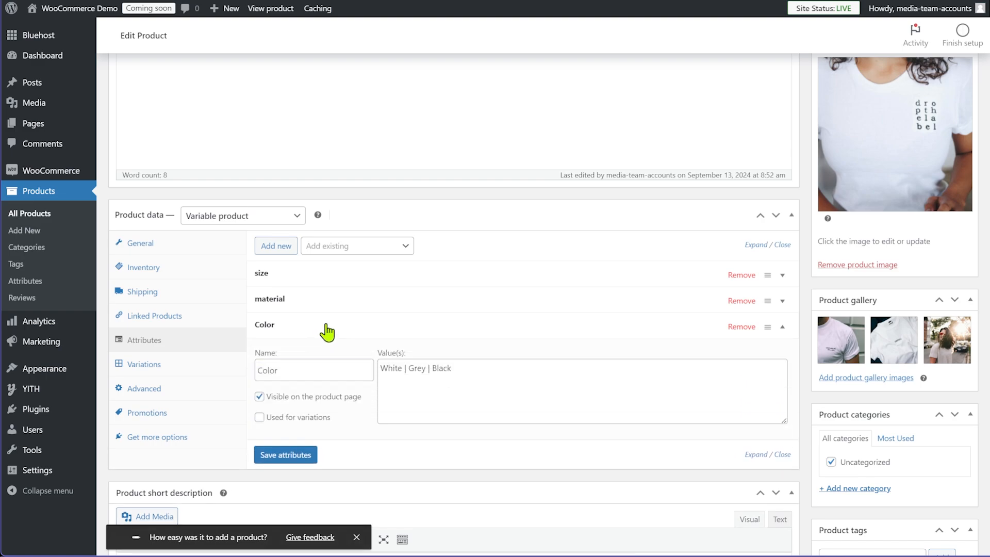
click(327, 333)
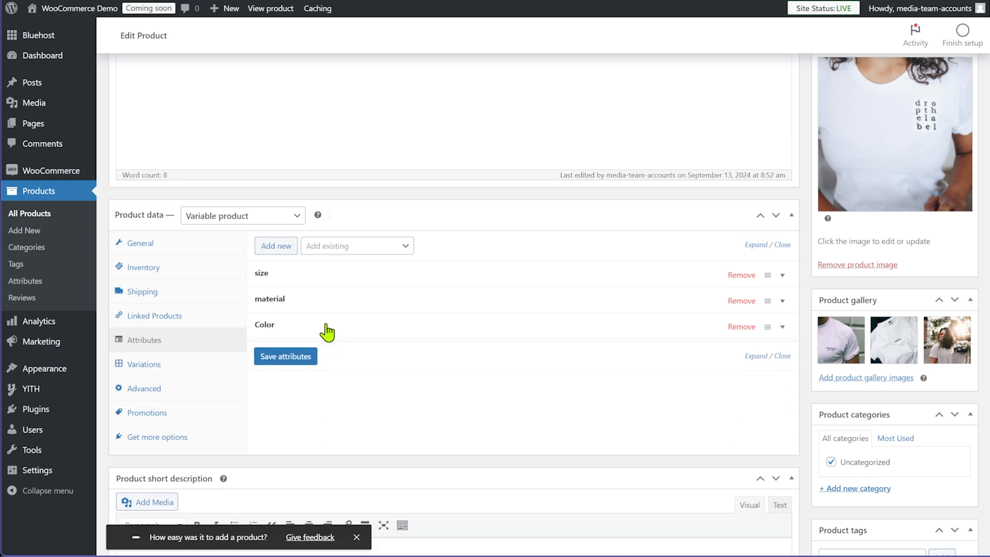
Tick Used for variations on size and Color, then save the attributes
click(298, 276)
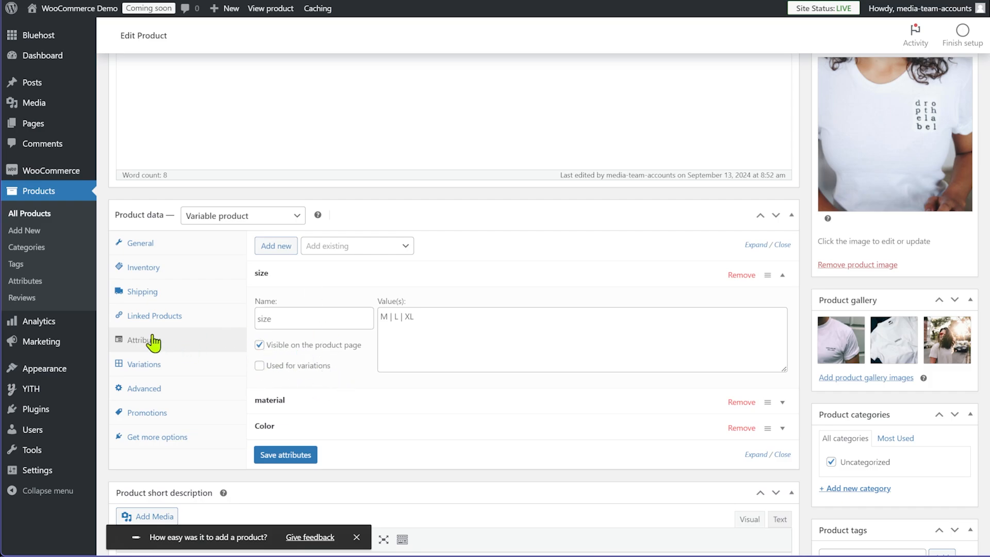
click(259, 366)
click(289, 273)
click(289, 328)
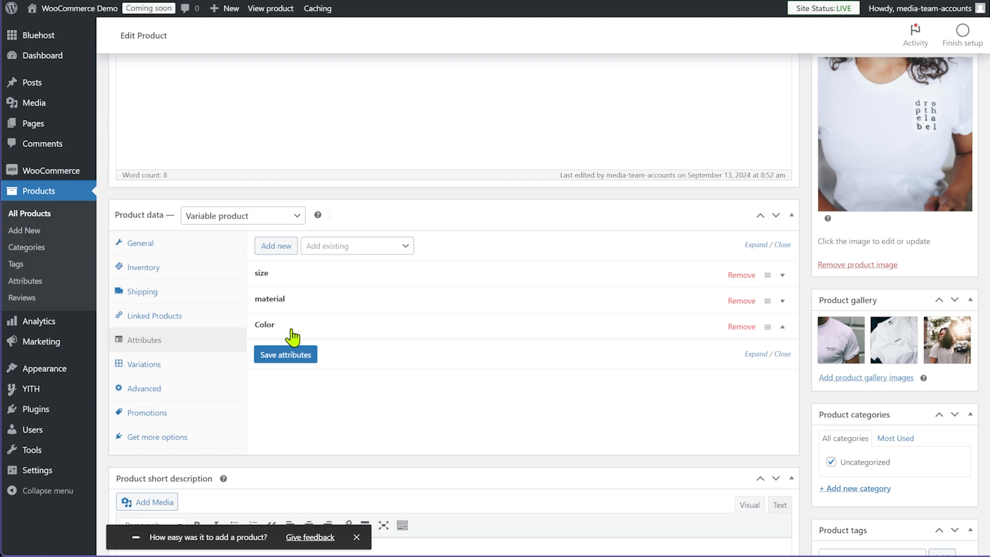
click(260, 416)
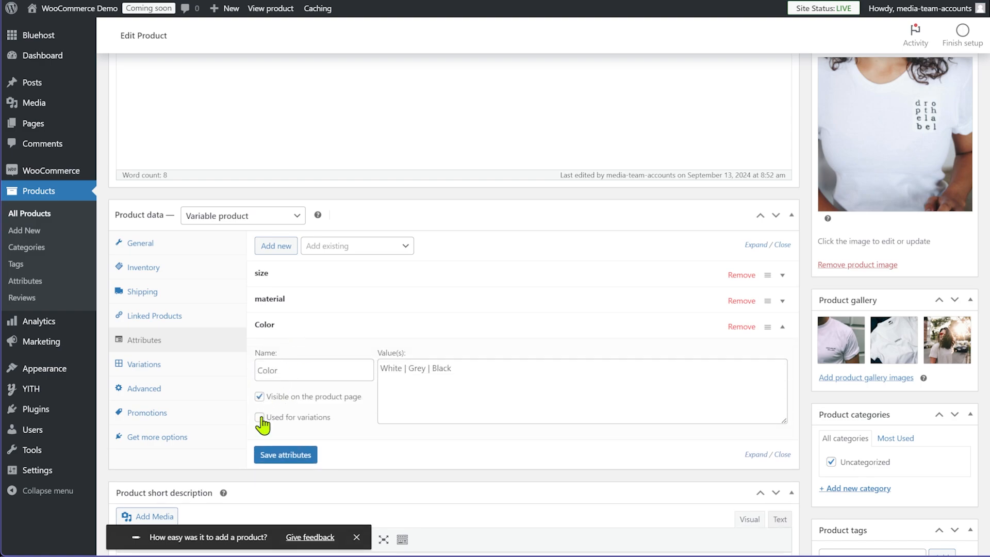
click(311, 331)
click(295, 357)
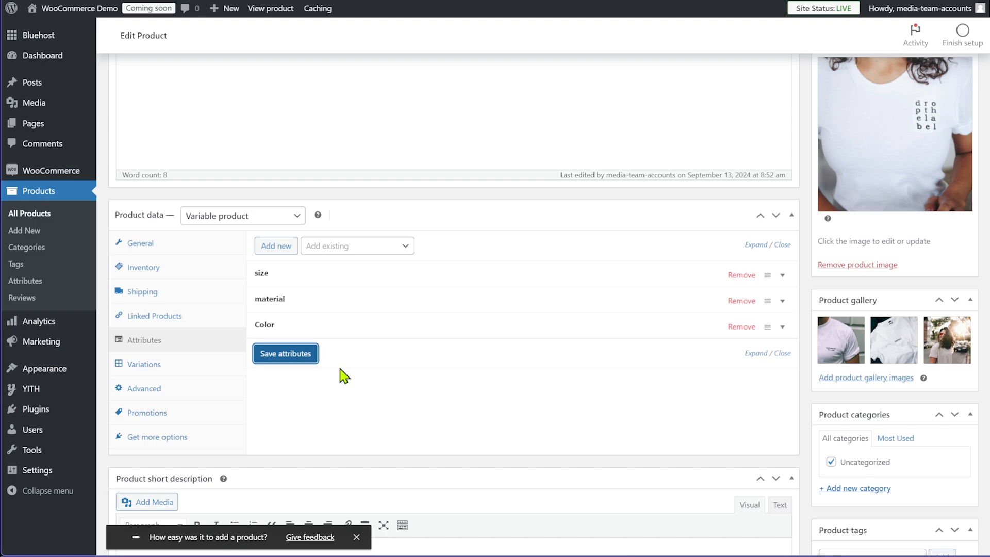
Generate variations from all attributes, creating nine M/L/XL by White/Grey/Black combinations
click(195, 373)
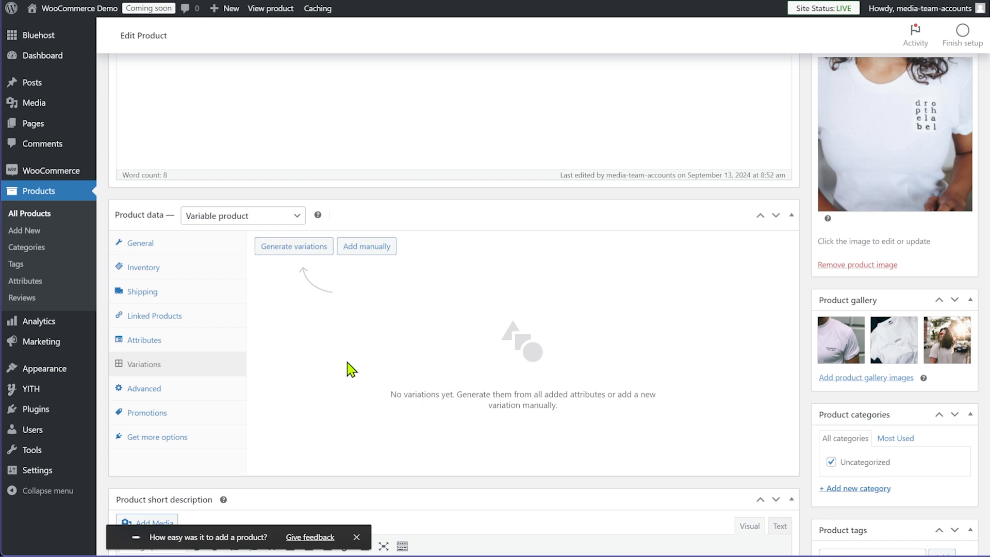
click(296, 252)
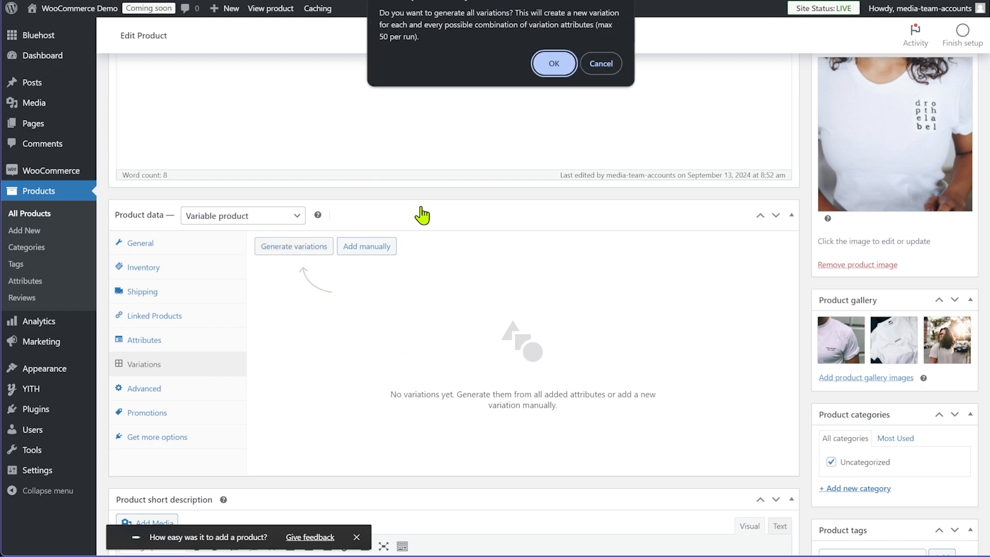
click(553, 64)
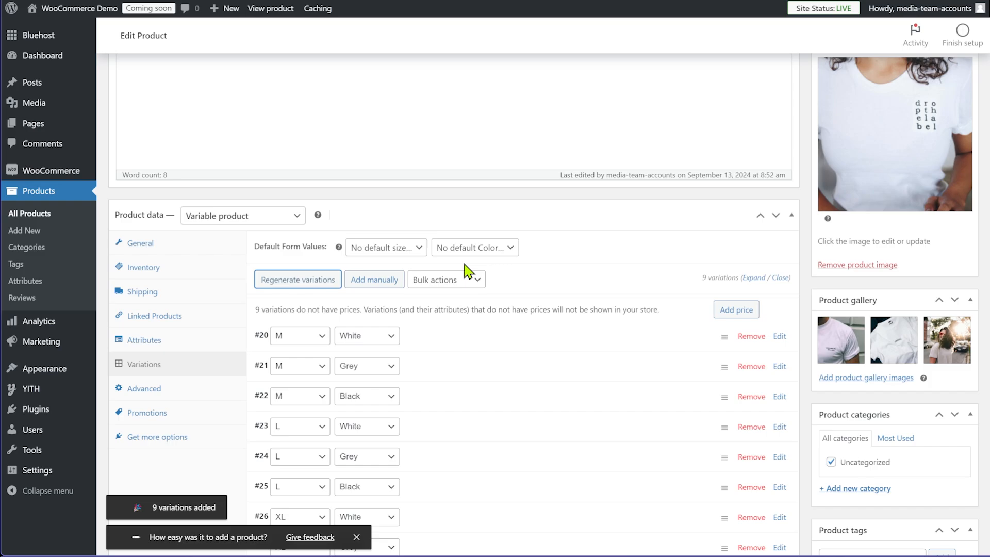
click(356, 537)
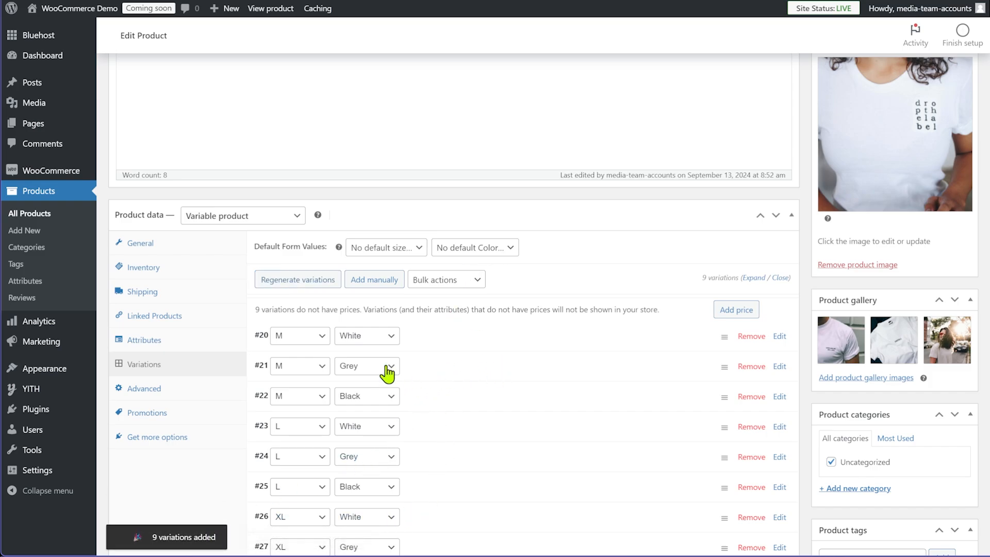
Check the size and Color attribute values, then open variation #20 (M, White)
click(186, 340)
click(328, 278)
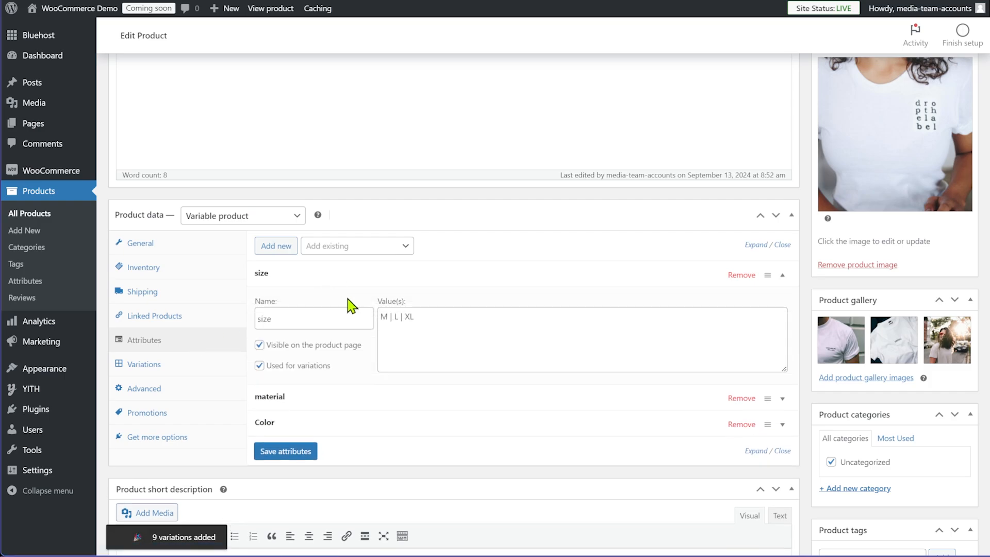
click(291, 280)
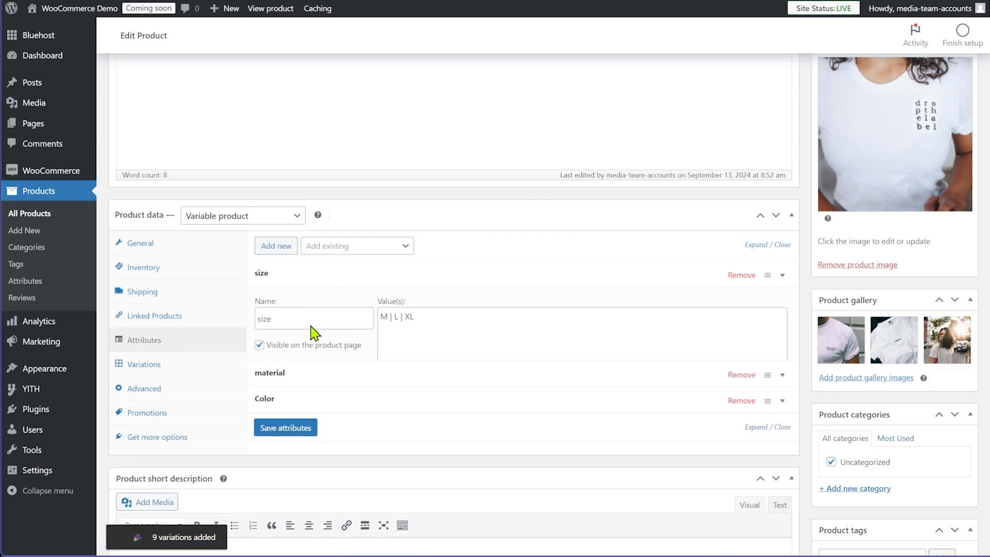
click(316, 330)
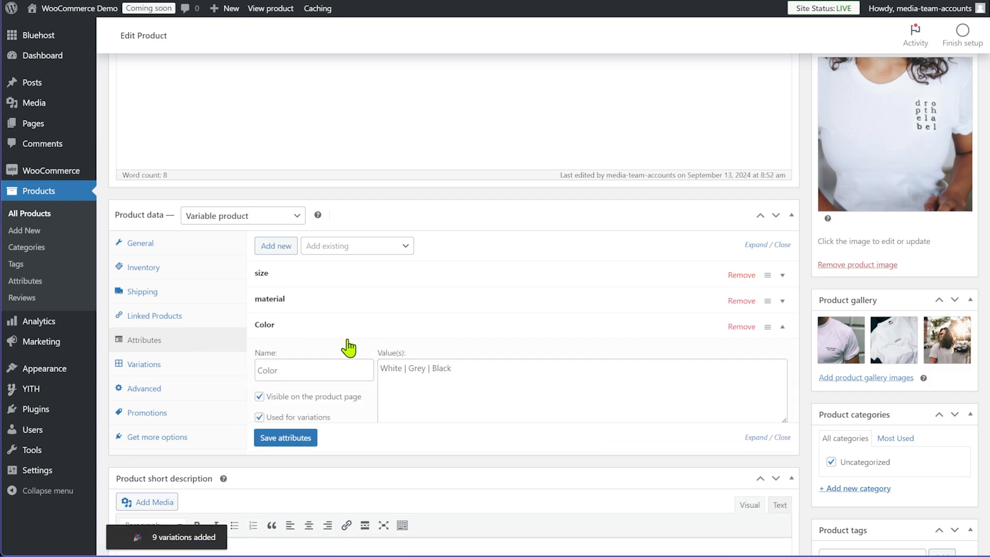
click(318, 332)
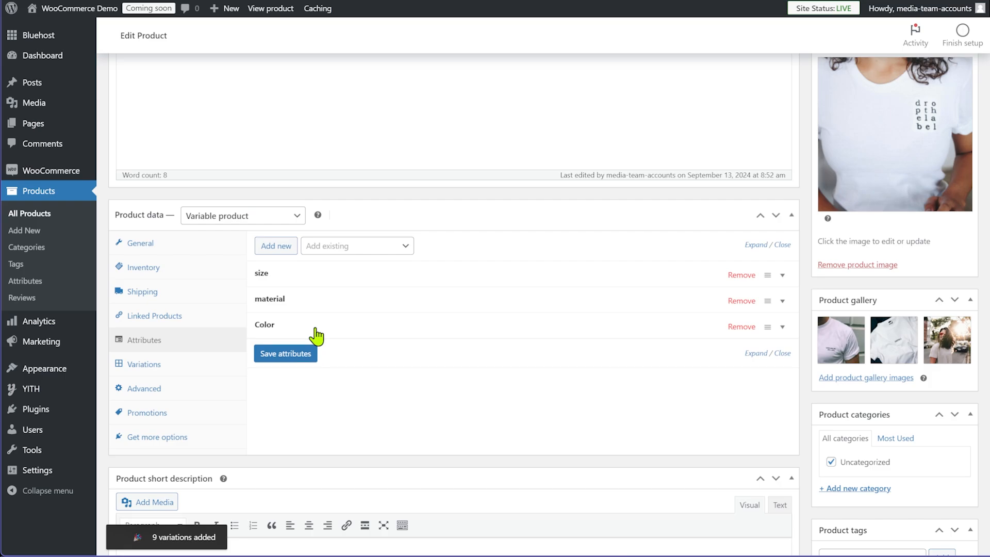
click(194, 364)
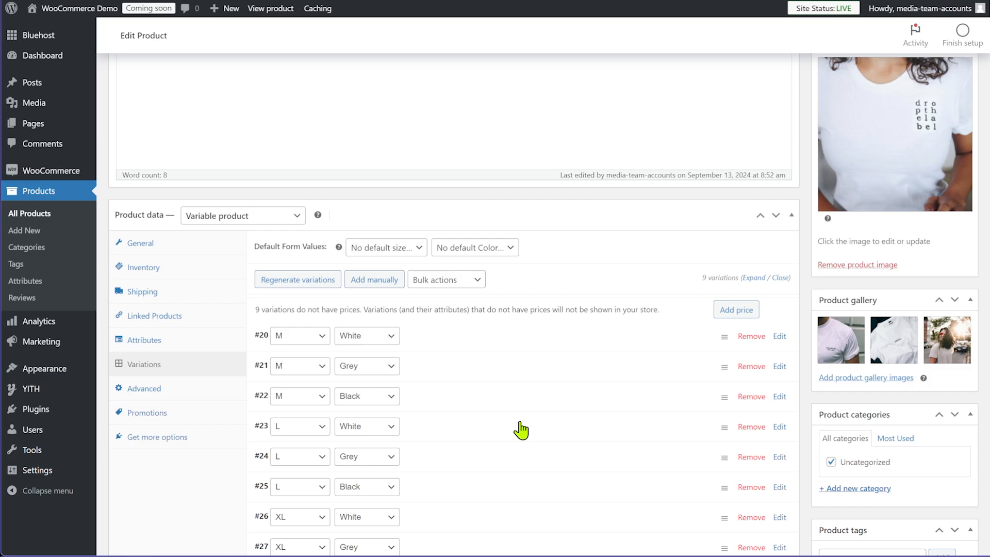
scroll(519, 427, down, 2)
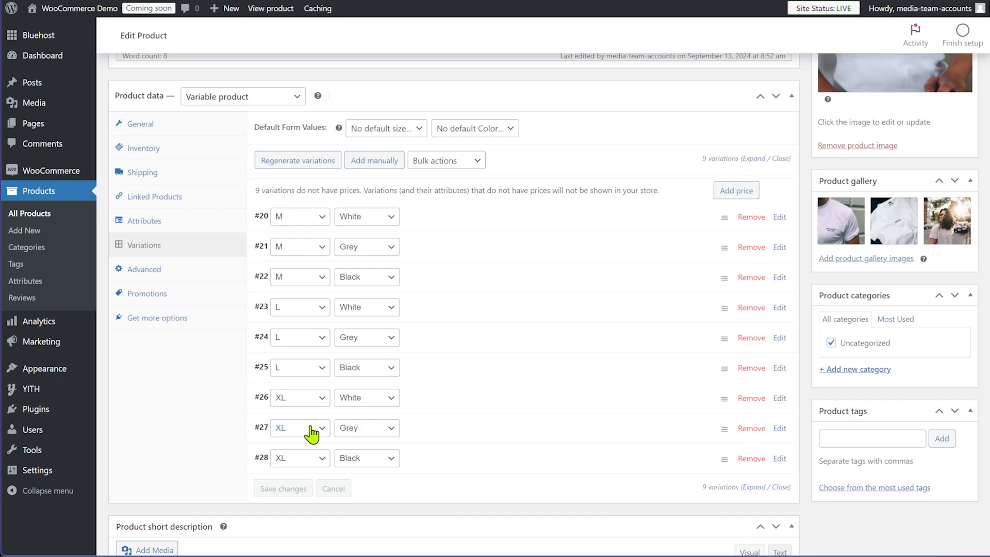
click(502, 223)
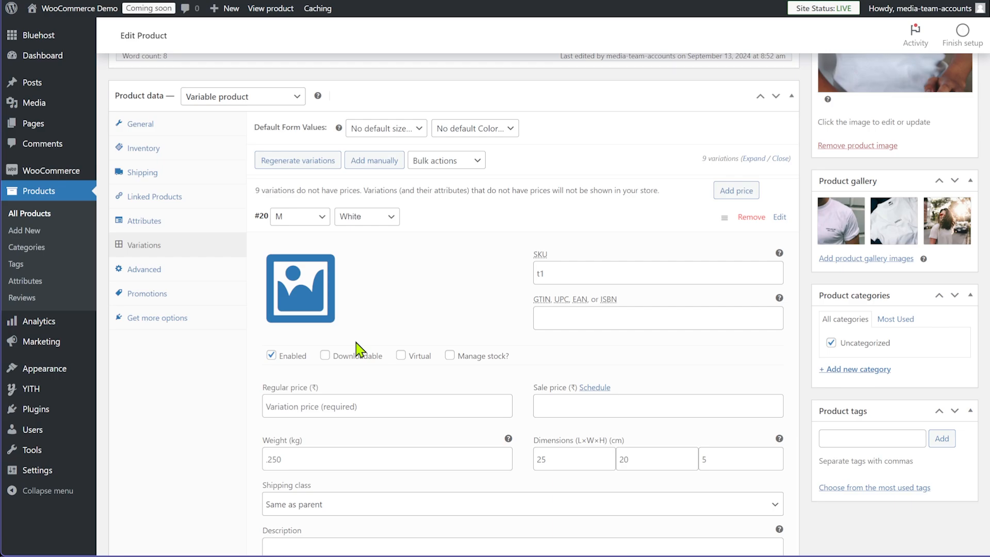
Set regular prices of 699 on variation #20, 799 on #23 and 899 on #26
scroll(453, 363, down, 1)
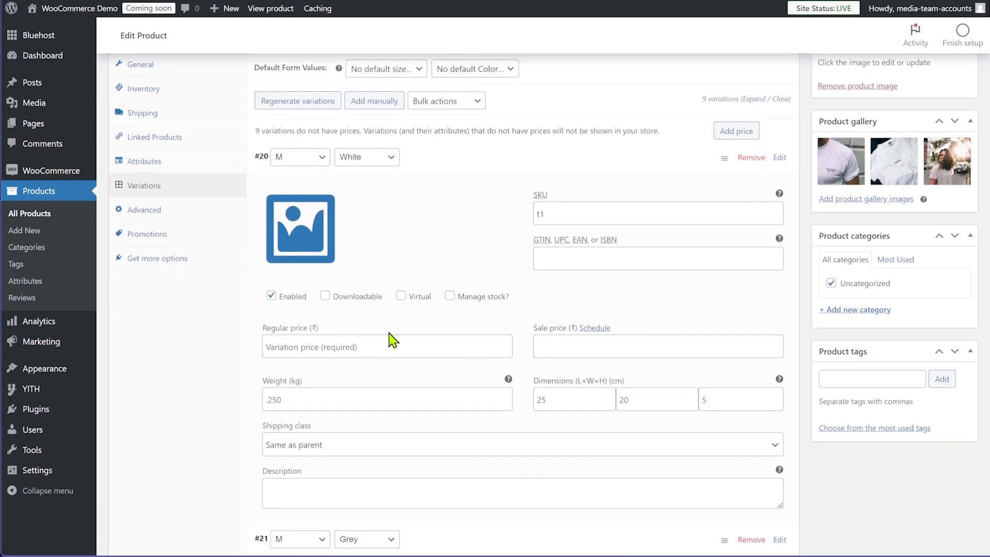
click(390, 346)
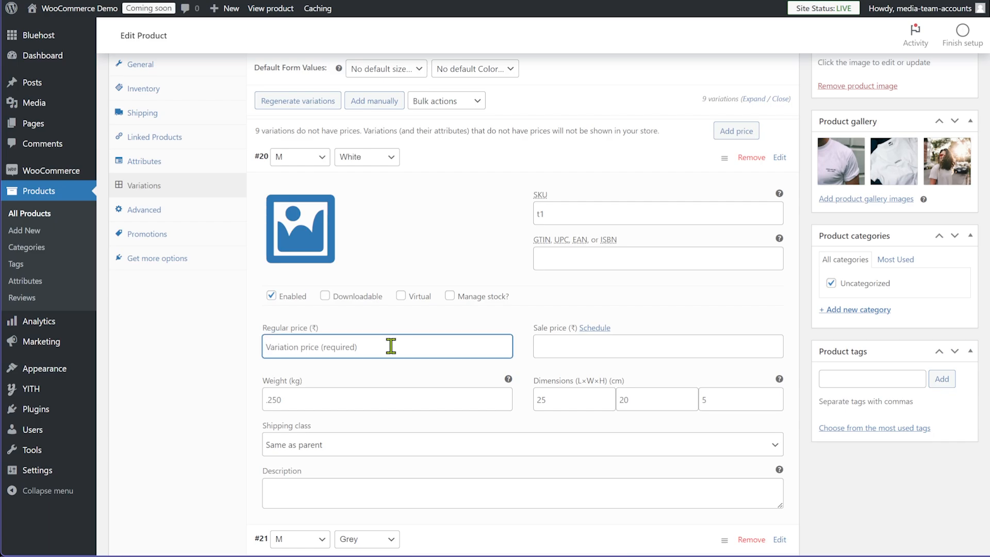
text(699)
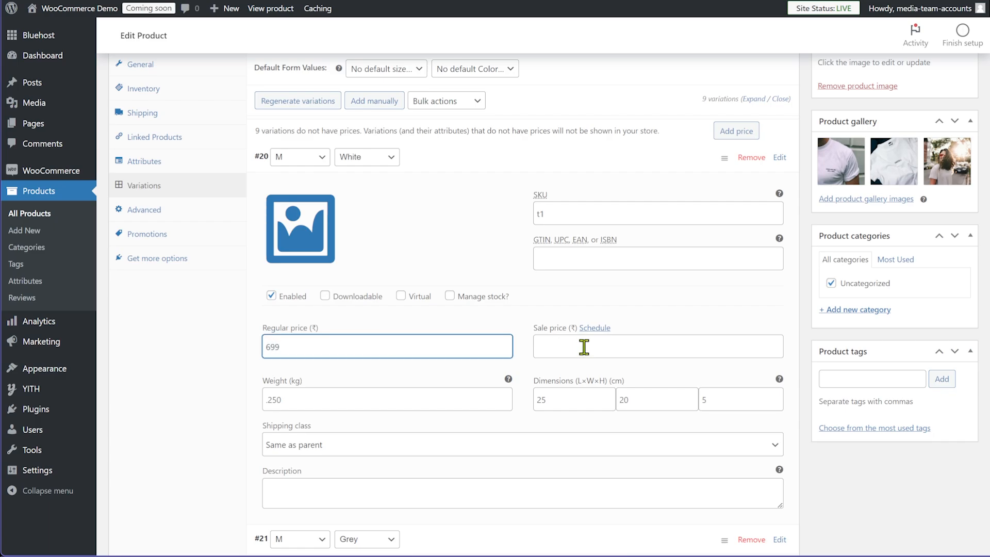
click(519, 160)
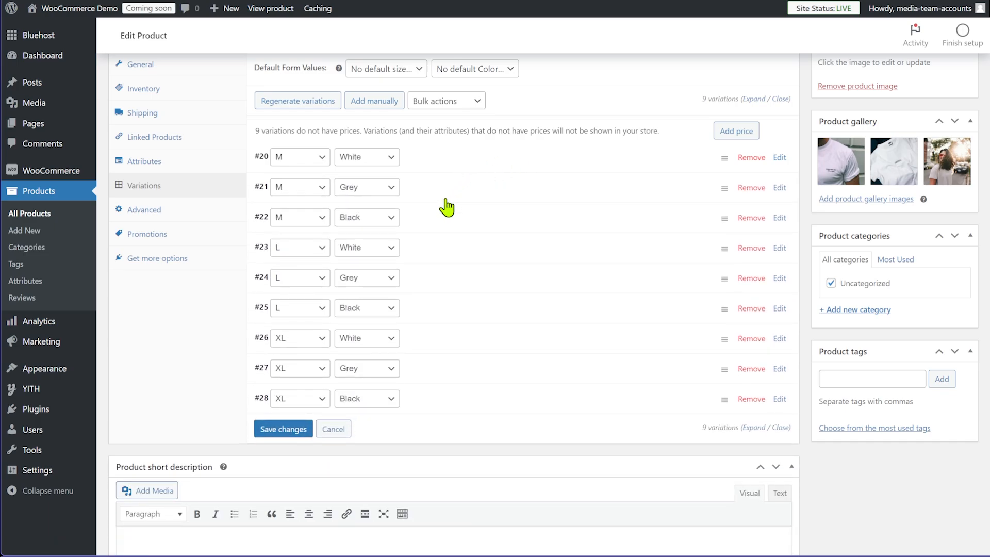
click(433, 253)
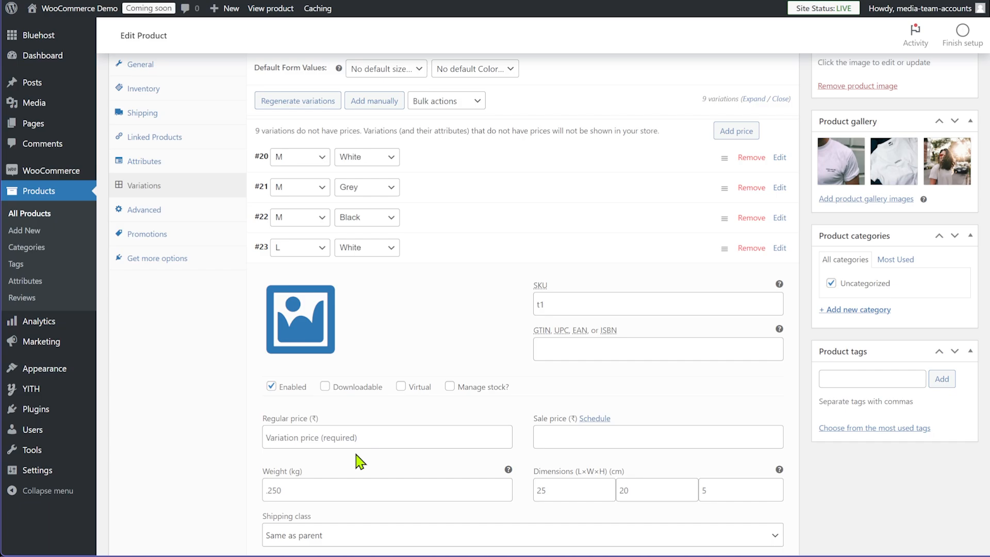
click(360, 436)
text(799)
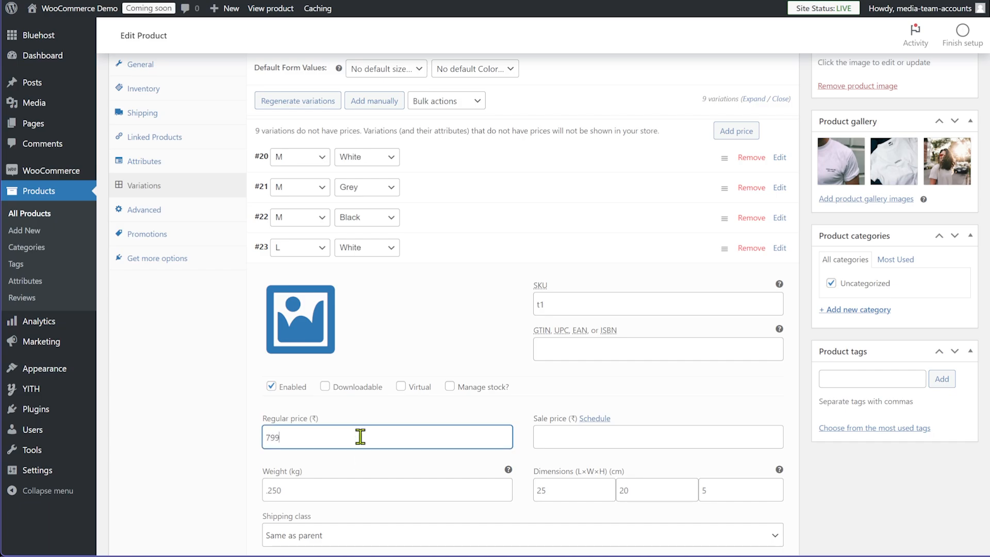
click(538, 249)
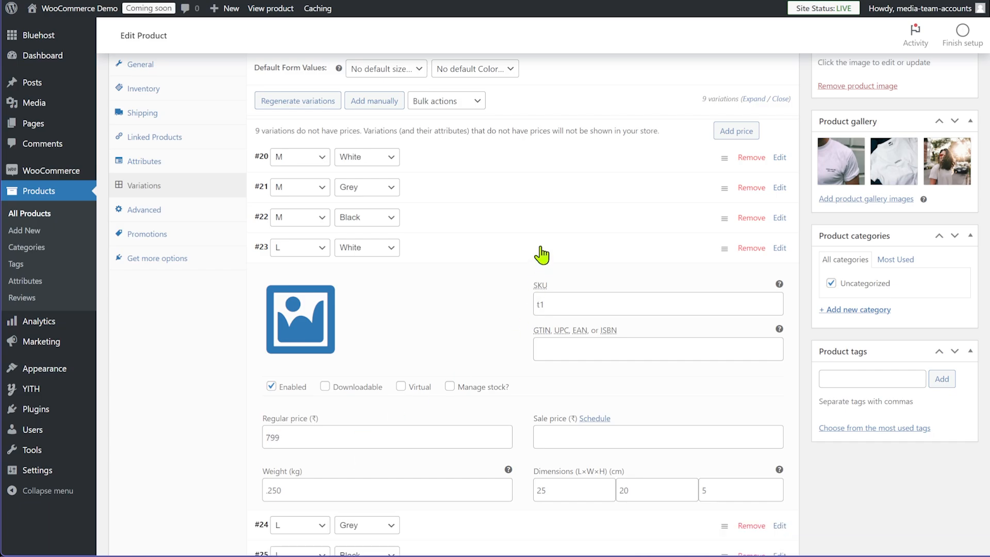
click(453, 348)
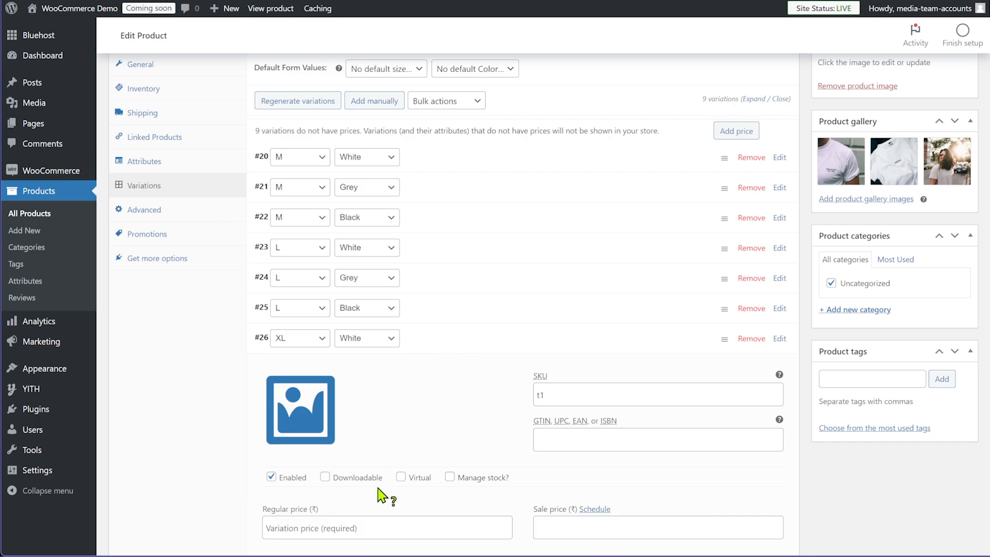
click(356, 527)
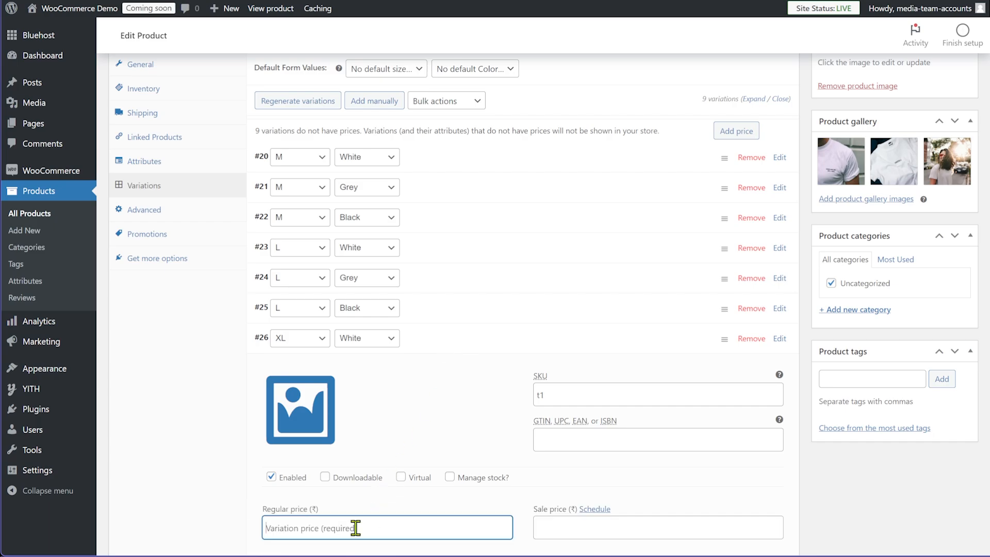
text(899)
click(476, 350)
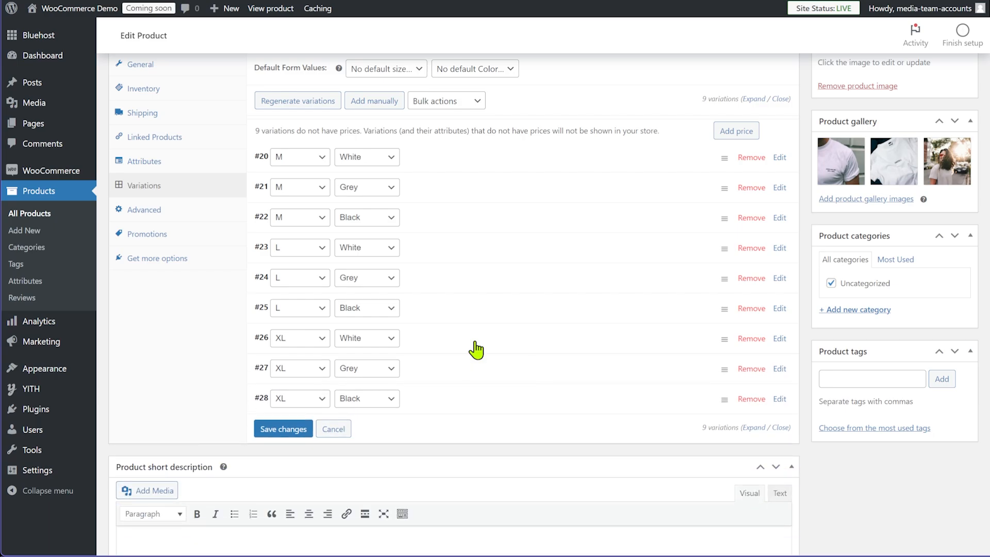
Set a regular price of 699 on variations #21 and #22
click(454, 194)
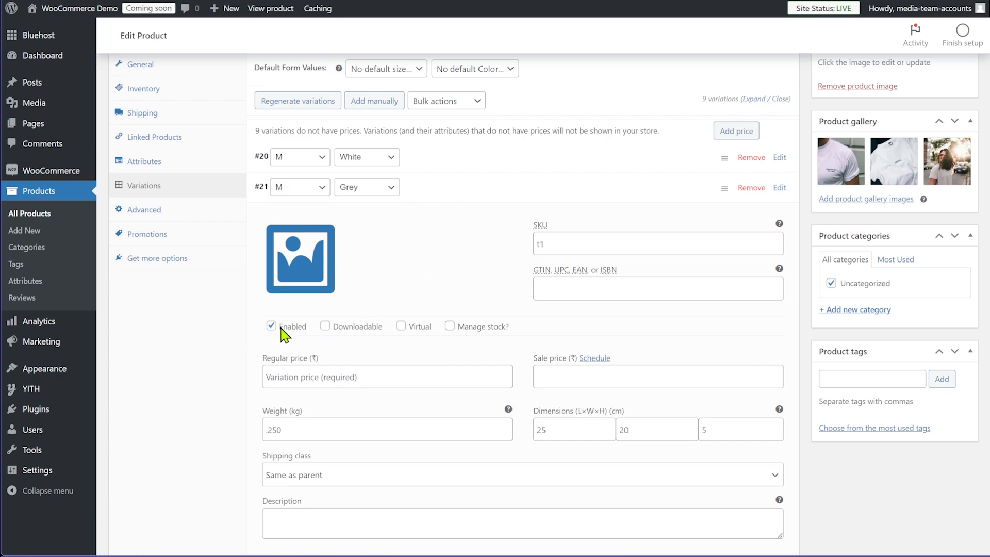
click(464, 190)
click(465, 193)
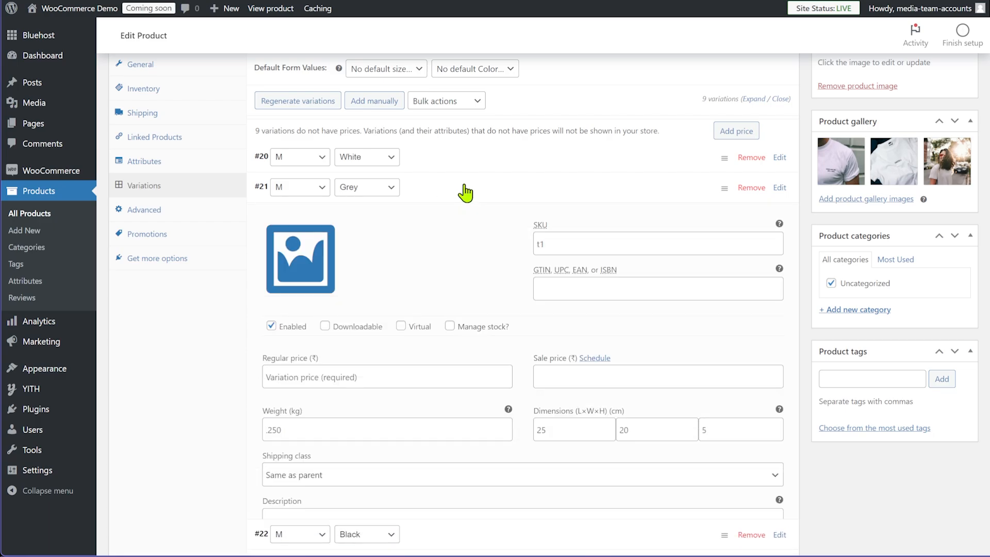
click(377, 381)
text(699)
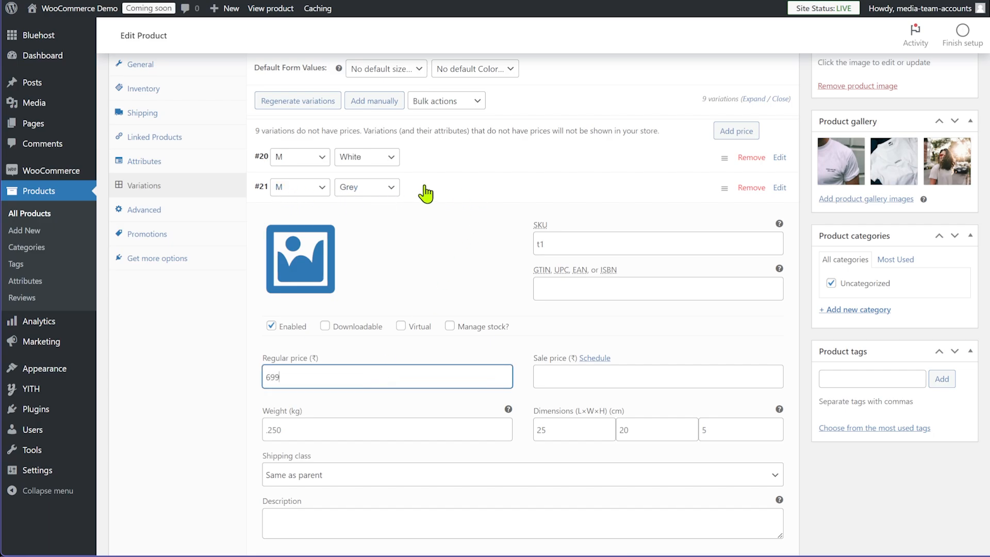
click(451, 192)
click(443, 217)
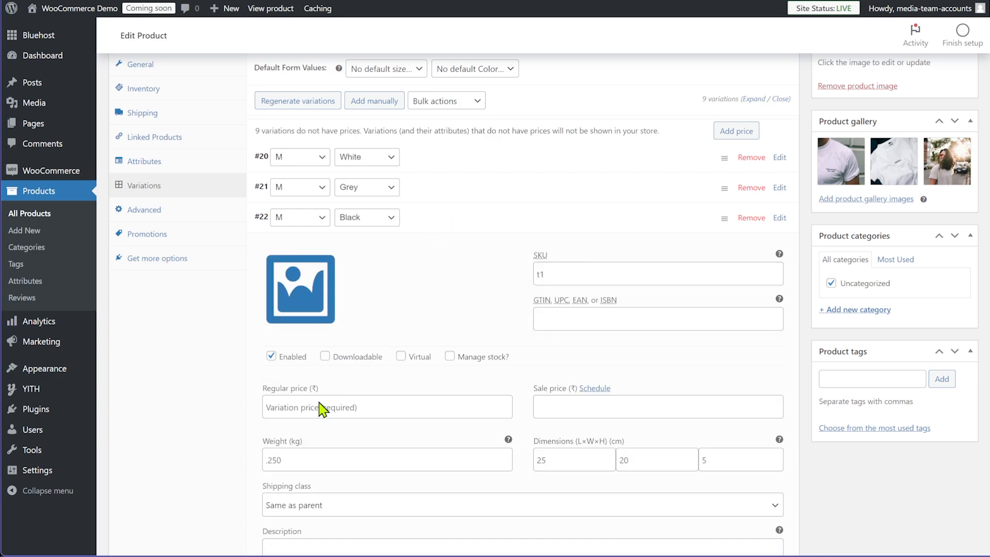
click(319, 407)
text(69)
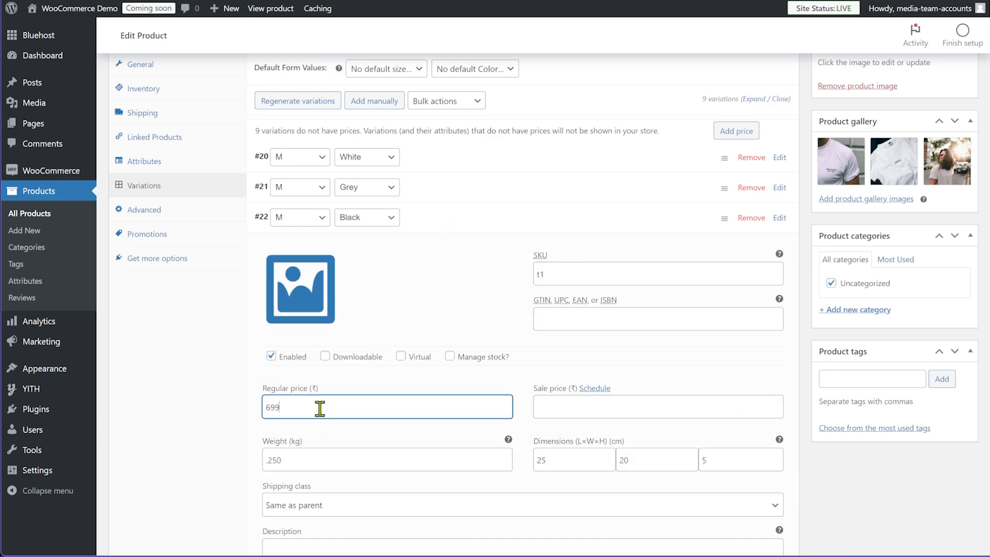
text(9)
click(461, 225)
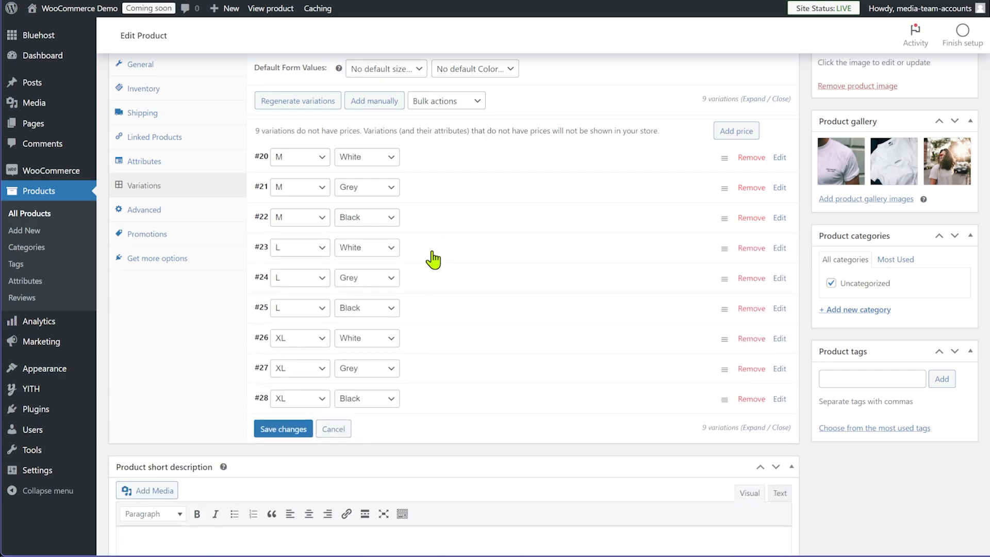
Check the details of variations #24 through #27
click(439, 285)
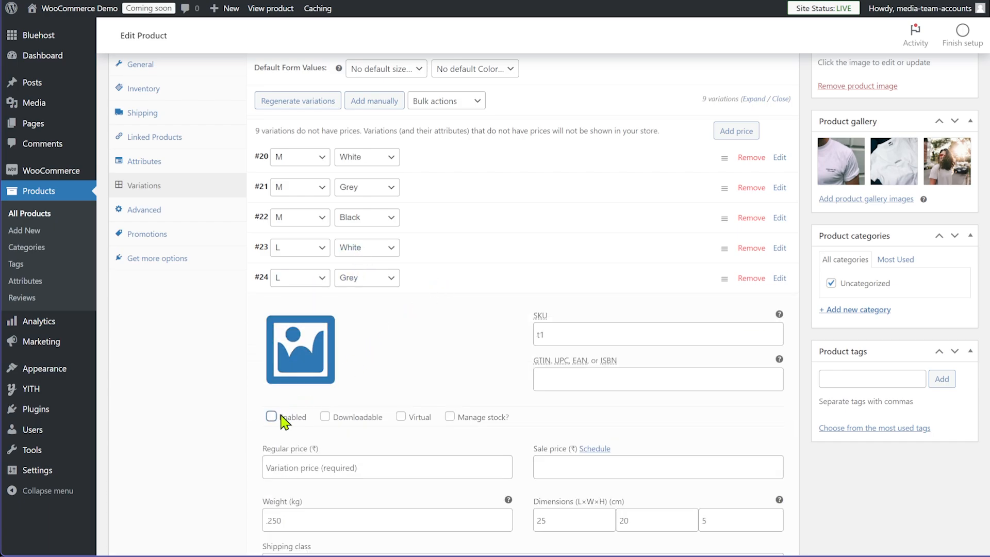
click(456, 281)
click(439, 313)
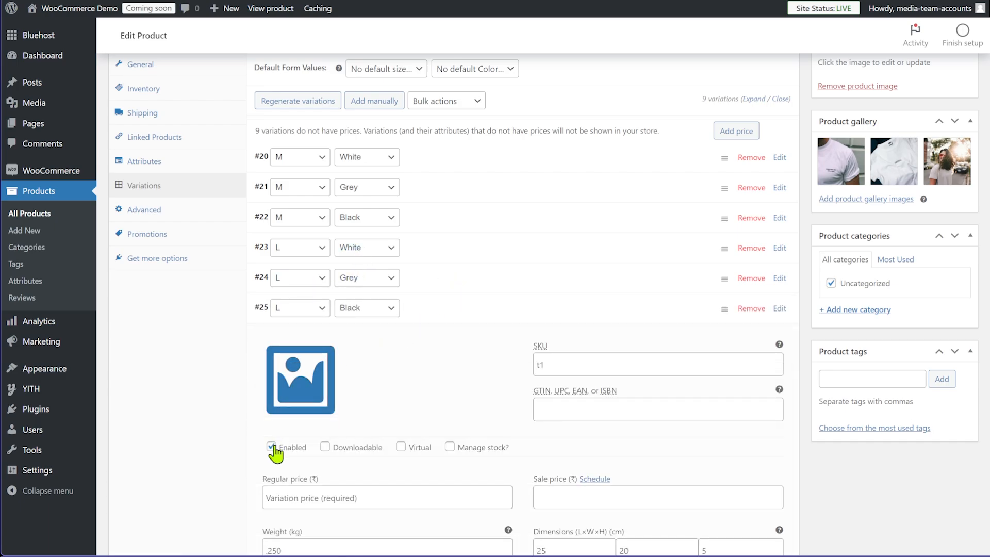
click(455, 320)
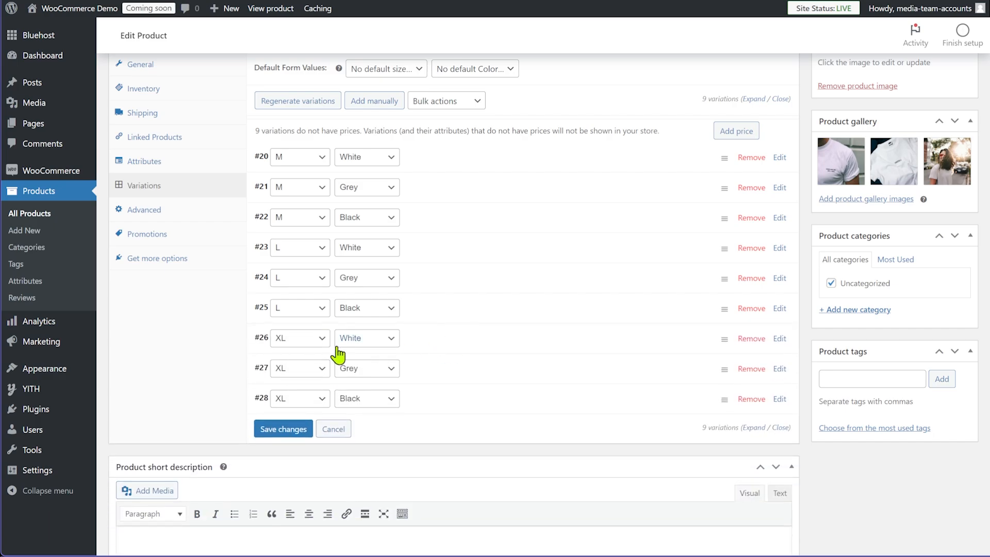
click(464, 345)
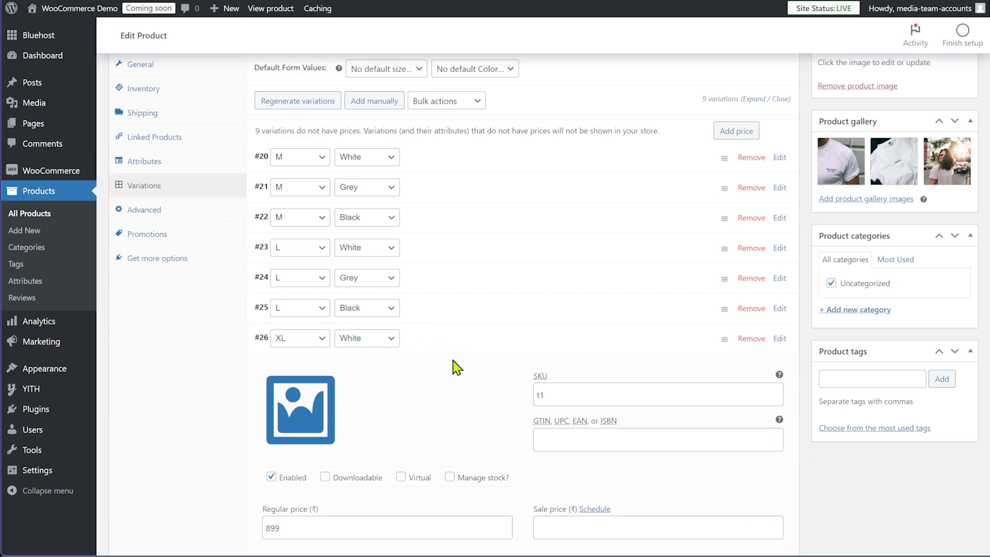
scroll(423, 438, down, 1)
click(452, 285)
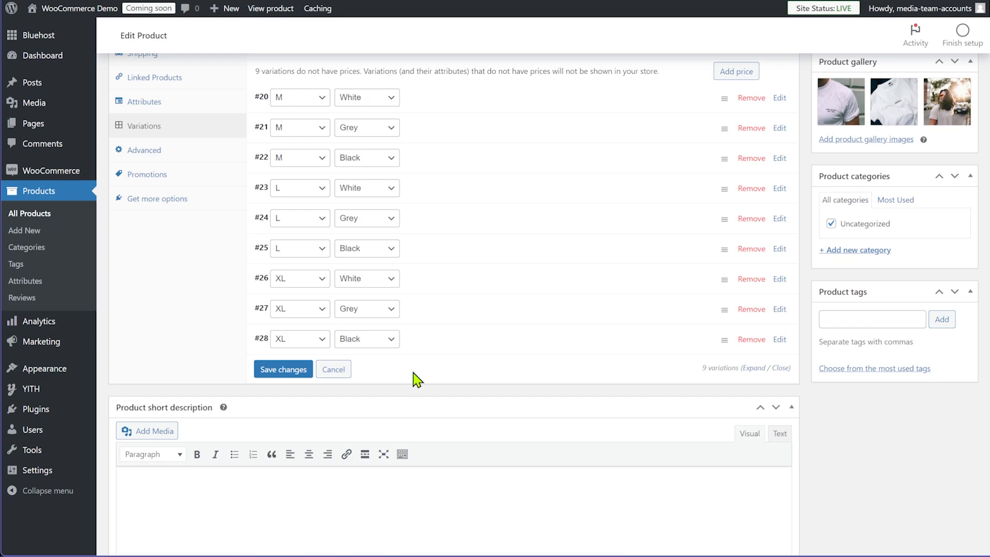
click(448, 314)
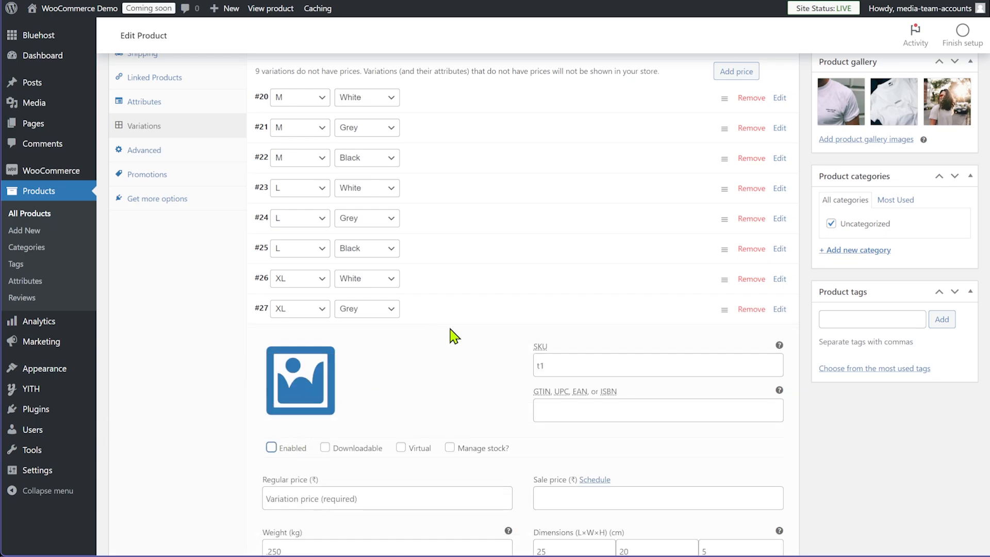
click(450, 317)
Price variation #28 (XL, Black) at 899, update the product and view its live page
click(443, 340)
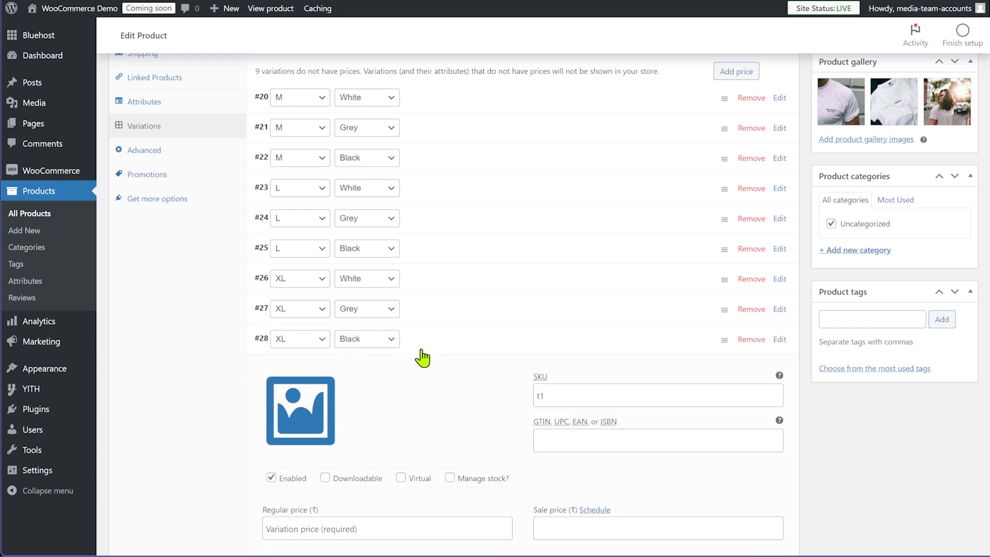
scroll(404, 388, down, 2)
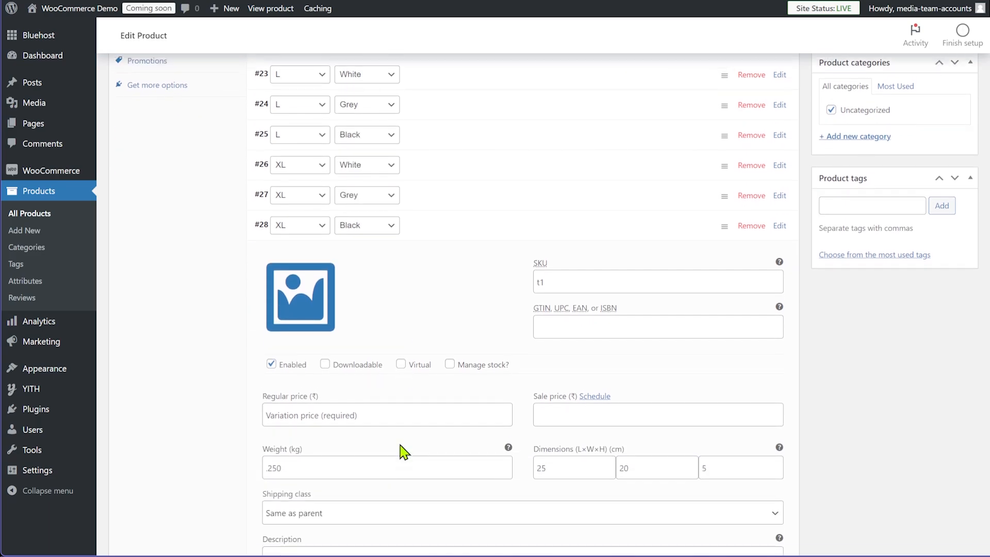
click(368, 415)
text(899)
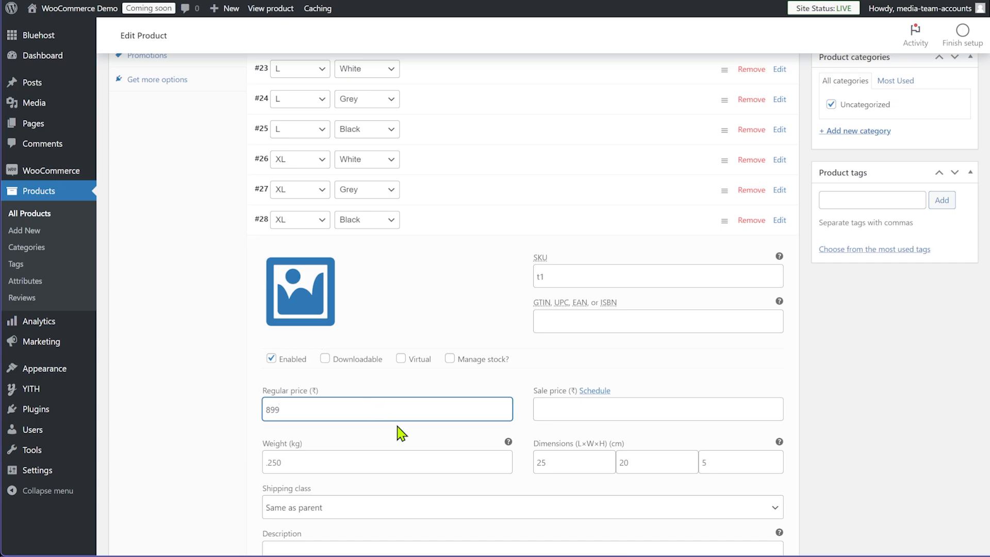
scroll(636, 428, up, 5)
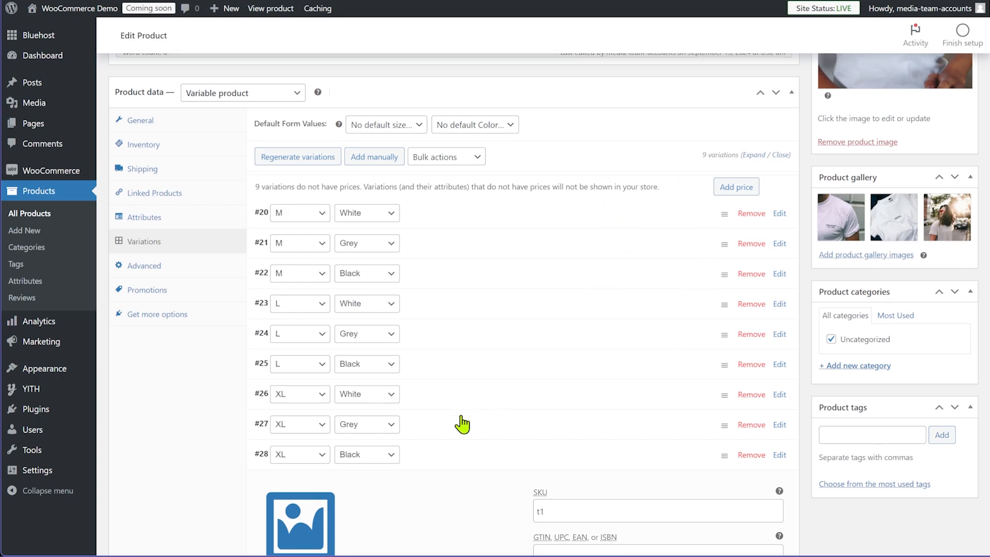
scroll(458, 417, down, 2)
click(471, 353)
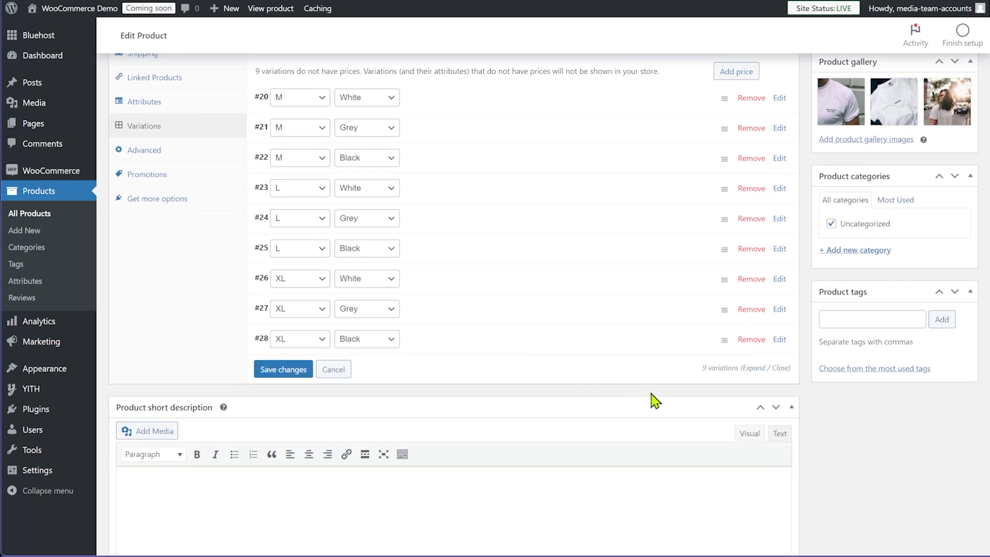
scroll(653, 398, up, 15)
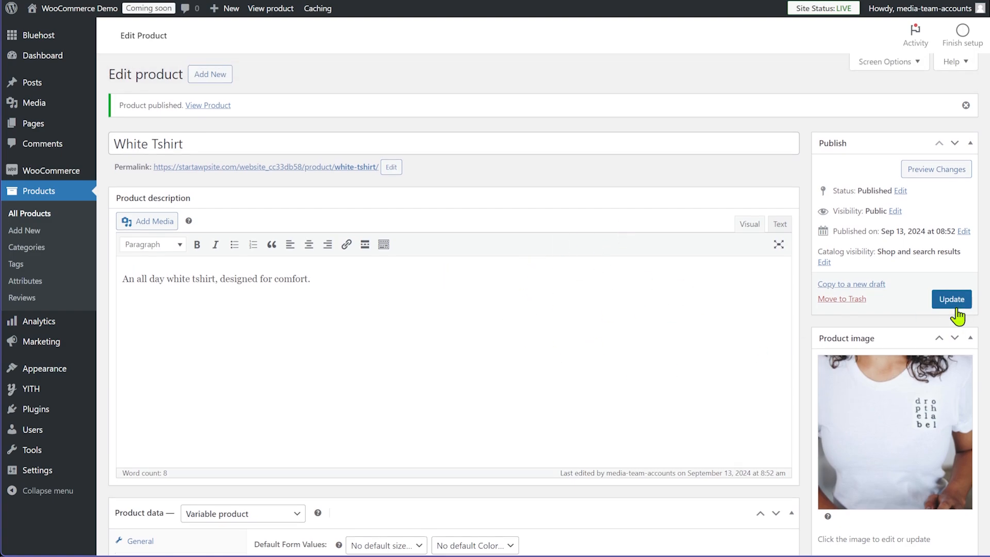
click(953, 303)
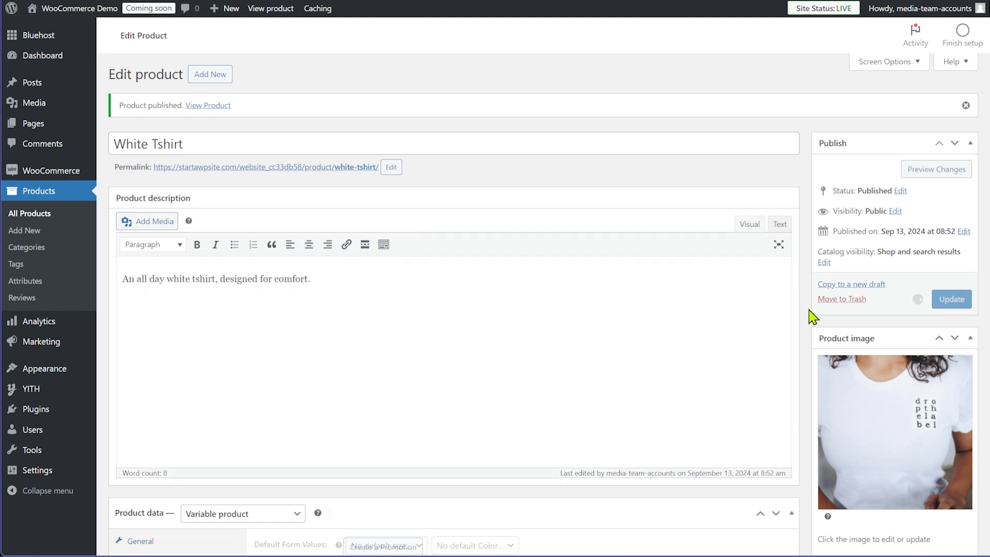
click(335, 169)
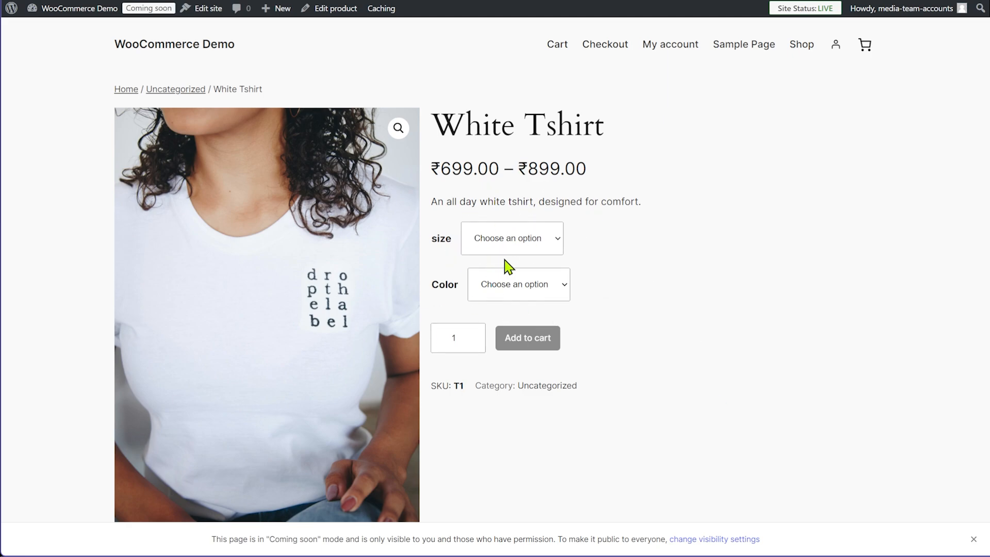
View the product's additional information and explore the size and colour options
scroll(682, 376, down, 7)
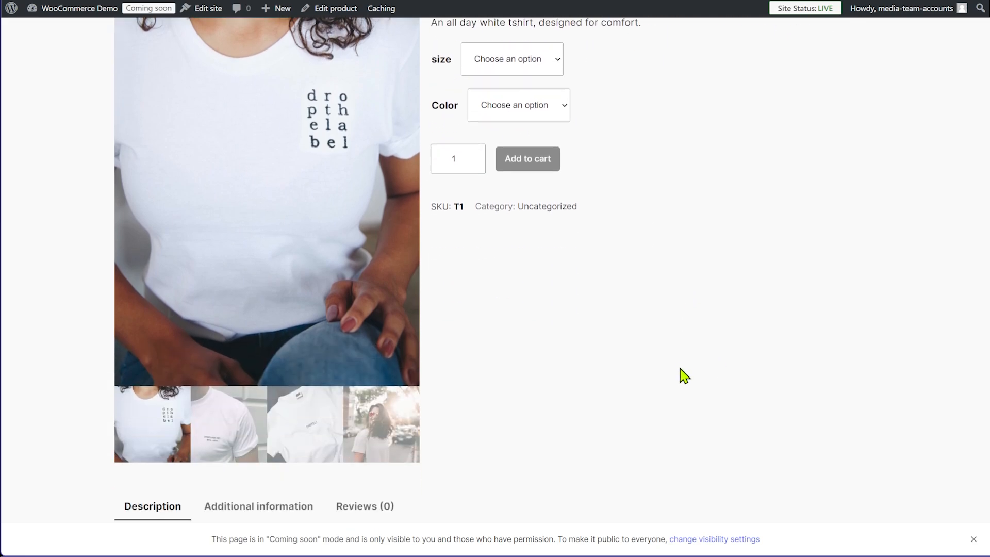
click(287, 269)
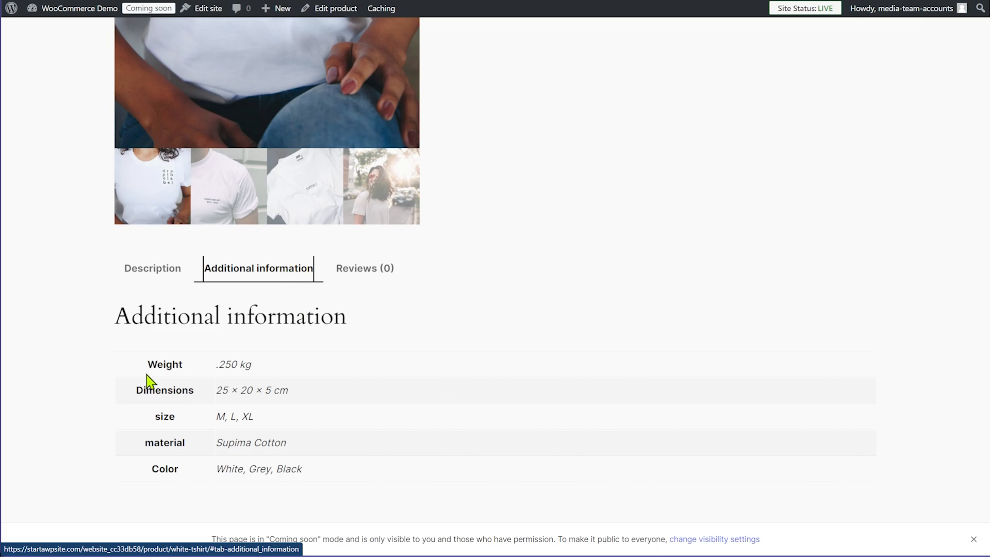
scroll(593, 490, up, 8)
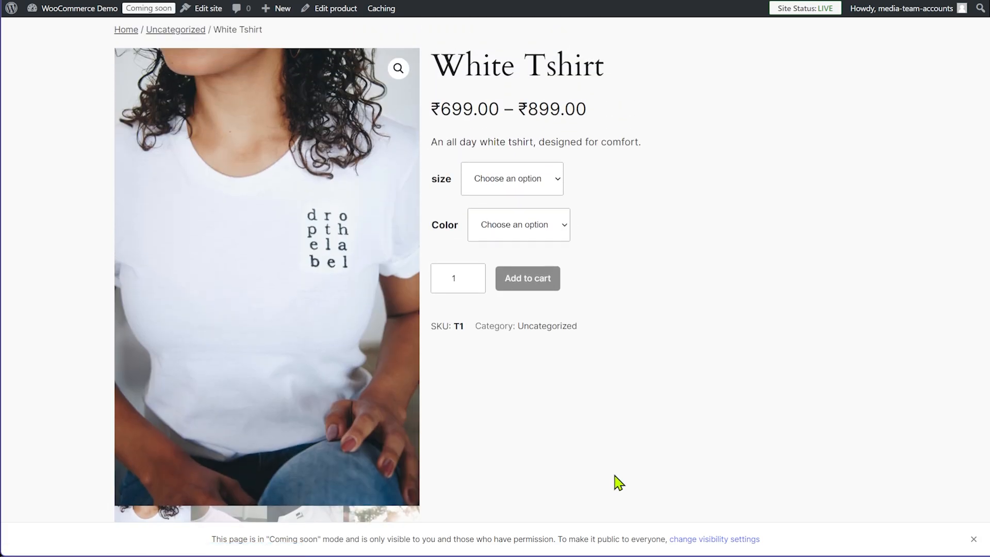
click(556, 247)
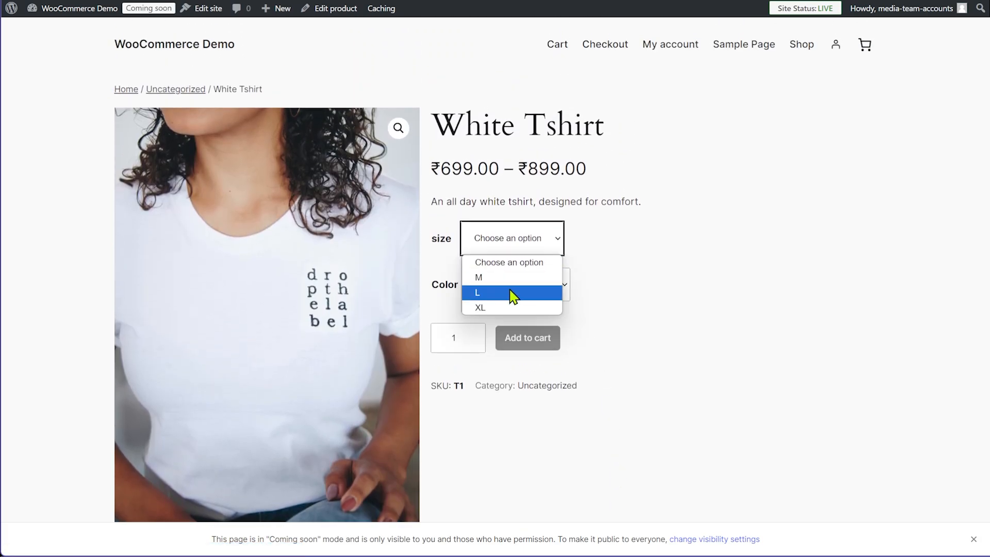
click(683, 274)
click(542, 293)
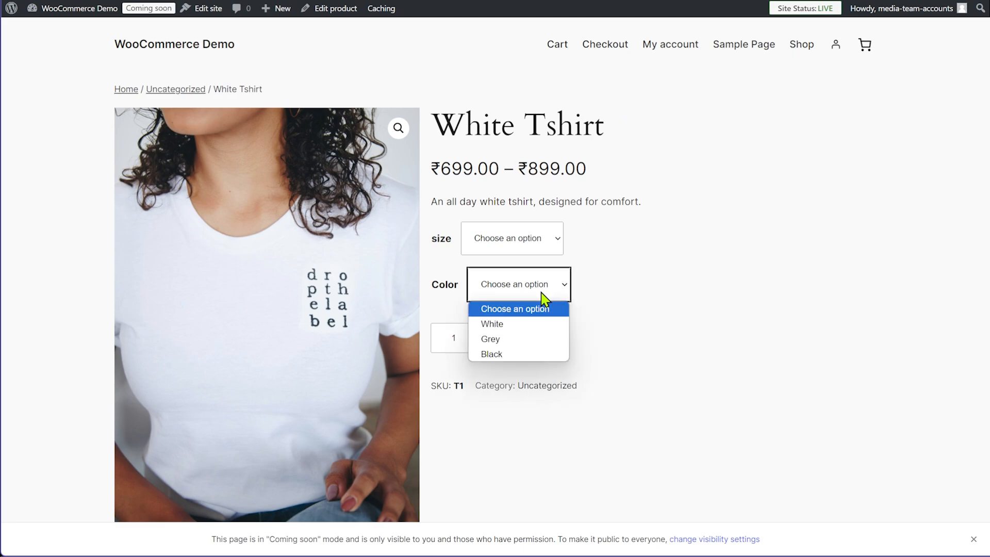
click(678, 298)
click(539, 251)
click(507, 307)
click(514, 297)
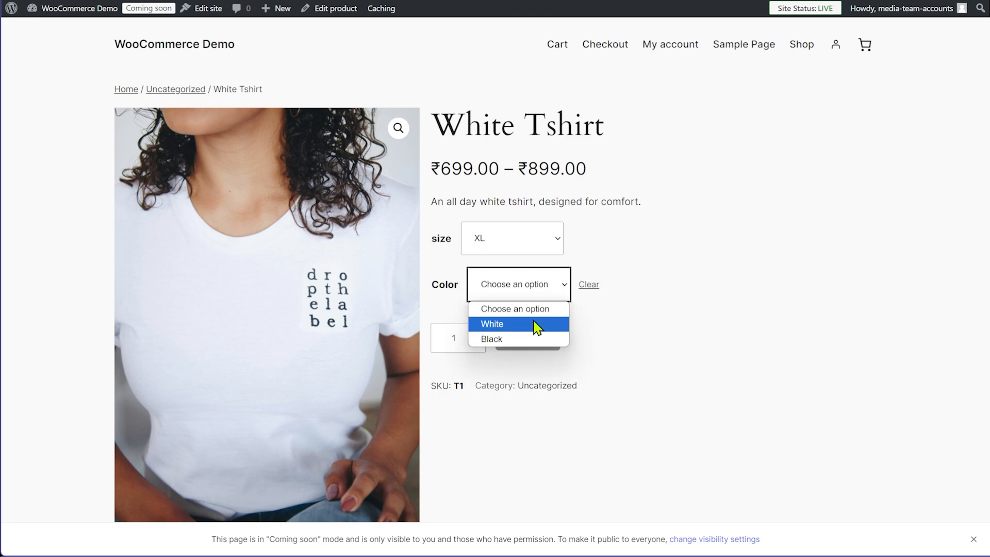
click(639, 325)
Compare the M and L prices, then add an XL Black tshirt to the cart
click(532, 251)
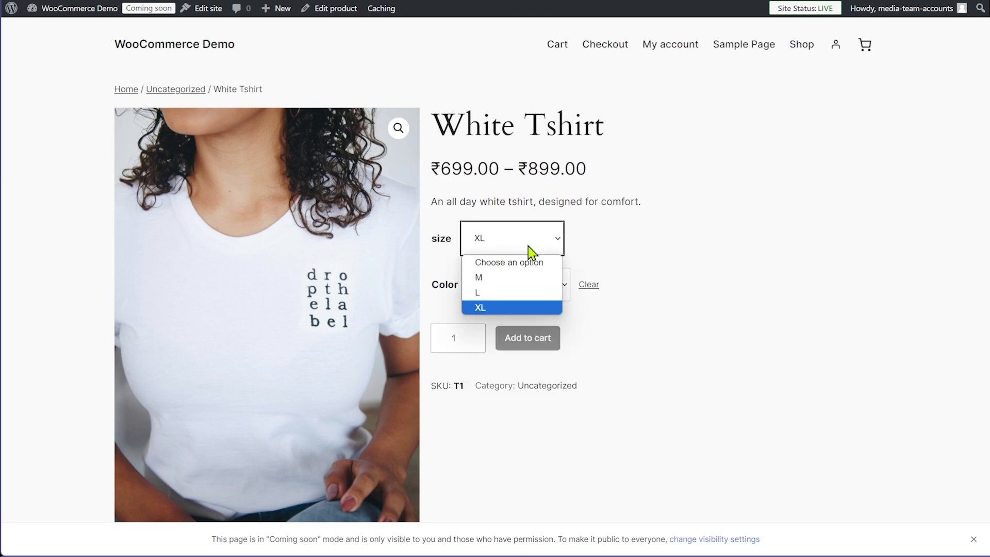
click(507, 281)
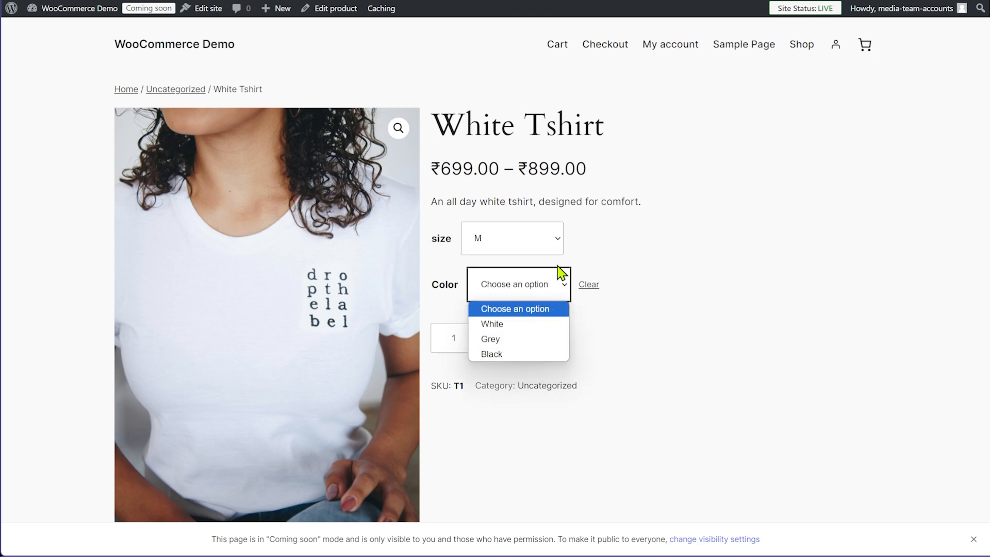
click(554, 254)
click(508, 292)
click(543, 292)
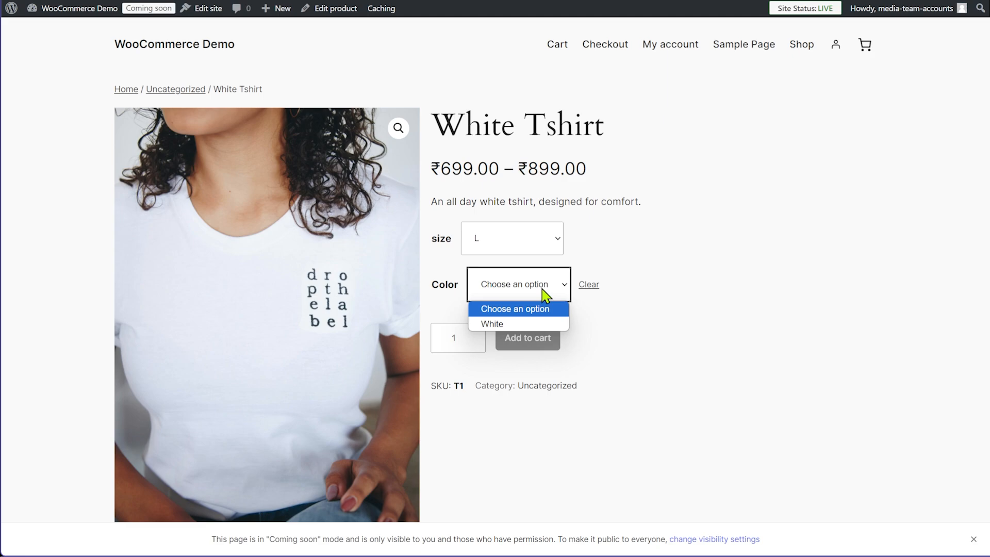
click(509, 331)
click(548, 249)
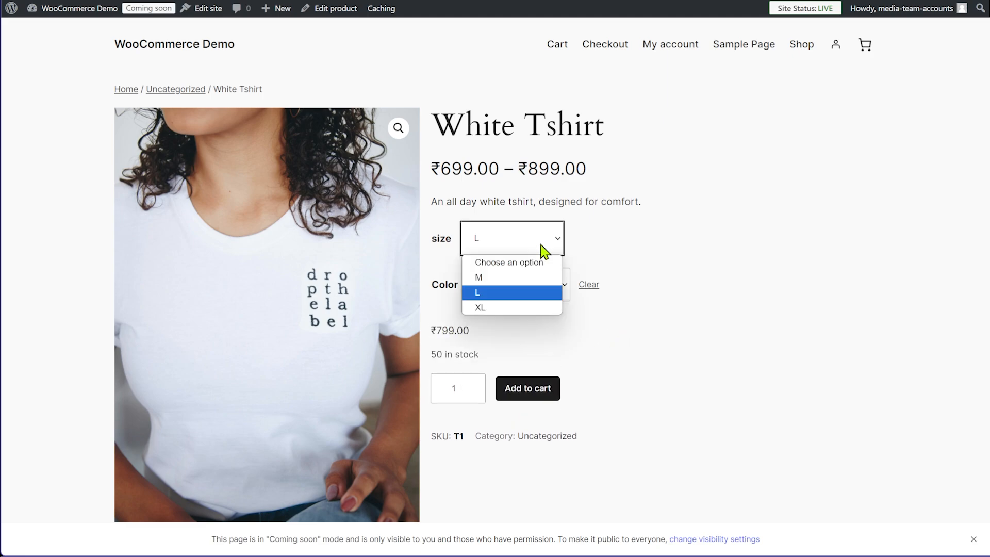
click(505, 281)
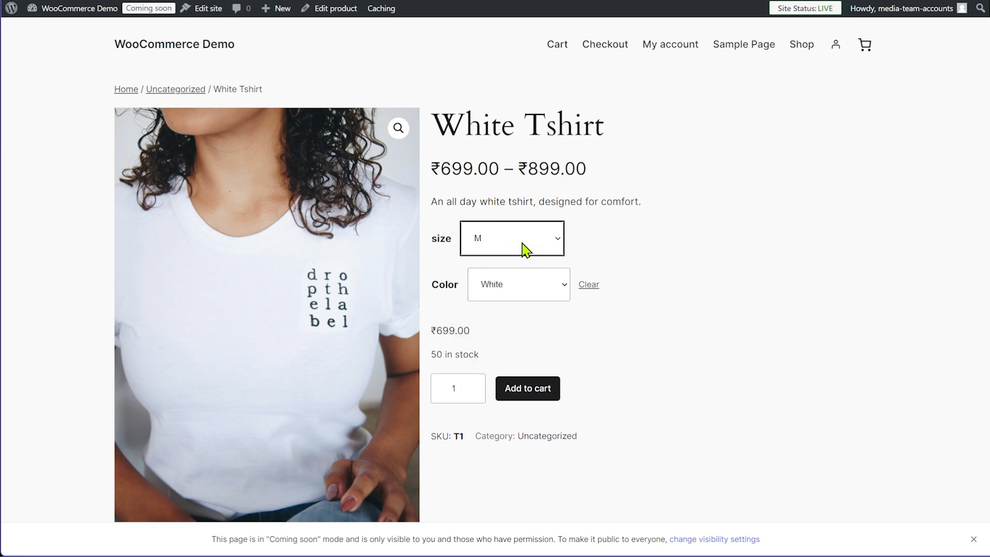
click(523, 248)
click(506, 309)
click(533, 297)
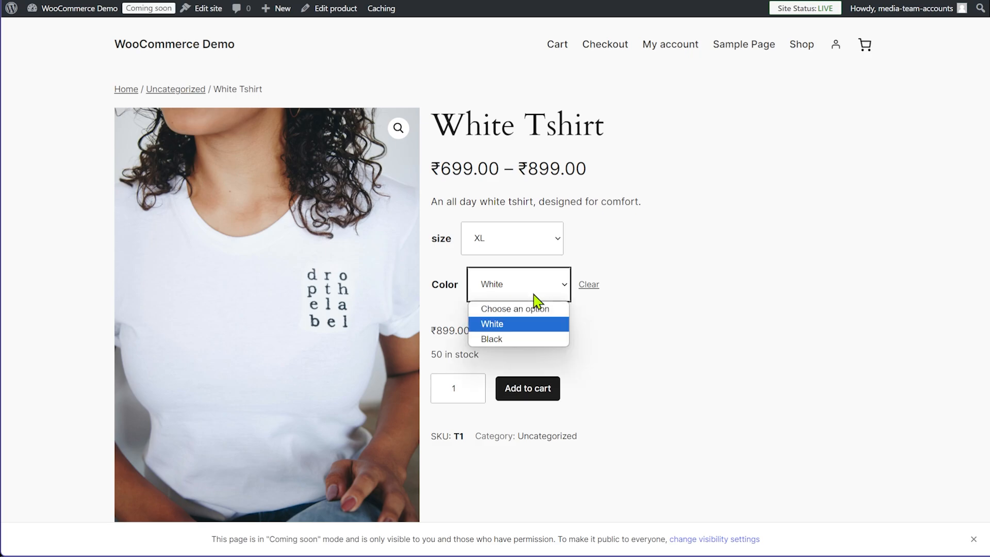
click(517, 340)
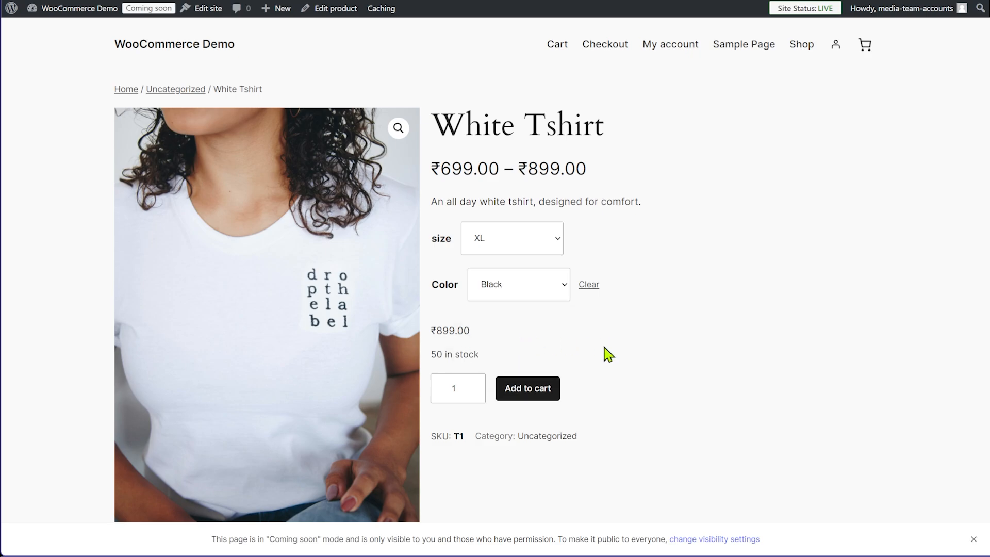
click(546, 392)
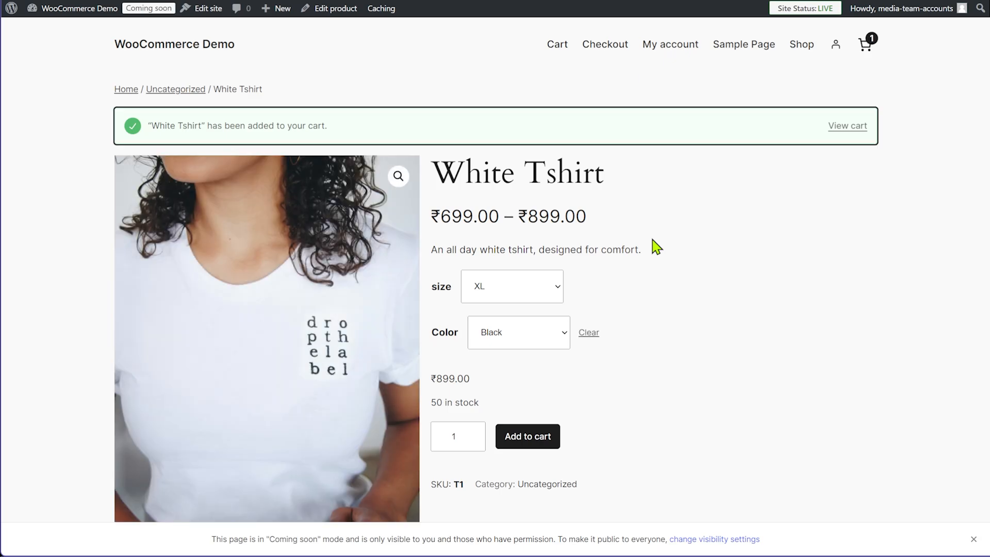
Return to the editor tab and load the store's home page
key(ctrl+shift+Tab)
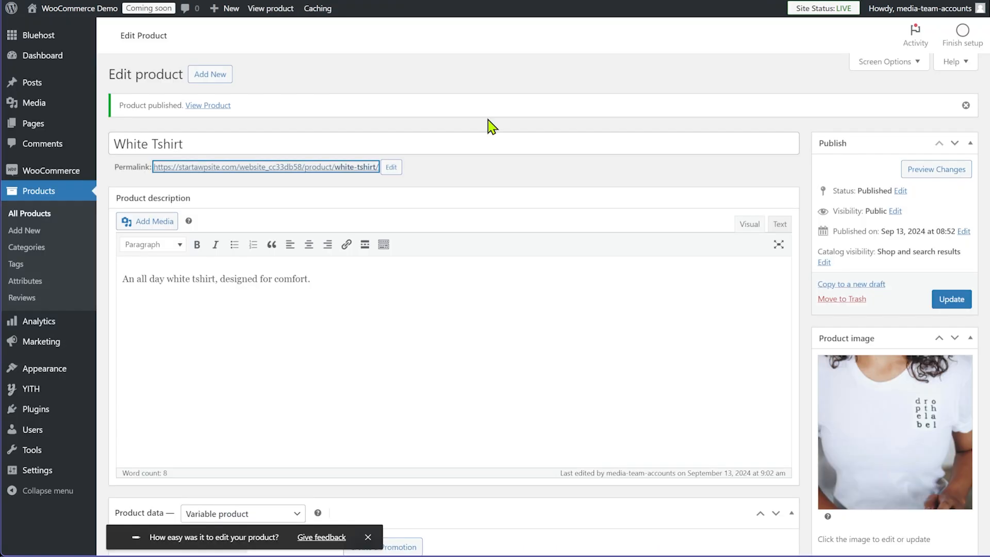
click(675, 170)
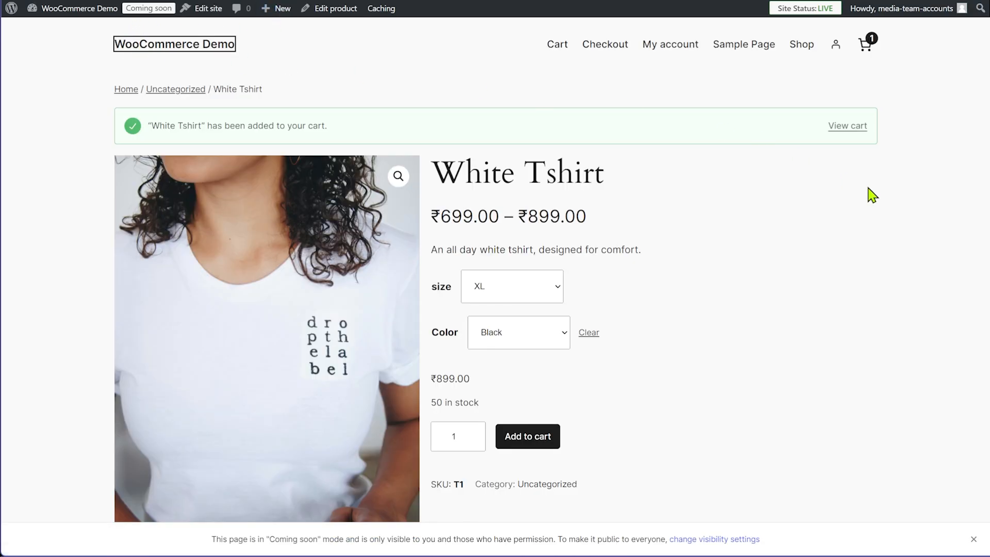
key(Return)
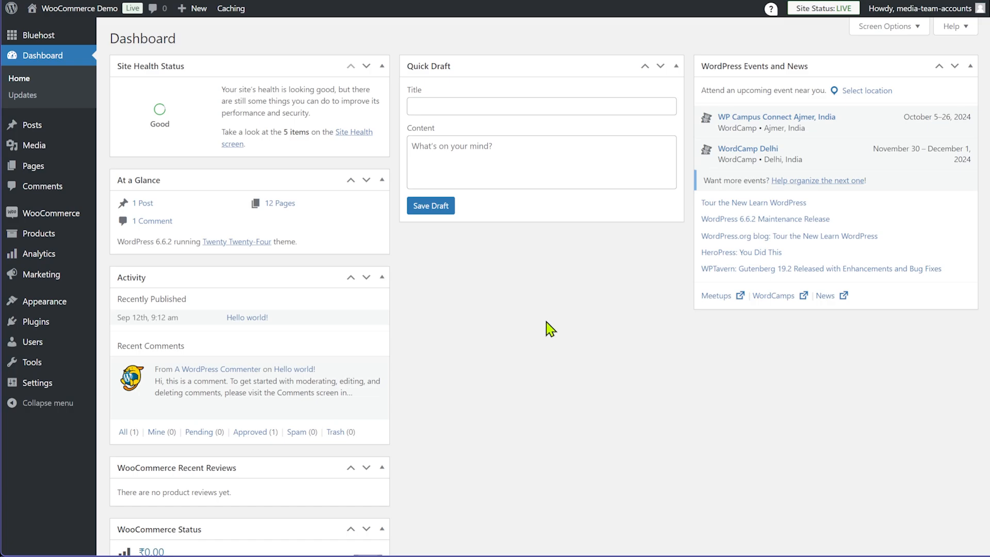
Go to Appearance > Themes and open Add New Theme to browse installable themes
mouse_move(40, 311)
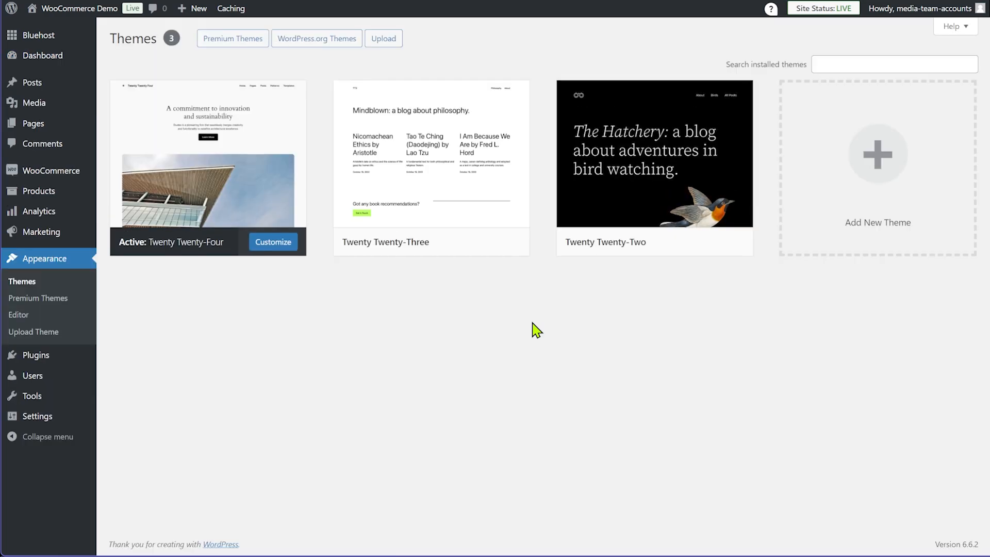
mouse_move(644, 193)
click(866, 172)
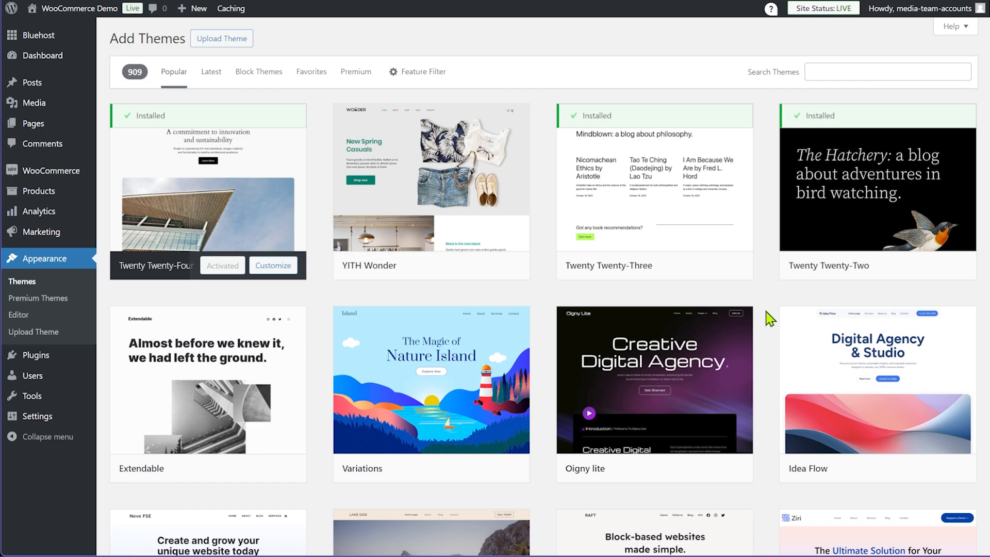
scroll(770, 319, down, 20)
scroll(769, 319, up, 20)
Search the theme directory for 'astra', then install and activate the Astra theme
click(850, 69)
text(astra)
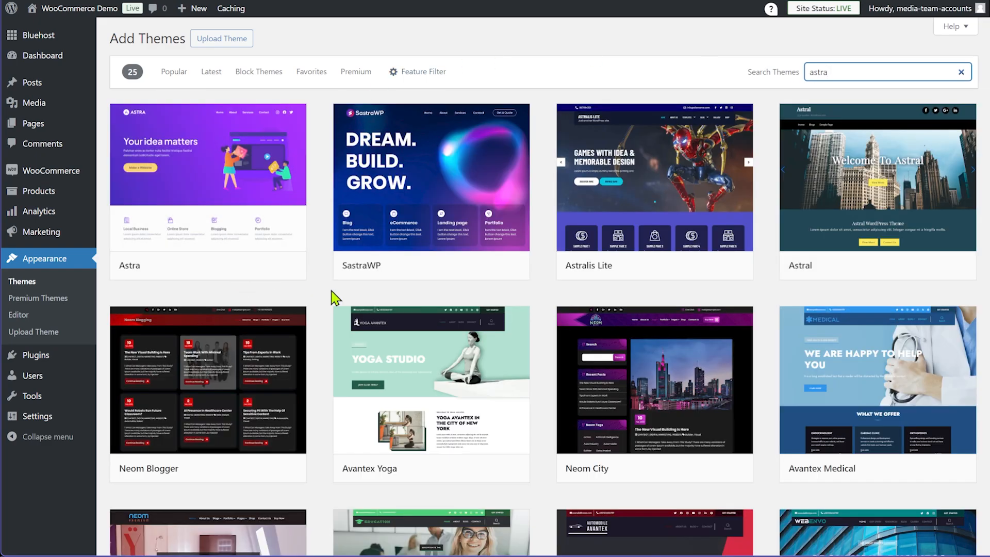
mouse_move(221, 249)
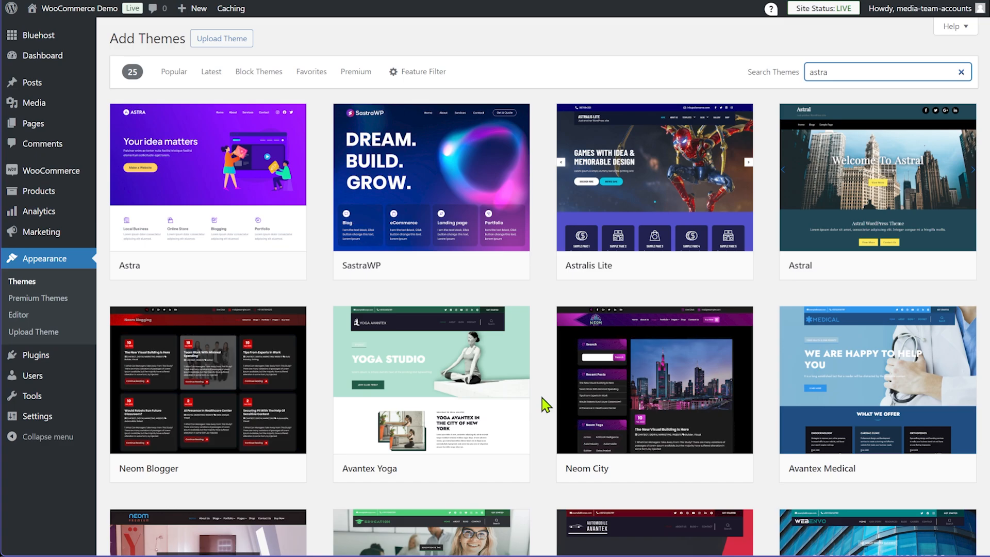
mouse_move(223, 222)
mouse_move(176, 189)
mouse_move(234, 281)
click(221, 265)
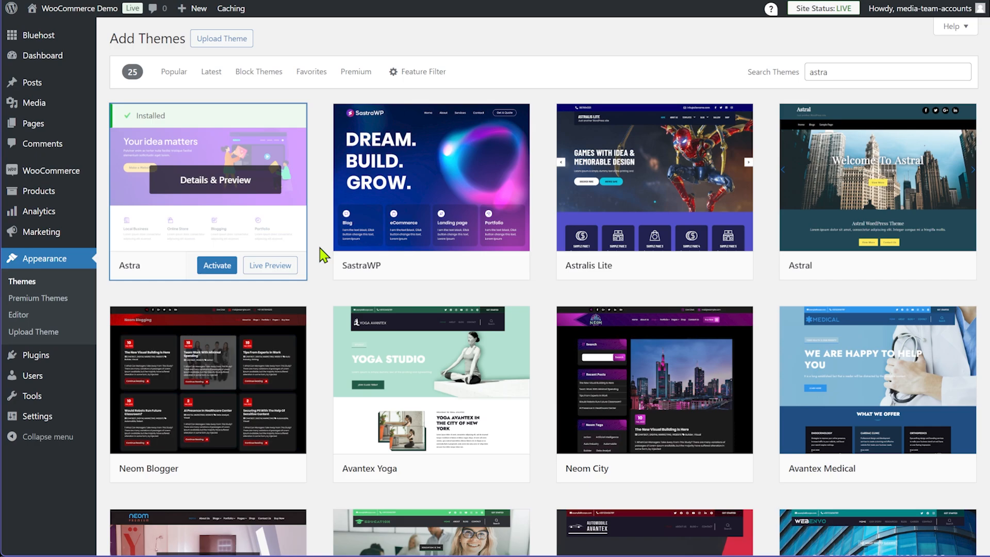
click(217, 265)
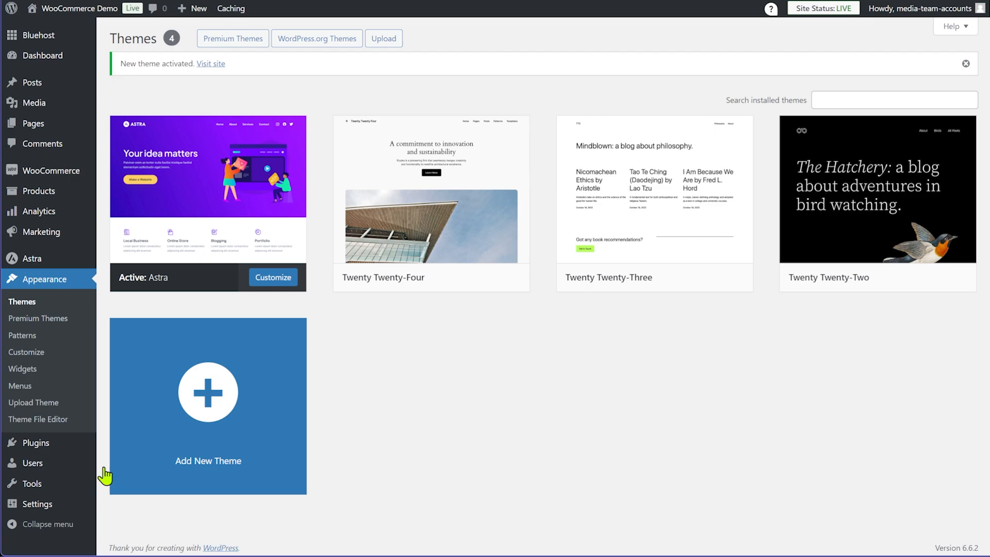
Search plugins for 'starter templates', then install and activate the Starter Templates plugin
mouse_move(61, 455)
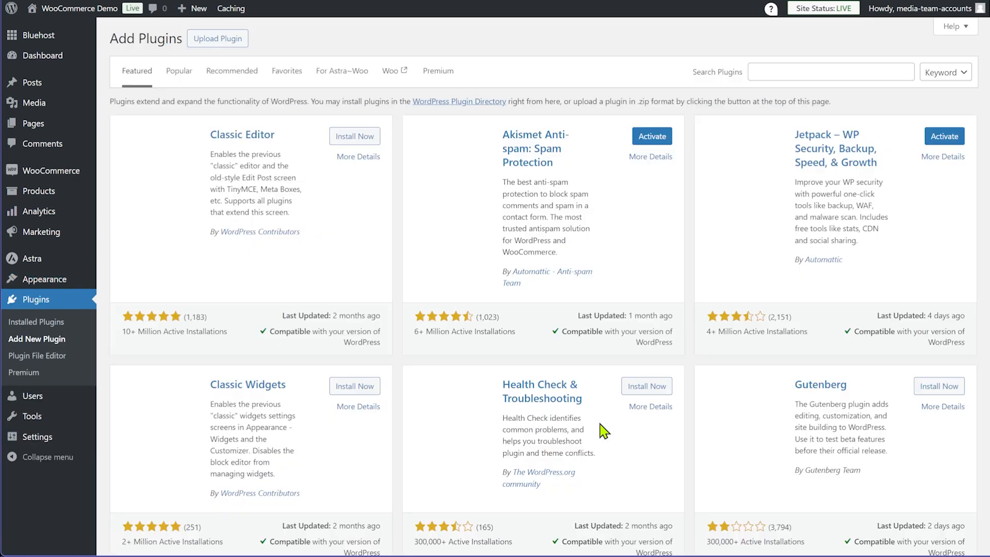
click(791, 77)
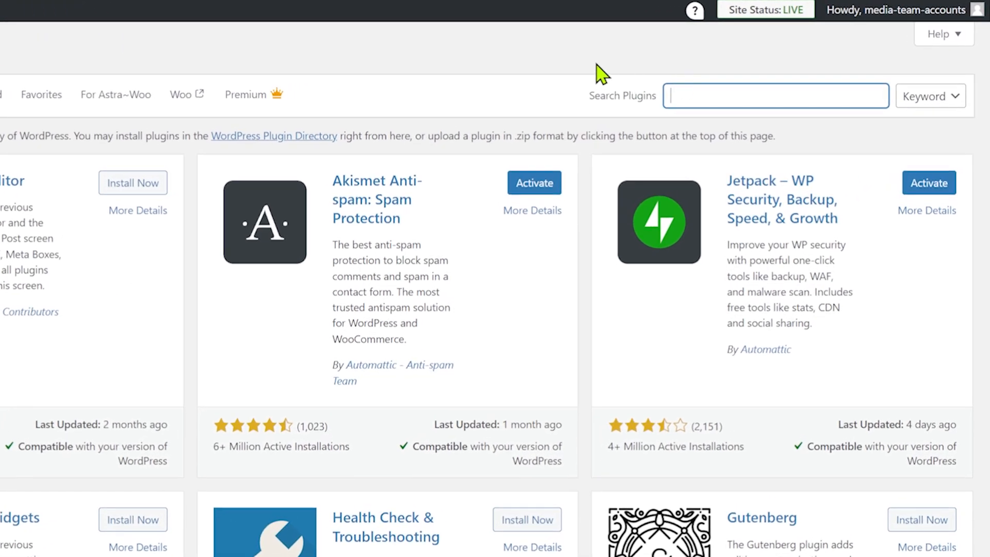
text(starter templates)
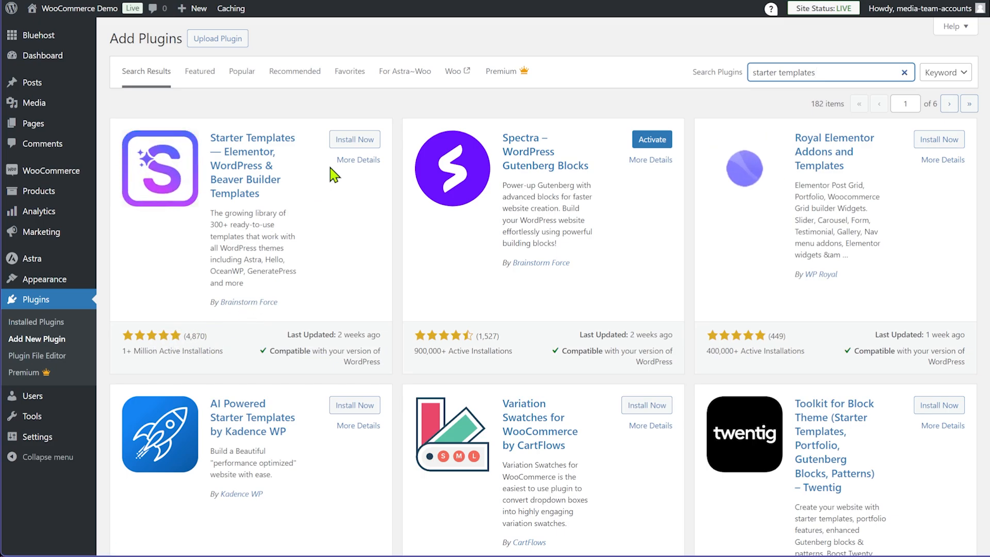
click(370, 144)
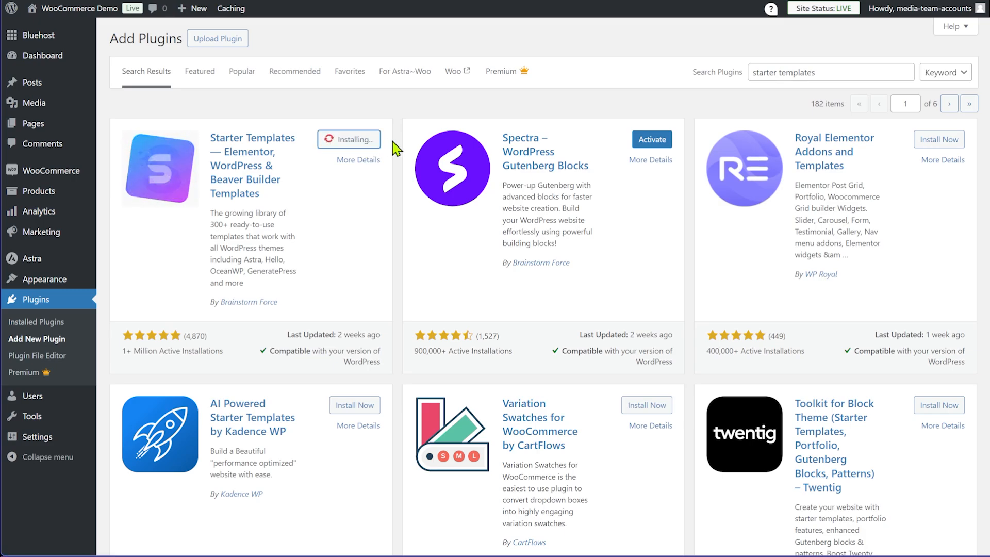
click(350, 142)
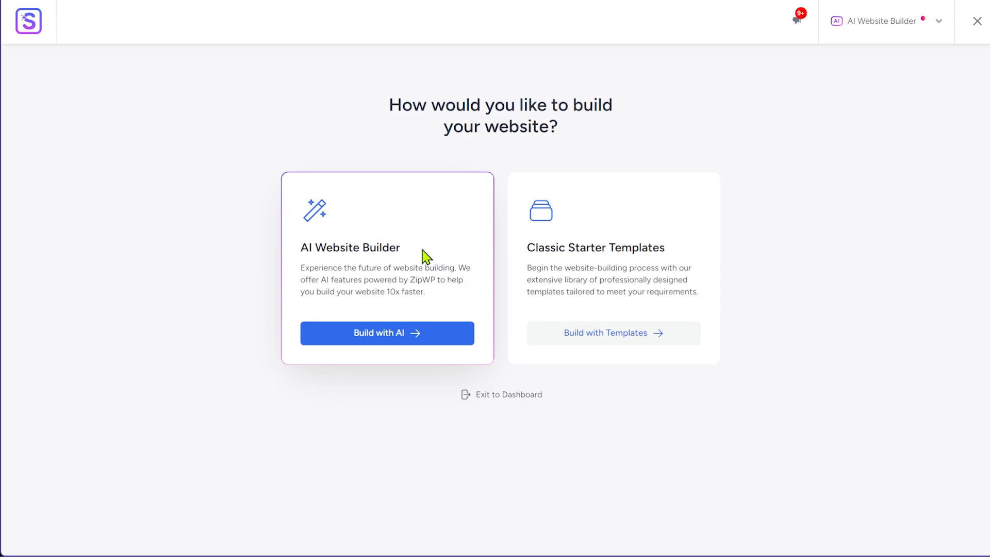
Choose Build with Templates and browse the template gallery
click(629, 336)
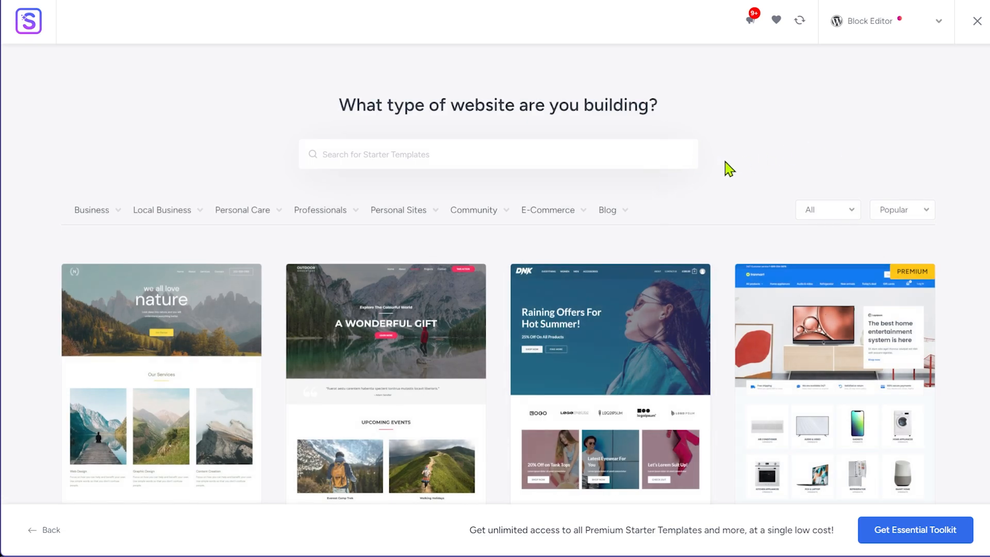
scroll(984, 237, down, 15)
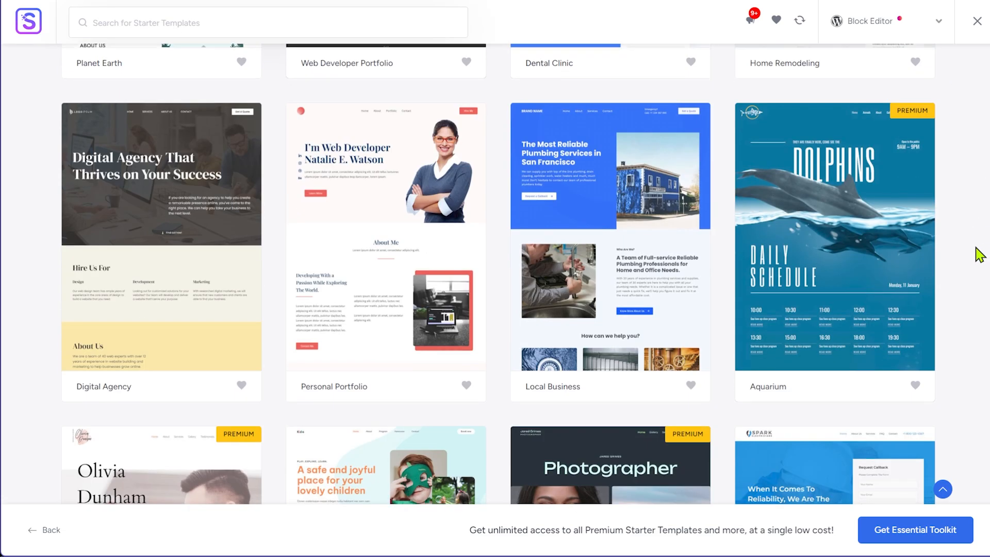
scroll(979, 255, down, 20)
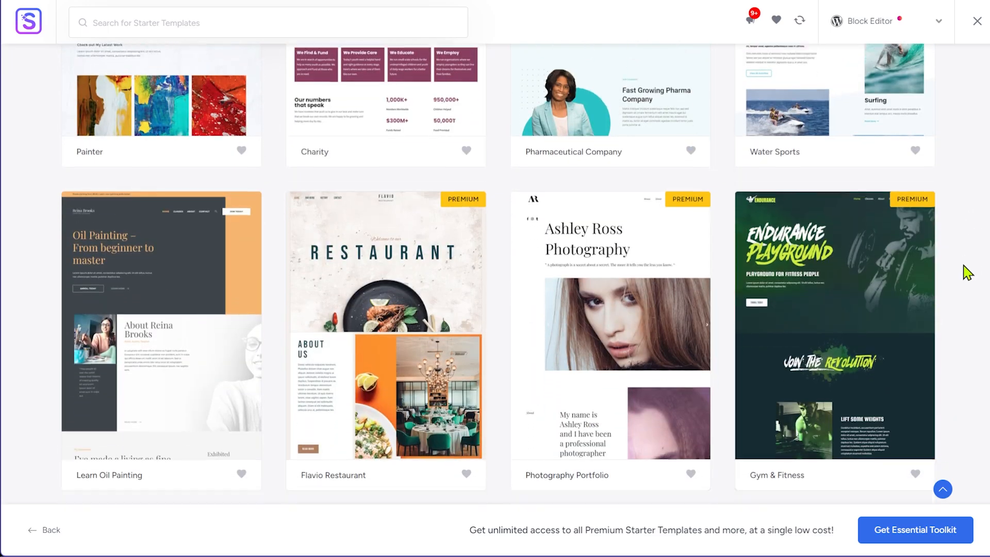
scroll(967, 272, down, 20)
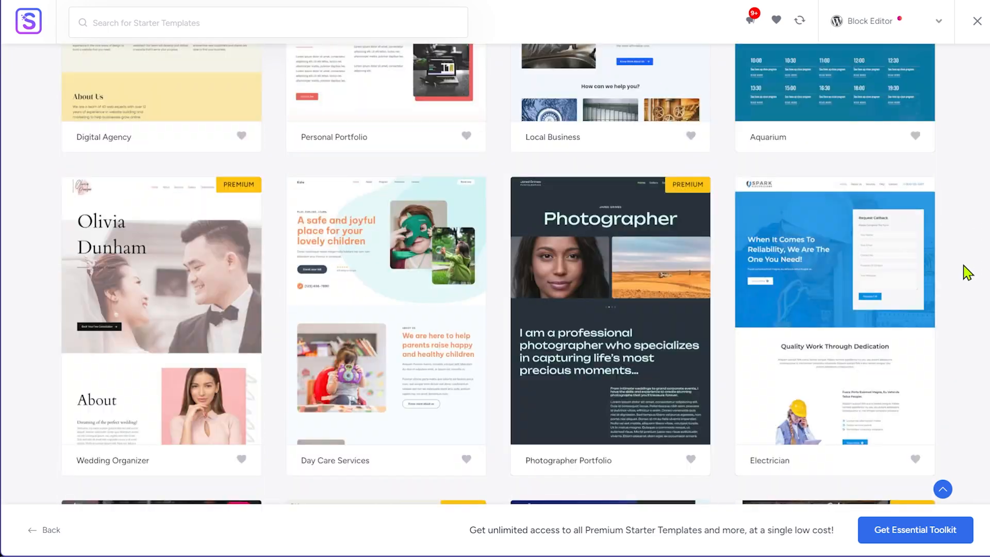
scroll(967, 272, up, 15)
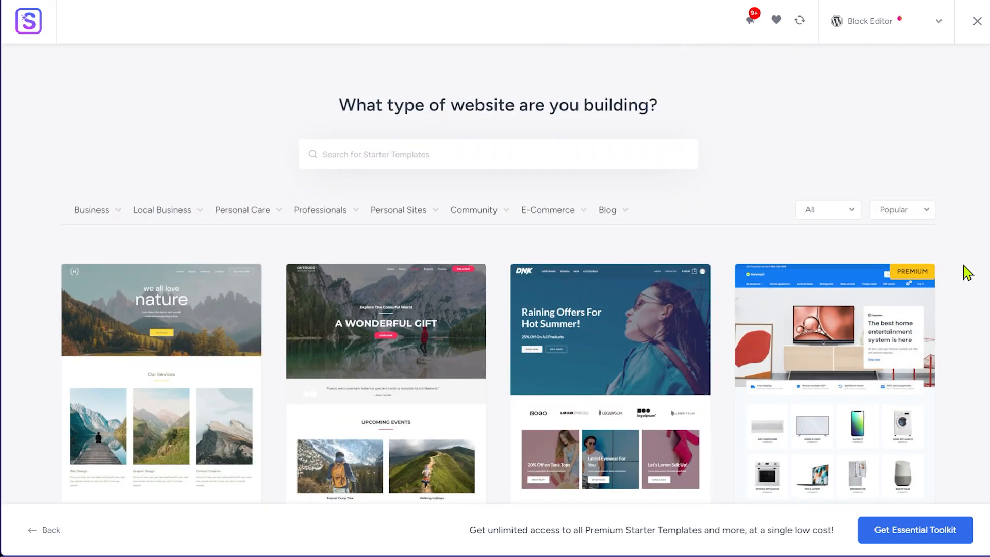
Filter the gallery to E-Commerce templates and look through designs like Home and Garden Decor
click(544, 211)
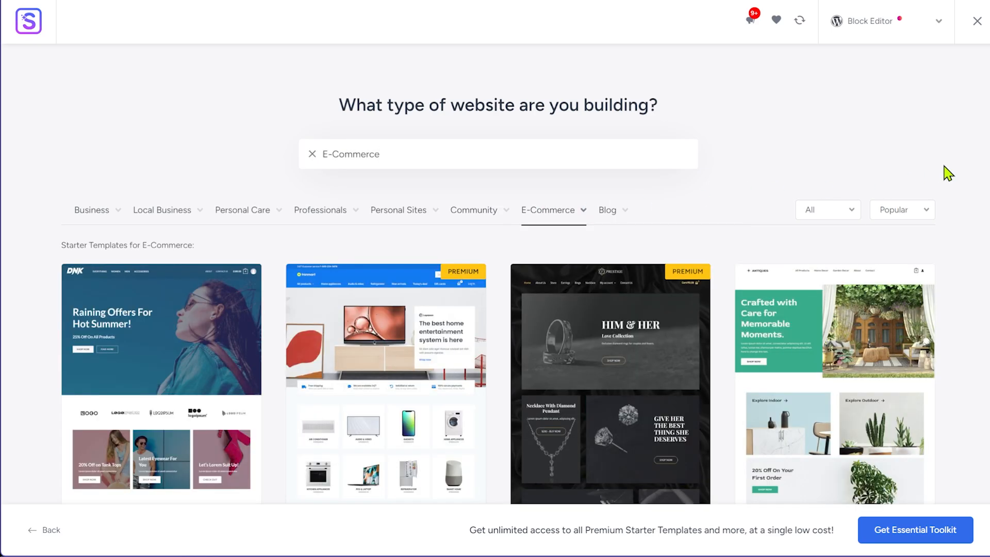
scroll(949, 175, down, 20)
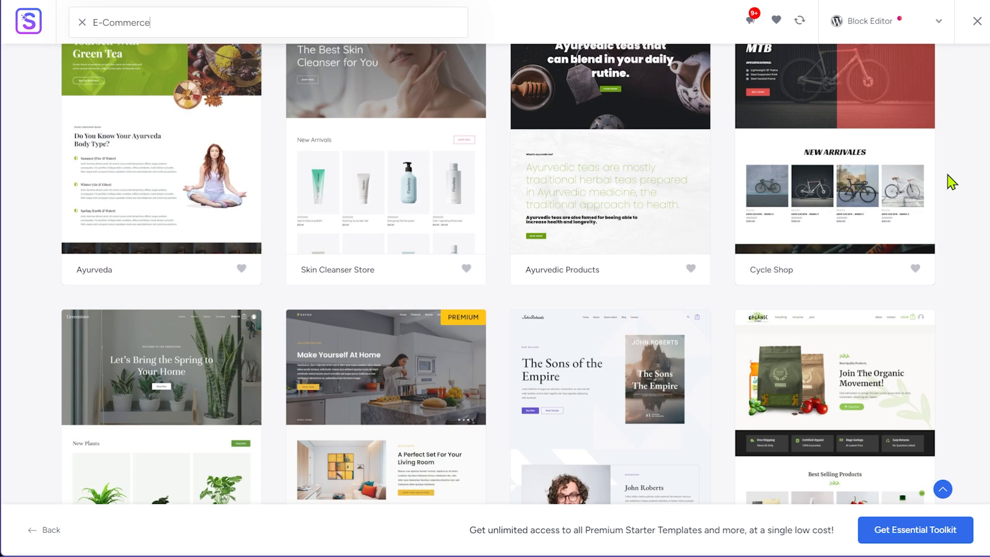
scroll(953, 187, down, 3)
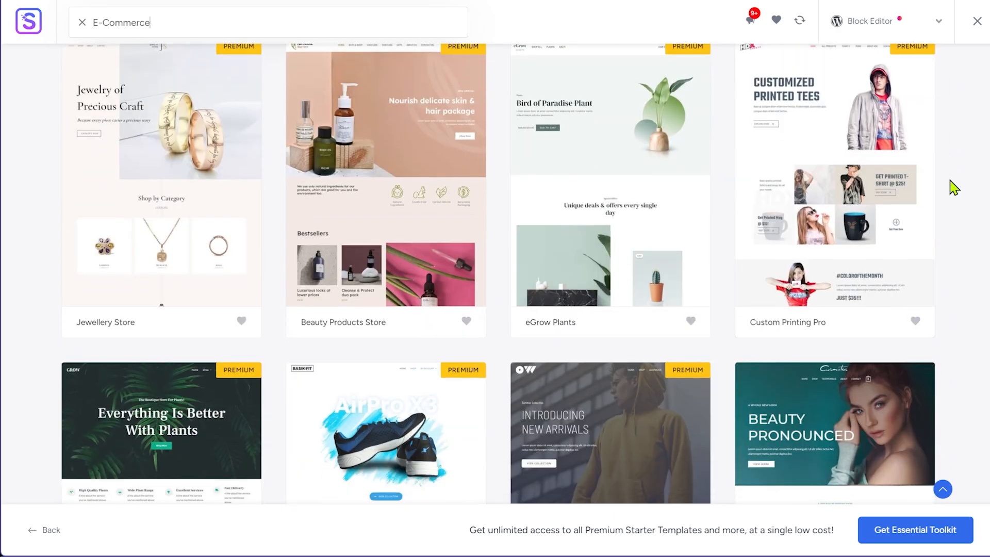
scroll(953, 213, down, 5)
scroll(953, 213, down, 3)
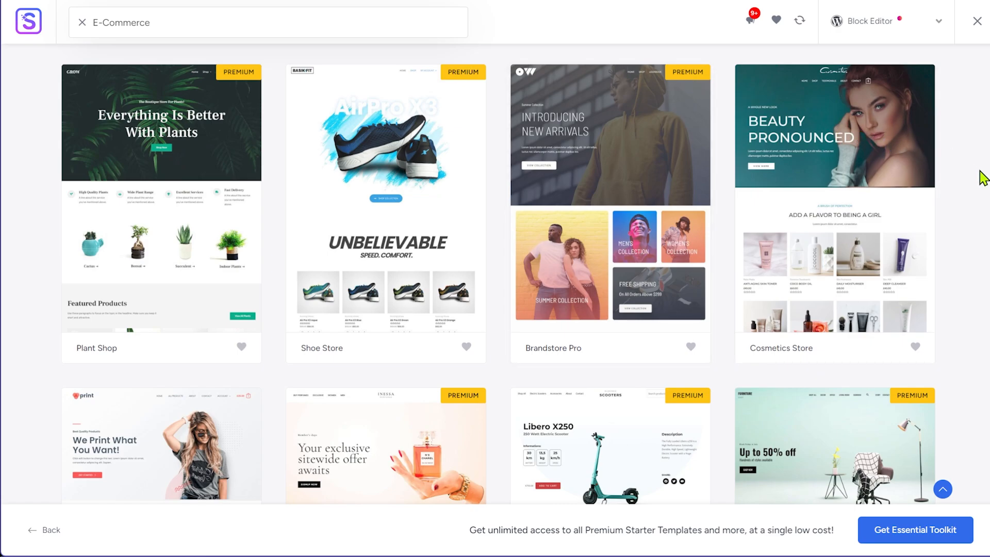
scroll(983, 193, down, 20)
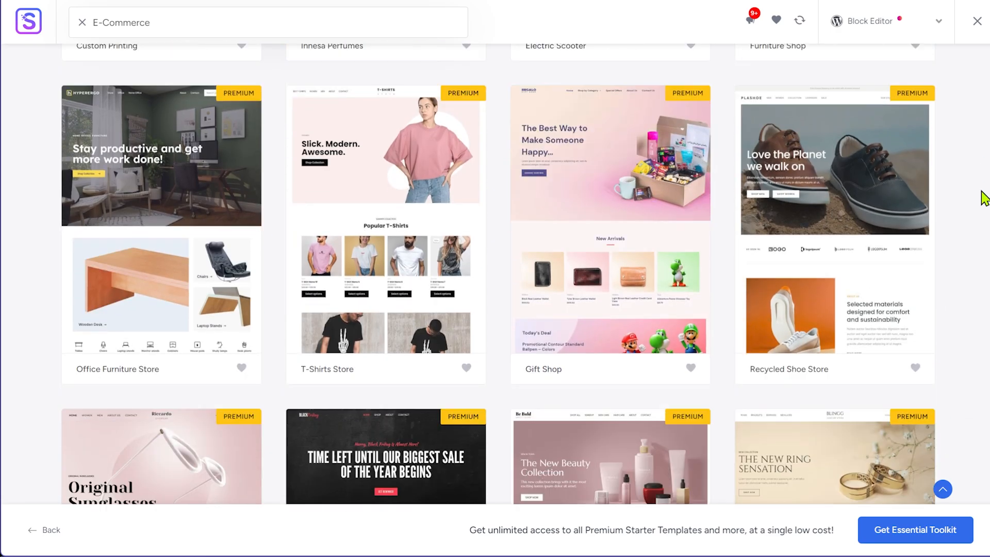
scroll(983, 197, down, 12)
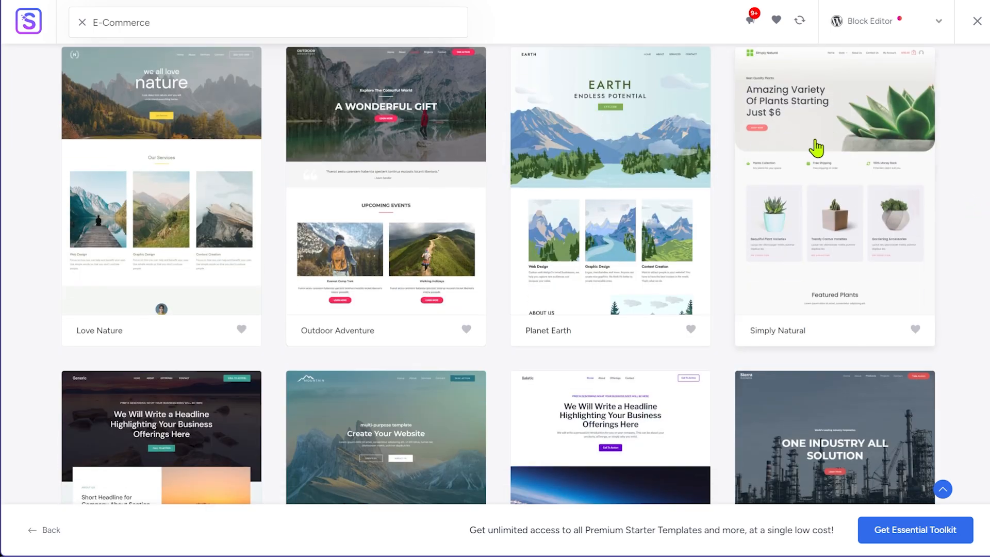
scroll(794, 211, up, 1)
scroll(103, 260, up, 2)
scroll(923, 327, up, 15)
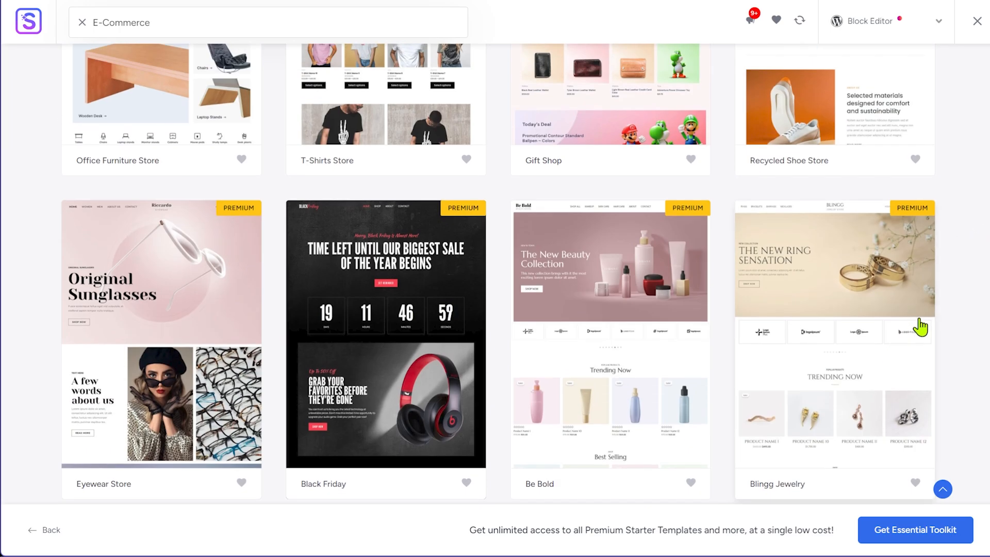
scroll(971, 291, up, 20)
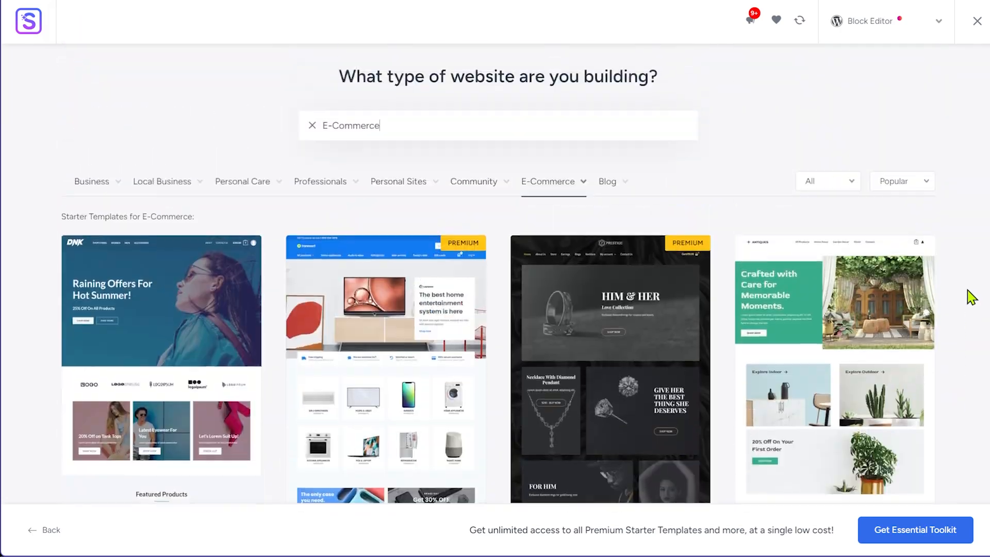
scroll(971, 298, down, 5)
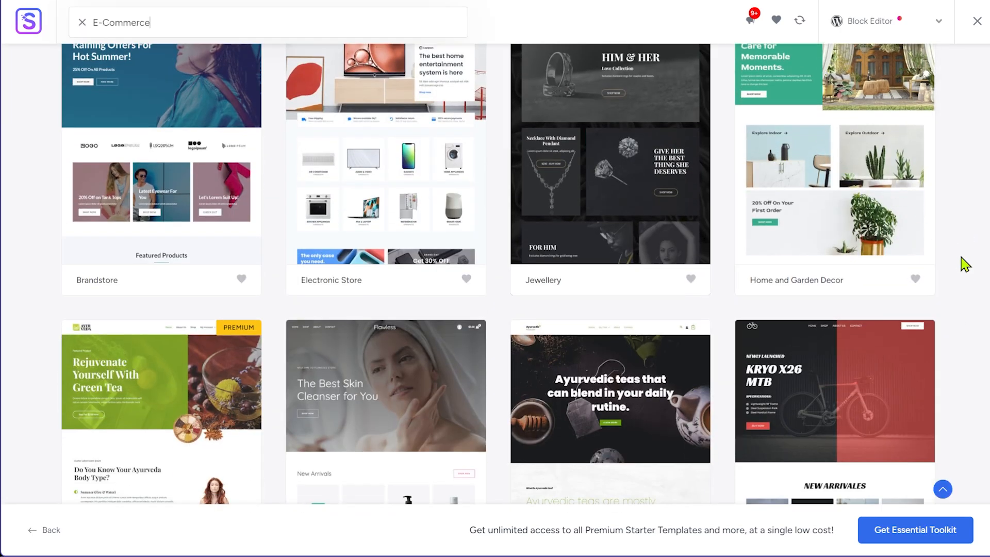
scroll(969, 265, up, 3)
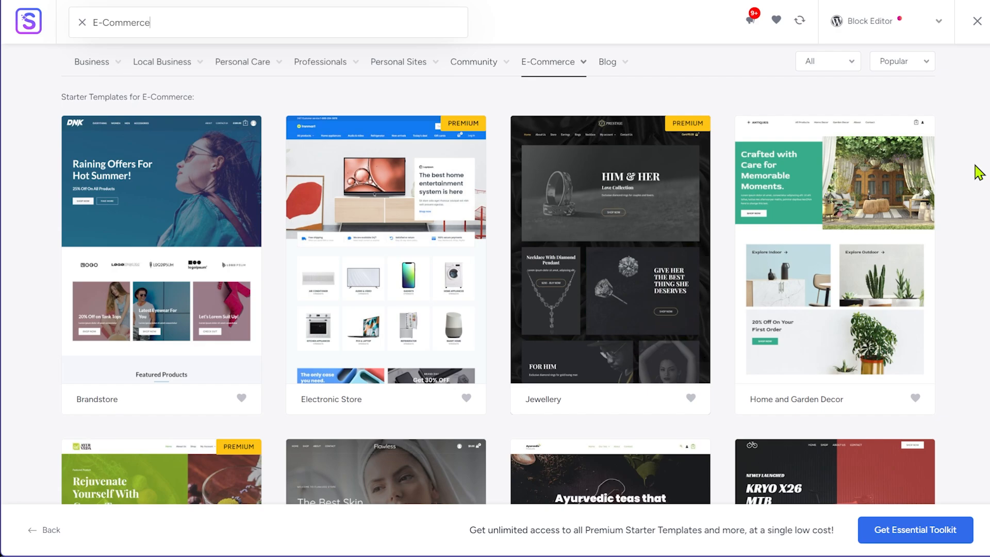
Pick the Home and Garden Decor template, compare font pairs, and choose Lexend & DM Sans
click(839, 291)
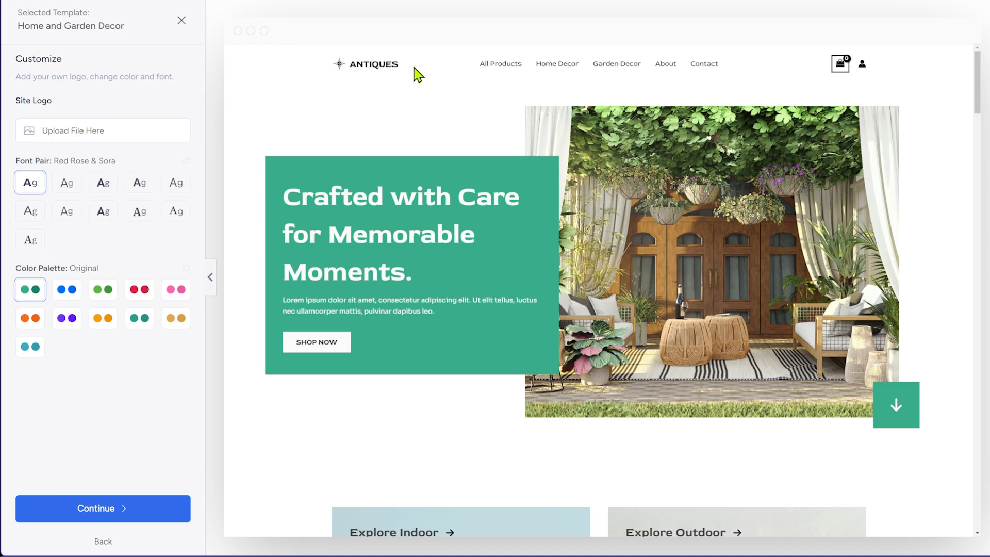
click(67, 184)
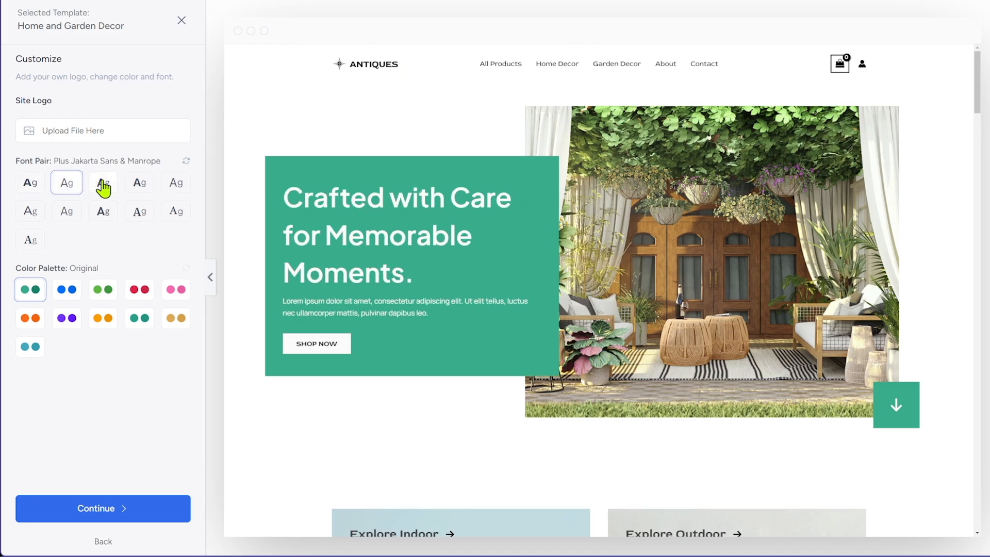
click(103, 186)
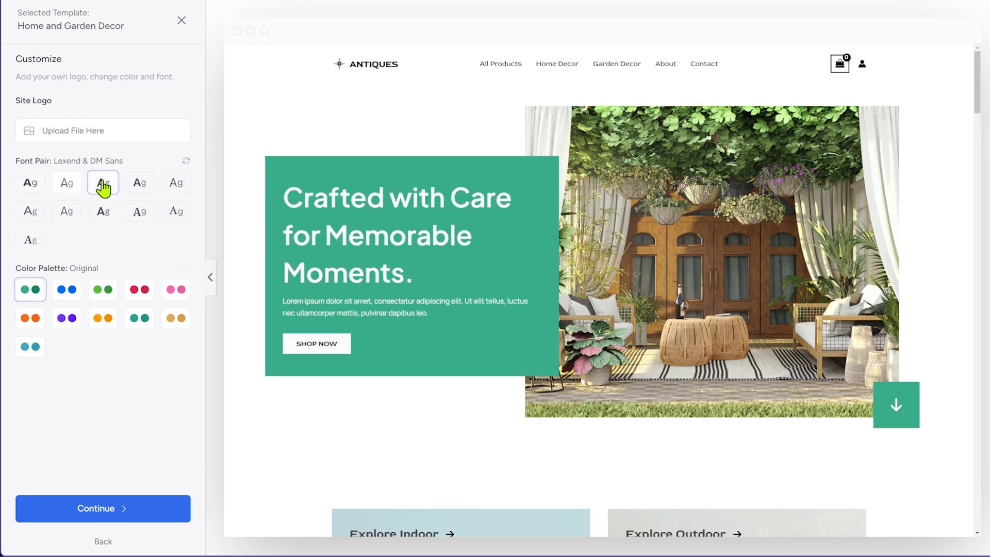
click(147, 190)
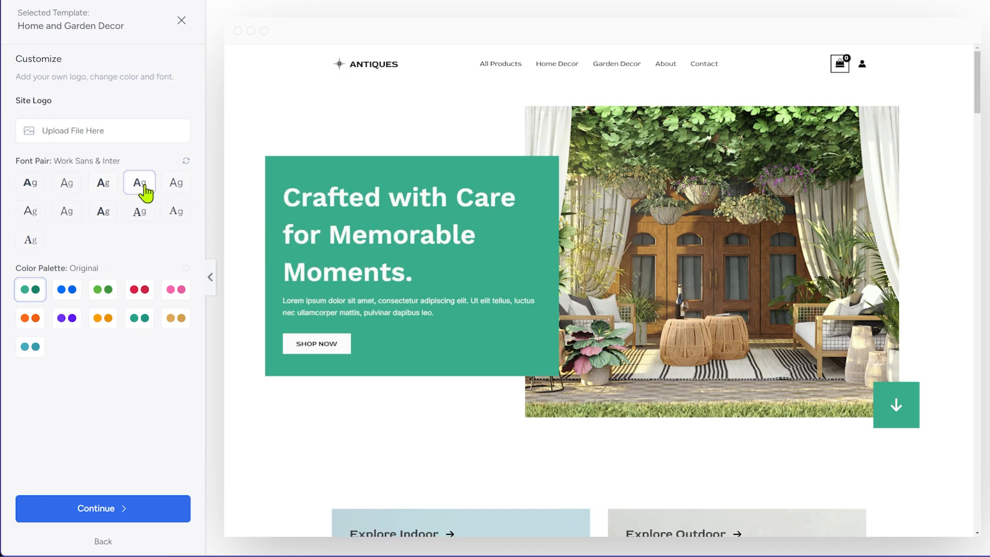
click(173, 195)
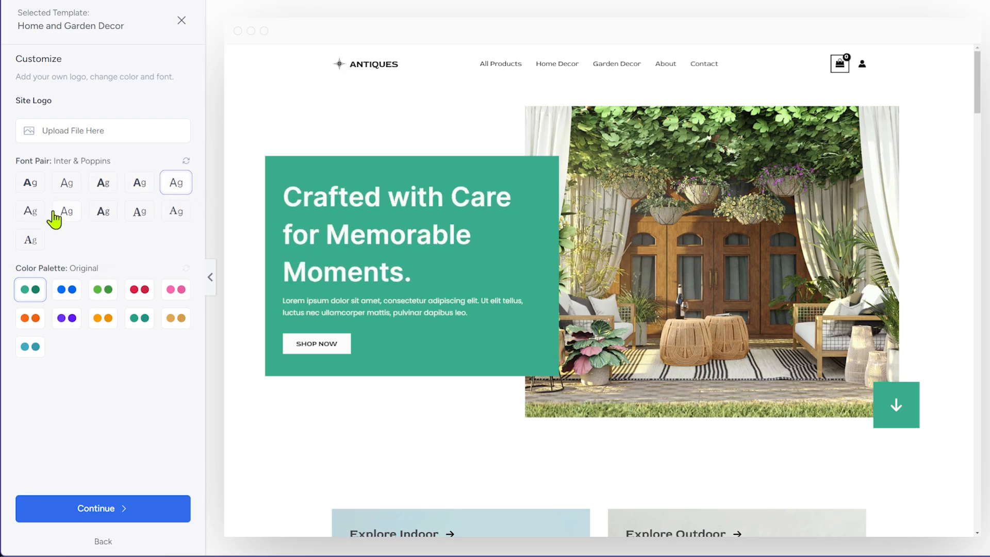
click(32, 216)
click(63, 215)
click(98, 221)
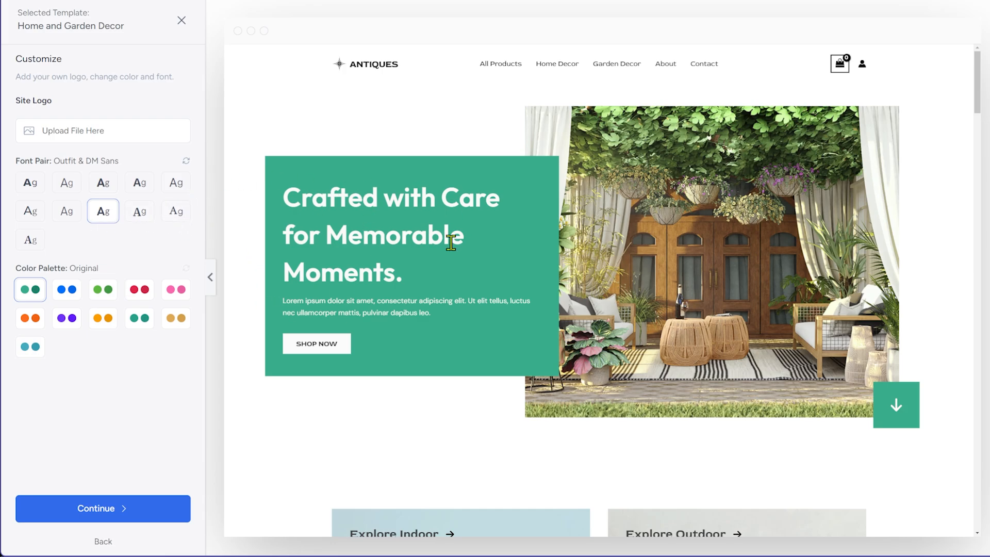
click(140, 213)
click(167, 221)
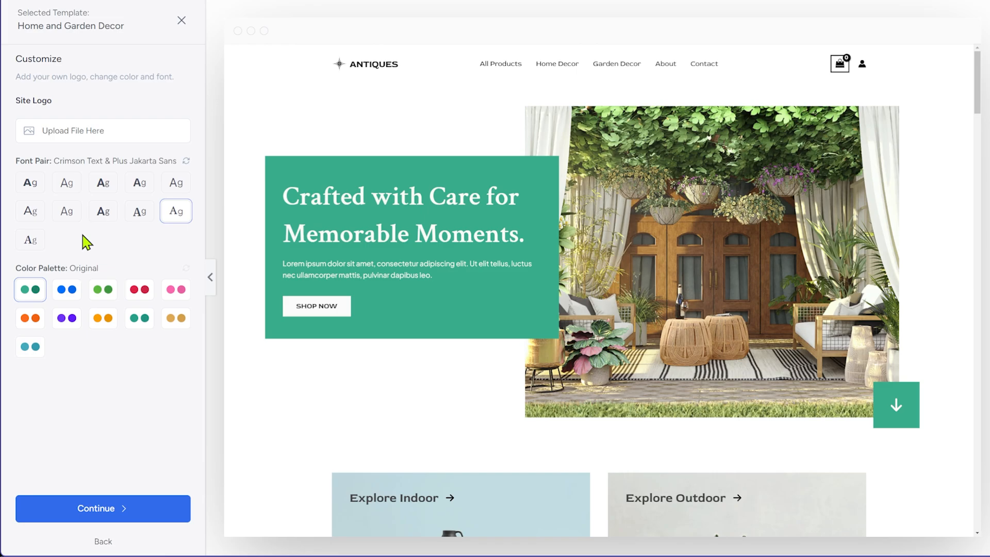
click(31, 244)
click(109, 186)
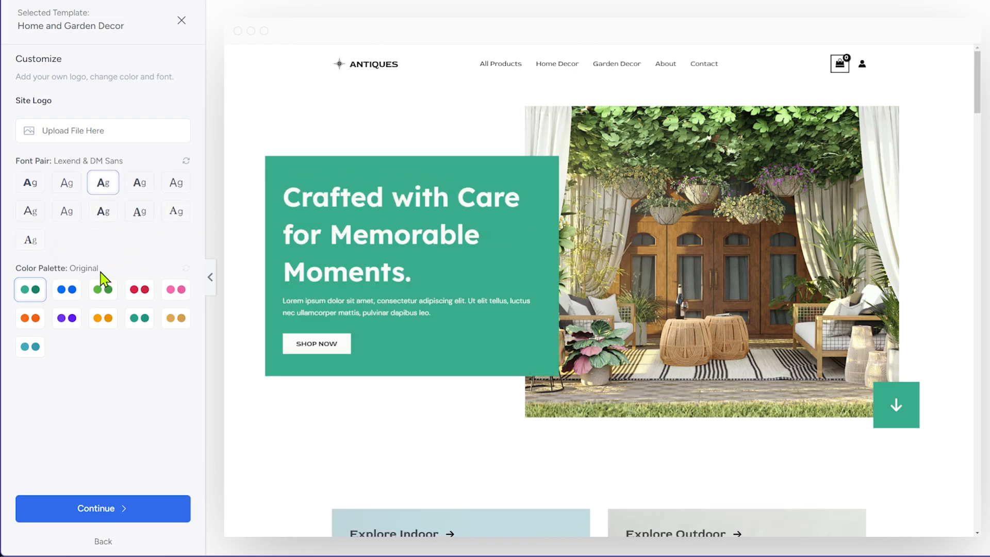
Preview the colour palettes, settle on the Original palette, and continue to feature selection
click(65, 290)
click(103, 290)
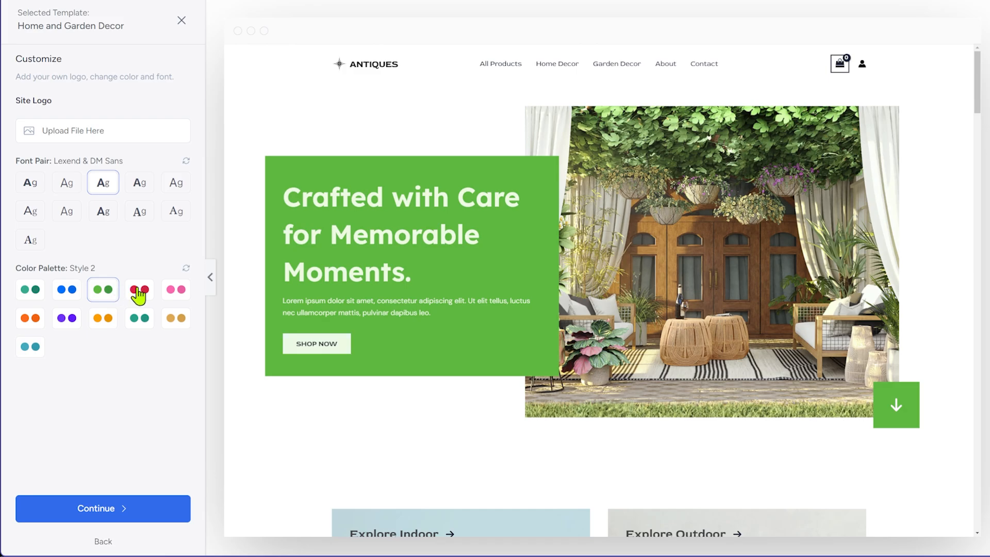
click(138, 291)
click(178, 292)
click(31, 318)
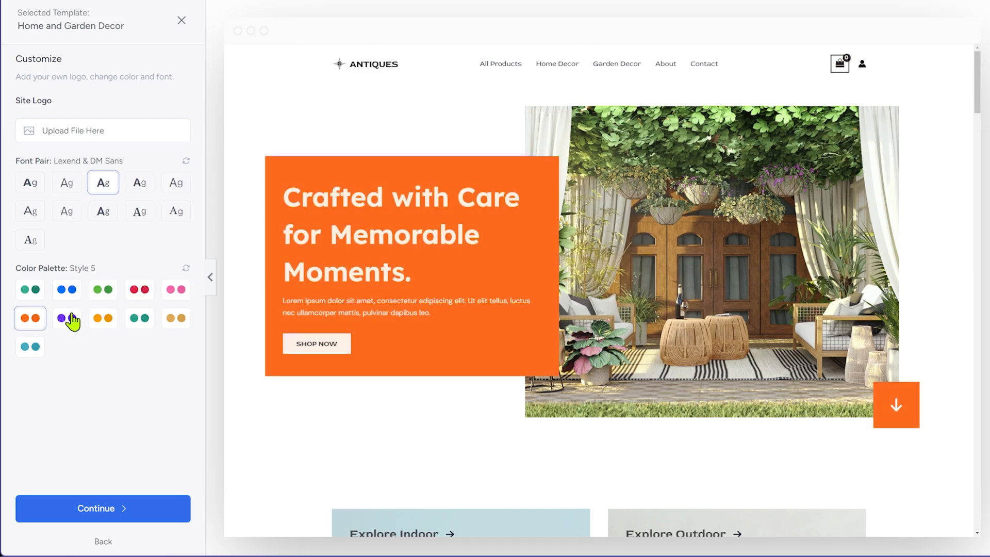
click(69, 318)
click(103, 318)
click(176, 318)
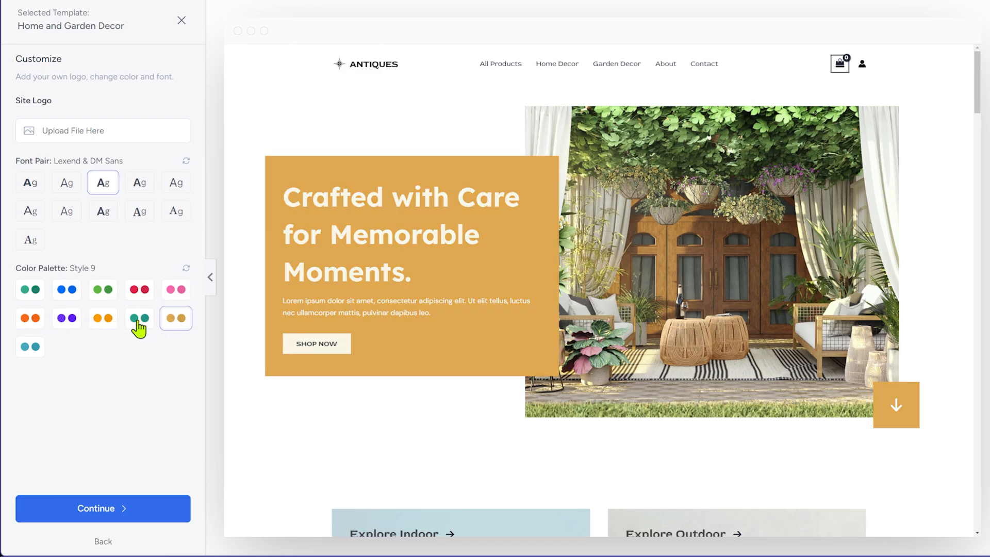
click(138, 322)
click(32, 294)
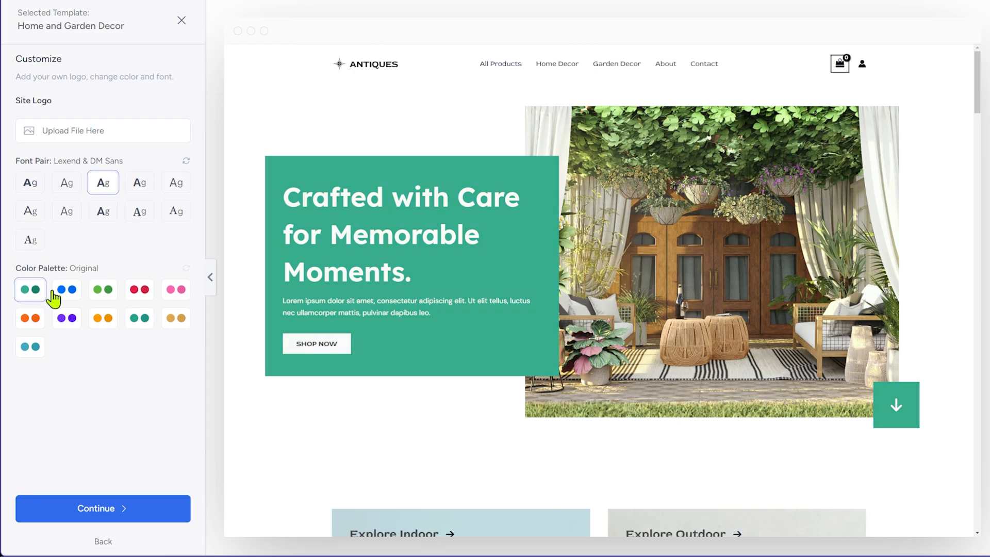
click(110, 304)
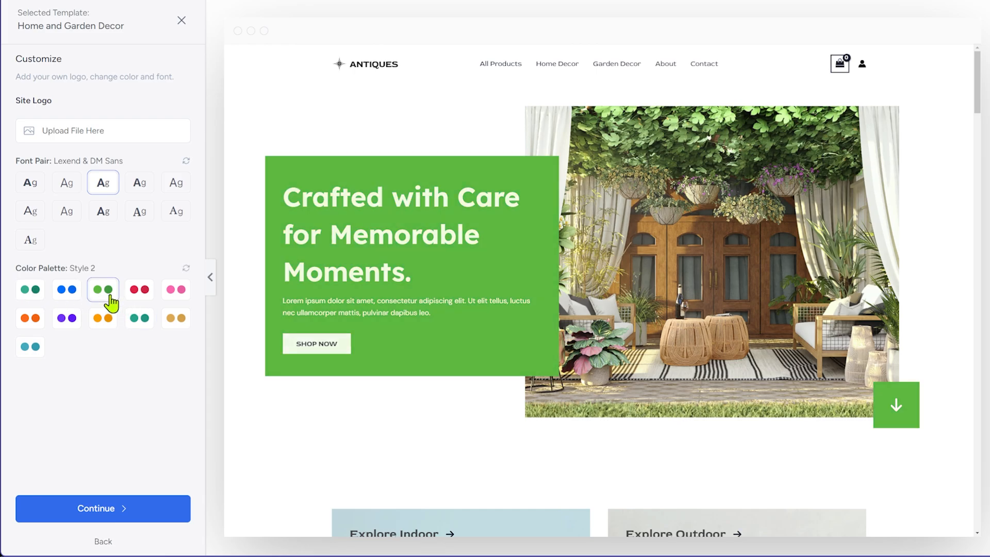
click(135, 323)
click(30, 290)
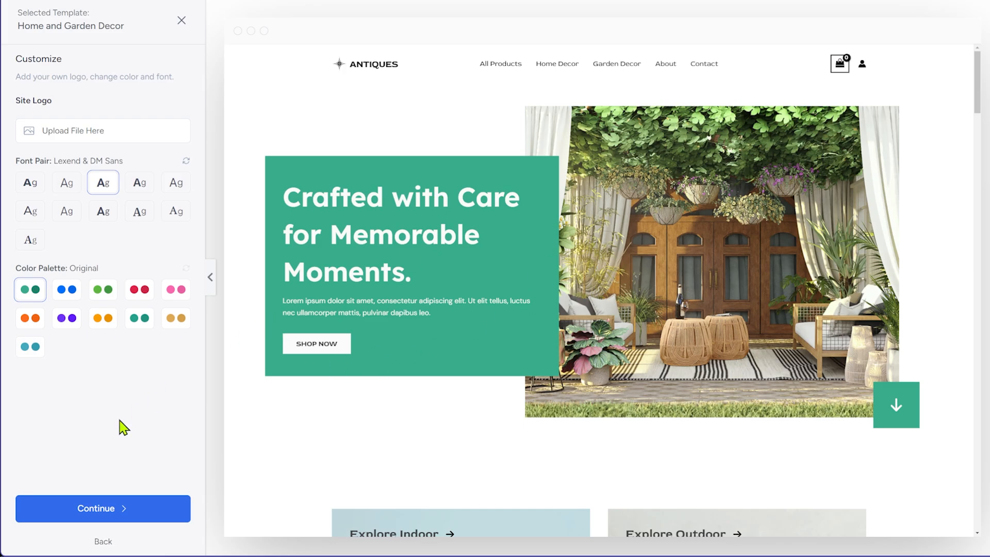
click(106, 518)
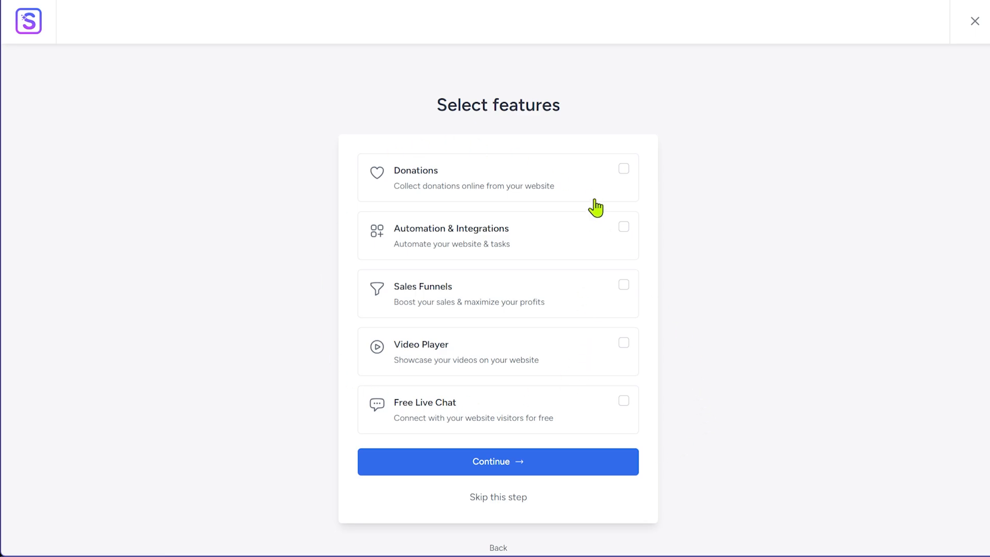
Skip the optional features, complete the last-step form, and submit it to build the website
click(511, 498)
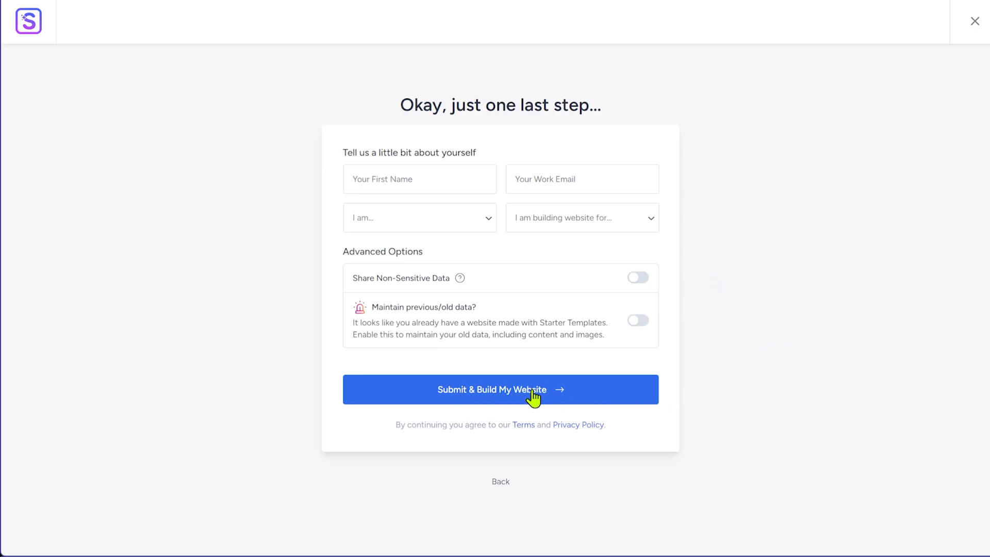
drag(383, 307, 504, 320)
click(503, 320)
click(495, 390)
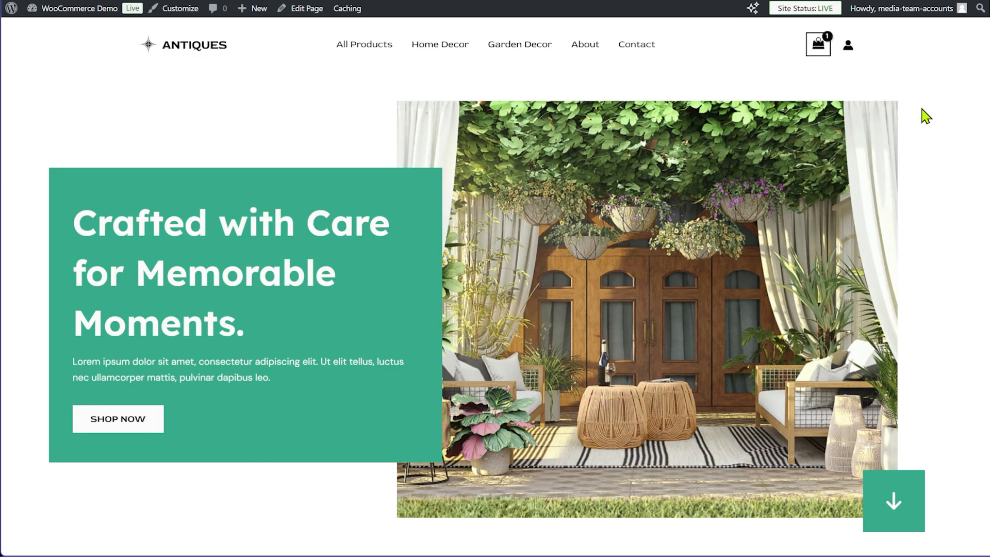
Scroll through the Antiques homepage from the hero banner to the testimonials and back up
scroll(742, 334, down, 12)
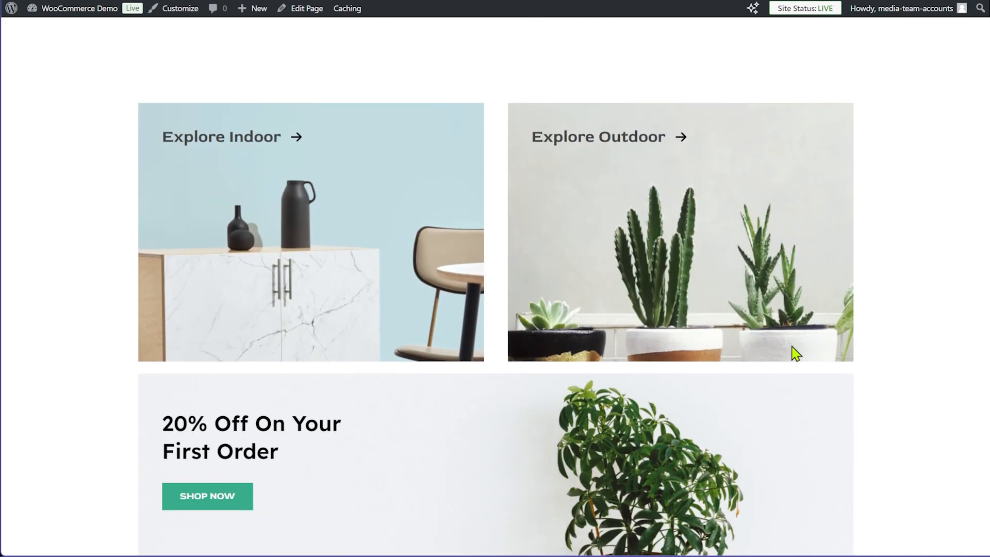
scroll(871, 367, down, 10)
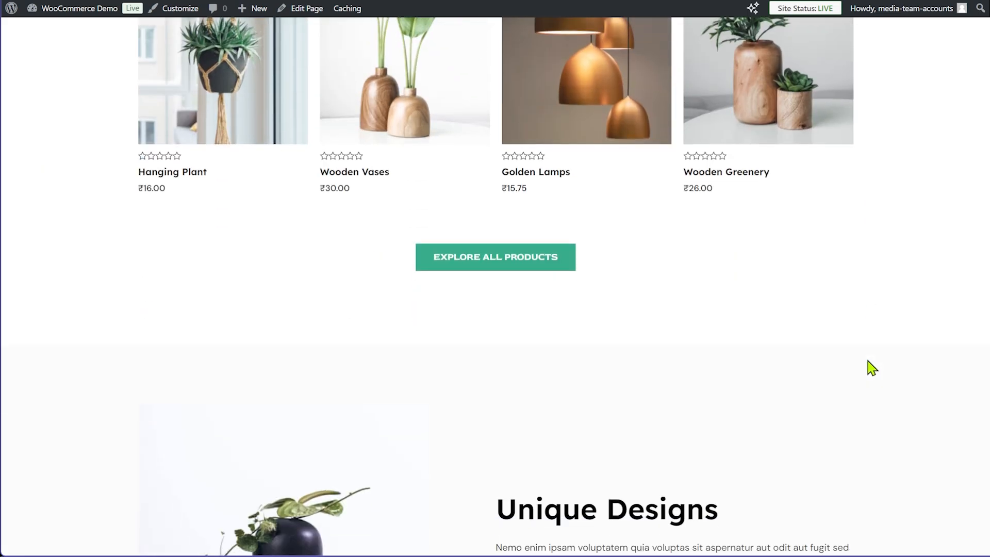
scroll(868, 361, down, 12)
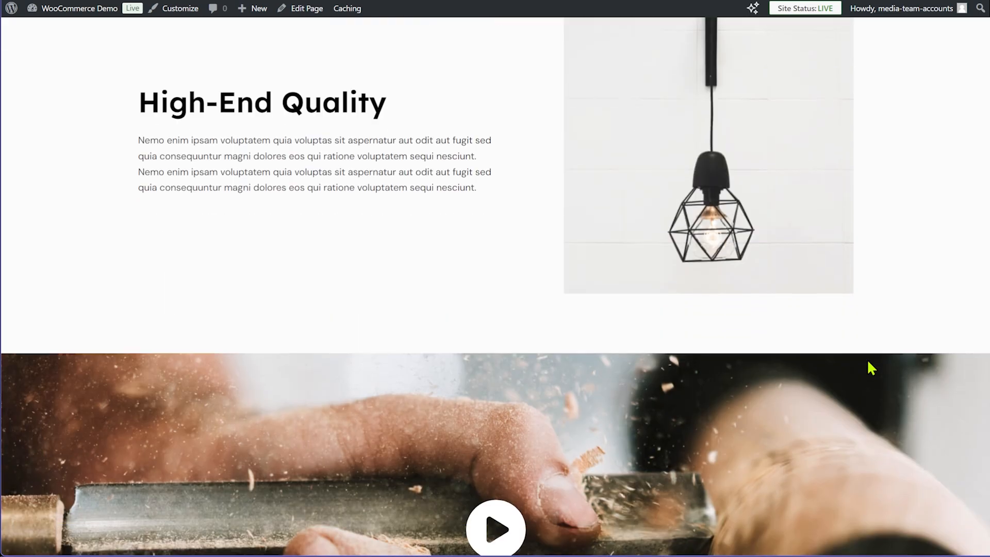
scroll(871, 367, down, 12)
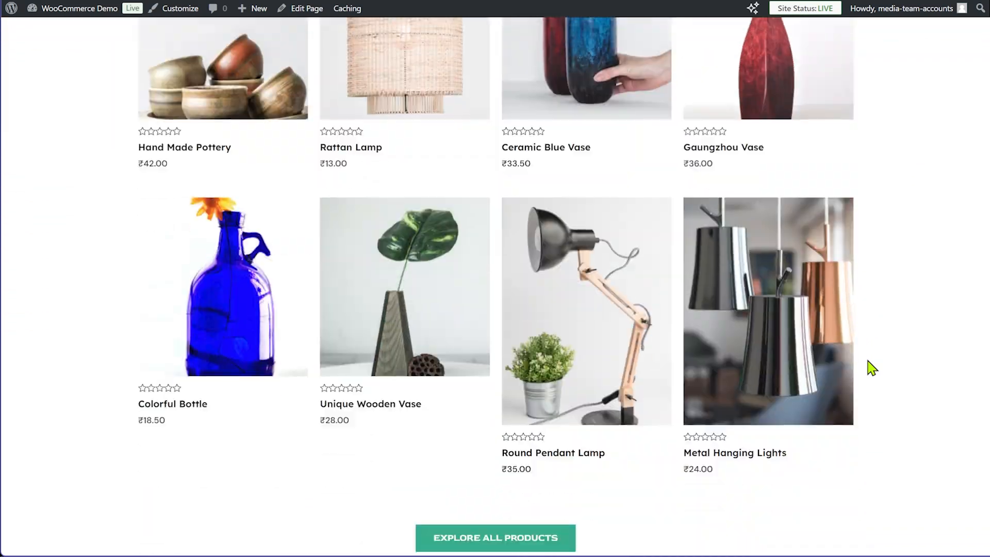
scroll(871, 368, down, 14)
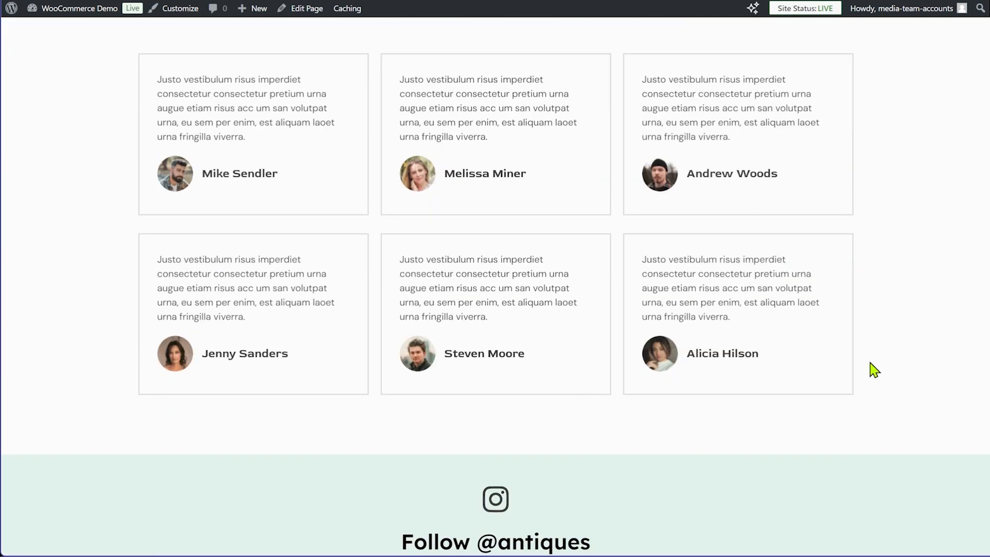
scroll(872, 369, up, 20)
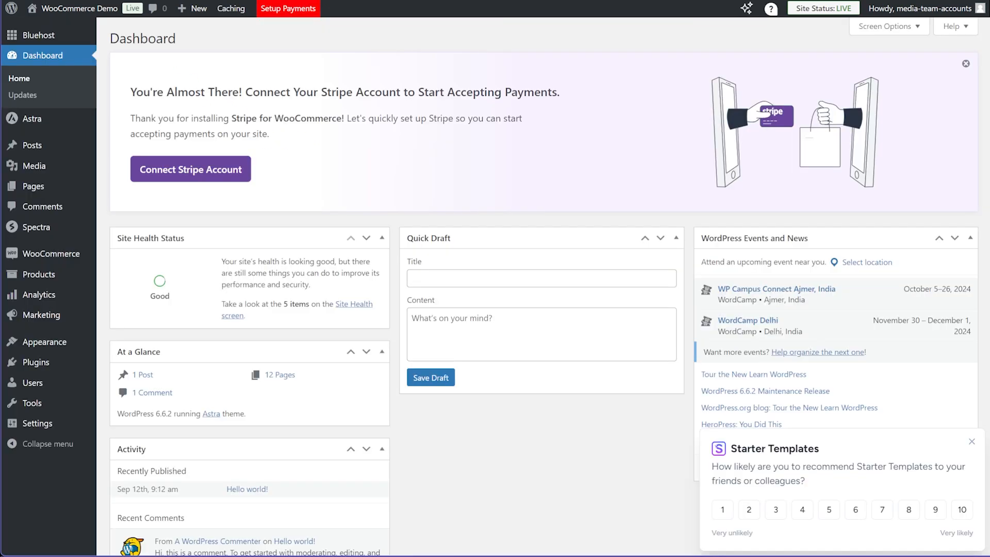
Open the Customizer from the admin bar to edit the Astra theme beside the homepage preview
mouse_move(45, 348)
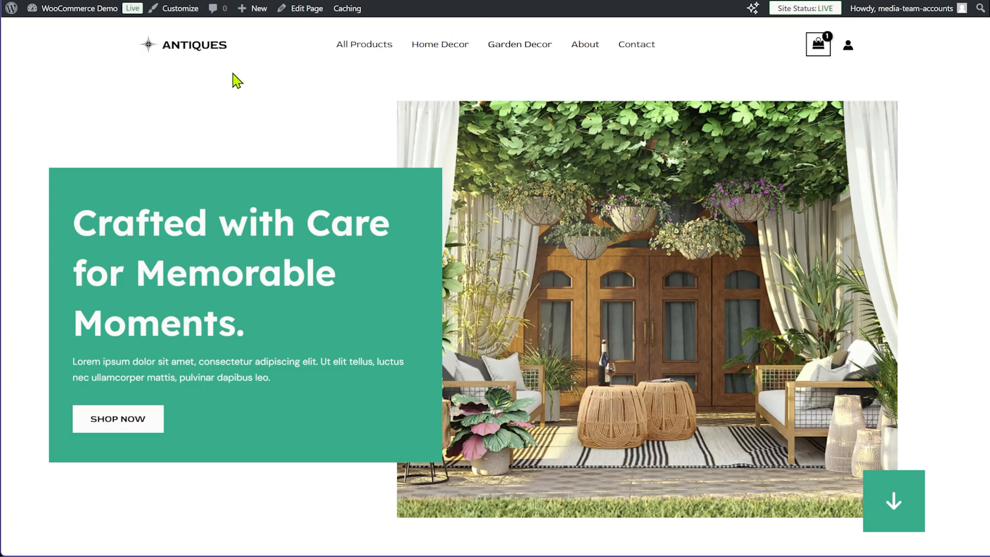
click(184, 11)
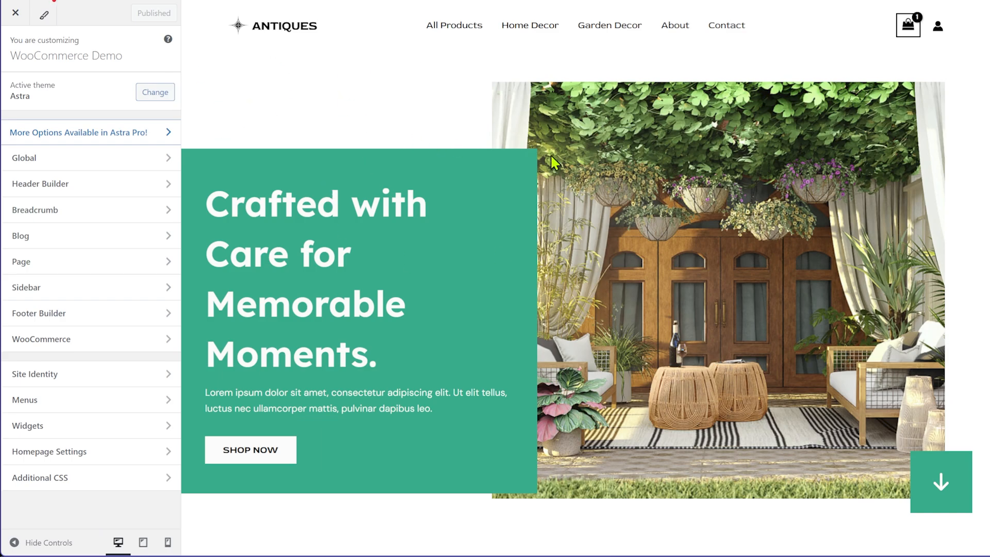
click(66, 158)
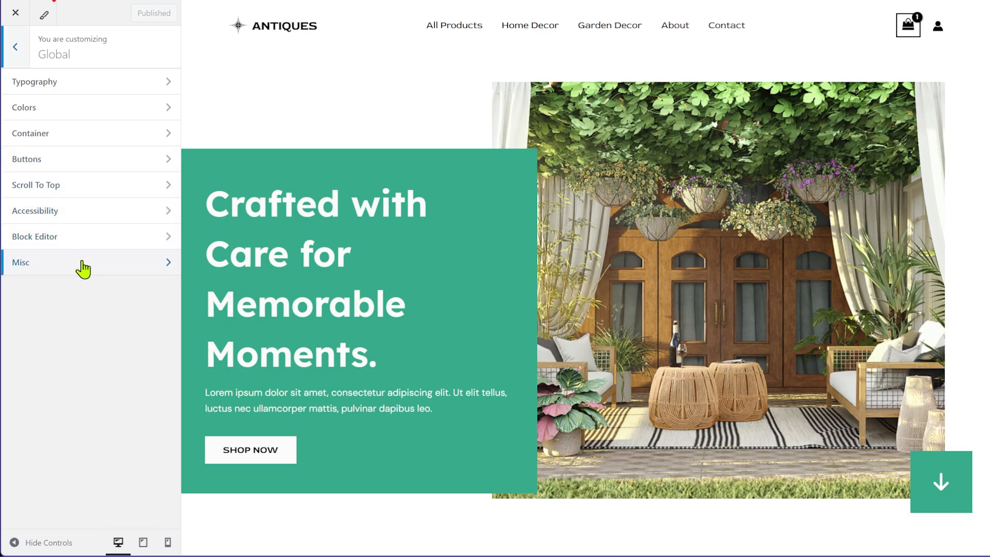
click(18, 56)
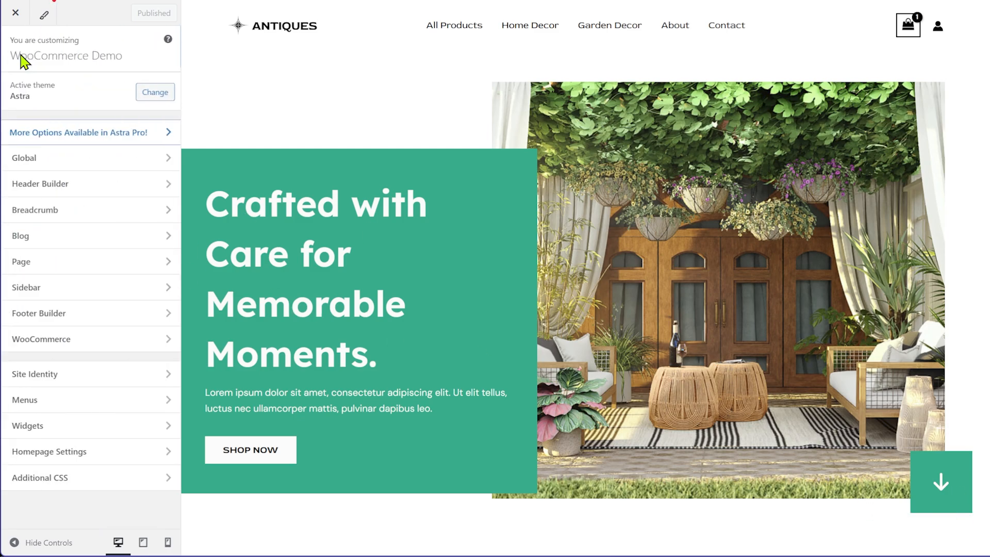
click(71, 240)
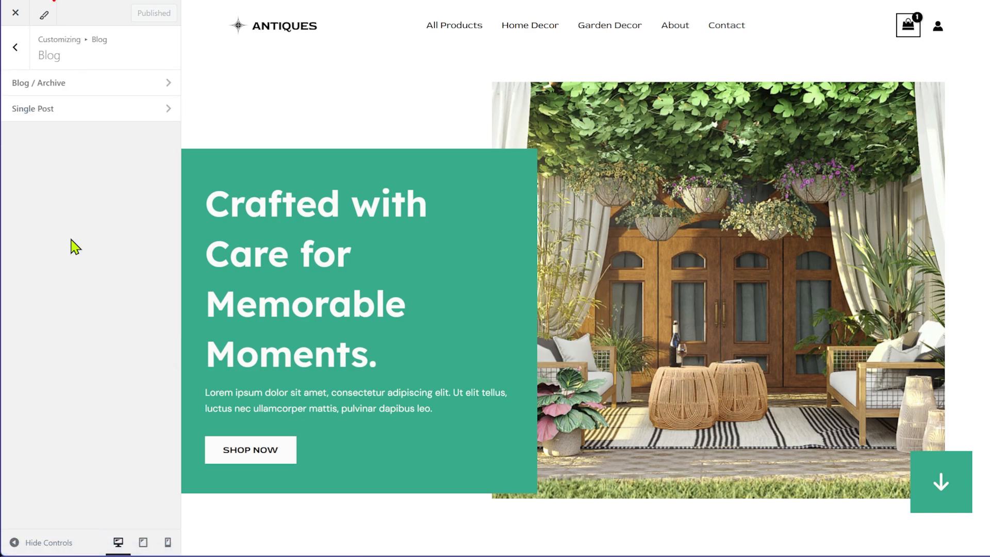
click(111, 86)
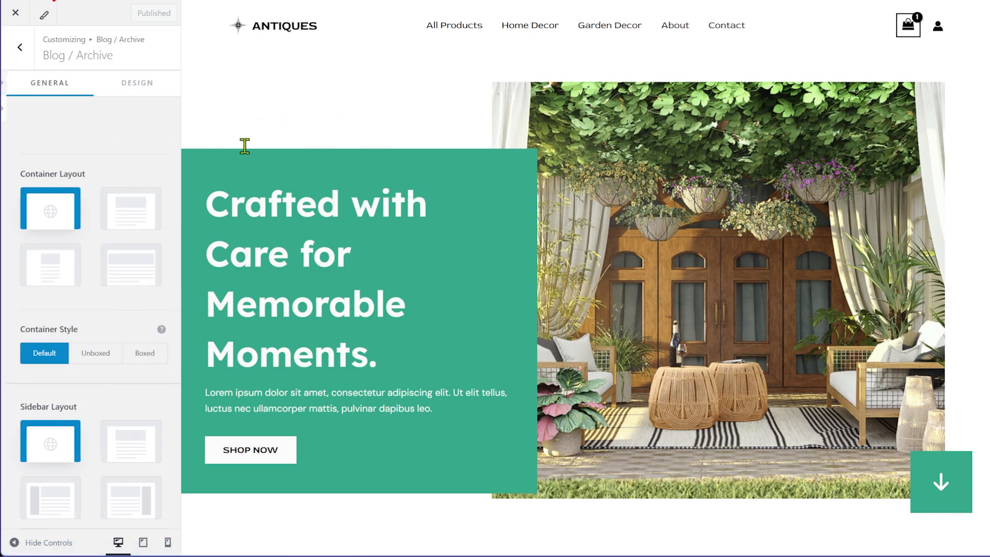
scroll(146, 195, down, 3)
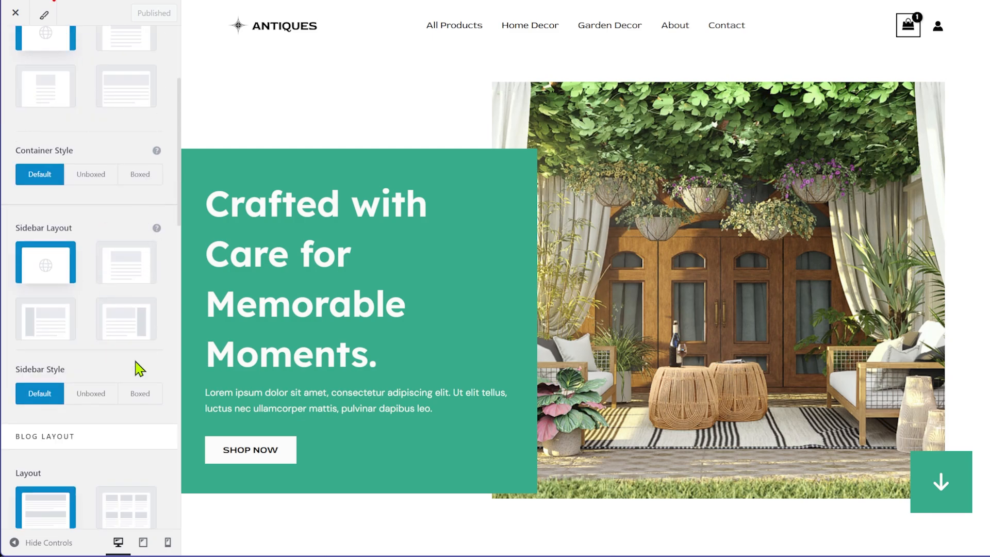
scroll(126, 340, down, 1)
scroll(77, 217, up, 5)
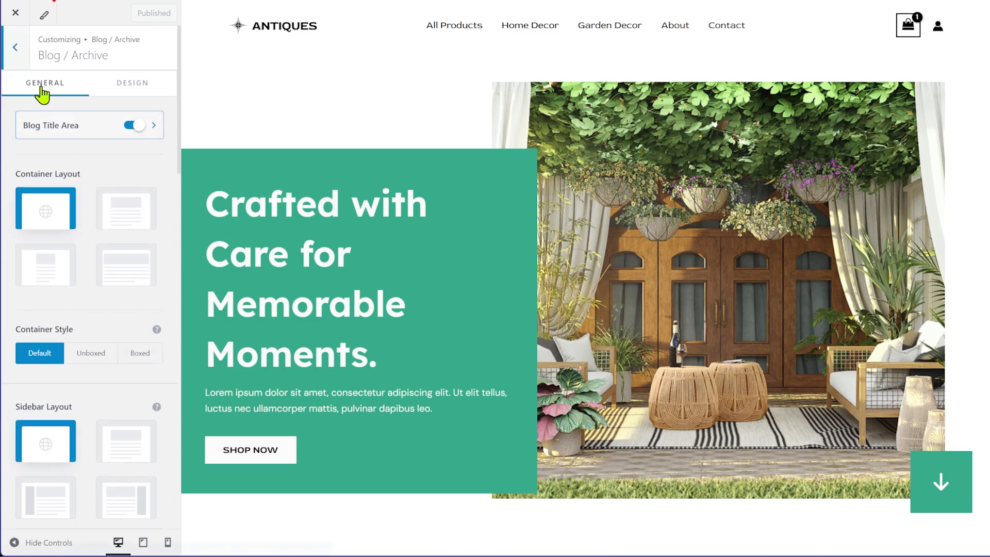
click(16, 49)
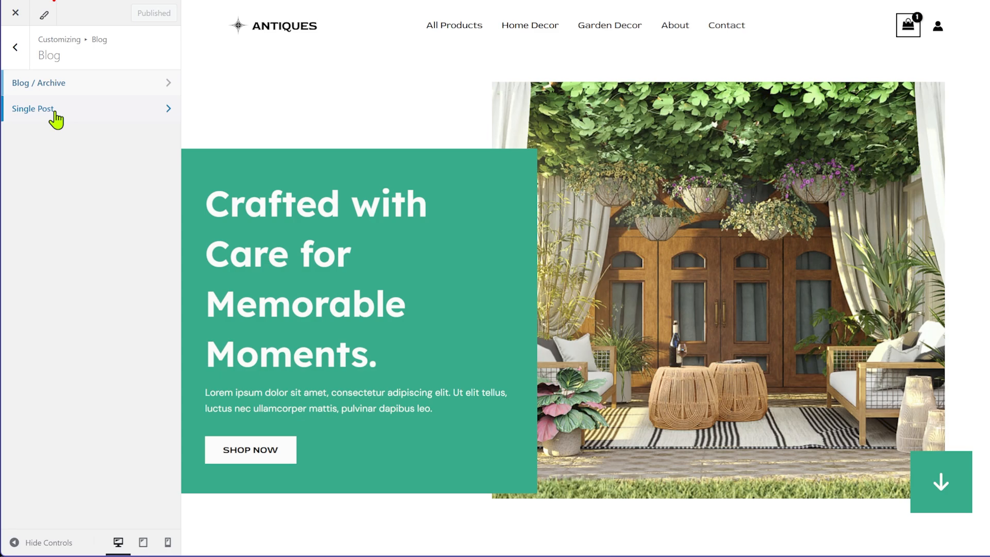
click(54, 118)
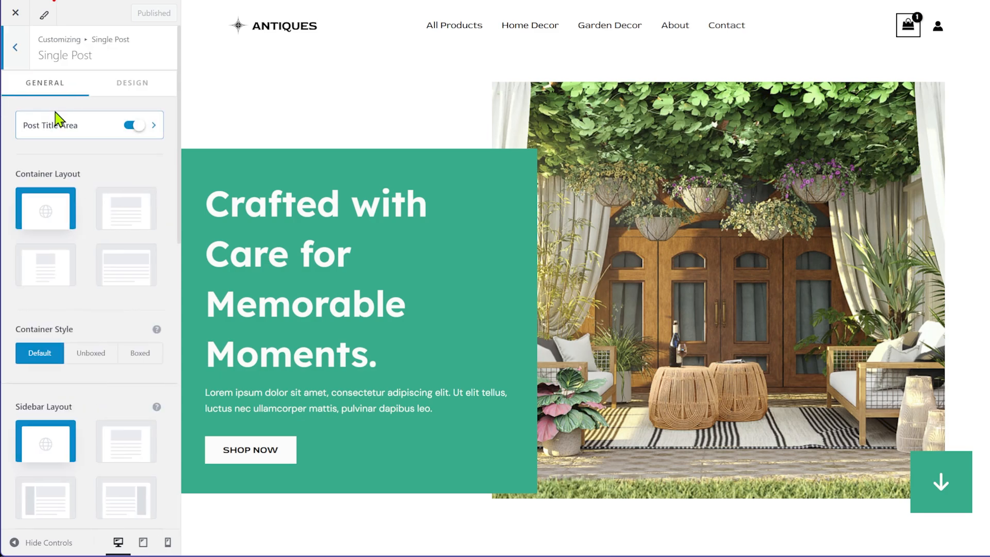
scroll(83, 279, down, 5)
scroll(136, 305, up, 6)
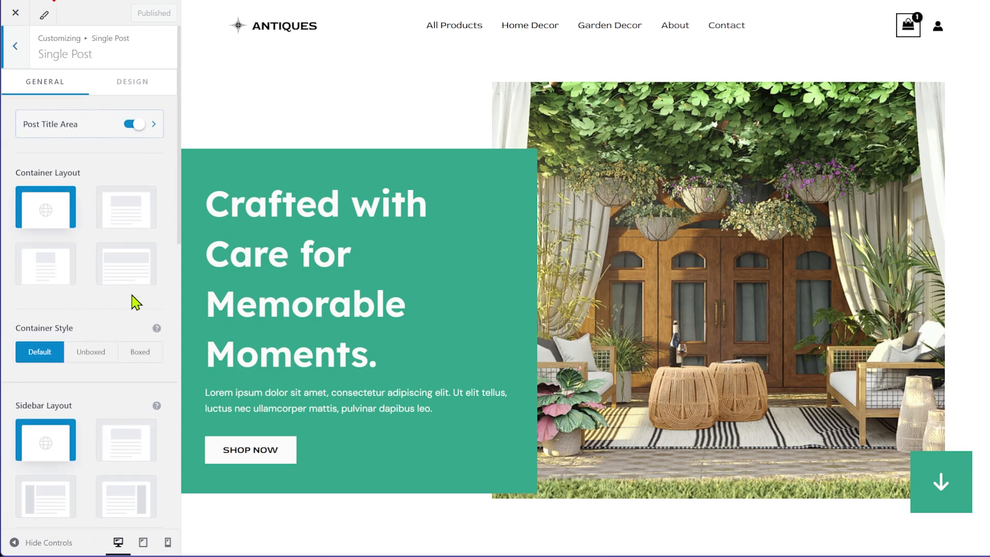
click(16, 52)
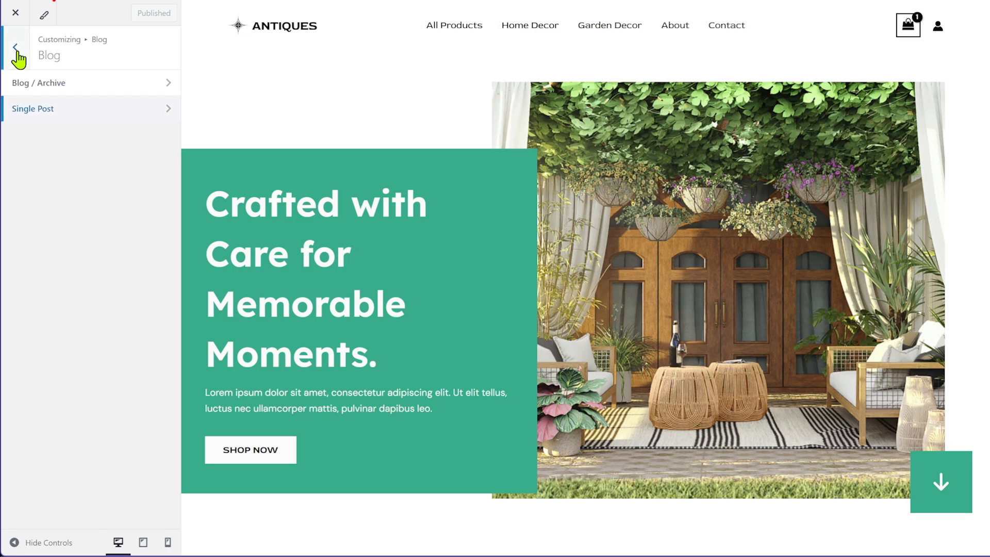
click(17, 51)
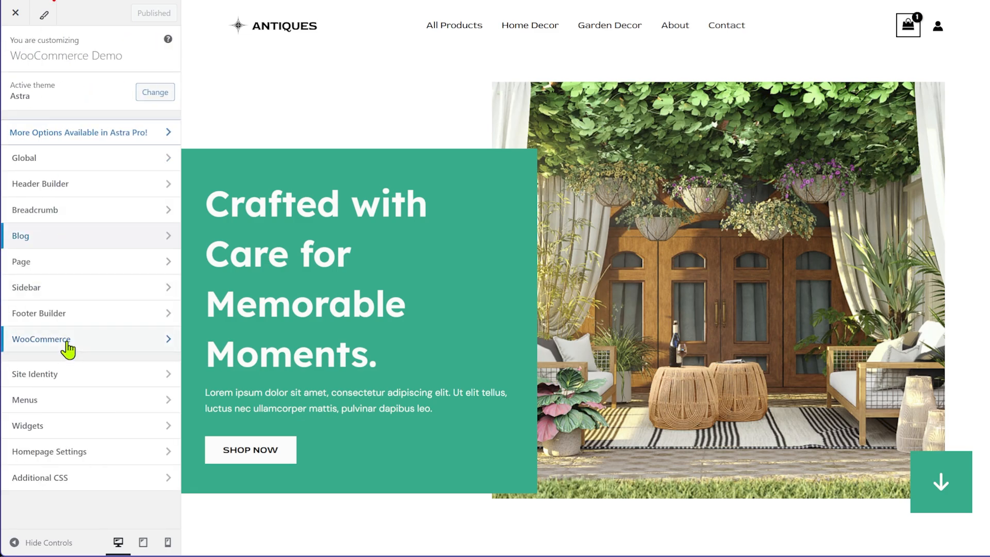
click(72, 380)
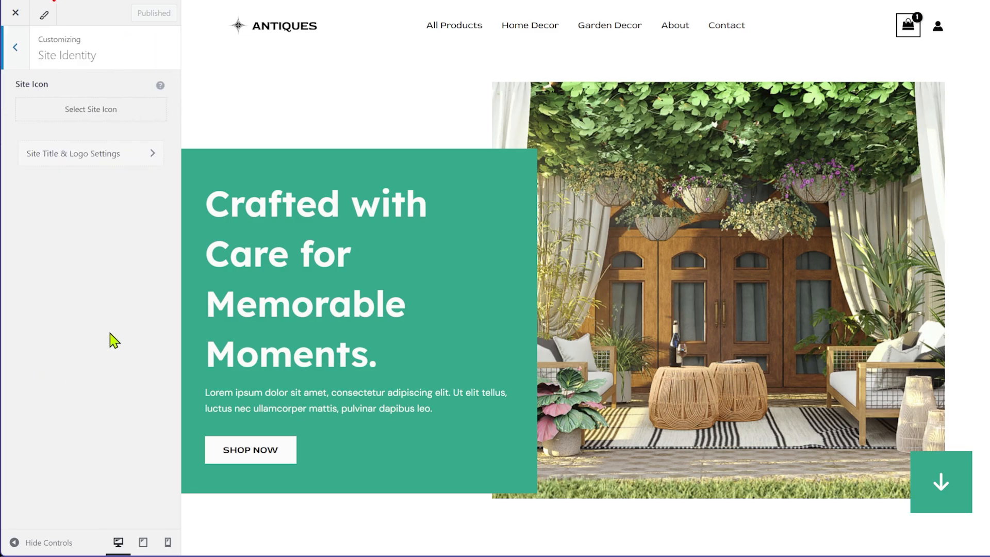
click(14, 49)
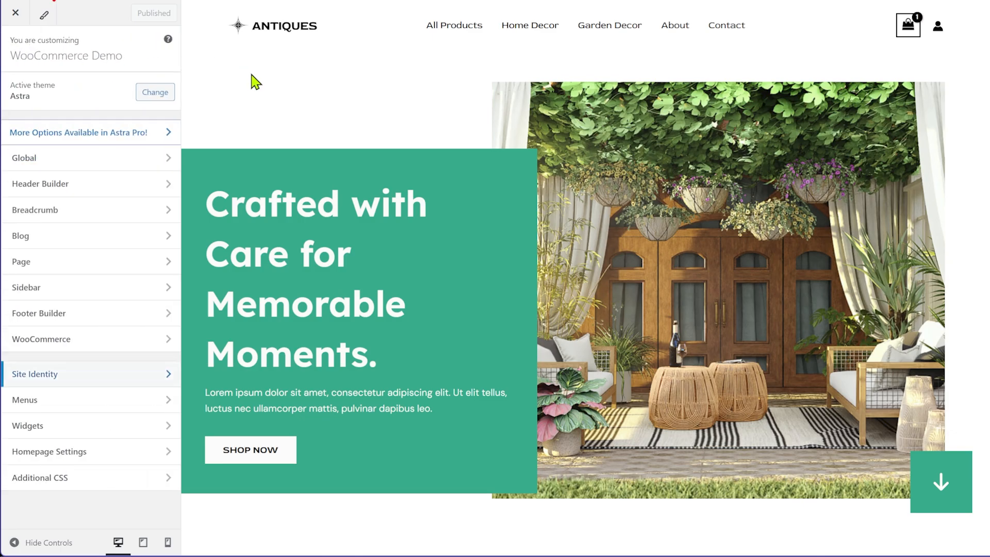
scroll(886, 371, down, 15)
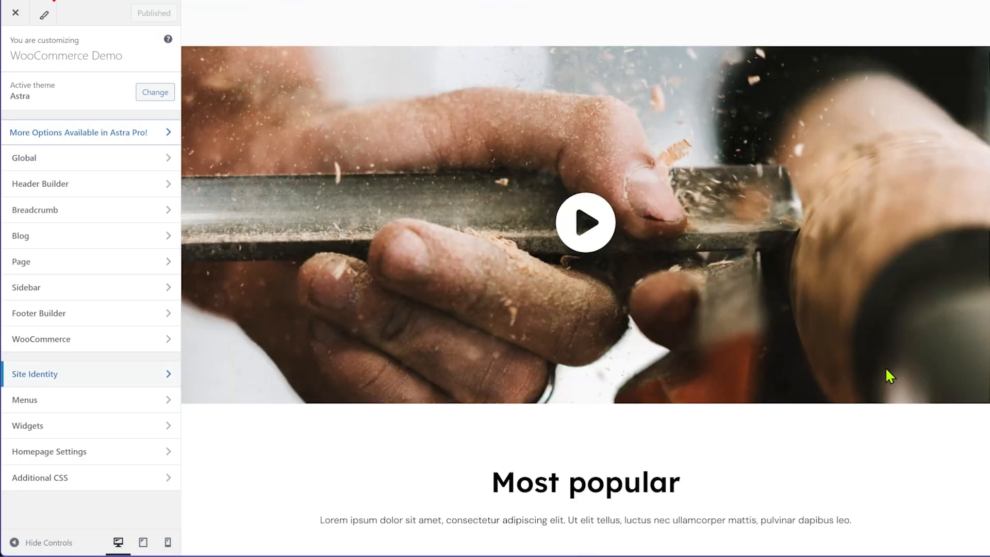
scroll(876, 397, down, 5)
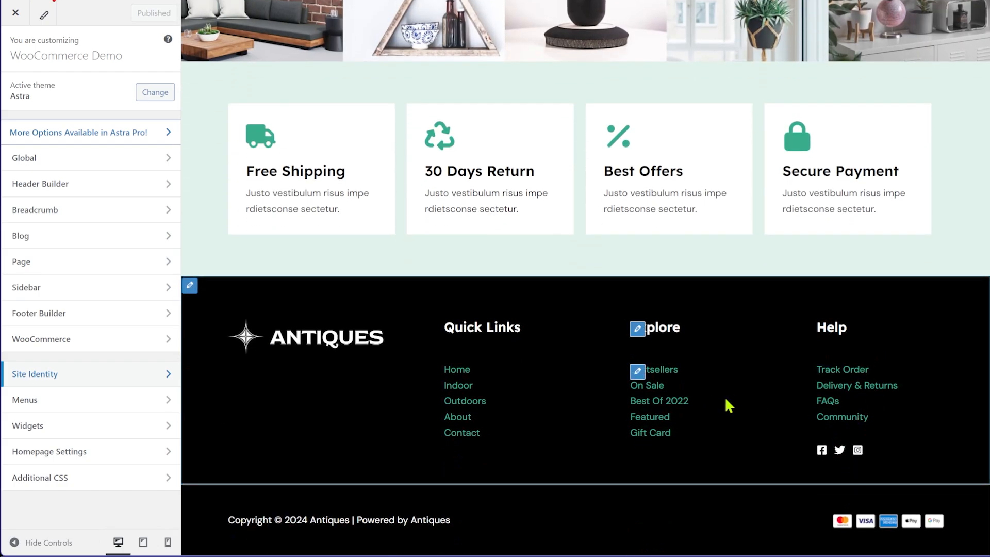
scroll(725, 403, up, 10)
scroll(725, 399, up, 10)
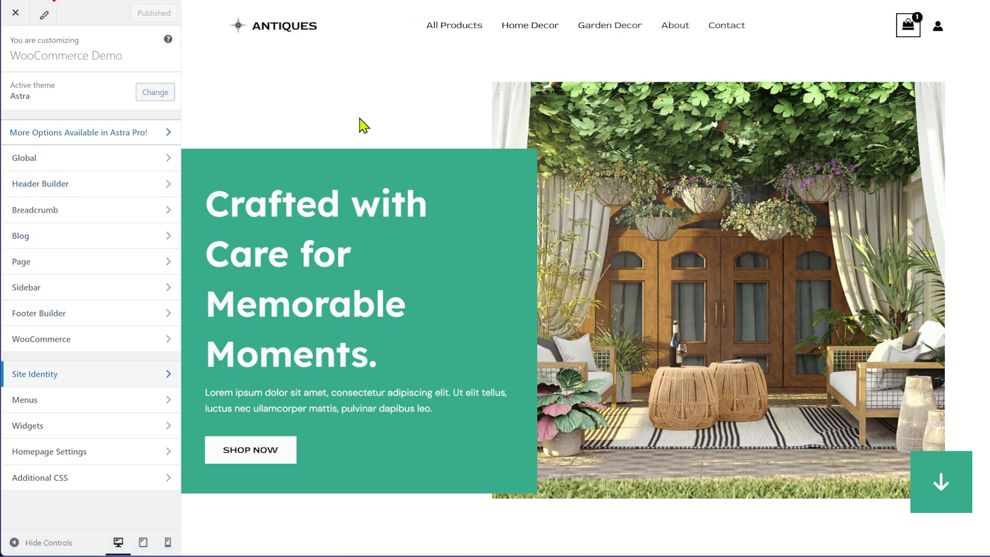
In the Header Builder, move Site Title & Logo to the top row, then back to the primary row's left slot
click(64, 186)
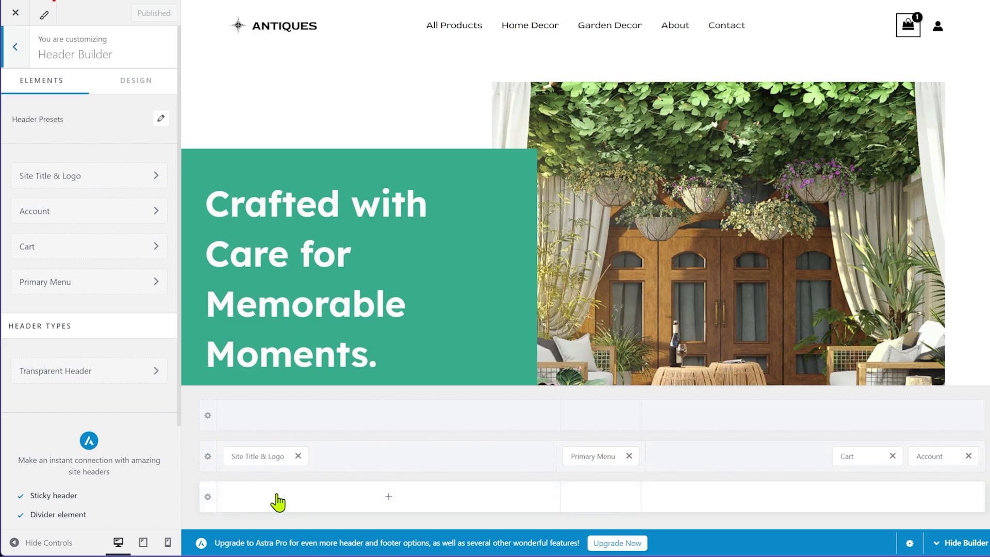
drag(252, 455, 590, 420)
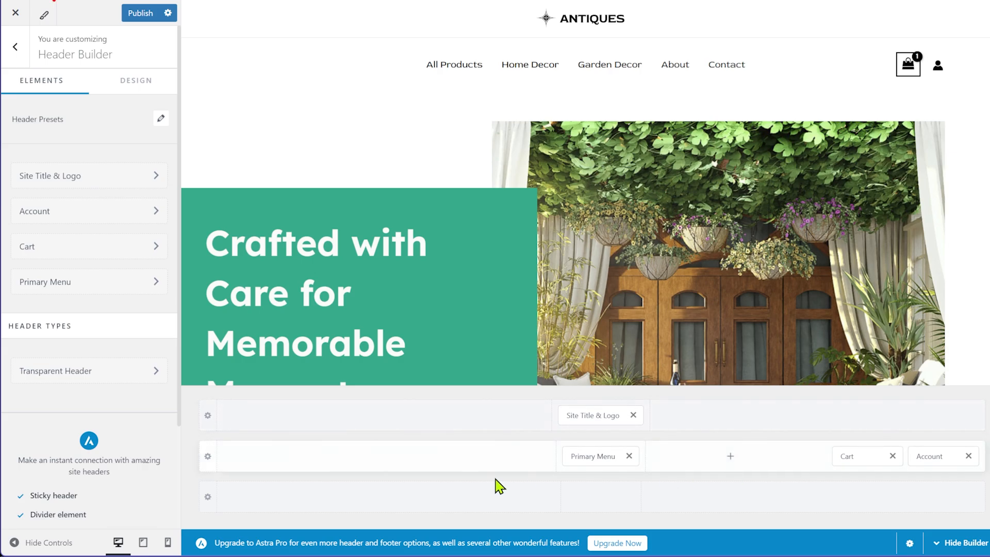
click(300, 415)
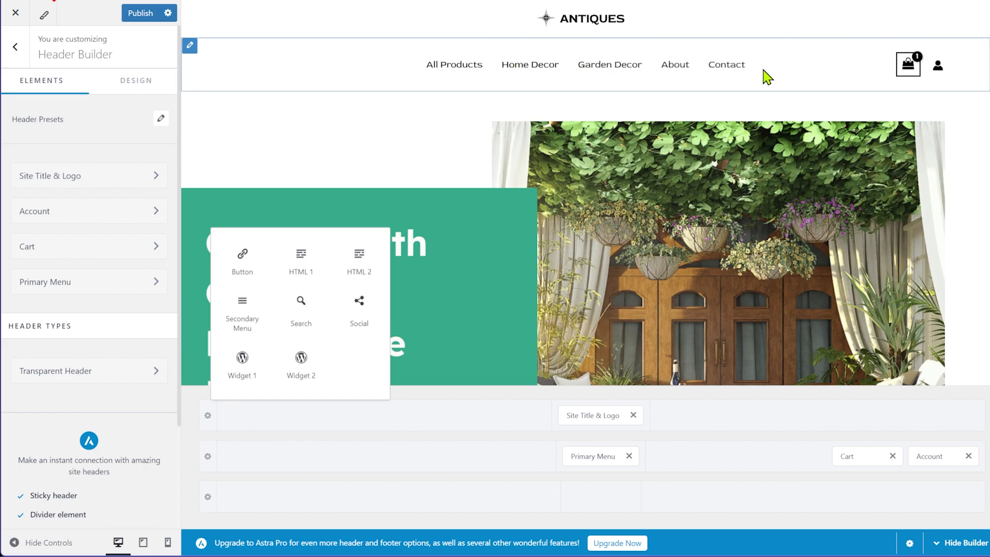
drag(592, 415, 263, 473)
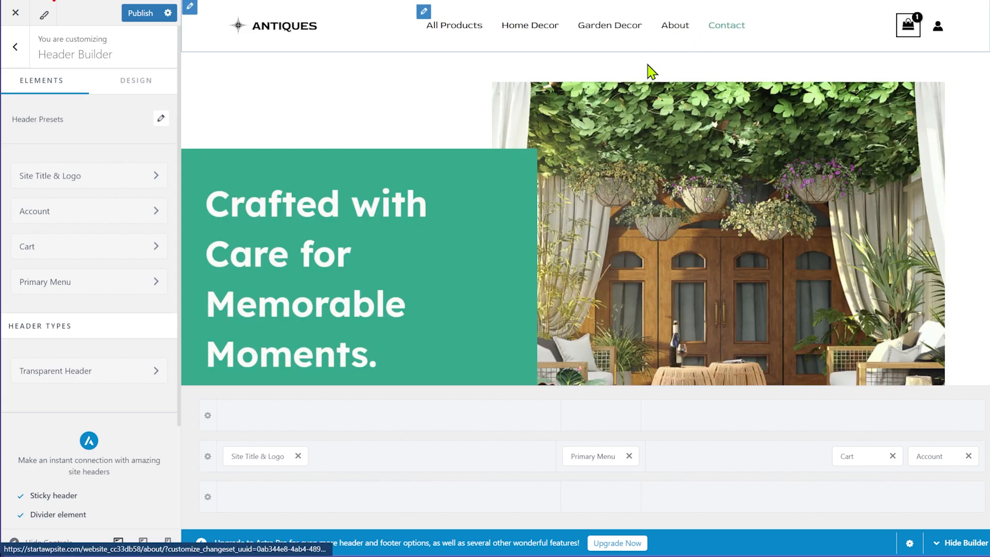
Give the primary header row a 10 px bottom padding, then select the logo in the preview
click(208, 456)
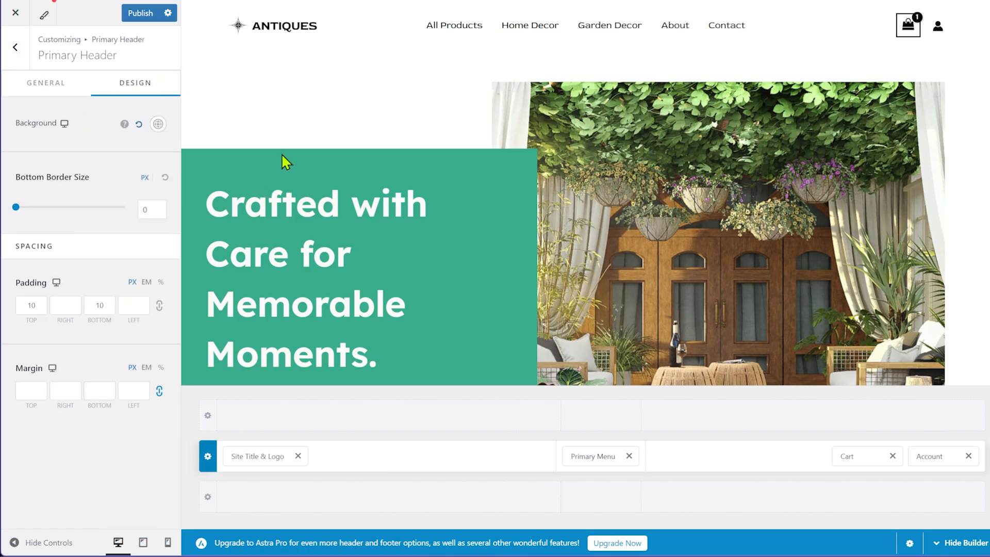
click(97, 309)
text(10)
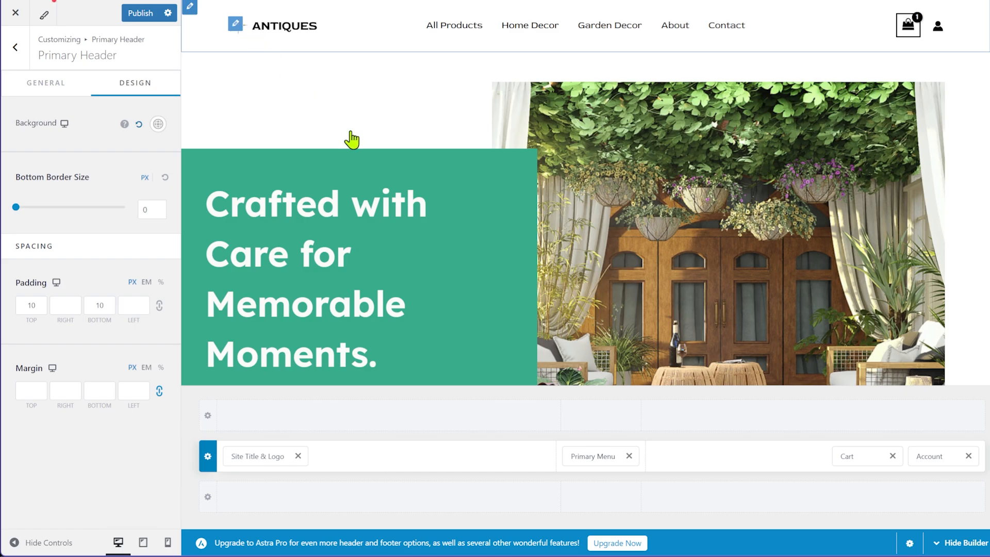
click(235, 23)
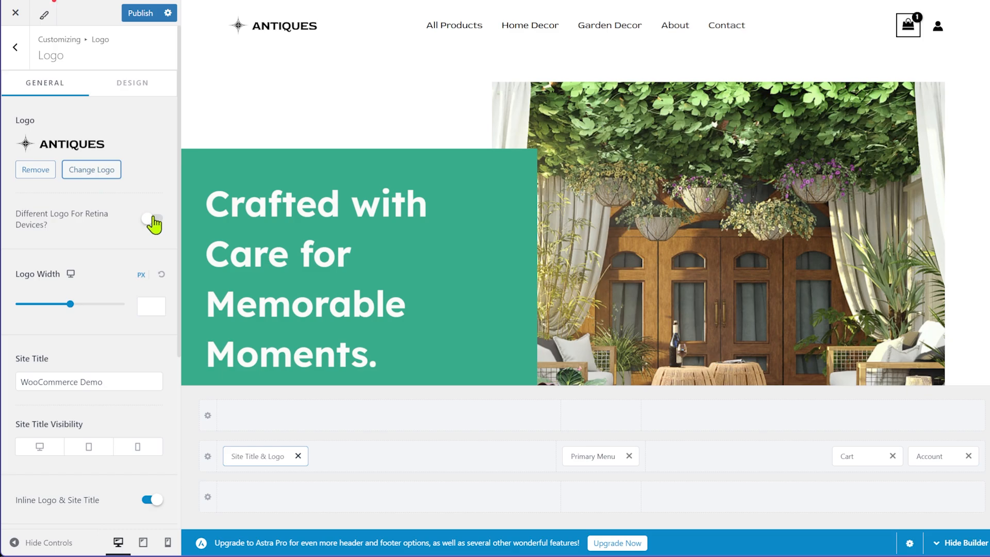
Turn the Primary Menu's Item Divider on and back off, then return to the main customizer sections
scroll(90, 309, down, 1)
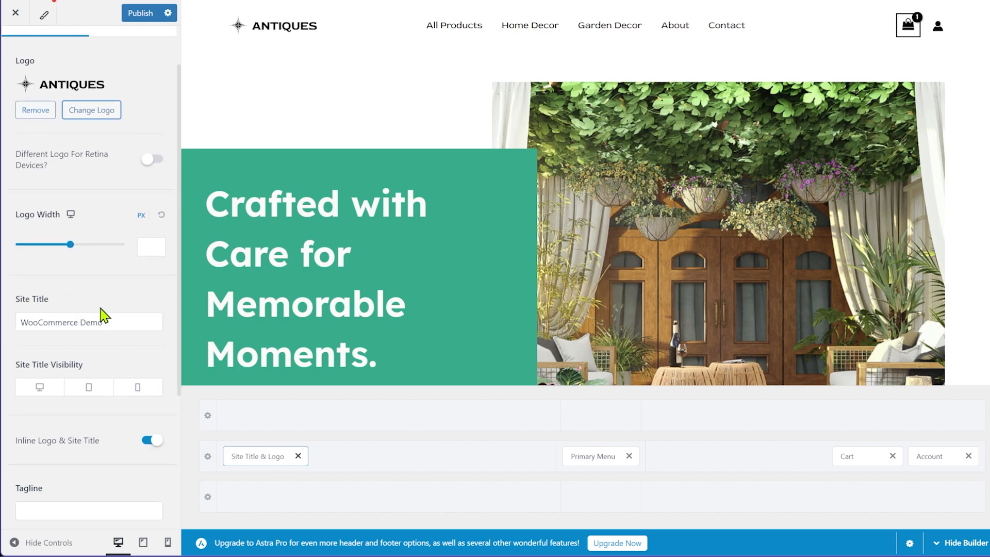
scroll(82, 350, down, 3)
scroll(119, 367, up, 3)
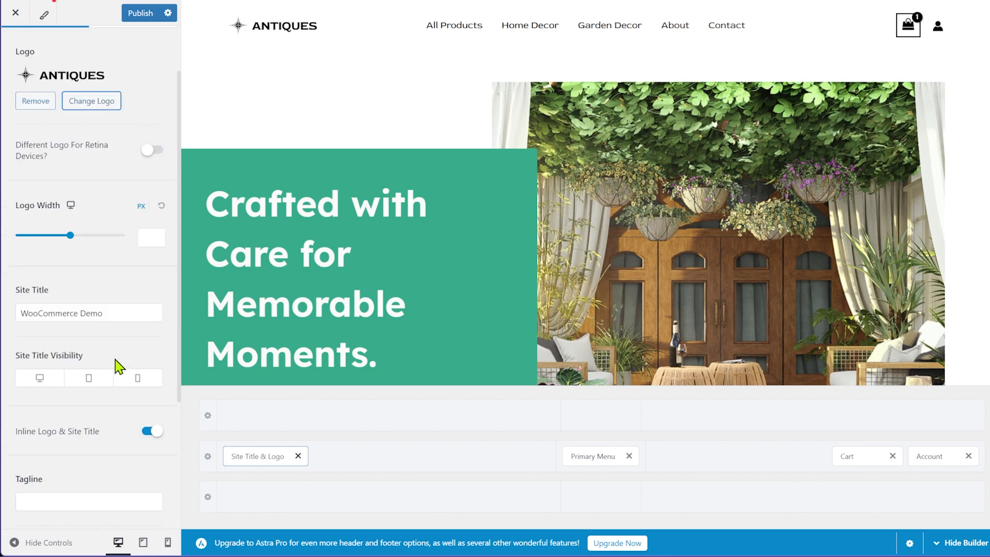
scroll(119, 367, up, 1)
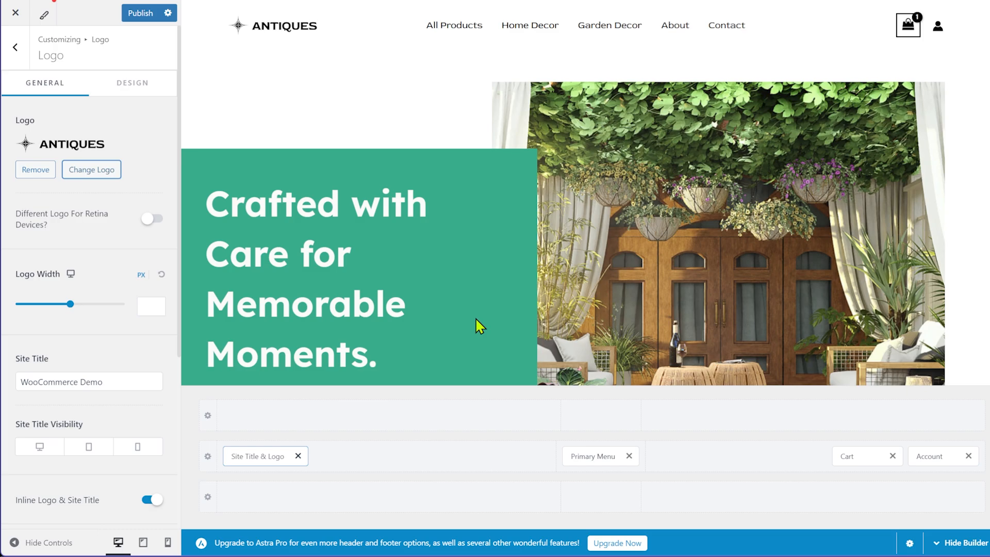
click(590, 457)
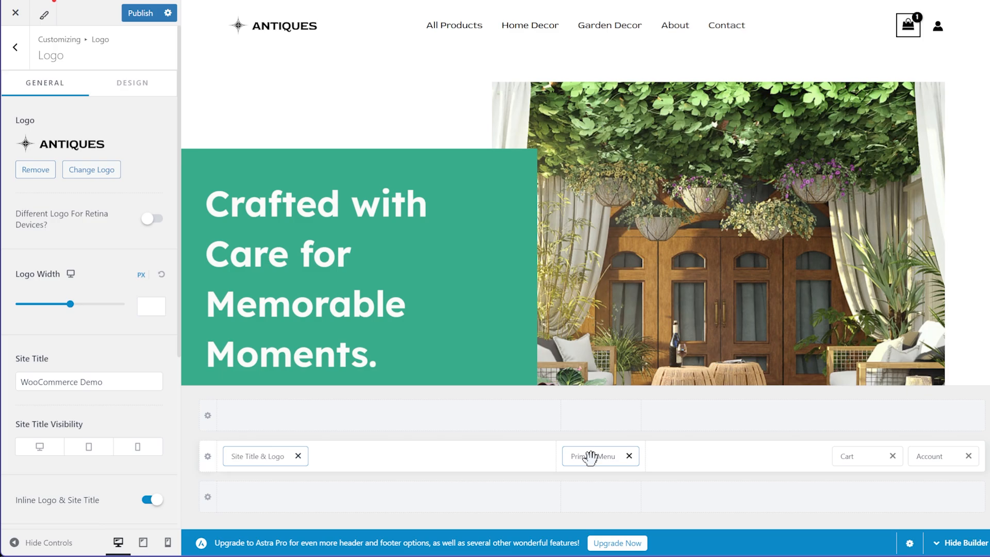
click(590, 458)
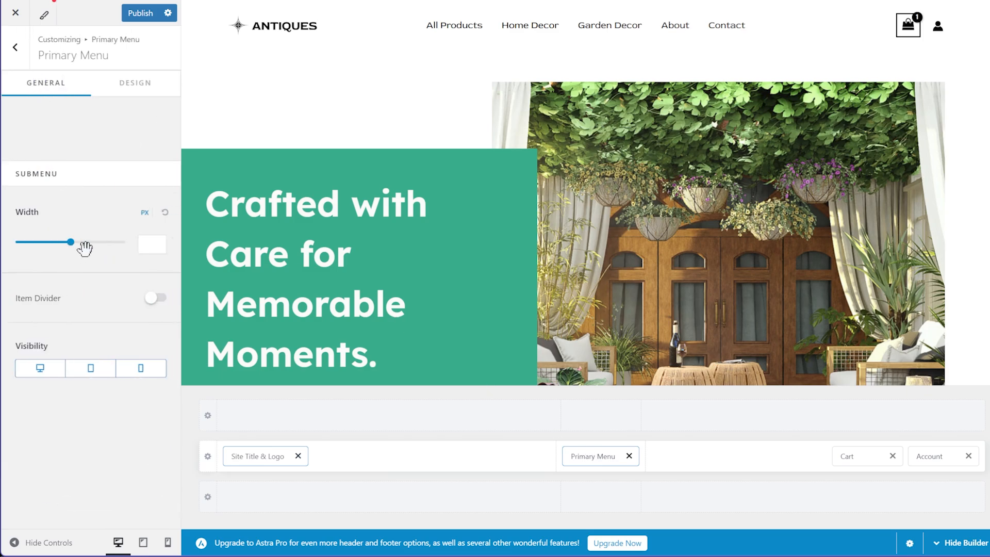
click(155, 299)
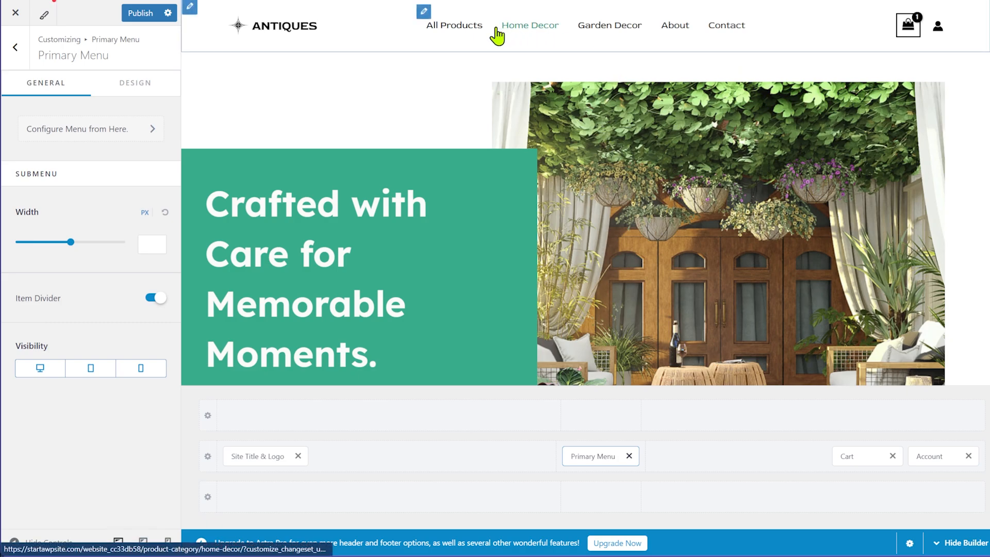
click(154, 303)
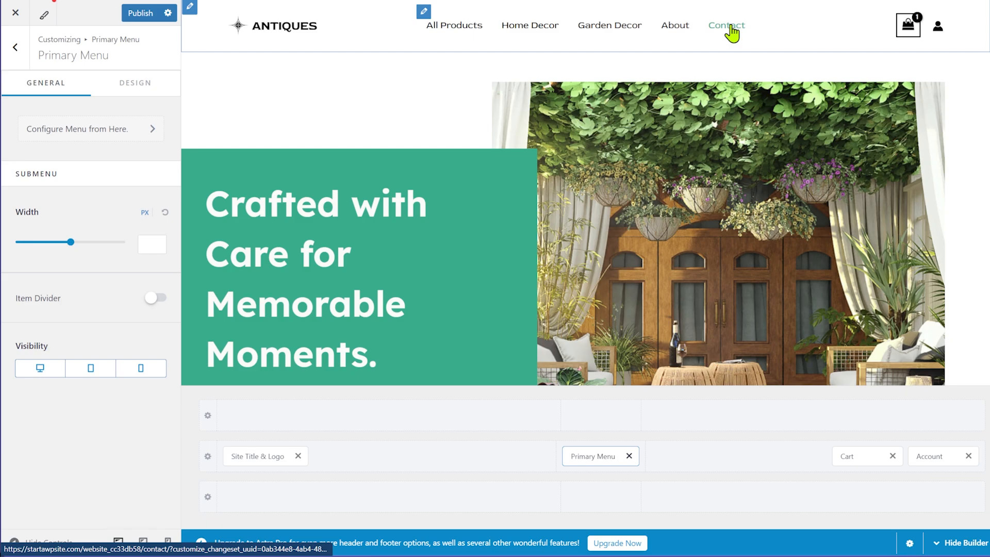
click(15, 47)
click(15, 49)
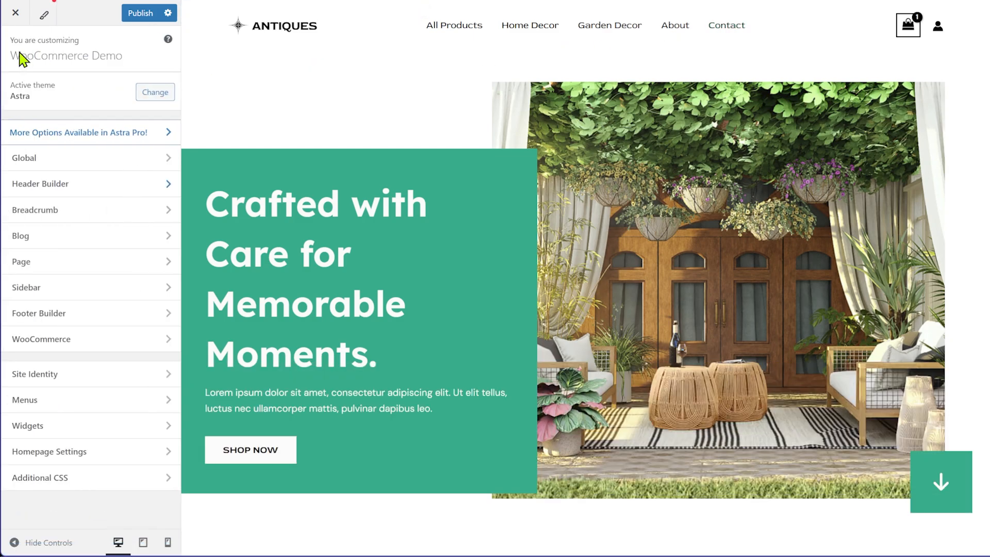
Open the Footer Builder and scroll the preview down to the footer and back up
click(61, 316)
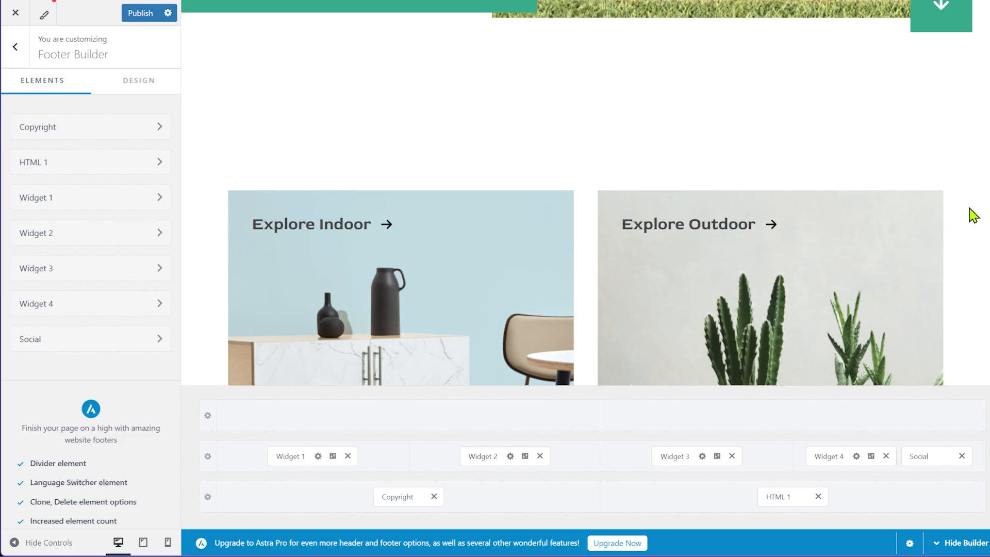
scroll(972, 215, down, 5)
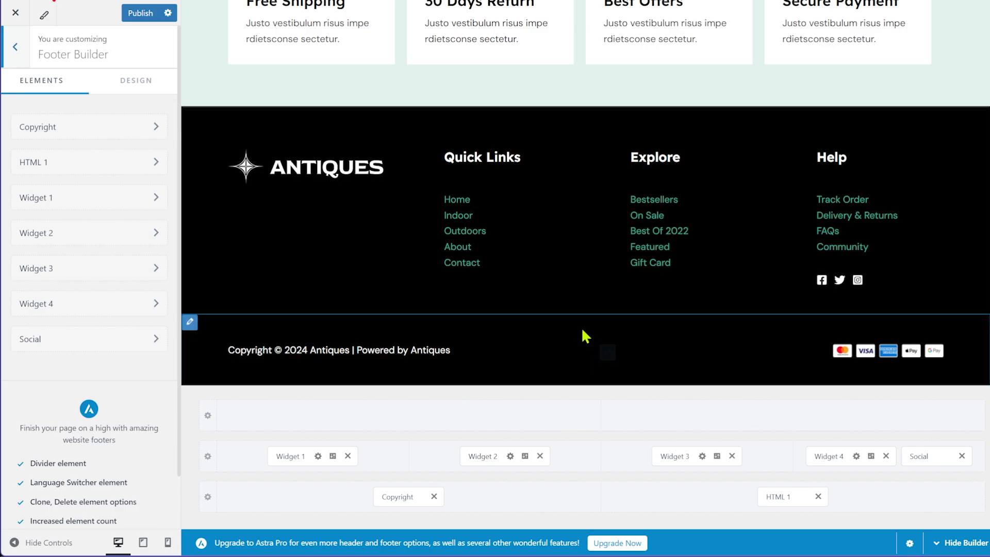
scroll(586, 335, up, 5)
scroll(586, 335, up, 10)
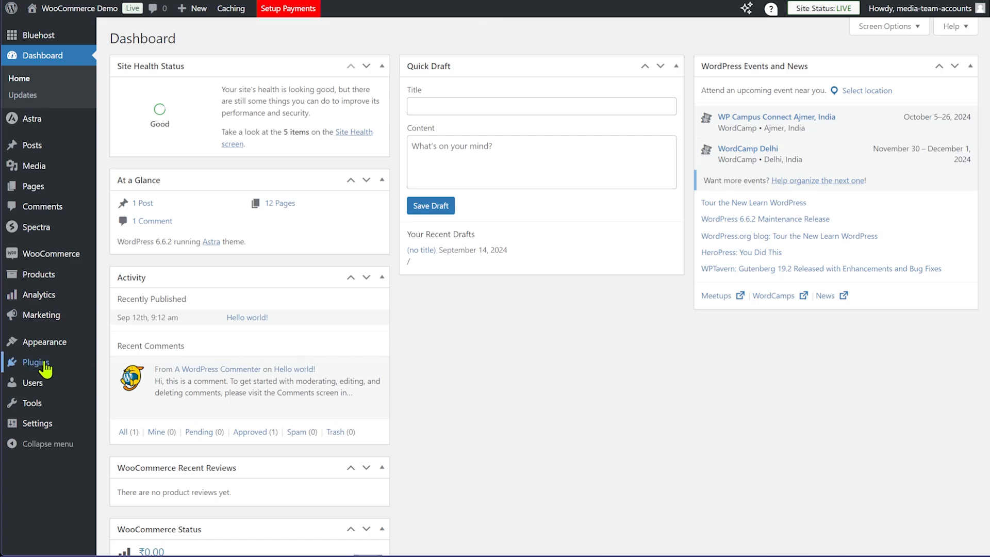
Go to Plugins > Installed Plugins from the dashboard sidebar
mouse_move(40, 367)
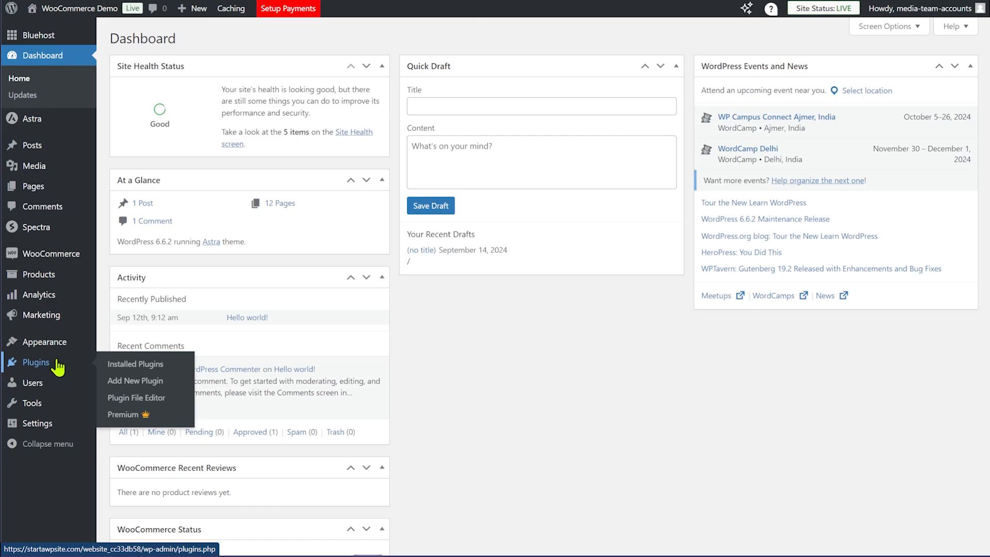
click(129, 364)
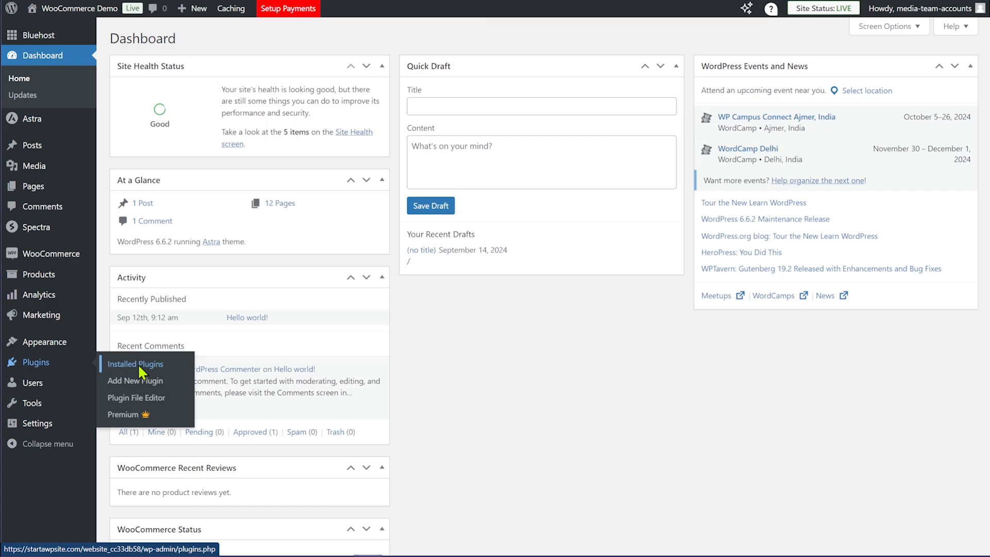
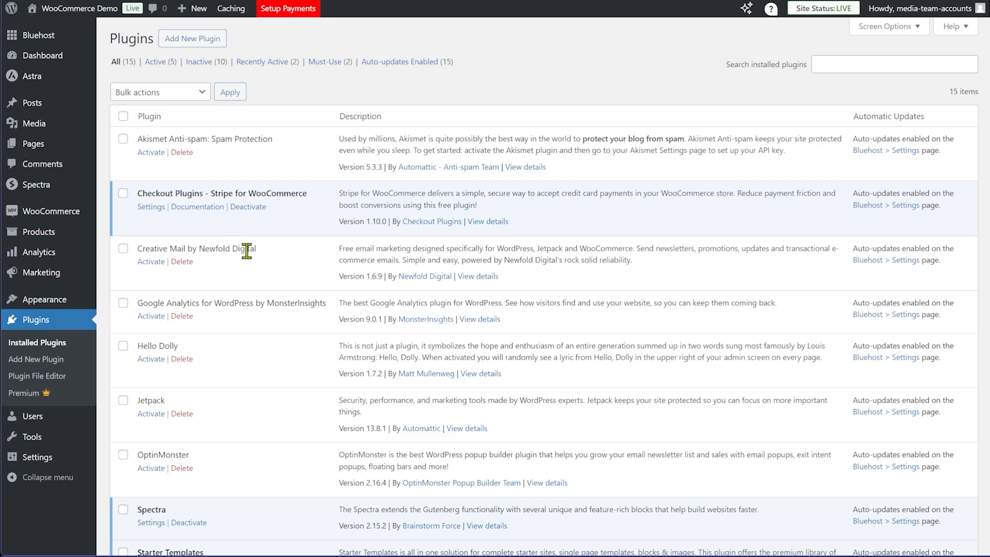
Delete the Hello Dolly plugin from the installed plugins list
scroll(247, 251, down, 4)
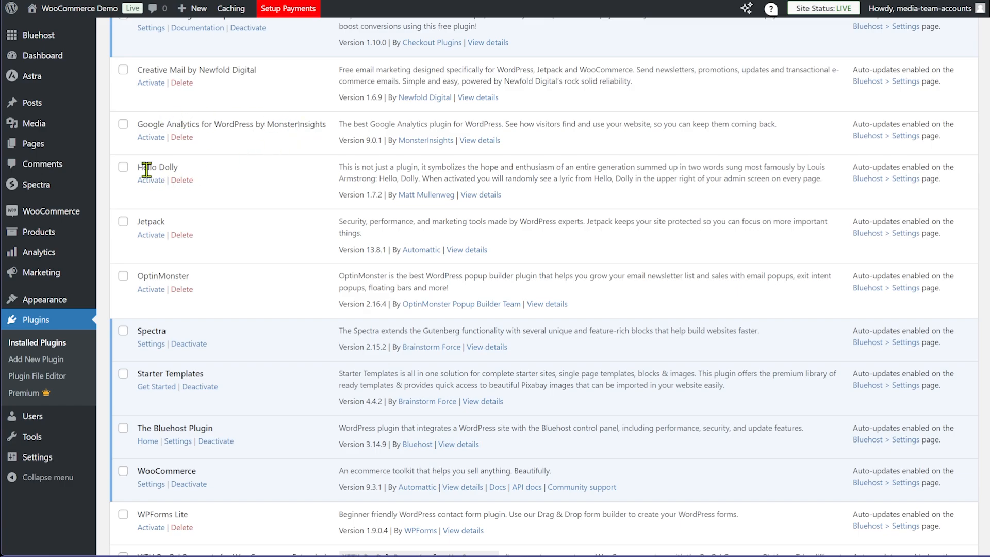
click(183, 180)
key(Return)
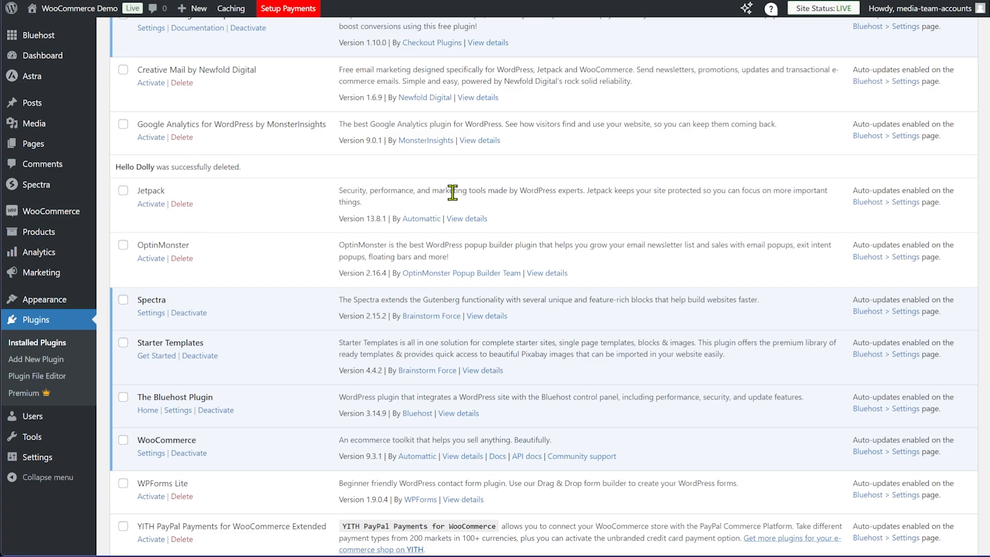
Delete the Jetpack plugin along with its data
click(186, 204)
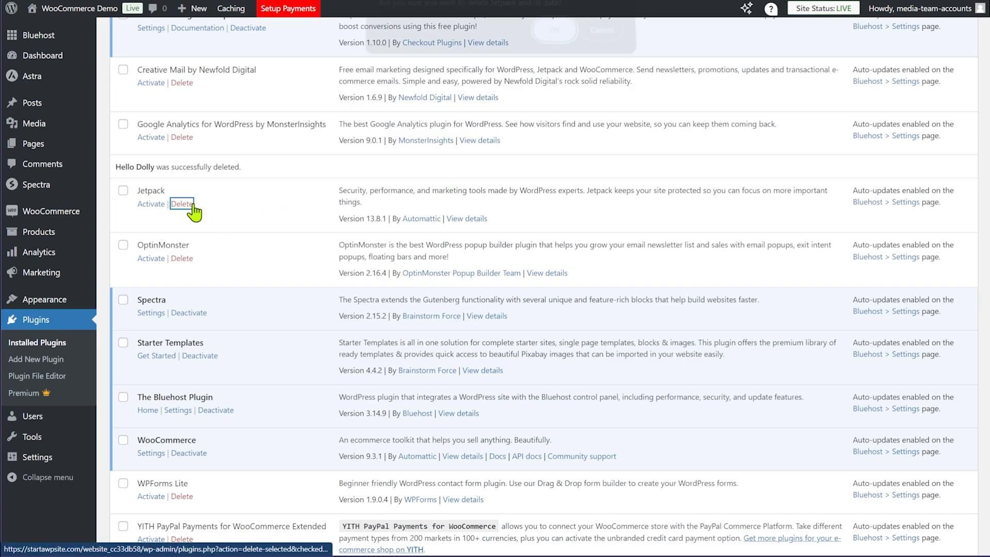
click(553, 40)
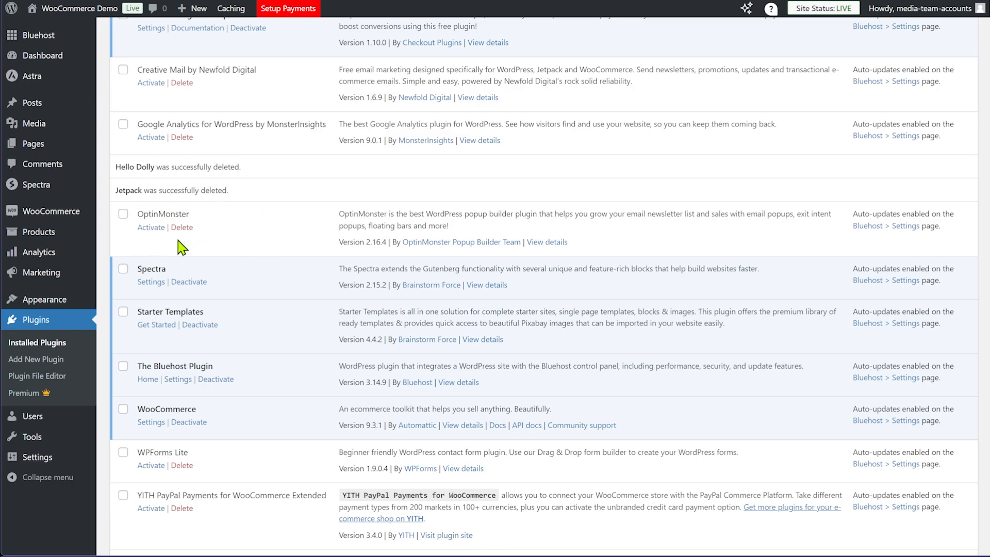
scroll(304, 314, down, 1)
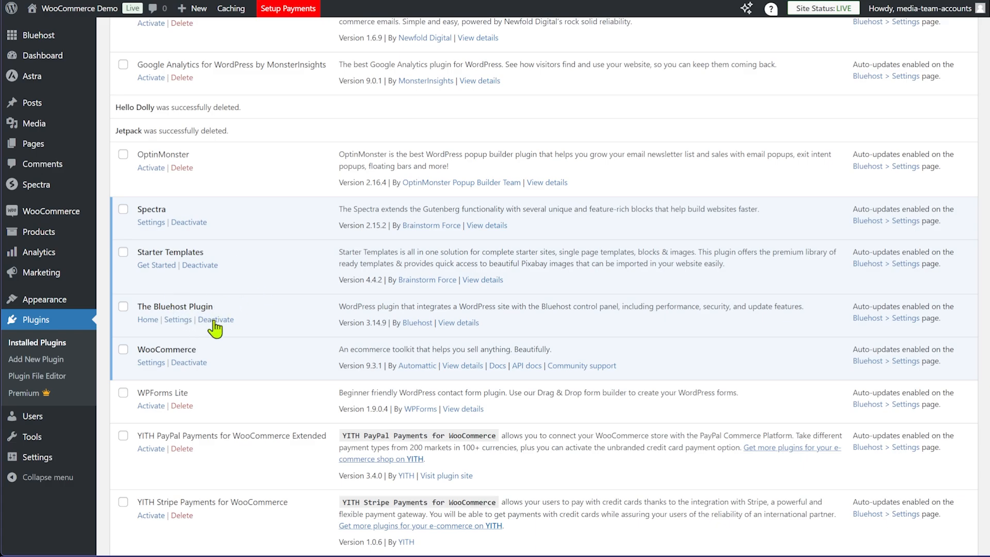
scroll(307, 337, down, 2)
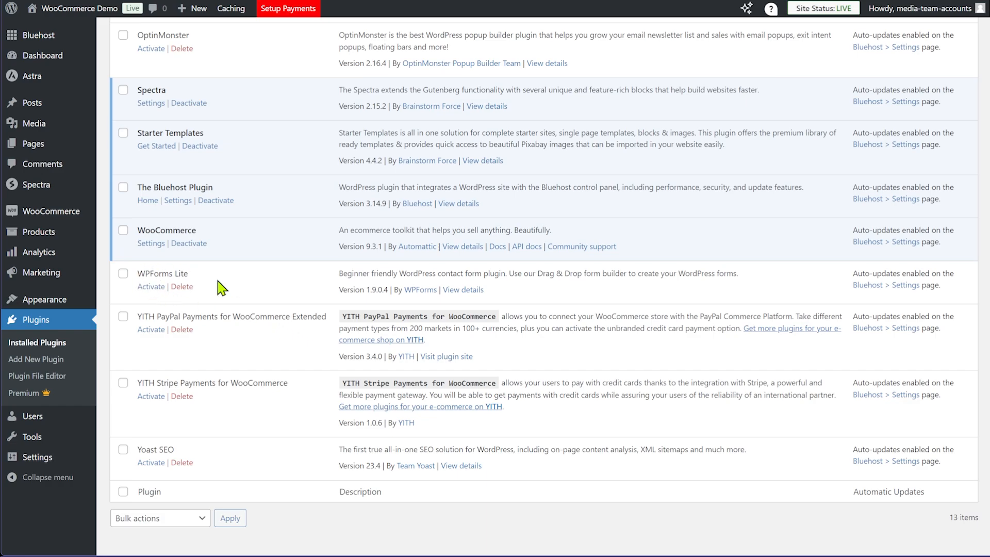
Bulk-delete YITH PayPal Payments, YITH Stripe Payments and Yoast SEO, leaving 10 plugins
click(123, 317)
click(123, 383)
click(123, 448)
scroll(187, 255, up, 7)
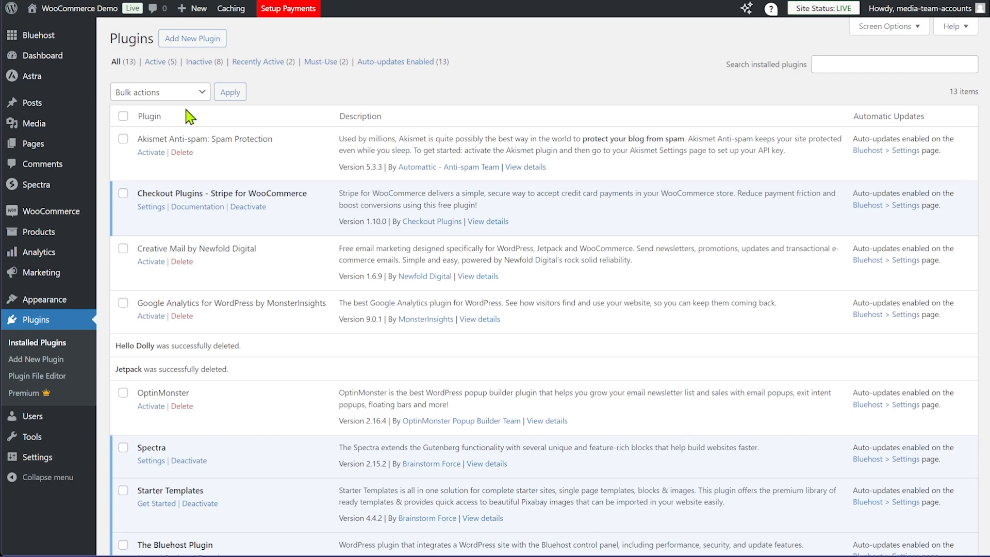
click(187, 95)
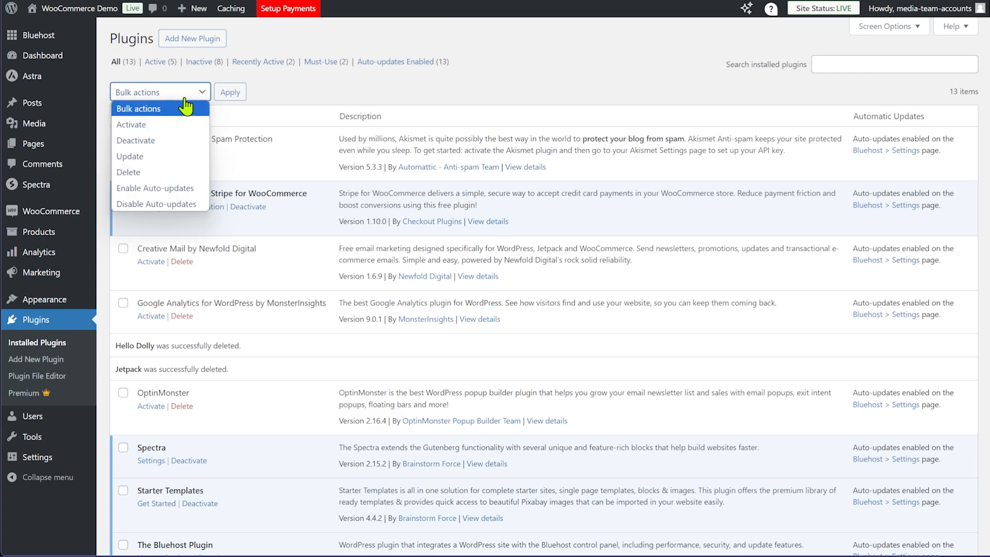
click(140, 165)
click(230, 93)
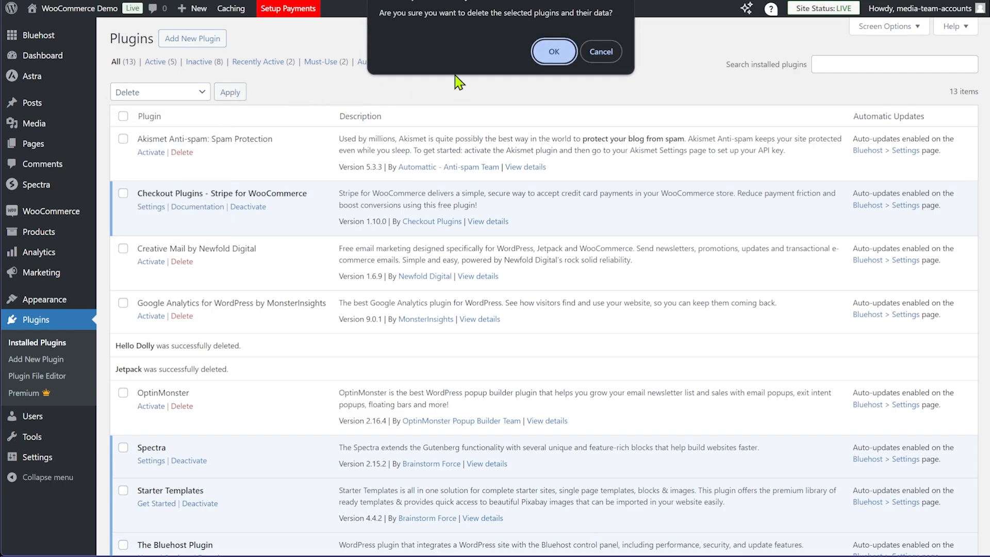
click(552, 50)
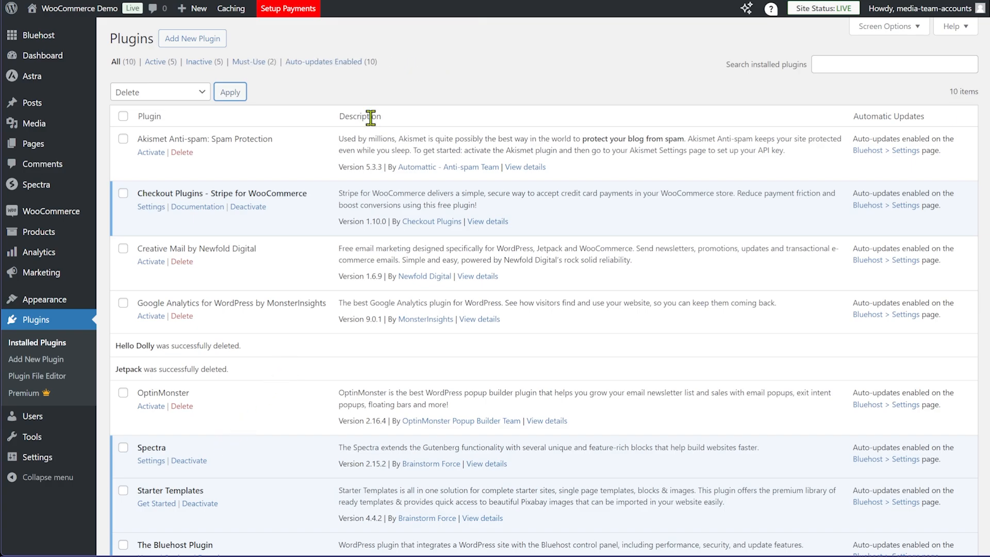
click(419, 85)
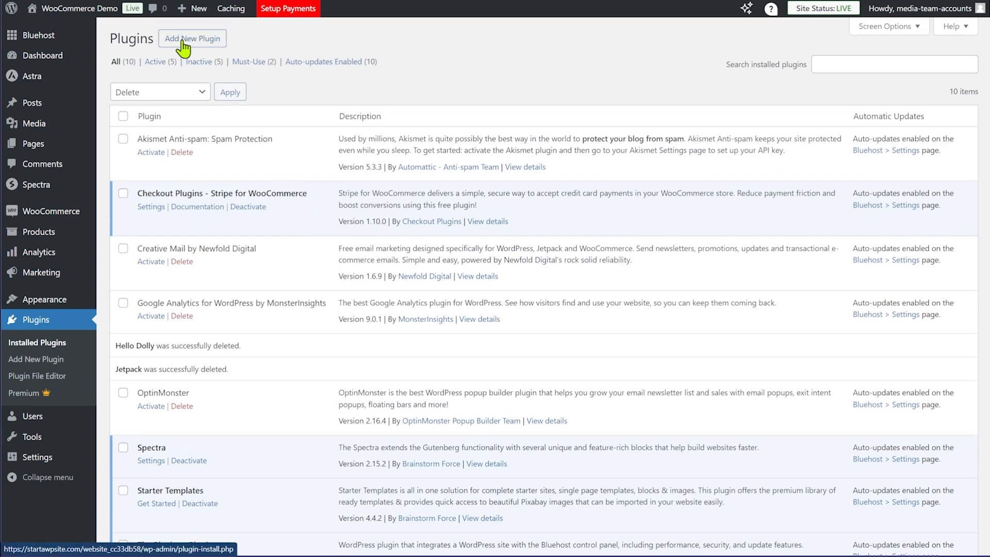
Install All in One SEO via an 'aioseo' search, skip its wizard and decline usage tracking
click(193, 50)
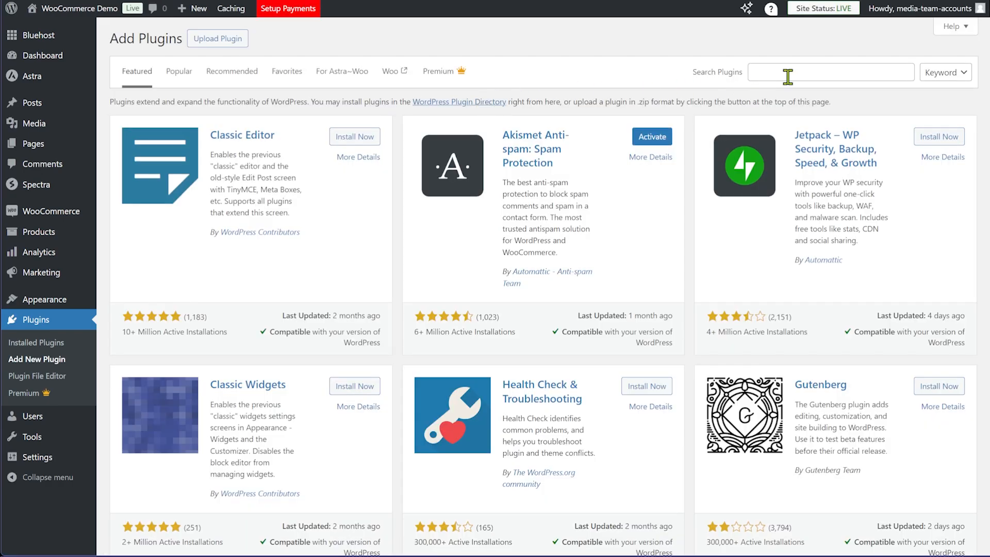
click(771, 70)
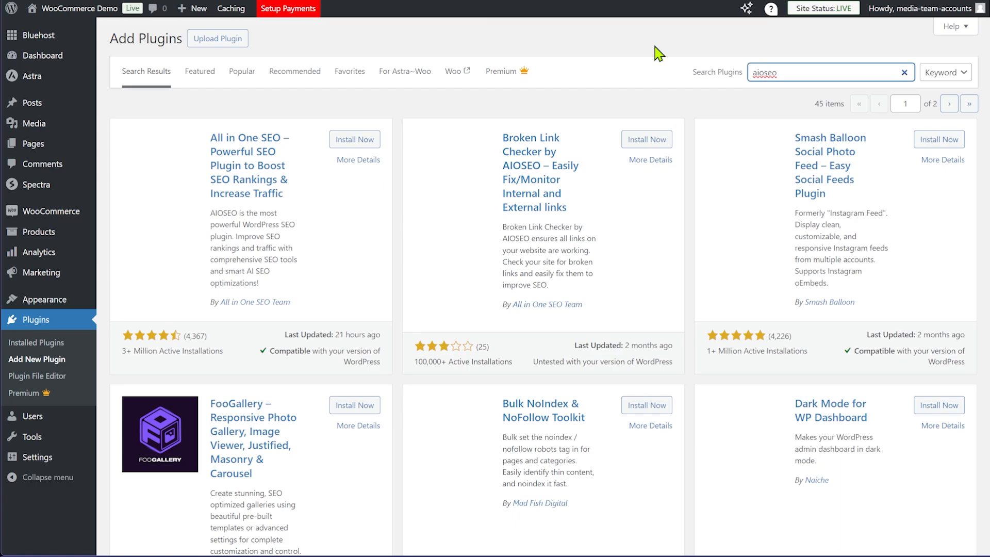
click(350, 140)
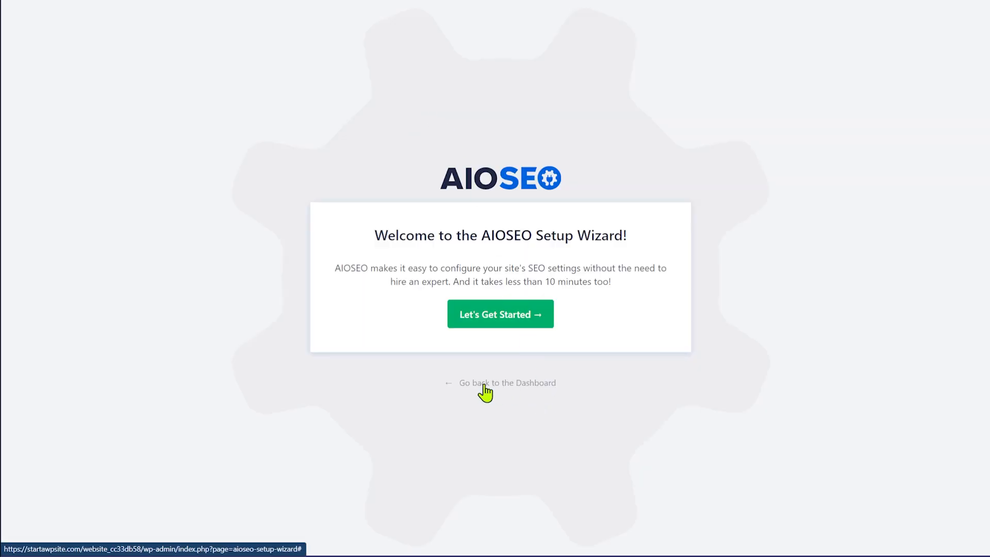
click(499, 383)
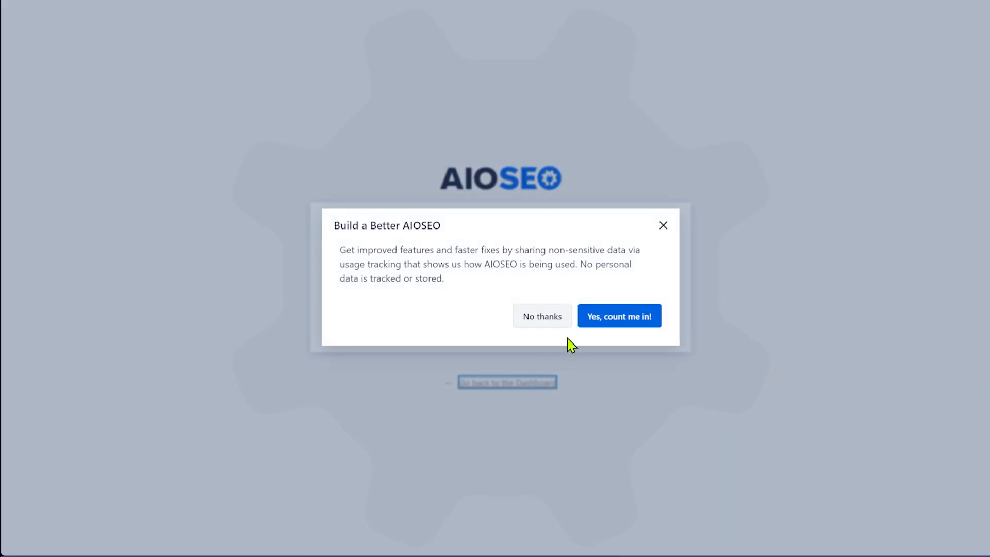
click(544, 323)
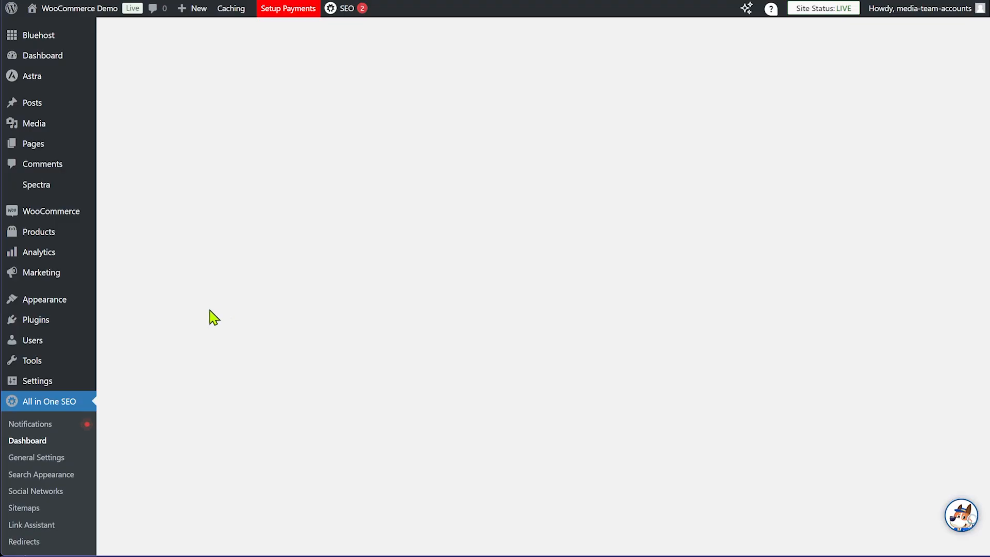
Install and activate the Duplicator plugin found by searching 'duplicator'
mouse_move(49, 319)
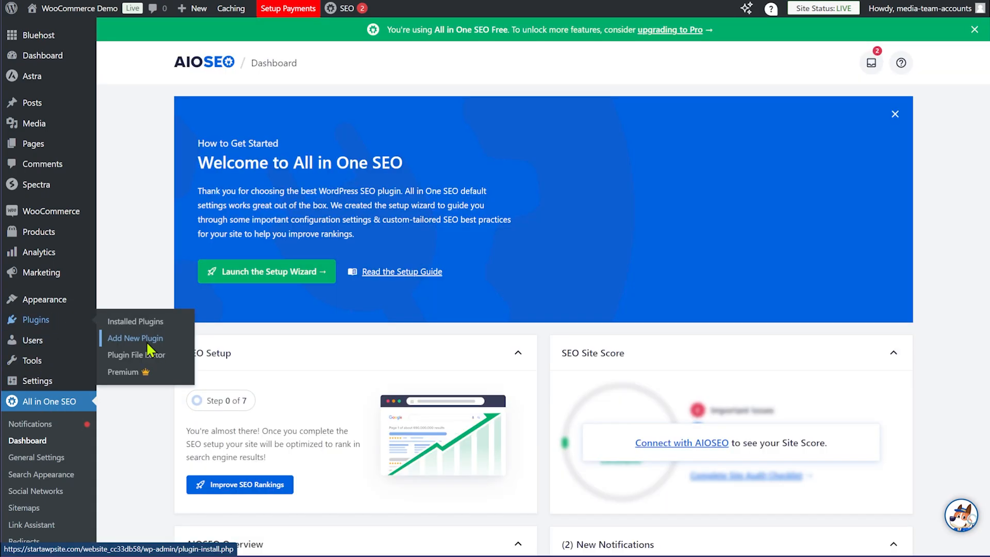
click(146, 341)
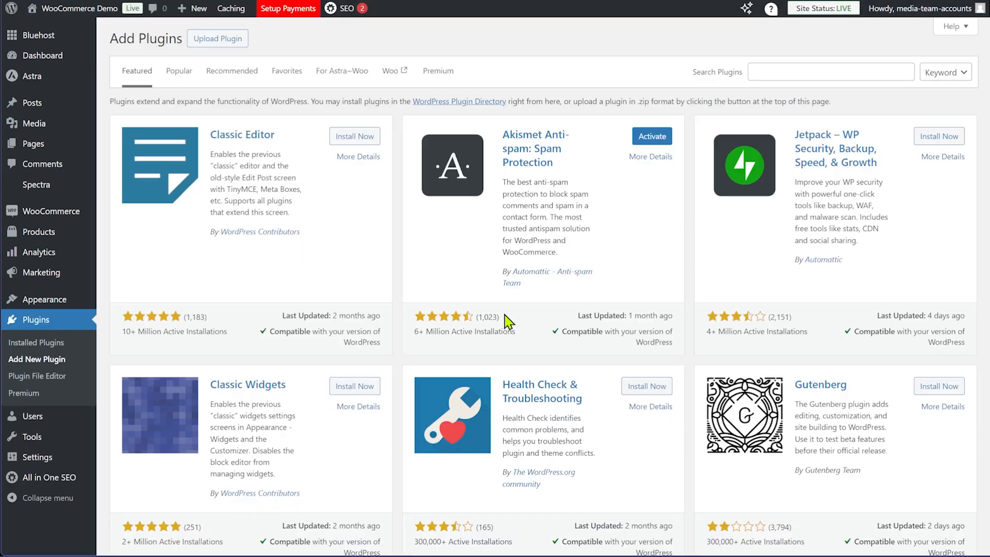
click(806, 71)
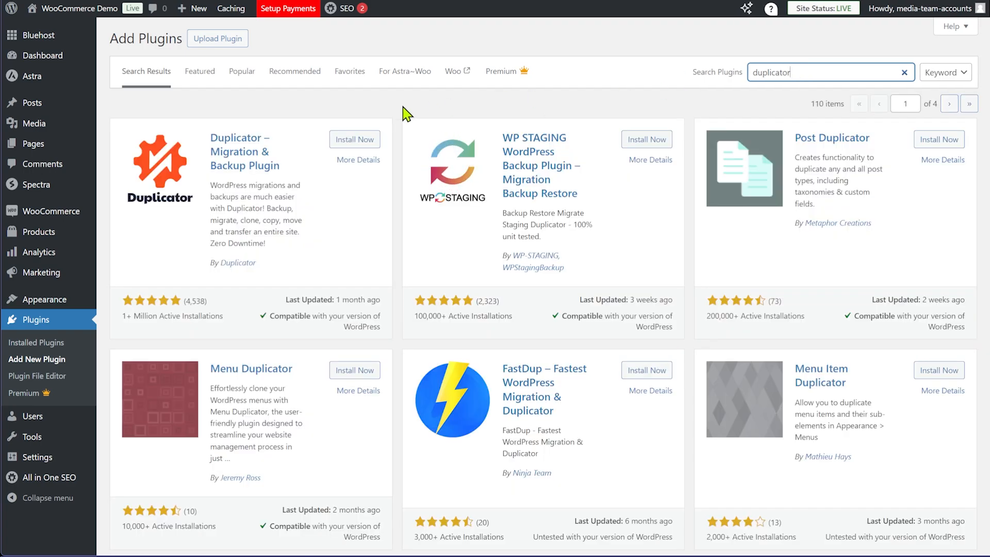
click(355, 139)
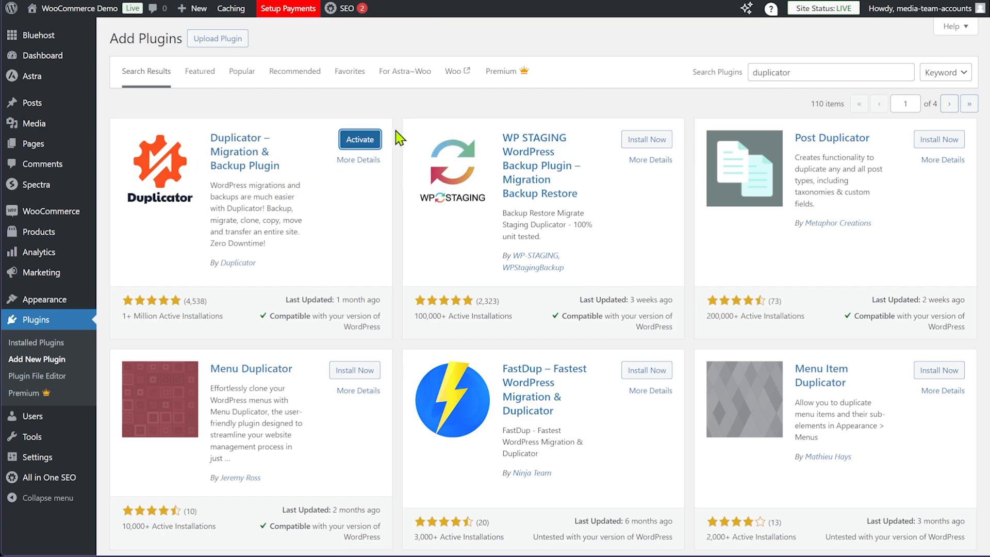
click(356, 139)
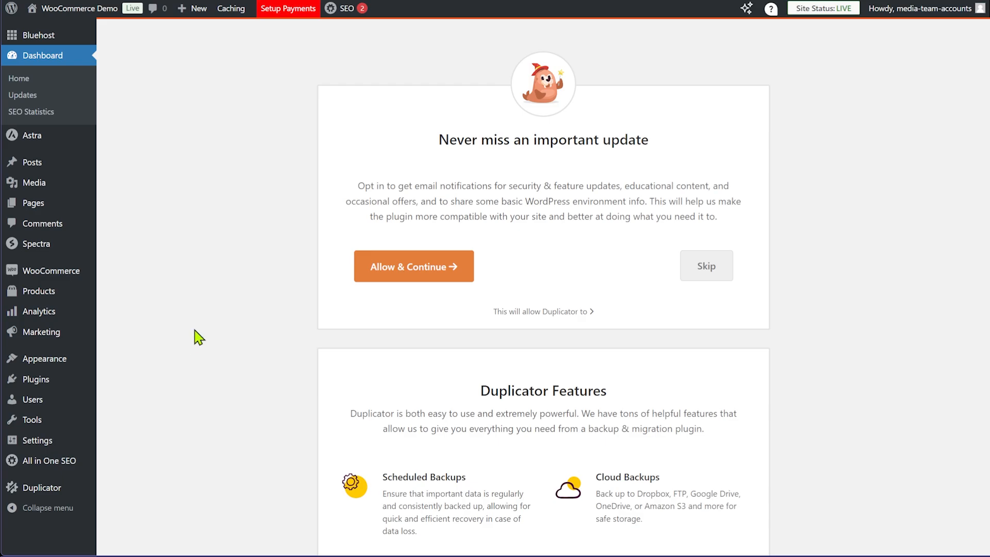
Go to WooCommerce > Settings to reach the General tab
mouse_move(69, 273)
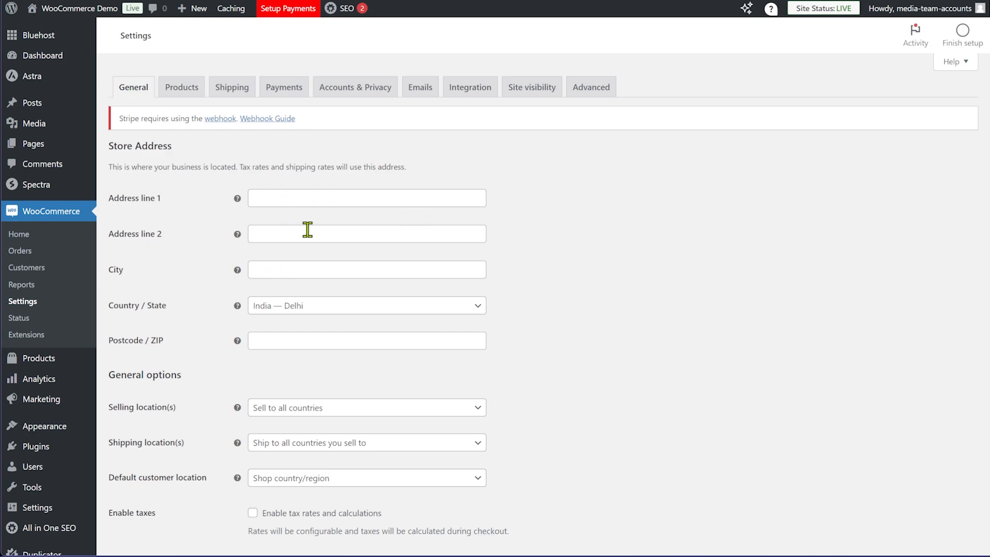
Set selling locations to sell only to specific countries, with India selected
scroll(323, 274, down, 3)
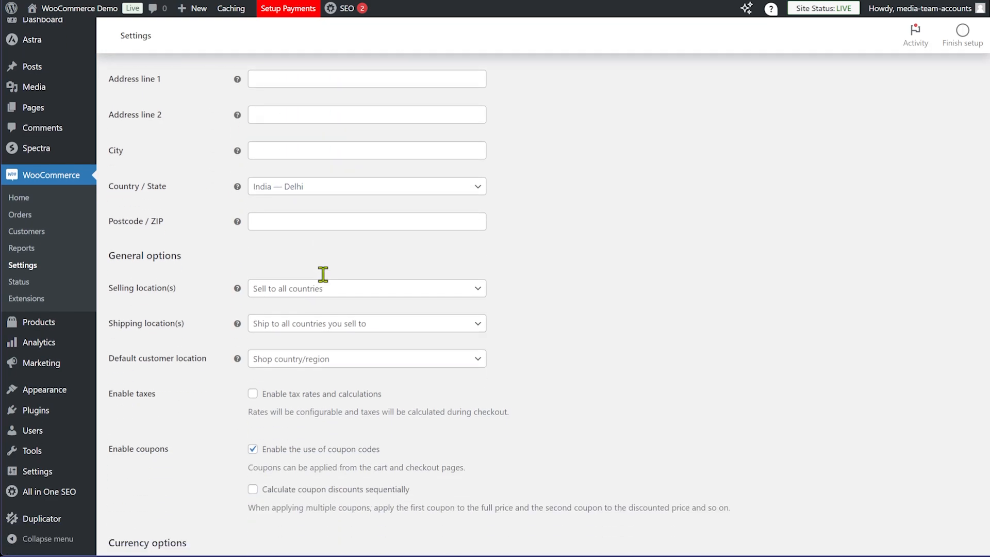
scroll(309, 261, down, 3)
scroll(464, 248, up, 4)
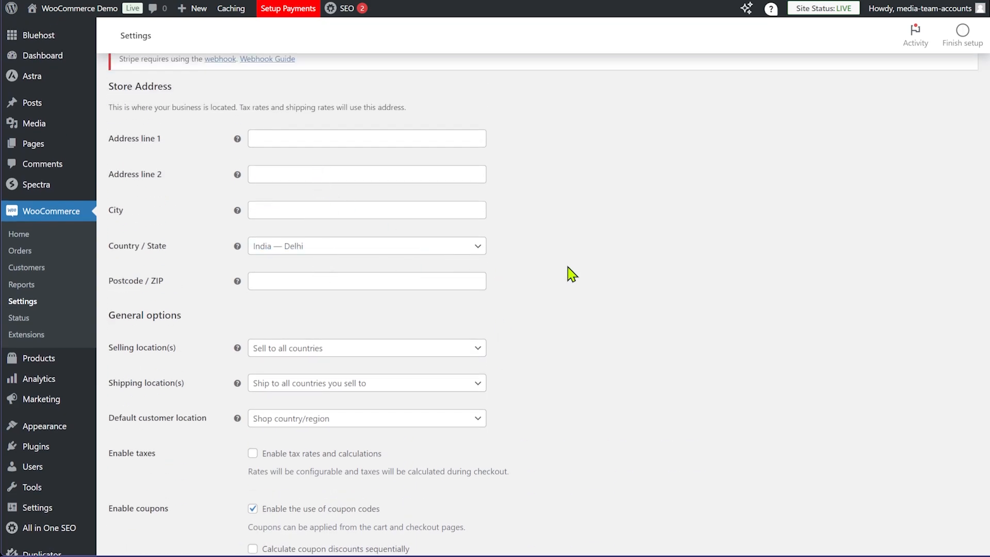
scroll(590, 265, down, 3)
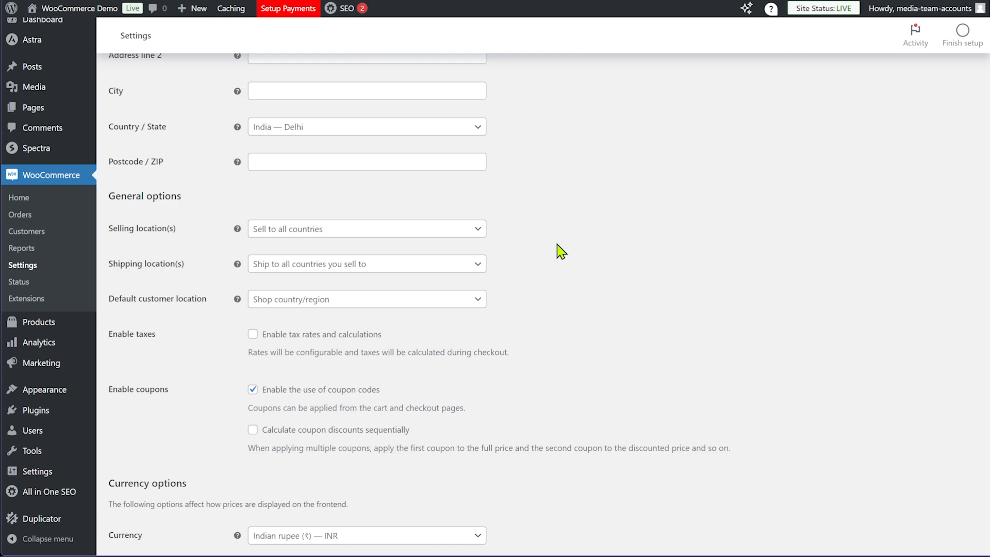
click(404, 239)
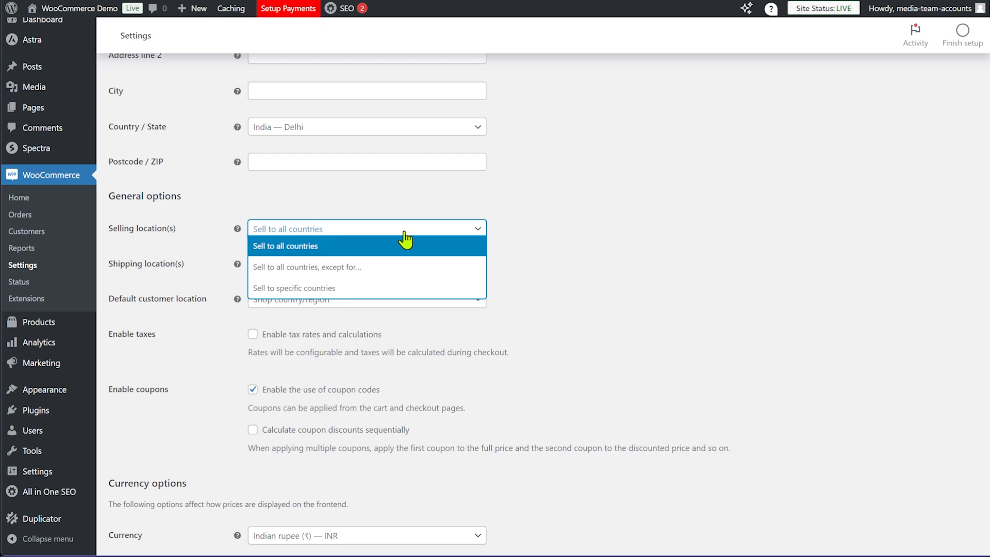
click(343, 286)
click(408, 267)
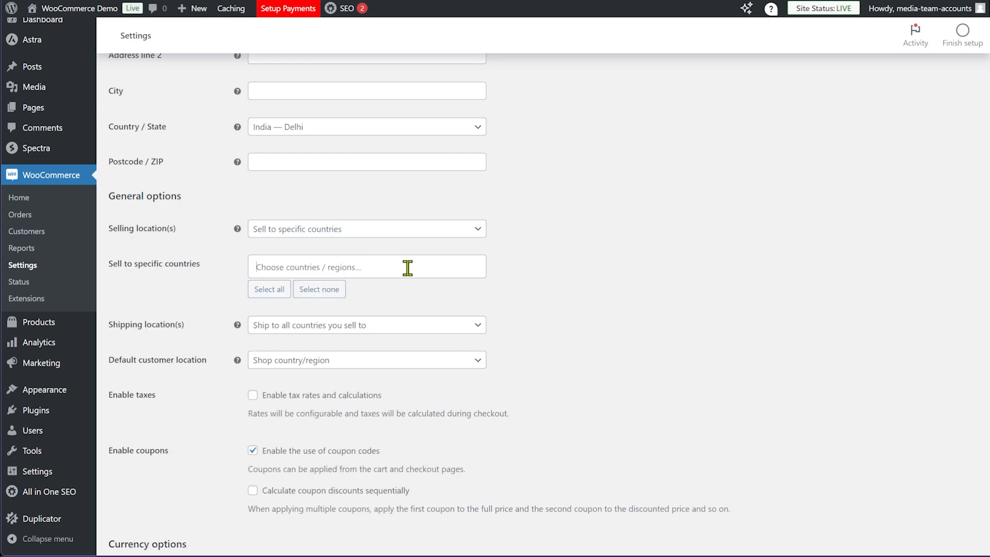
text(indi)
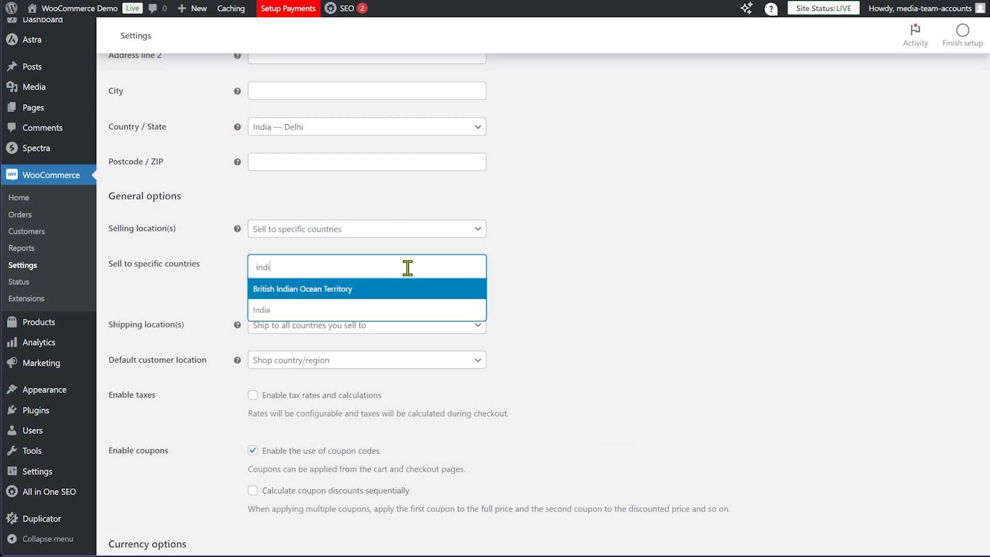
click(347, 310)
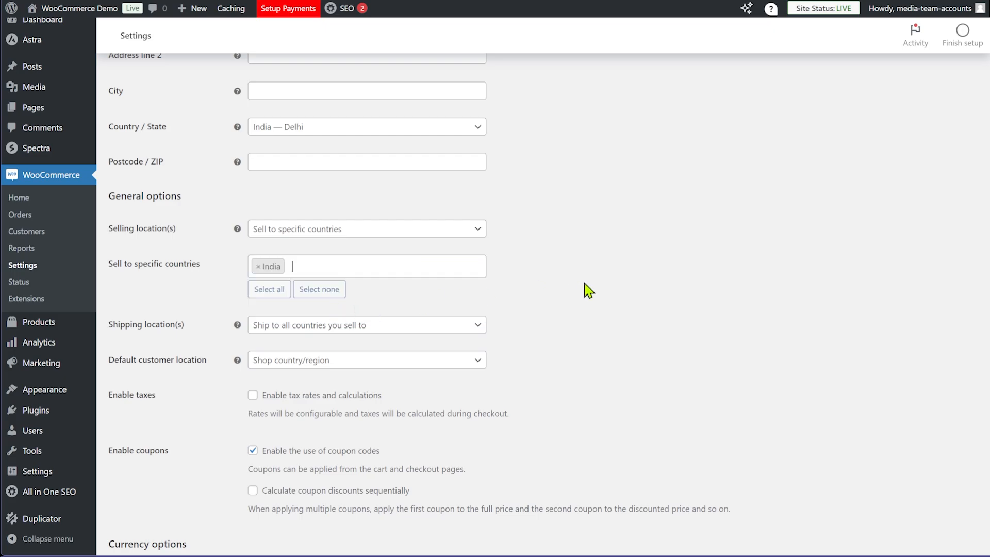
Set shipping locations to ship to specific countries only, with India selected
click(342, 330)
click(355, 384)
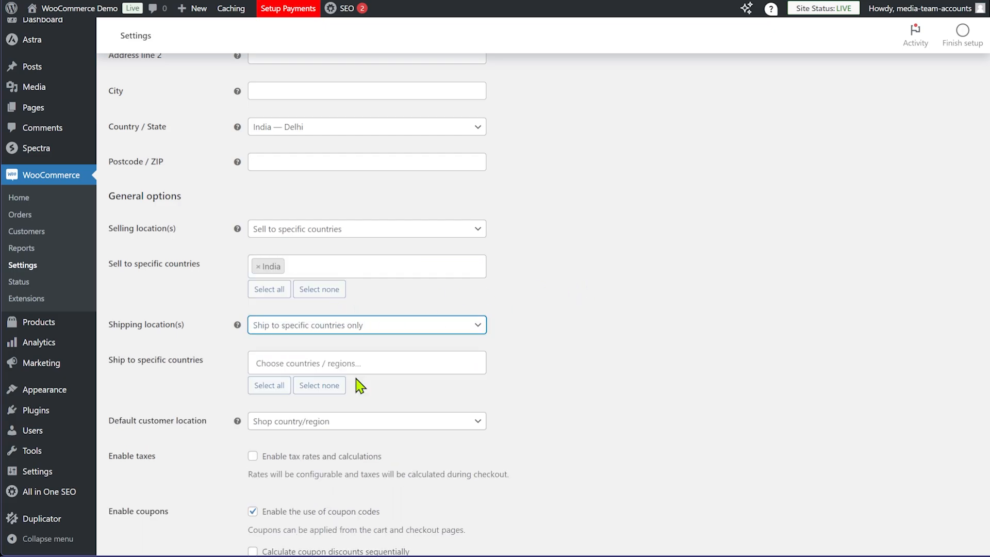
click(353, 357)
text(in)
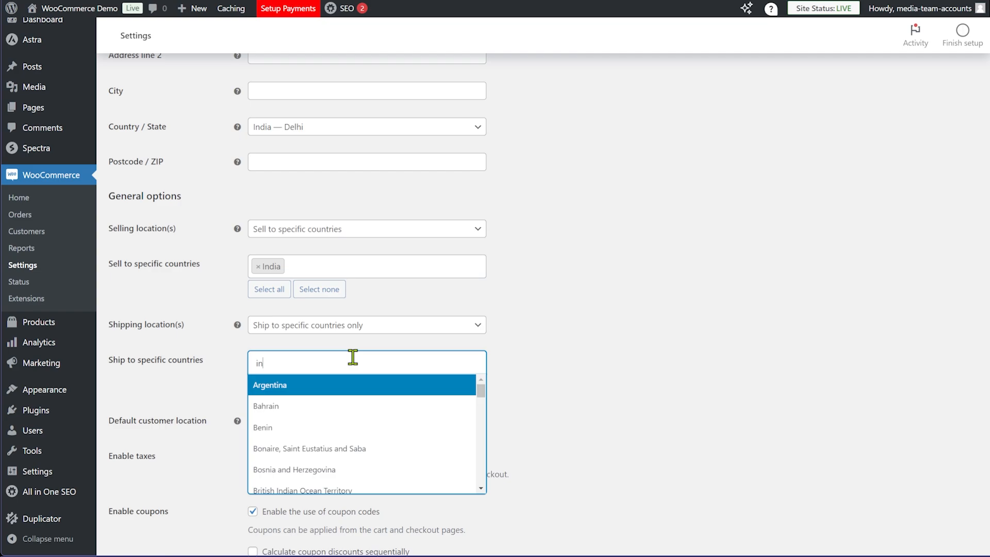
text(d)
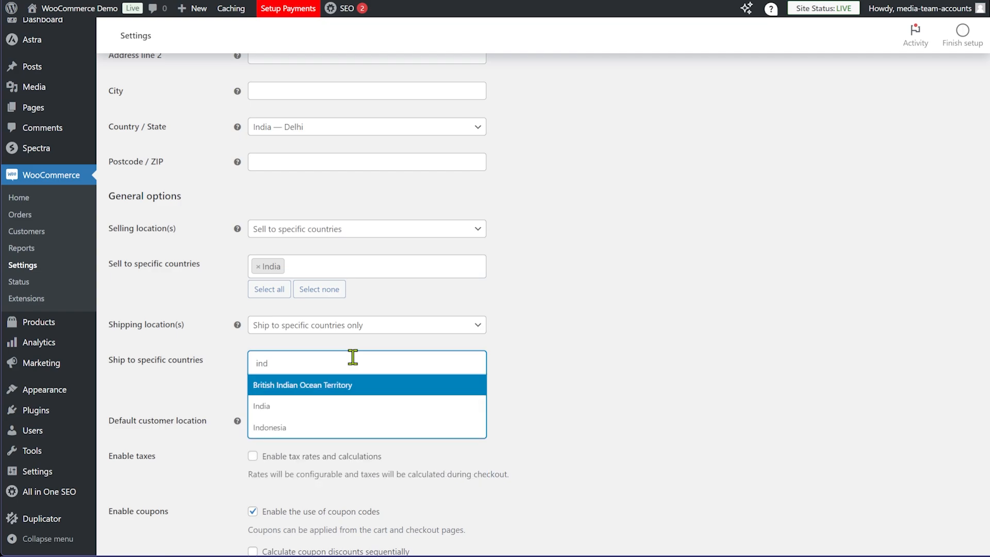
click(289, 407)
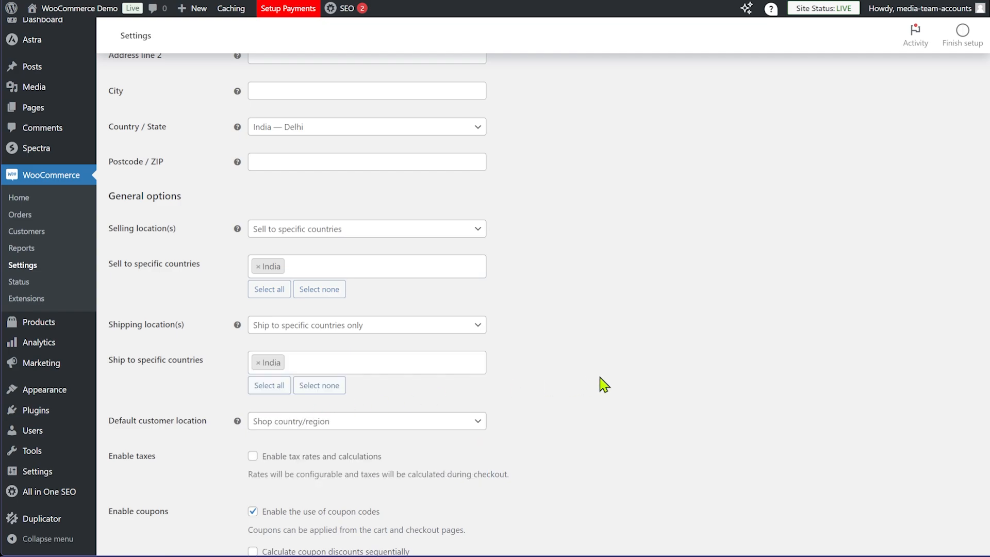
Enable tax rates and calculations and save the general settings
scroll(603, 384, down, 2)
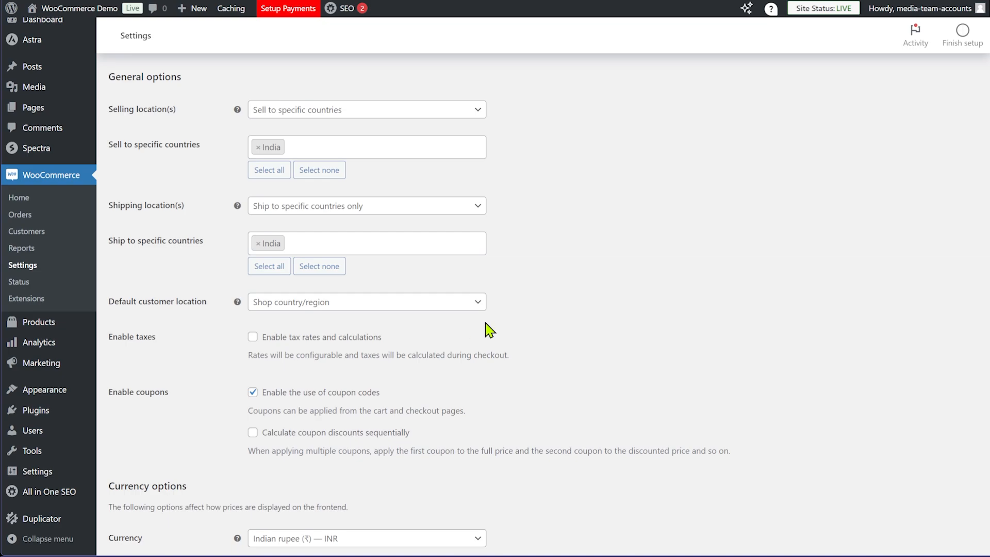
click(252, 346)
scroll(645, 339, down, 5)
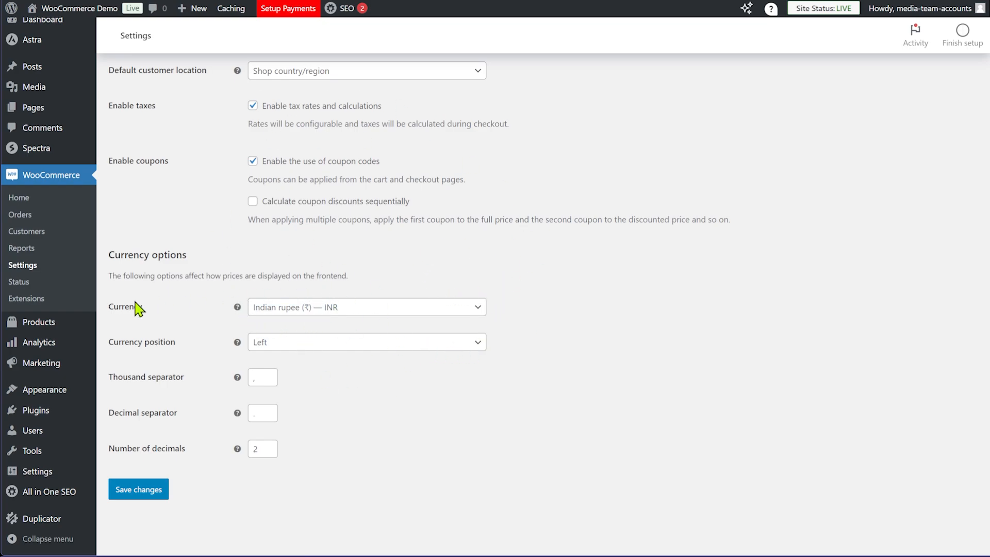
click(146, 499)
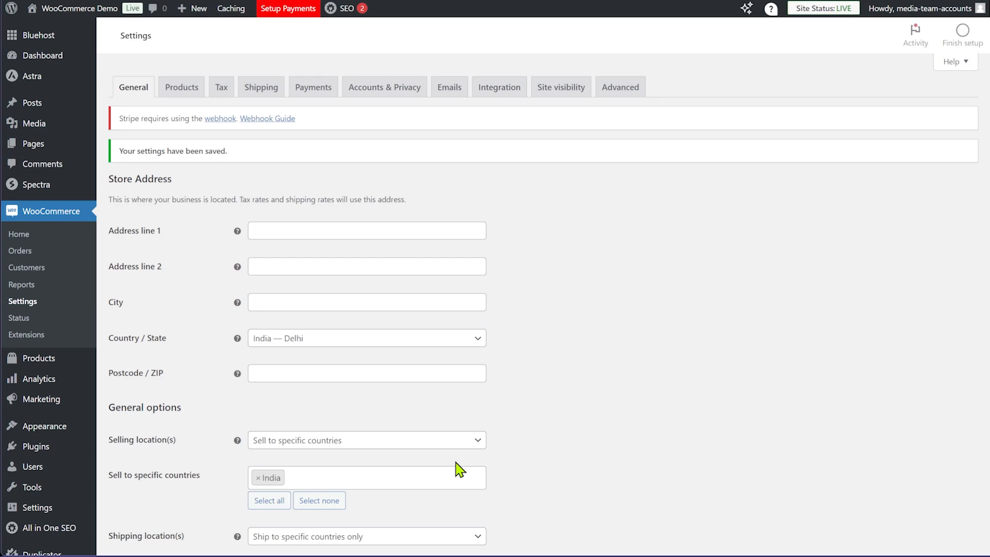
Review the Products General and Inventory settings, then go to the Tax settings
click(174, 86)
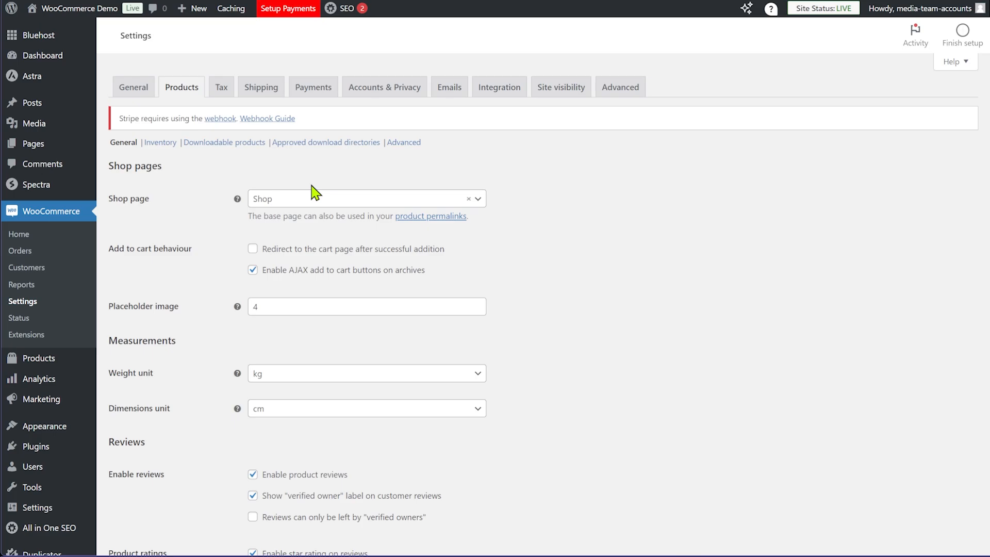
scroll(294, 298, down, 2)
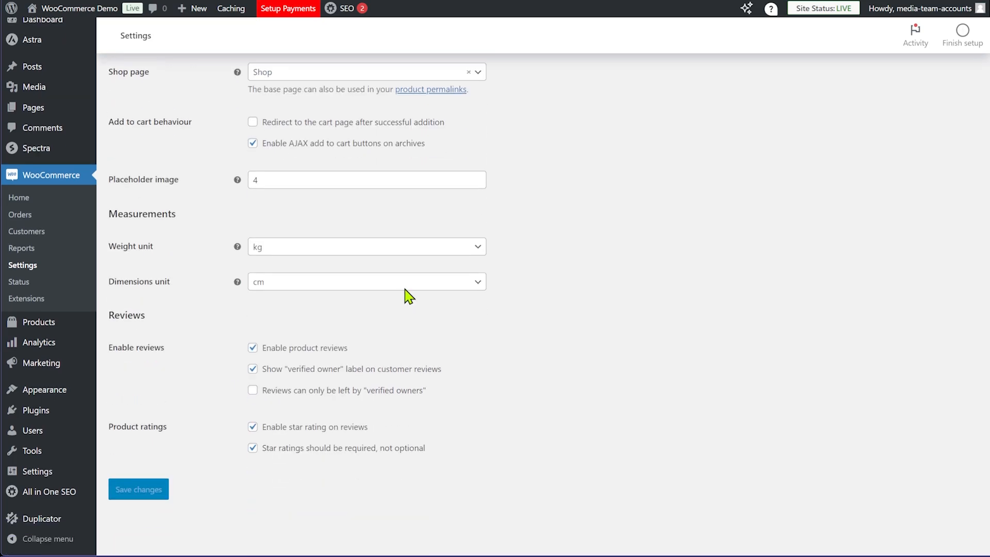
scroll(221, 304, up, 2)
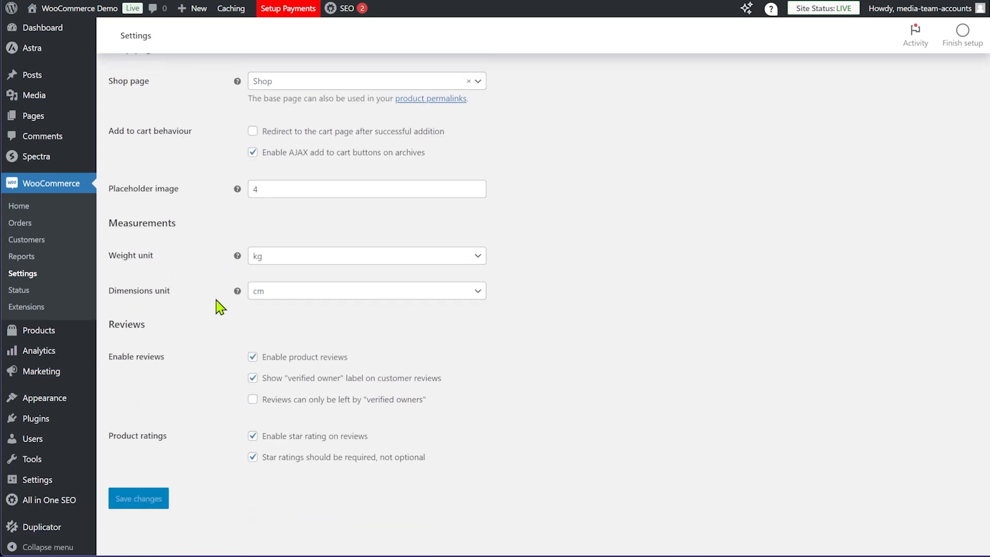
click(157, 144)
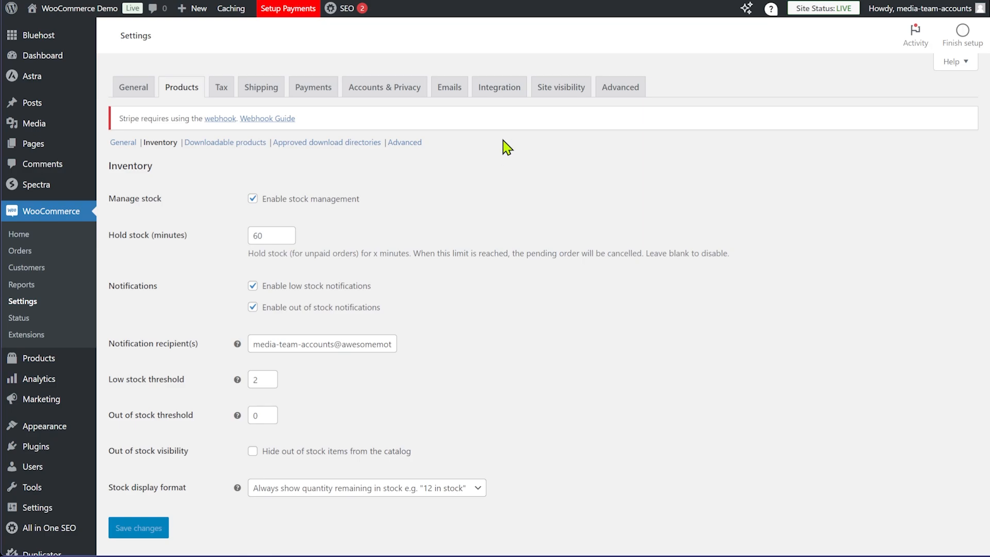
click(221, 90)
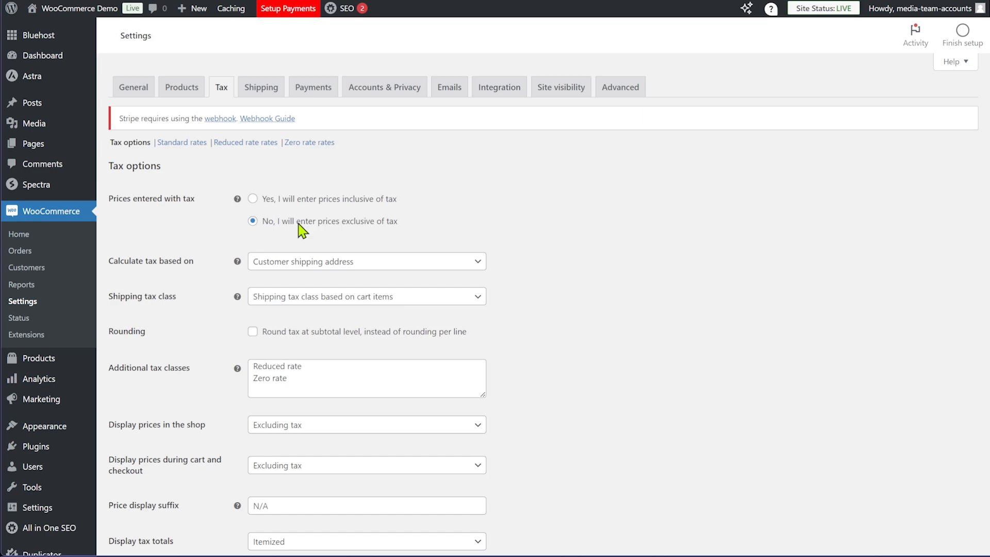
Choose to enter prices inclusive of tax, leaving the tax basis unchanged
click(307, 199)
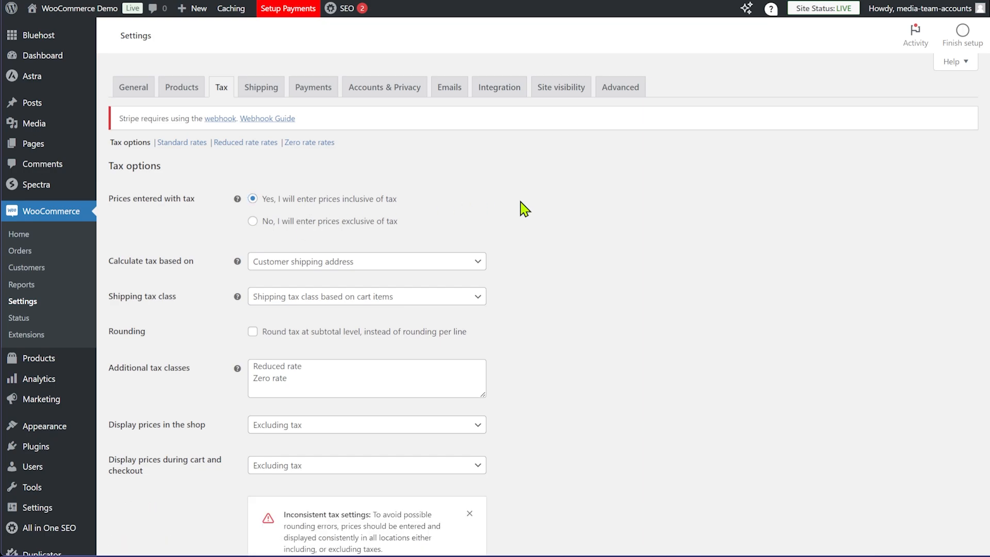
scroll(534, 218, down, 2)
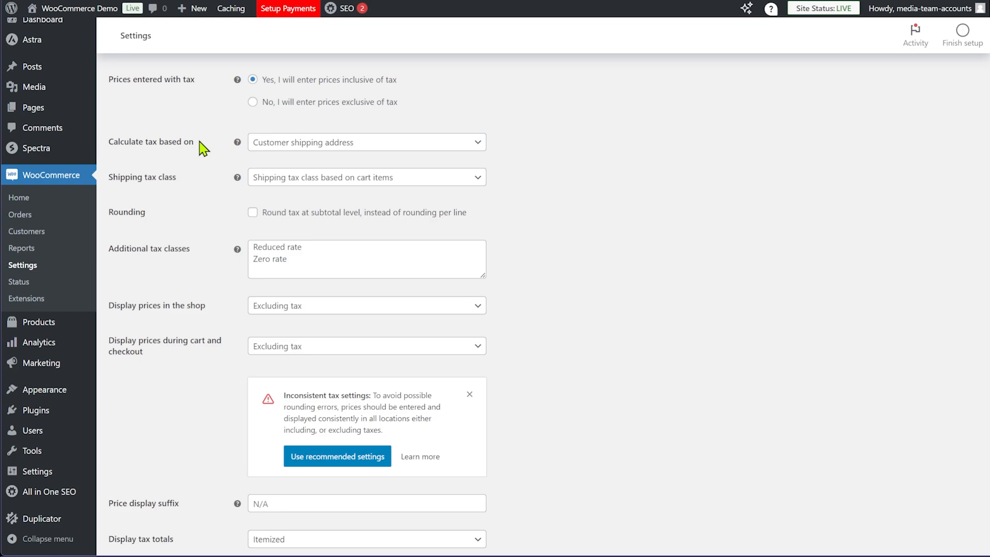
click(400, 145)
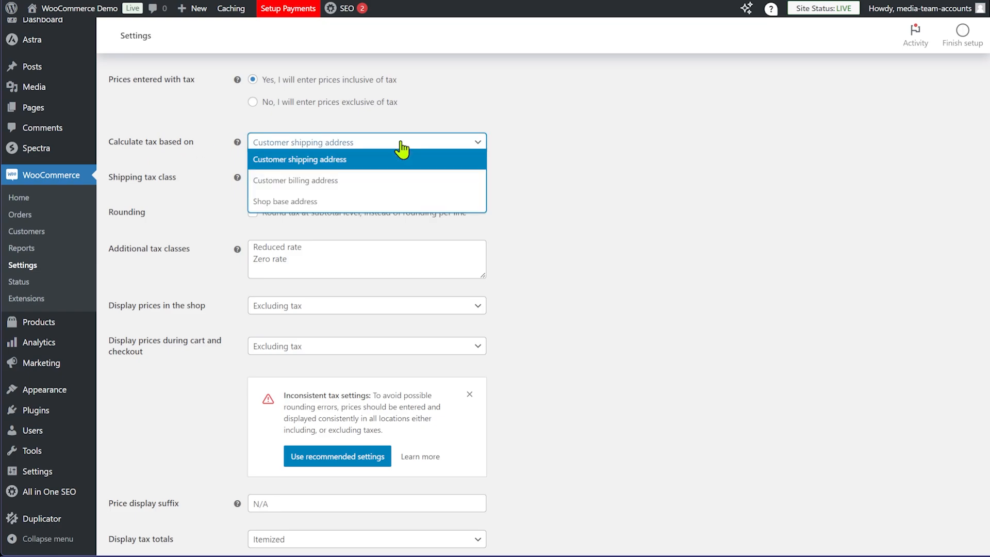
click(622, 150)
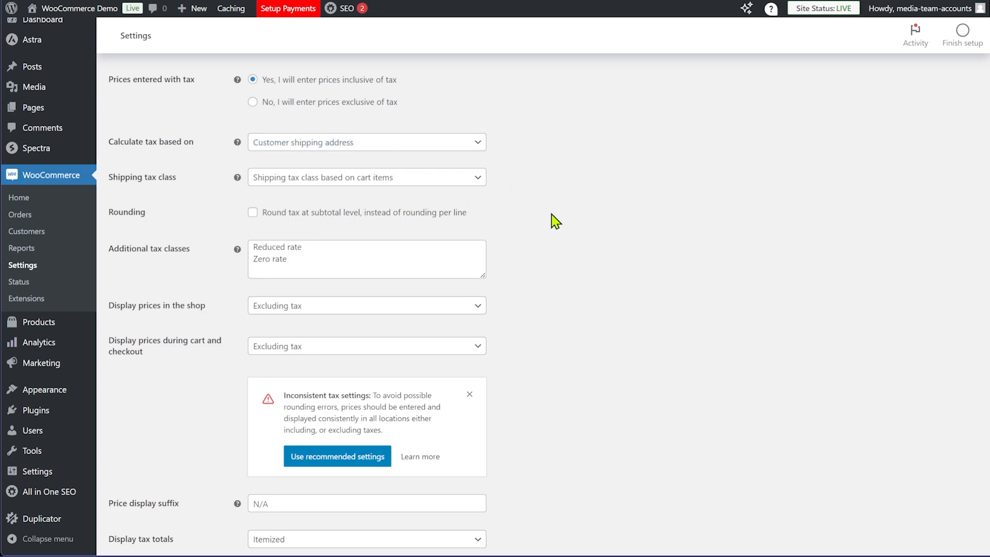
Display prices including tax in the shop and in cart and checkout, then save
scroll(555, 221, down, 1)
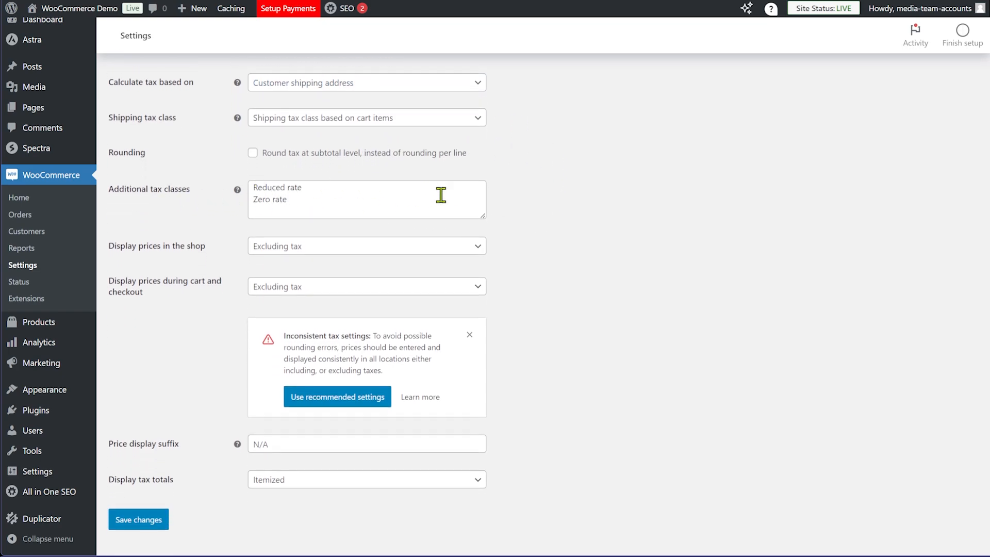
click(347, 253)
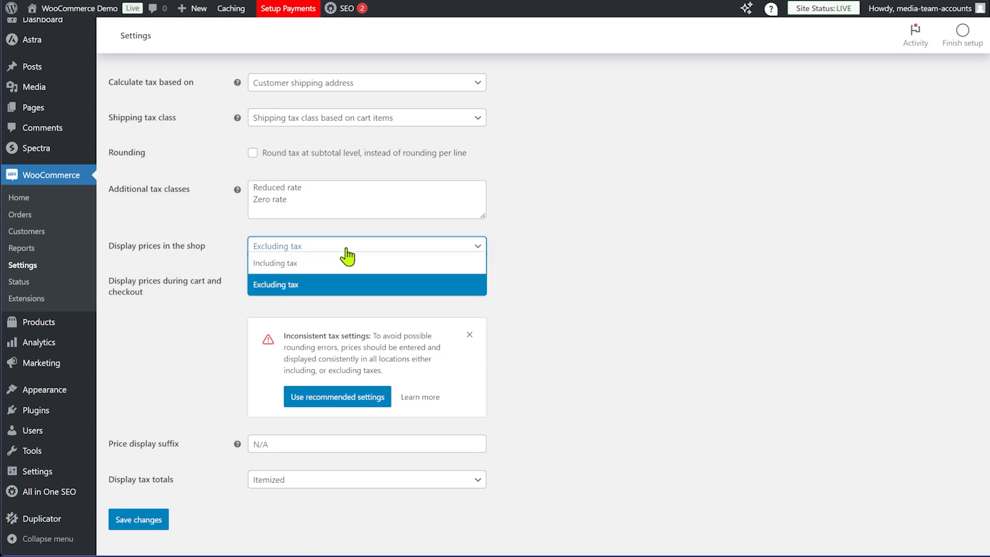
click(303, 268)
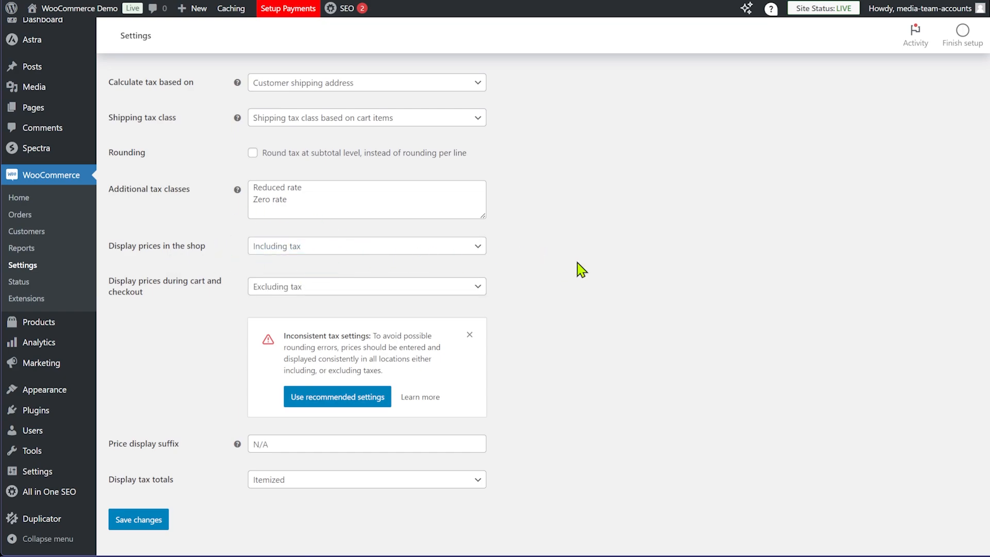
click(382, 289)
click(382, 302)
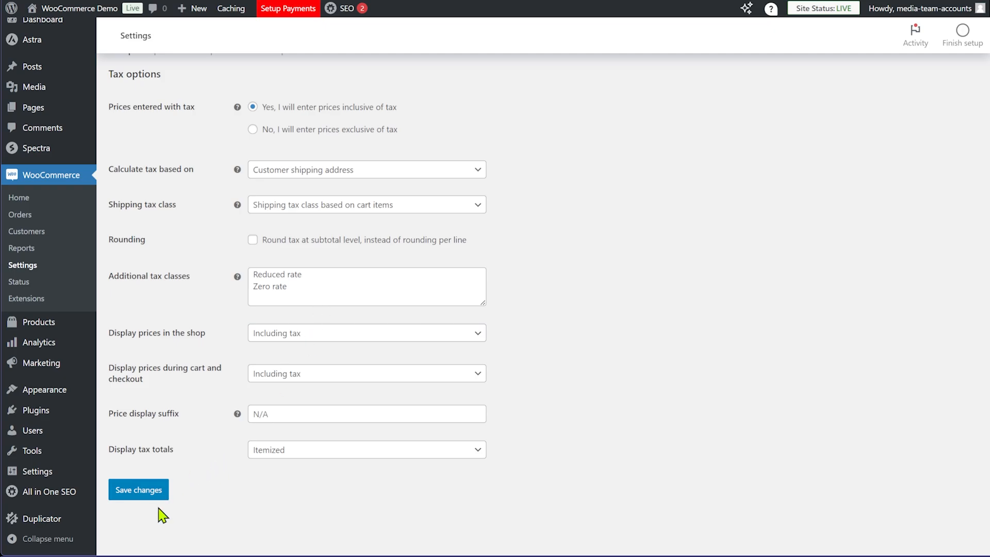
click(140, 496)
scroll(648, 390, up, 1)
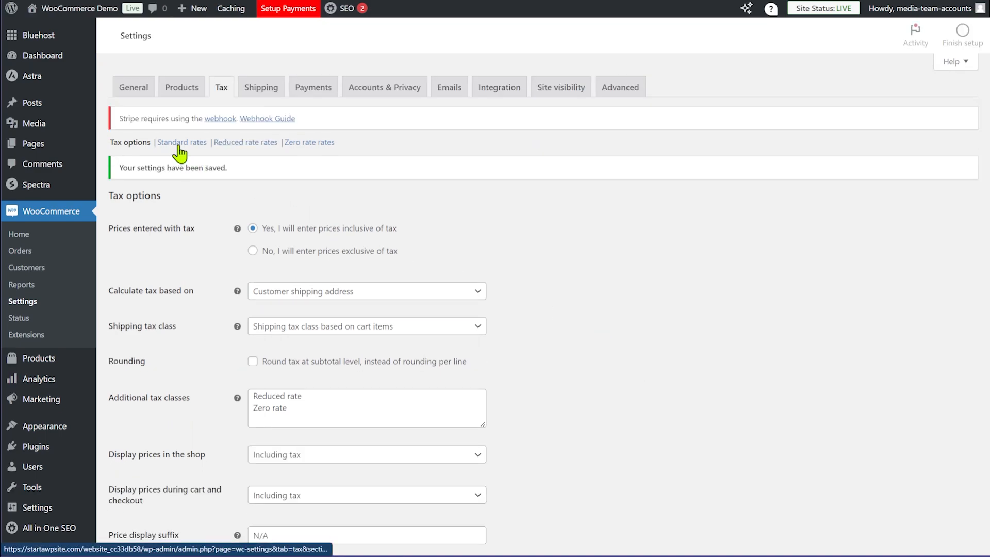
Add three Standard tax rate rows, each with country code IN
click(179, 143)
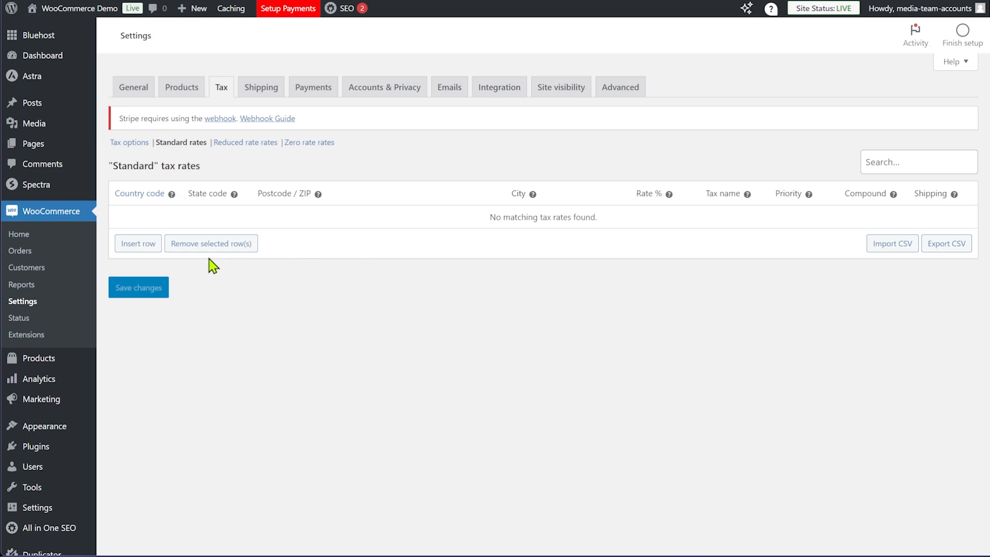
click(144, 246)
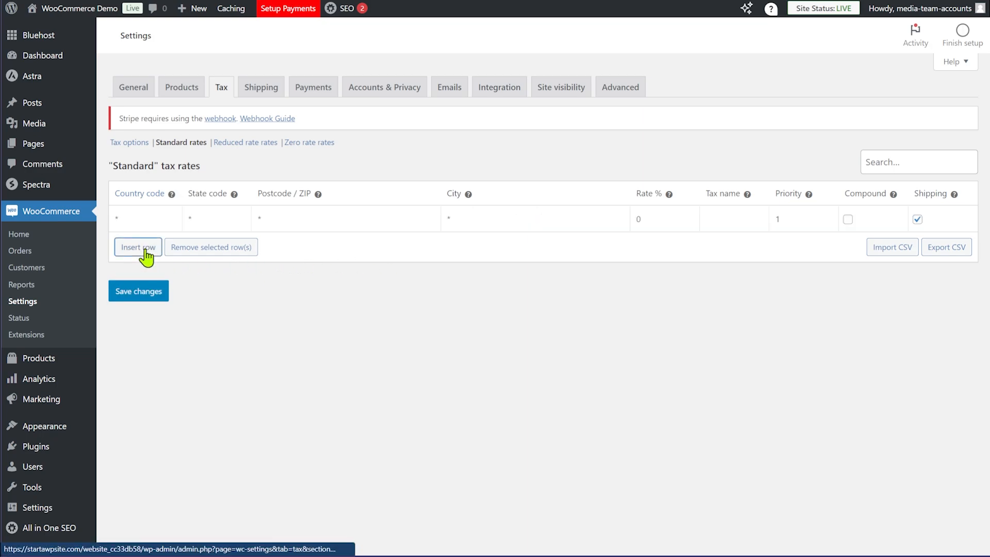
click(143, 266)
click(141, 292)
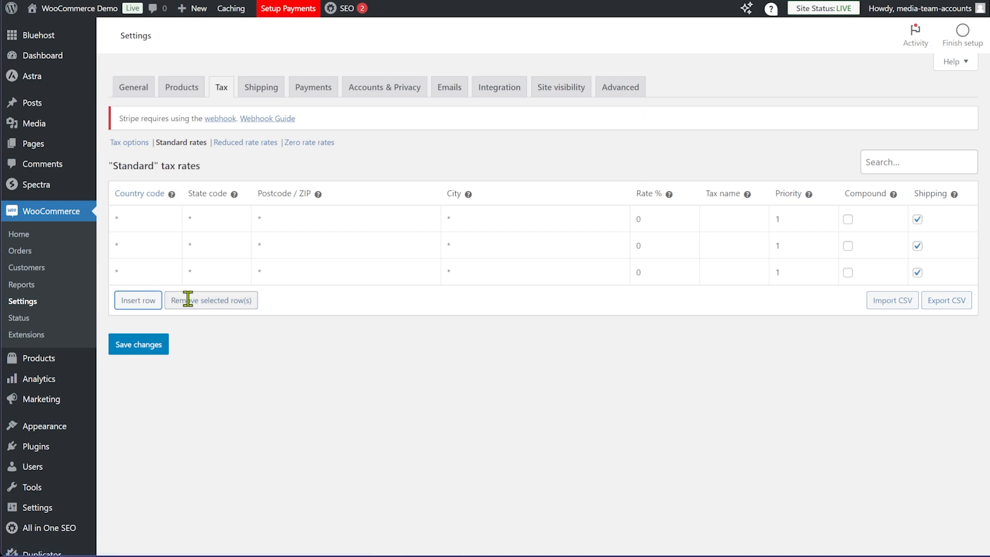
click(157, 218)
text(IN)
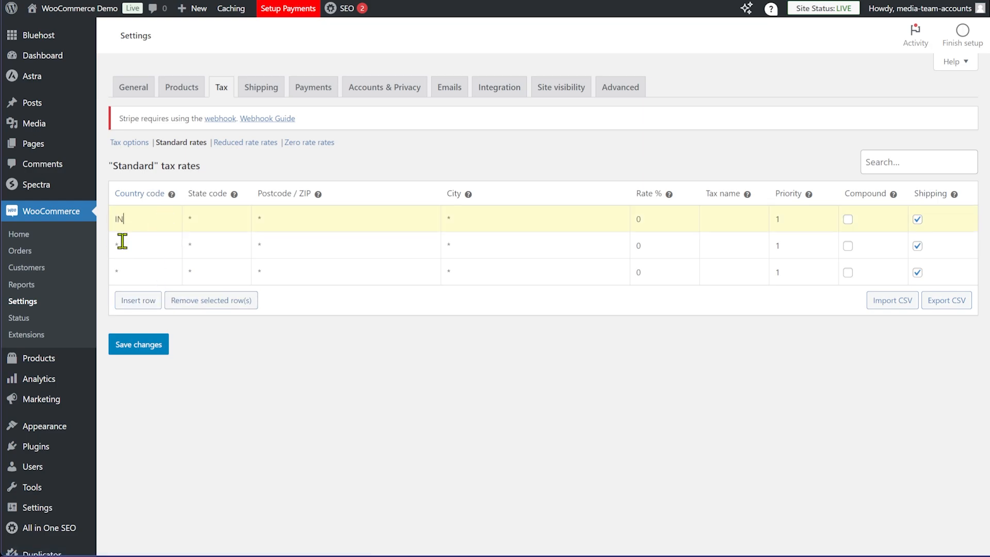
click(148, 248)
text(IN)
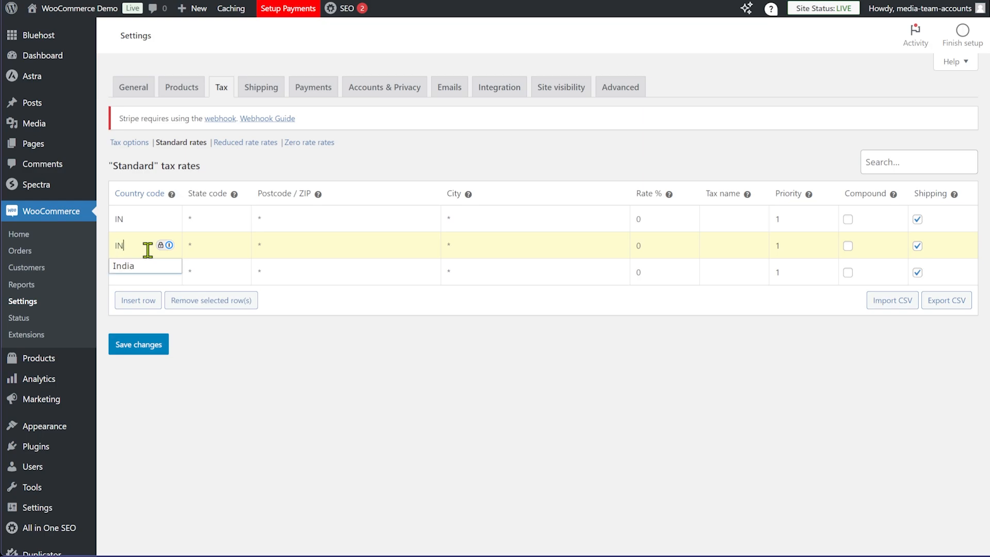
click(144, 265)
click(144, 276)
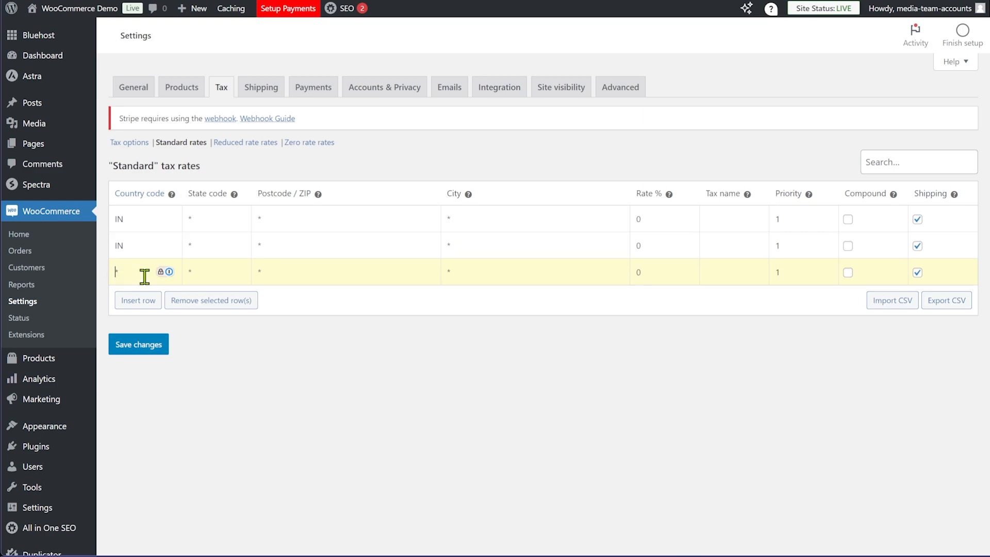
text(IN)
click(137, 294)
Set the three rows' states to Madhya Pradesh, Gujarat and Maharashtra
click(213, 219)
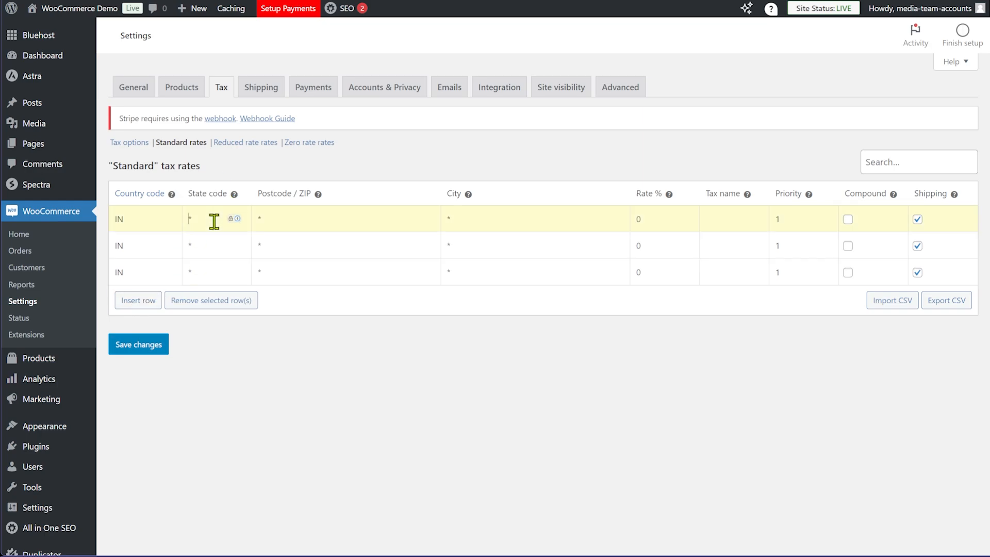
text(mad)
click(223, 240)
click(283, 215)
click(212, 246)
text(gu)
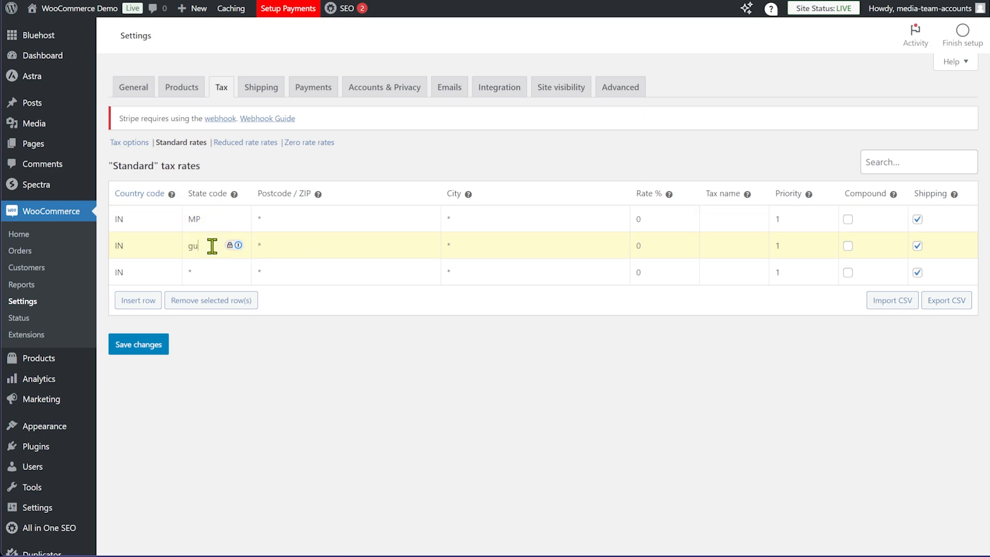
text(j)
click(208, 269)
click(220, 271)
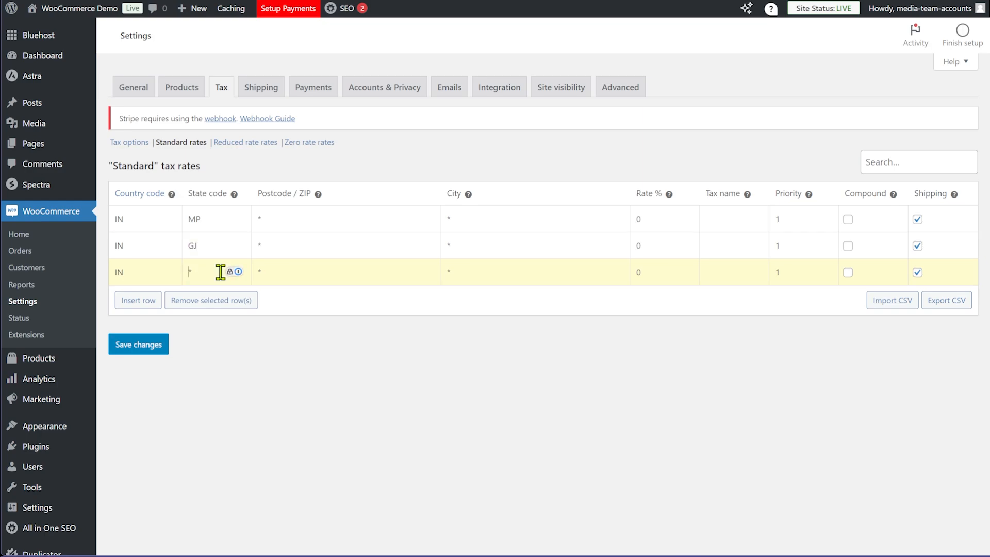
text(mah)
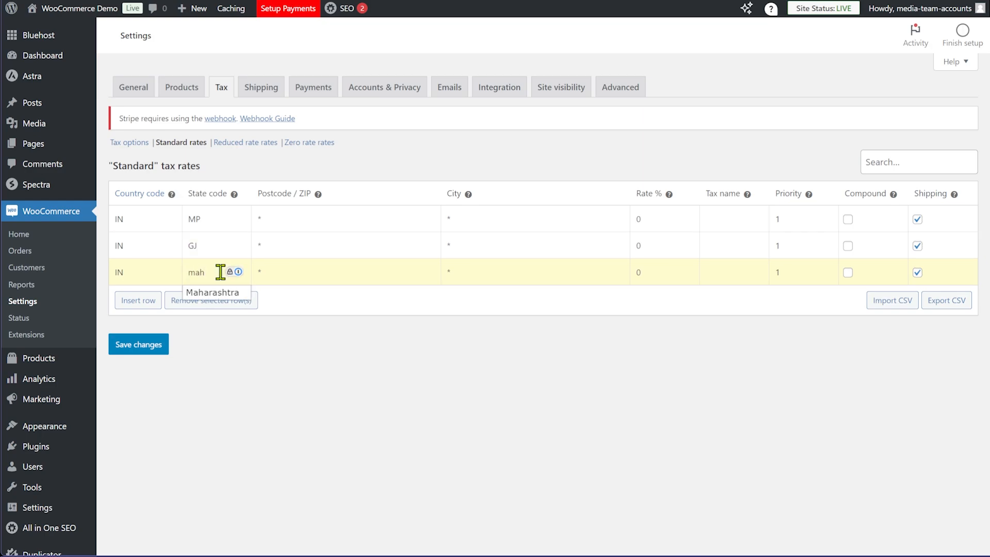
click(220, 292)
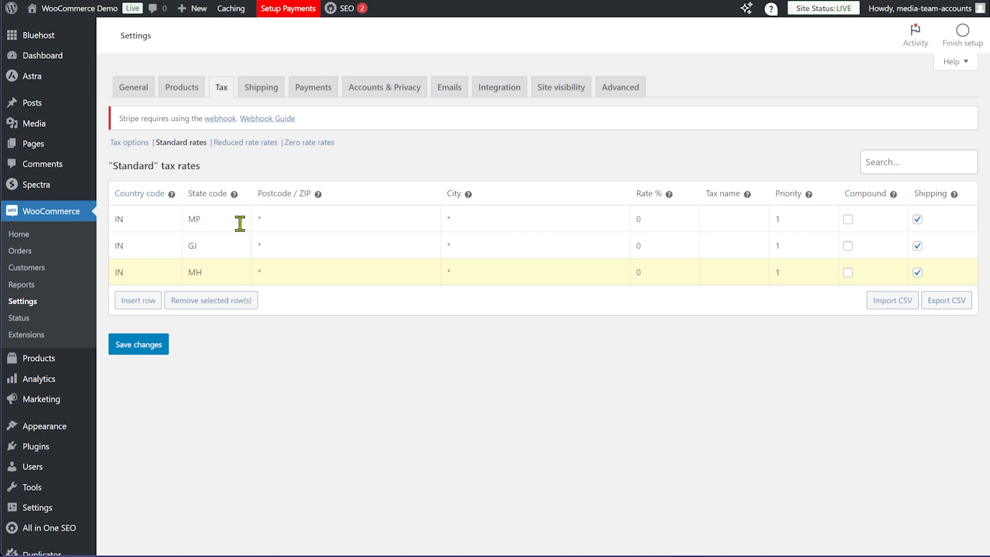
Give the MP row an 18% rate named CGST
click(670, 217)
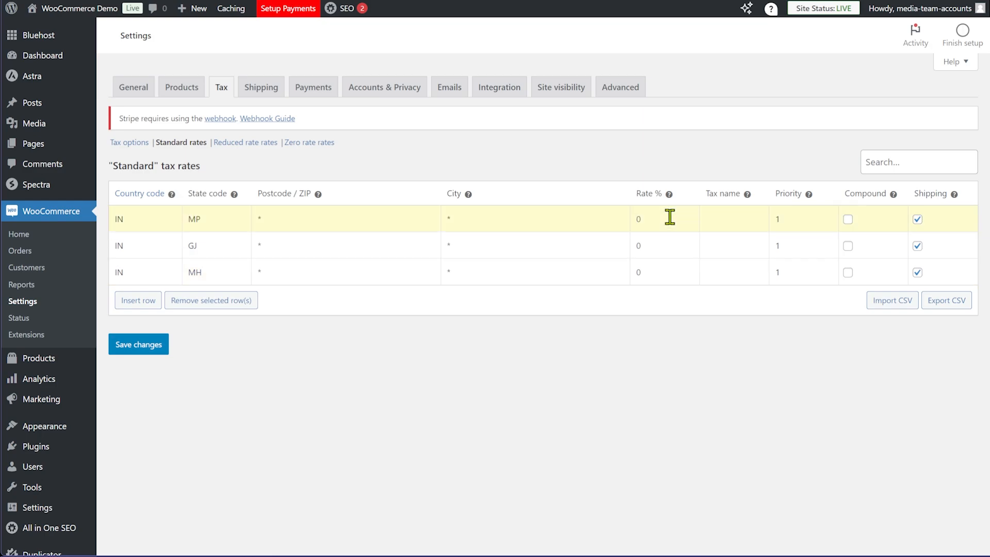
text(18)
click(716, 220)
text(CGST)
Insert a new tax row with country IN and state GJ
click(144, 300)
click(149, 296)
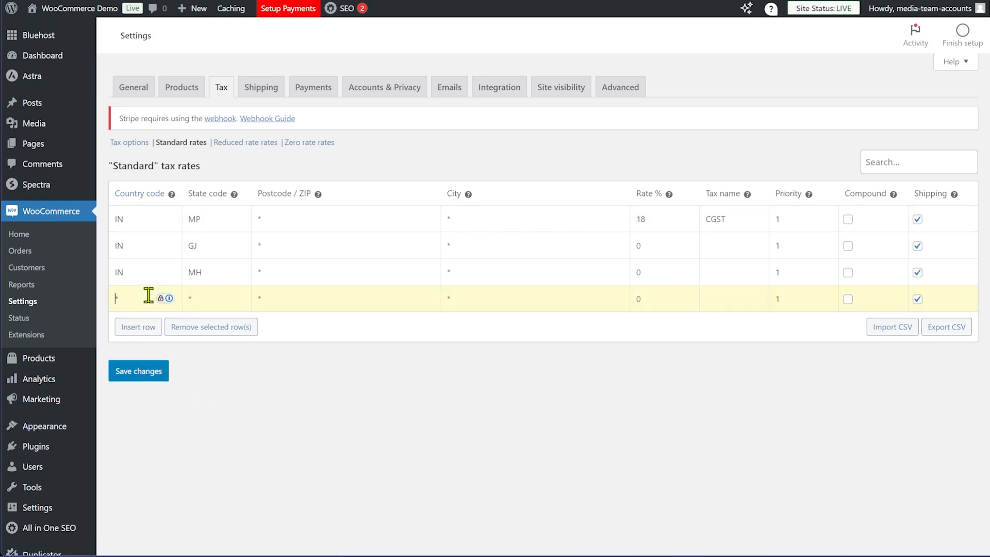
text(IN)
click(218, 305)
text(gj)
key(BackSpace)
key(BackSpace)
text(gujra)
key(ctrl+a)
text(GJ)
Set both Gujarat rows to 9%, naming them CGST and SGST
text(9)
text(9)
click(722, 243)
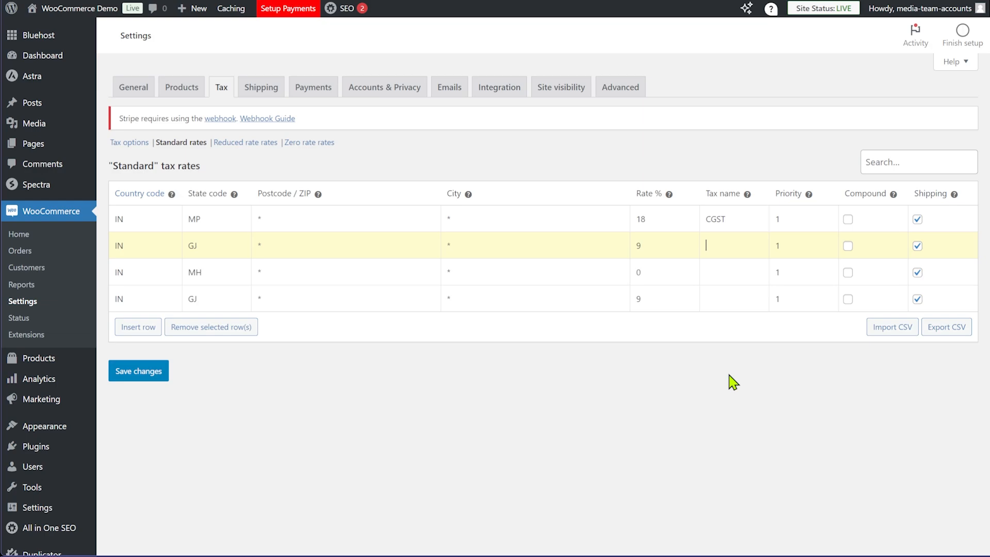
text(CGST)
click(732, 301)
text(SGST)
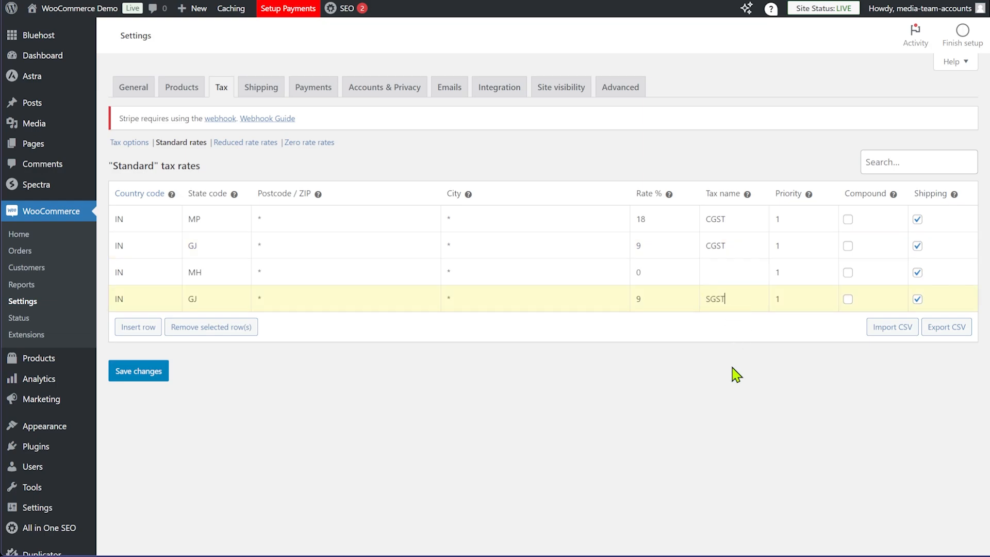
Rename the MP row's 18% tax from CGST to IGST
click(714, 218)
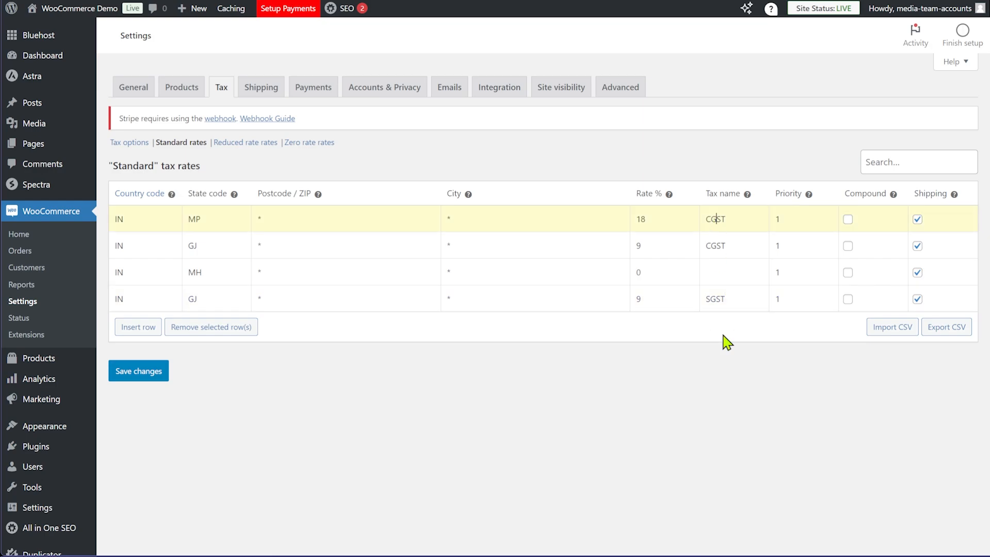
key(BackSpace)
text(I)
Make the GJ CGST and SGST rates compound and insert a new IN / MH tax row
click(848, 245)
click(847, 298)
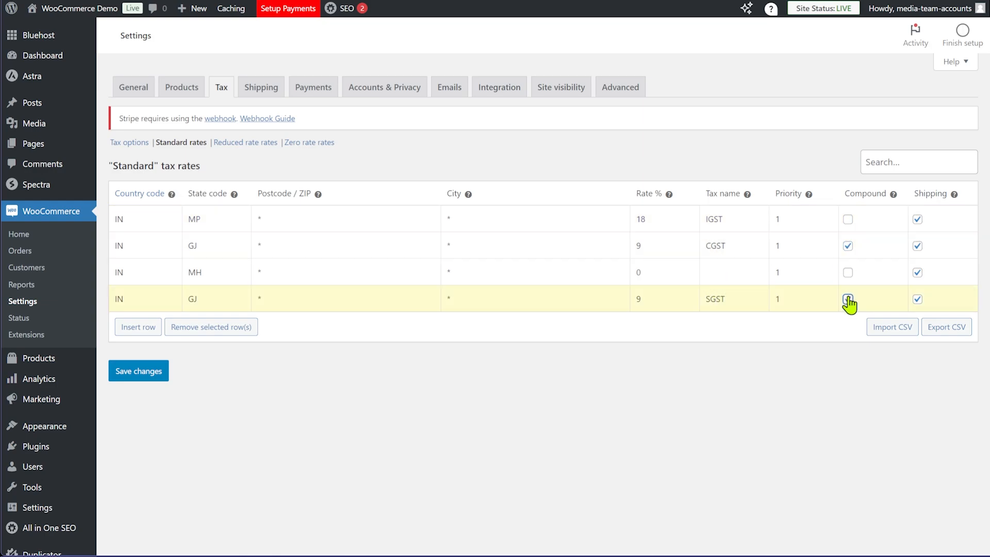
click(145, 330)
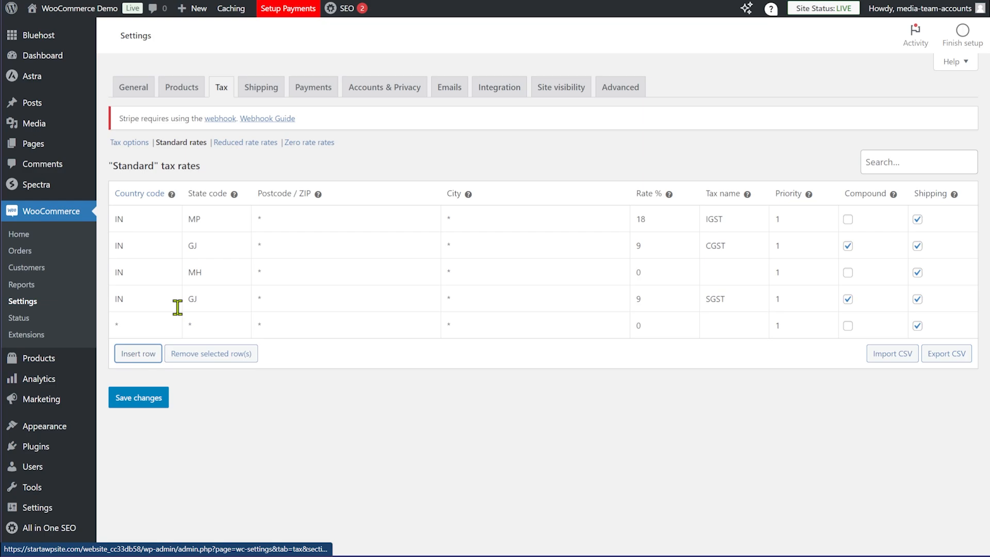
text(IN)
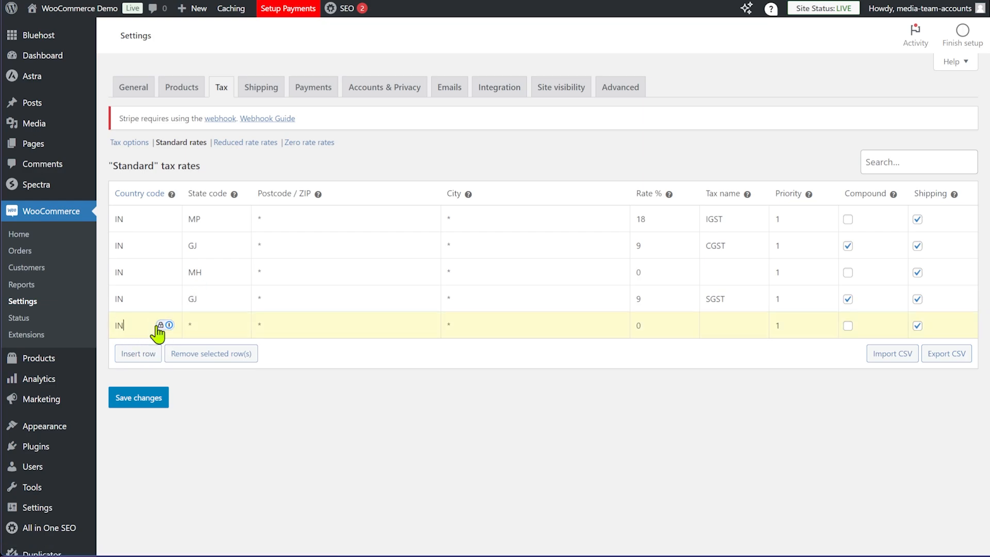
key(Tab)
text(MHJ)
key(BackSpace)
Name the two MH rows CGST and SGST, mark both compound, and save the tax table
click(727, 272)
text(CGST)
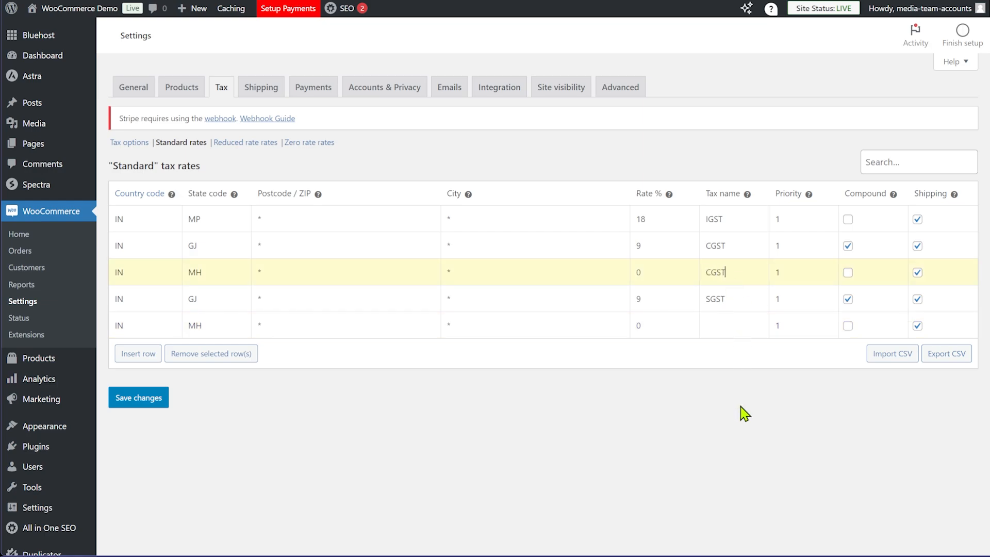
click(743, 327)
text(SGST)
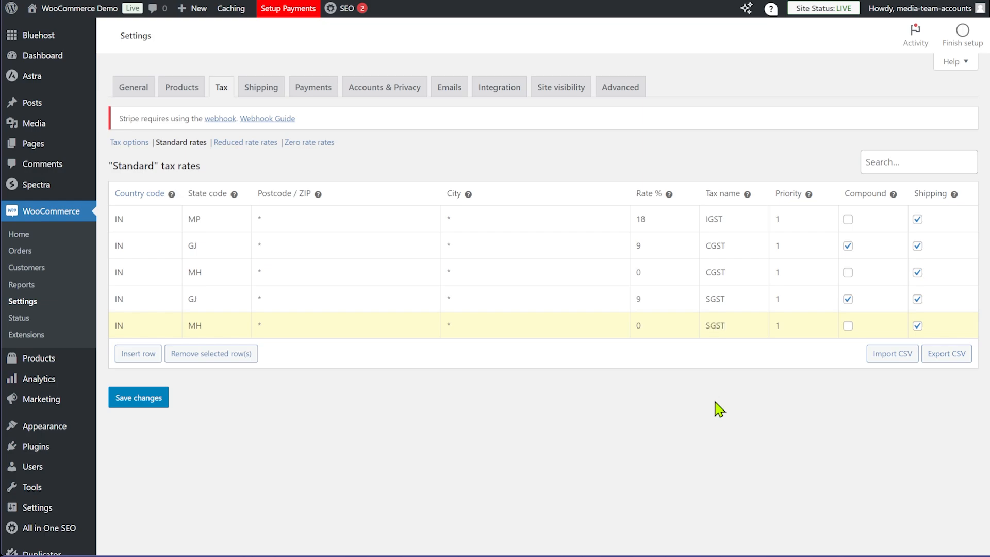
click(848, 326)
click(848, 273)
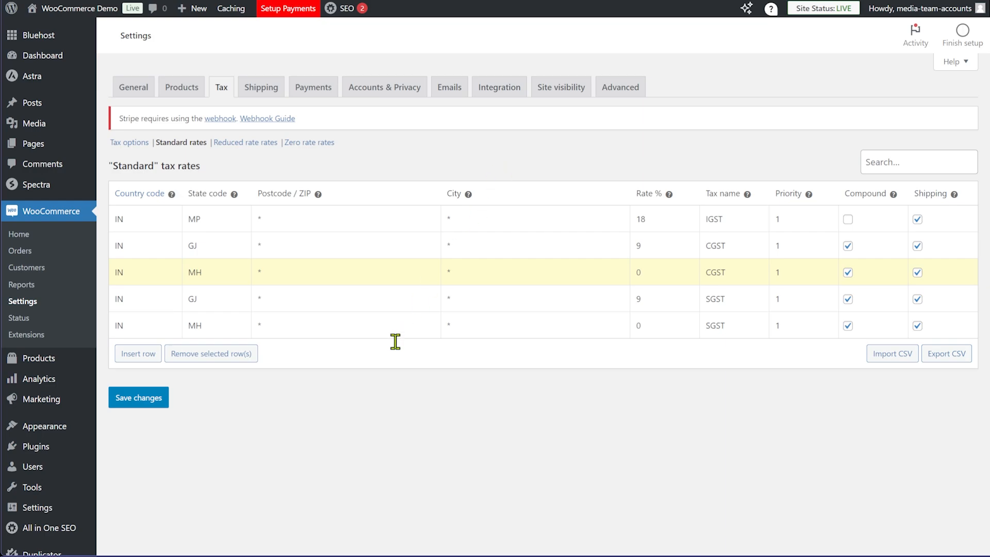
click(169, 406)
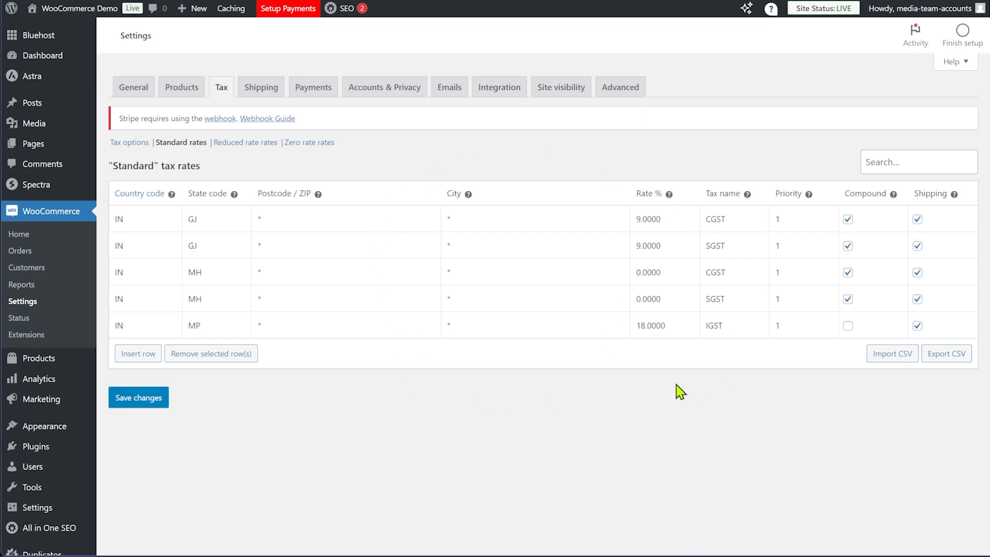
Switch to the Shipping settings and close the Shipping zones tour popup
click(256, 93)
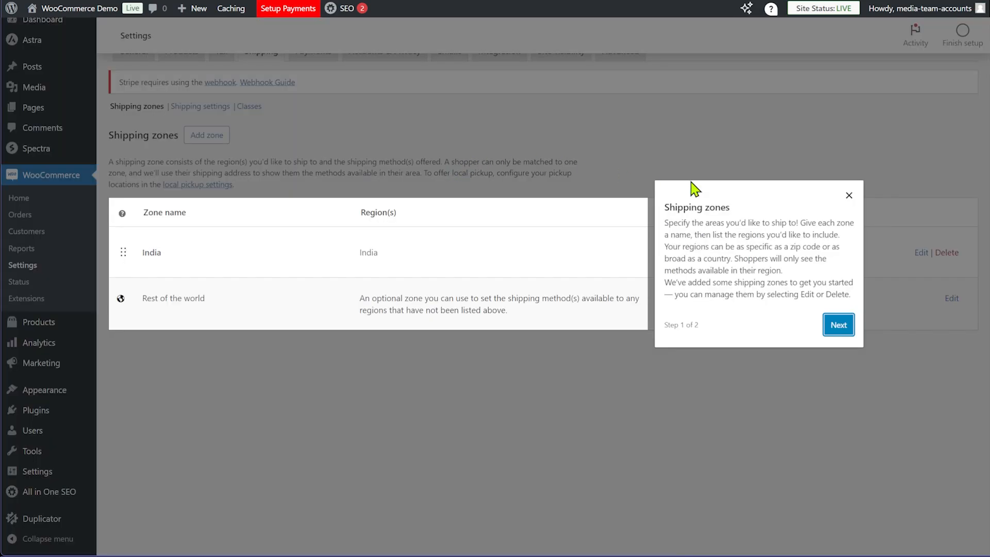
click(850, 196)
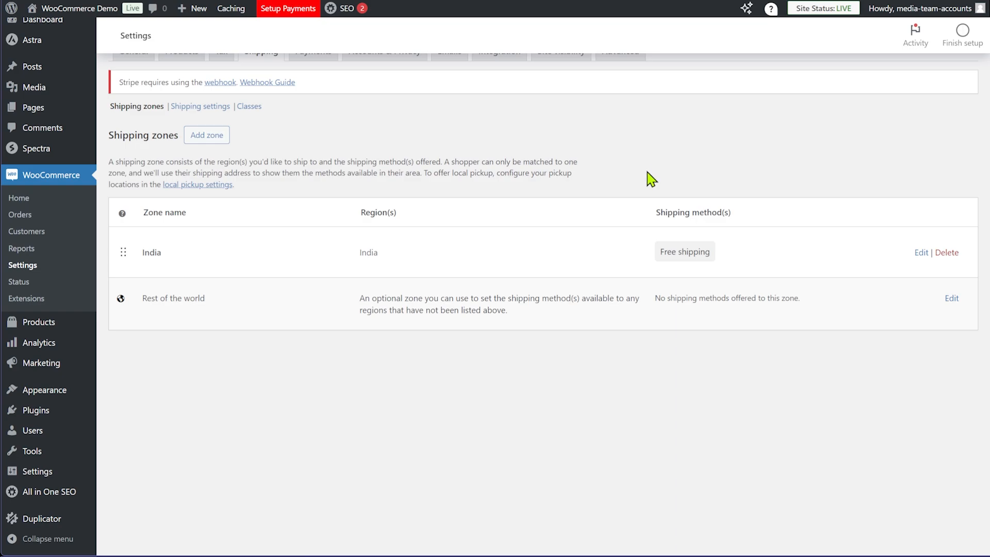
scroll(677, 153, up, 1)
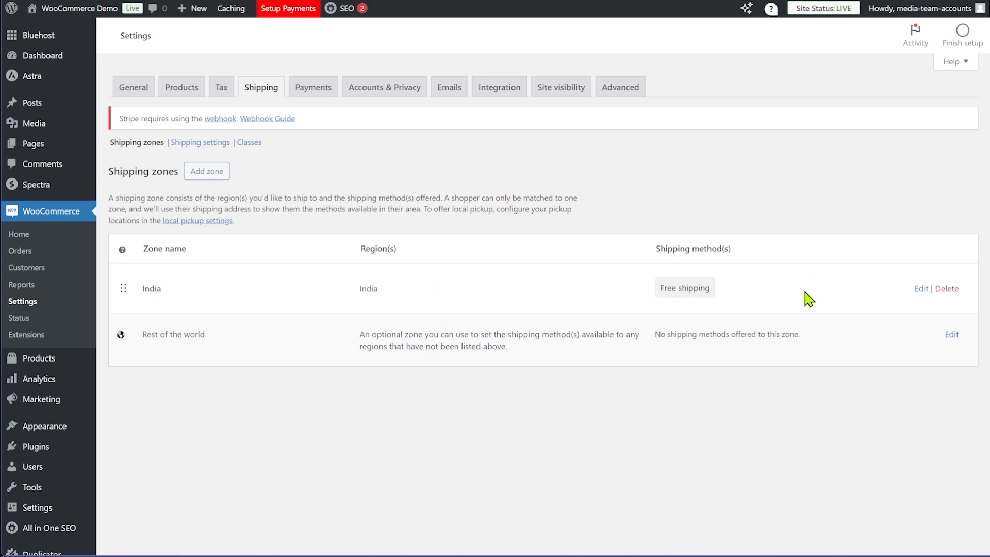
Edit the India zone so its only region is Madhya Pradesh instead of India, and save
click(921, 289)
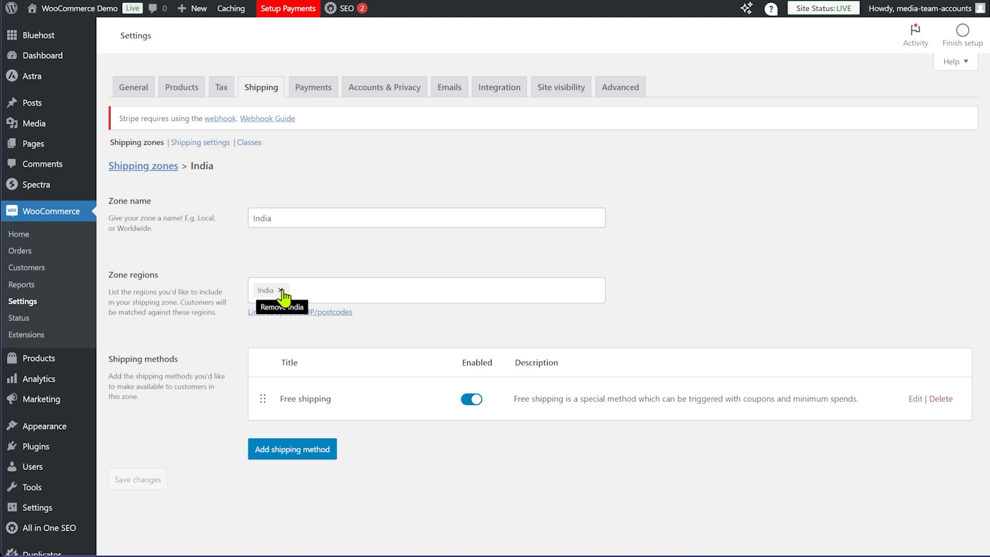
click(280, 290)
click(267, 373)
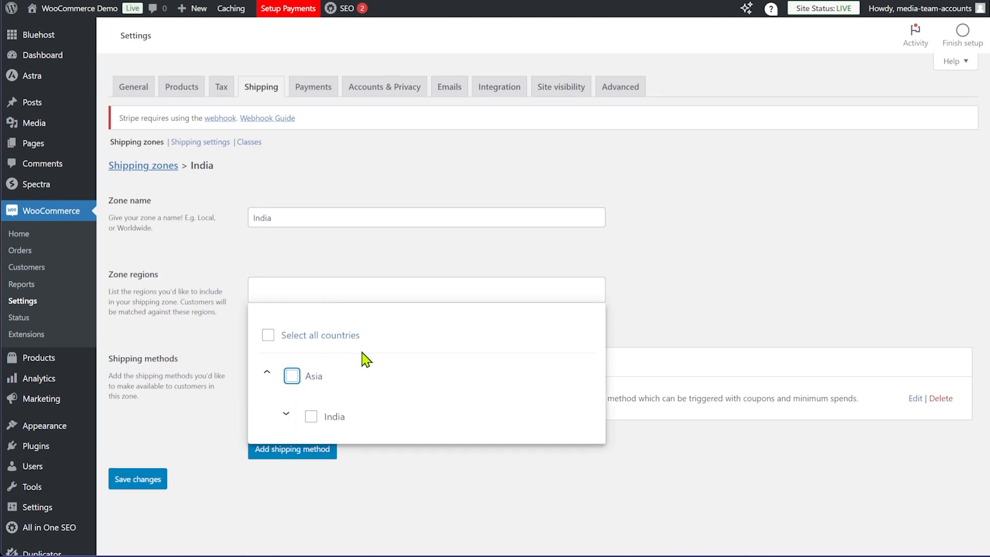
scroll(286, 407, down, 1)
click(286, 379)
scroll(443, 371, down, 10)
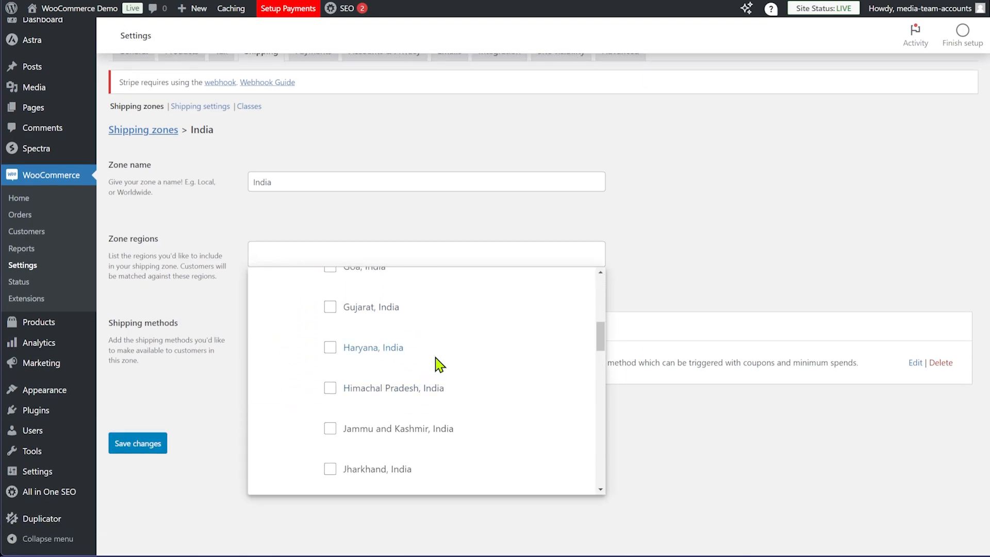
scroll(444, 348, down, 2)
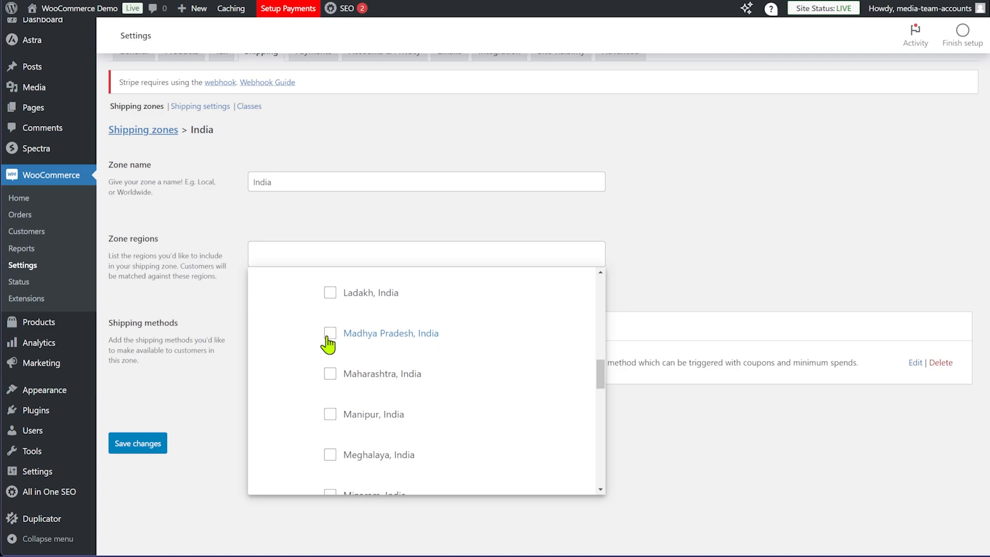
click(436, 345)
click(616, 268)
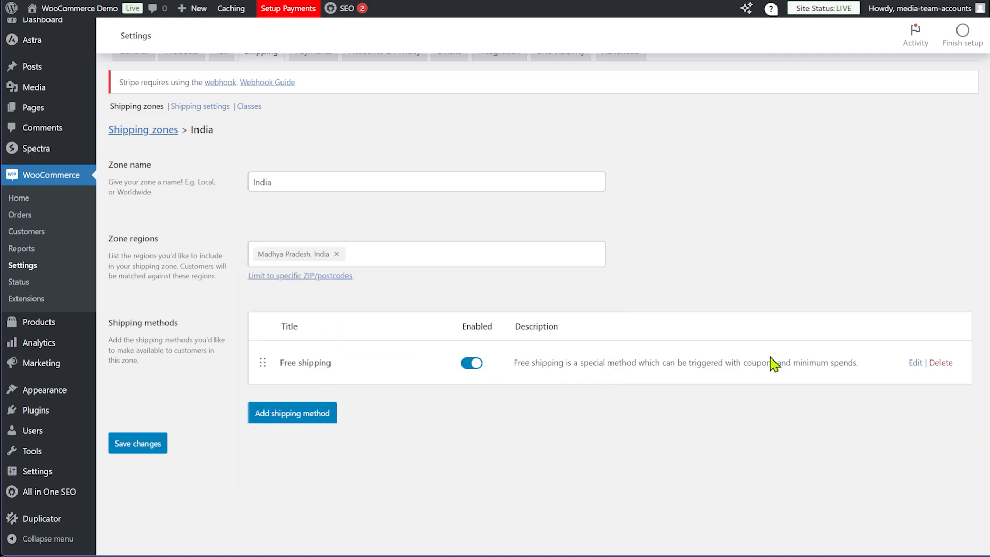
click(126, 447)
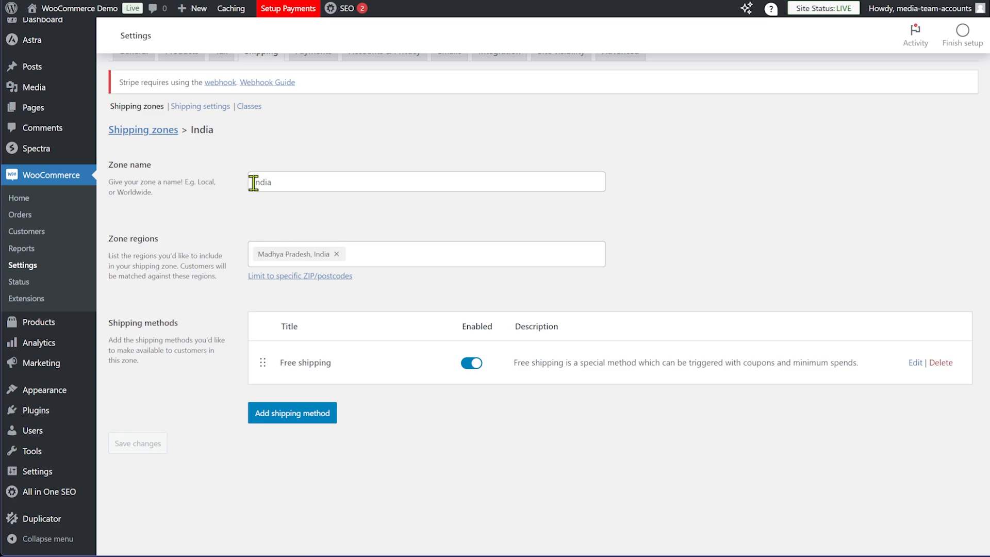
Rename the zone to MP, save it, and return to the shipping zones list
double_click(274, 182)
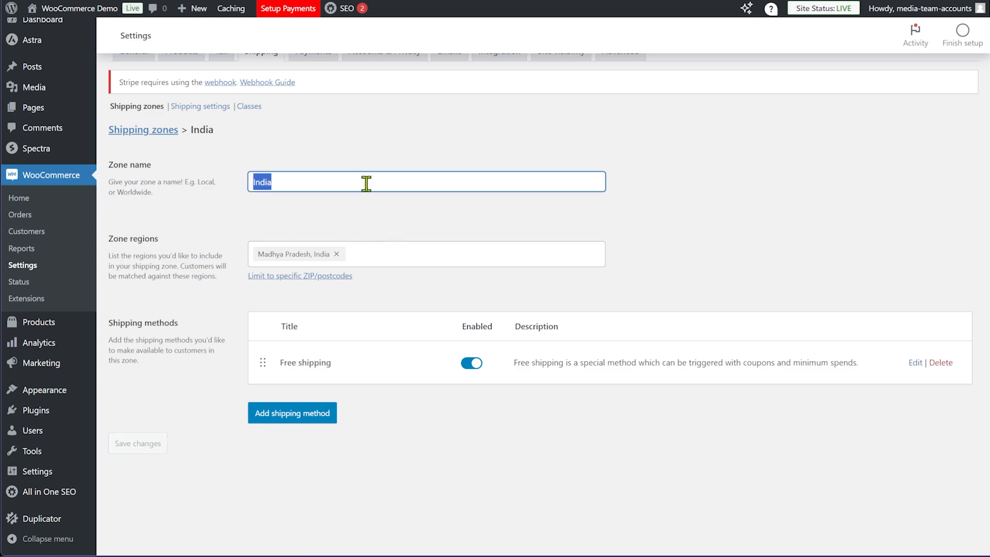
text(MP)
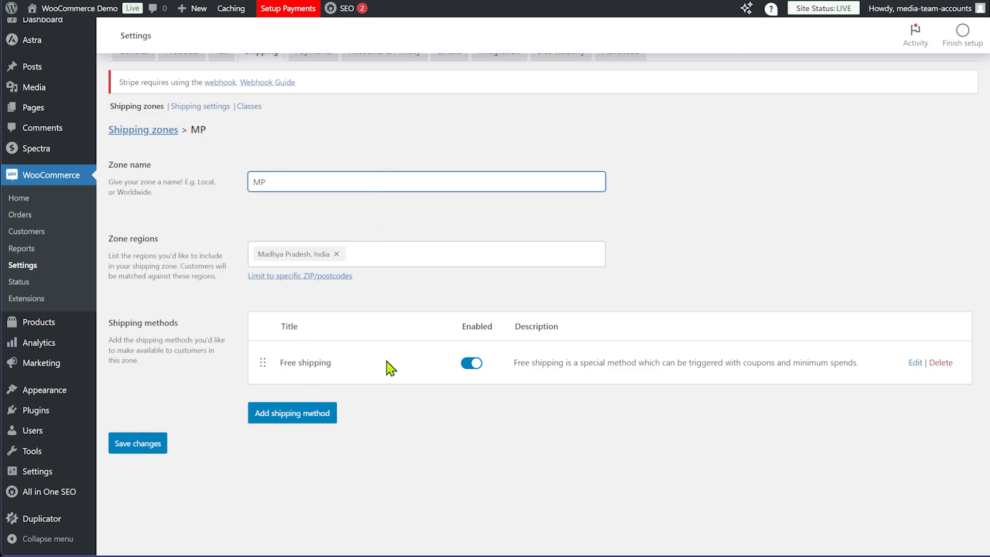
click(143, 444)
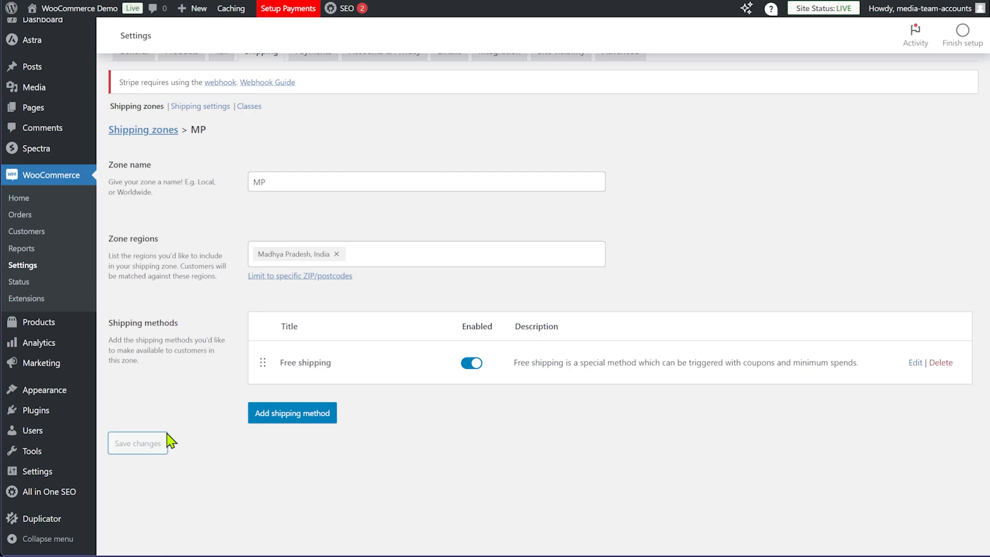
click(144, 132)
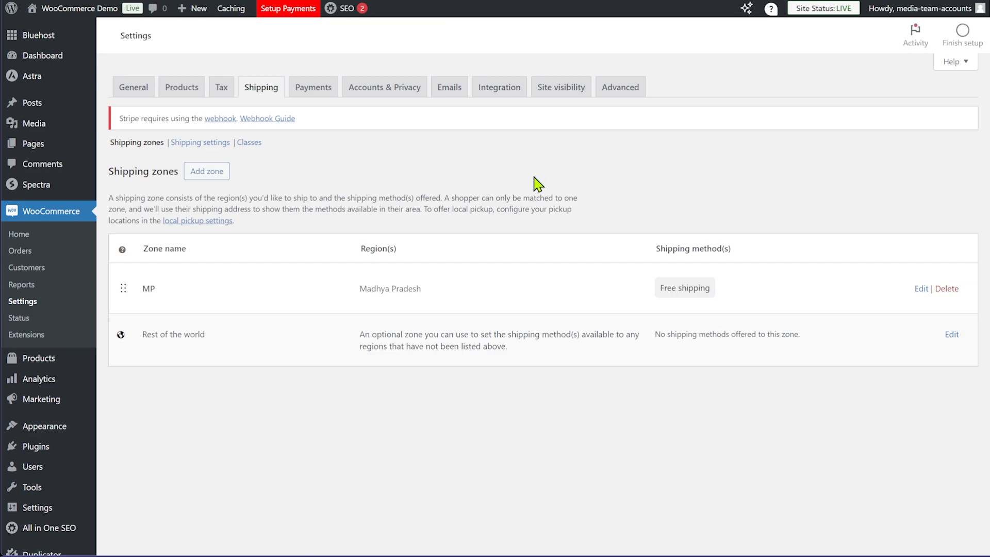
Create a new shipping zone named 'Rest of India' and bring up its Zone regions list
click(214, 177)
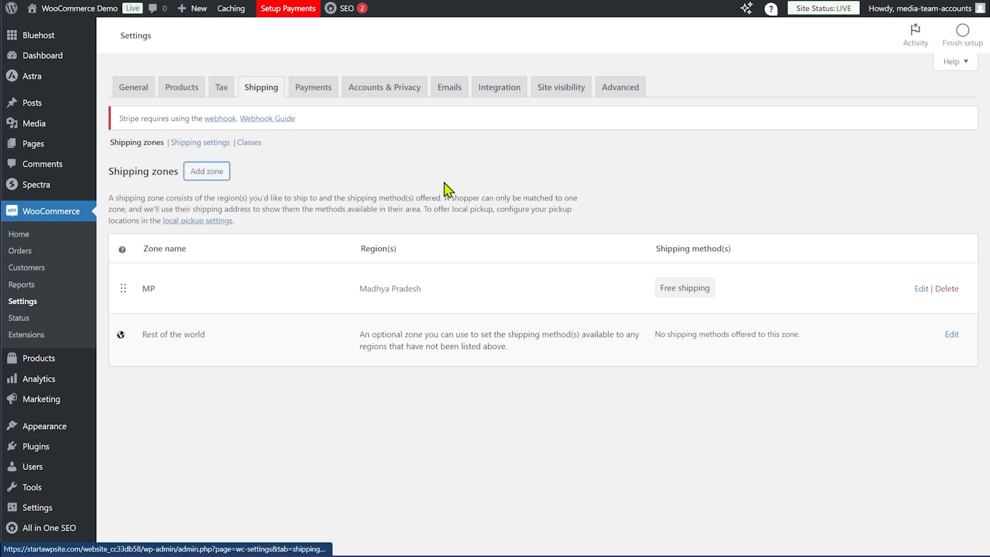
click(322, 209)
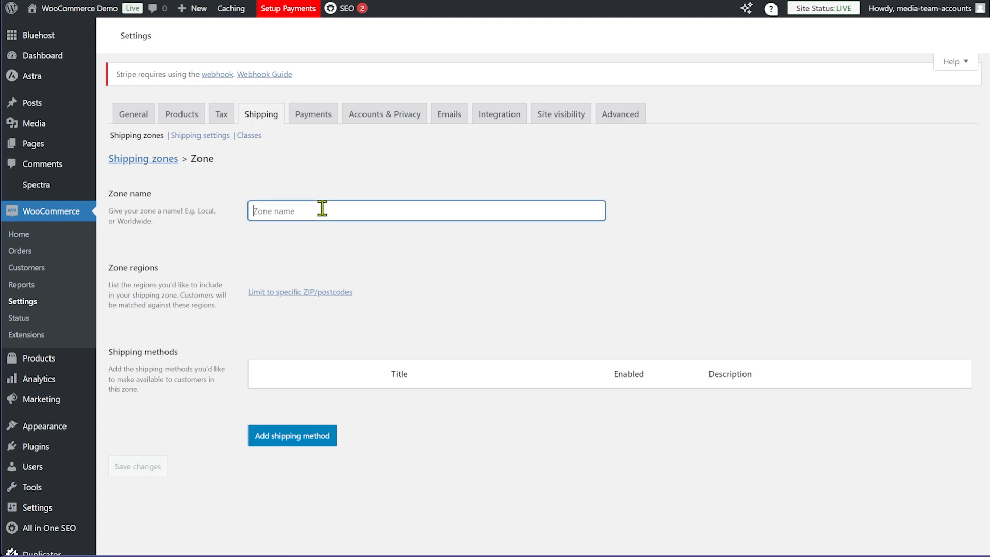
text(Rest o)
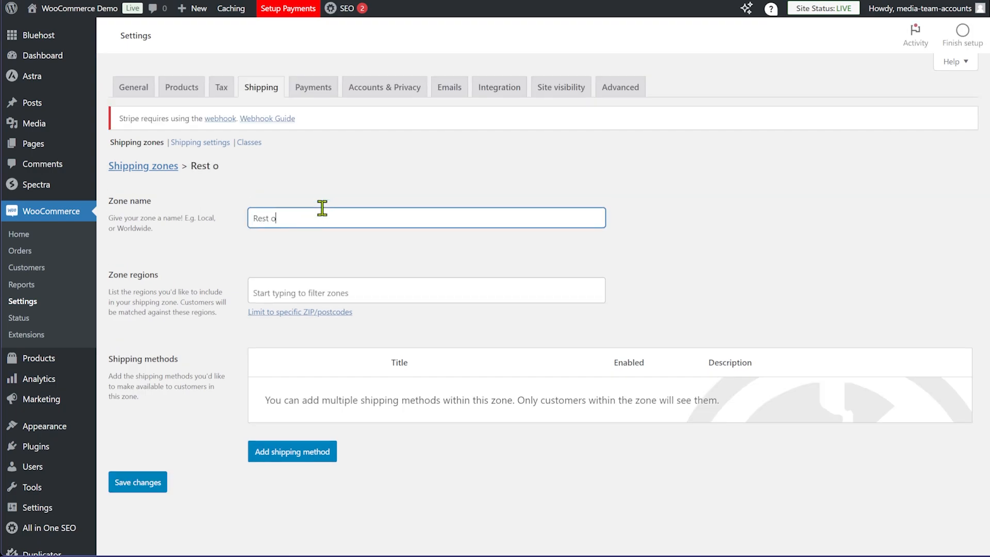
text(f India)
click(305, 313)
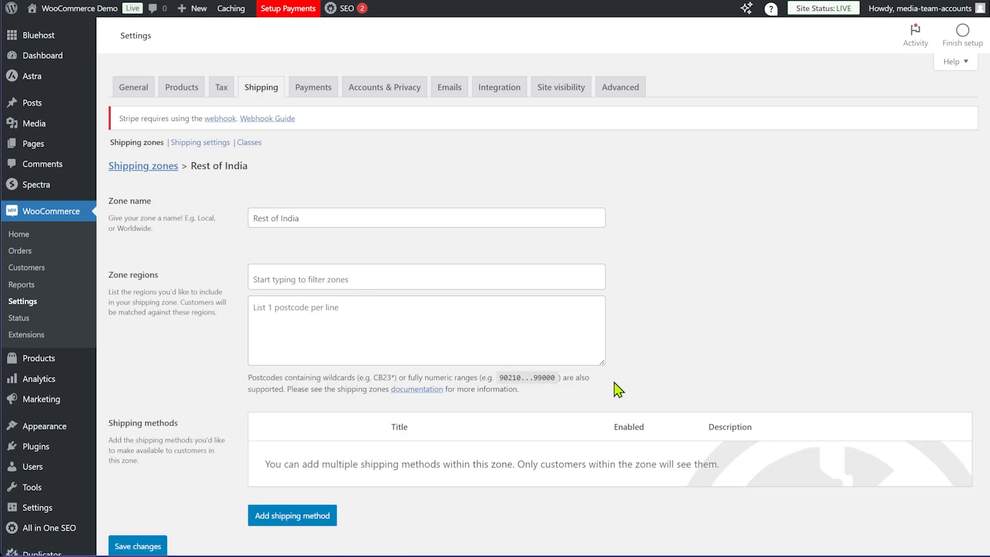
click(283, 279)
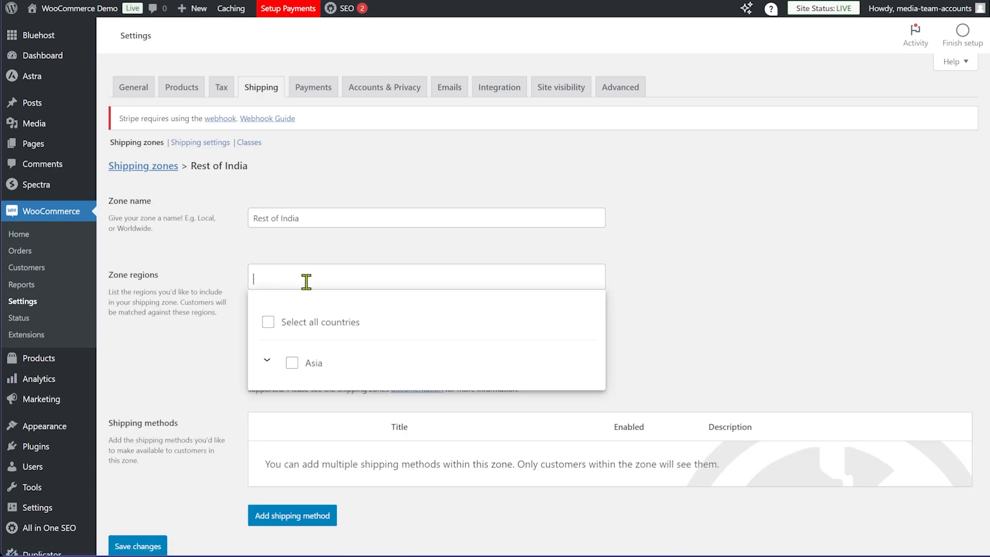
Under Asia > India, add the states from Andhra Pradesh through Karnataka to the zone
click(267, 359)
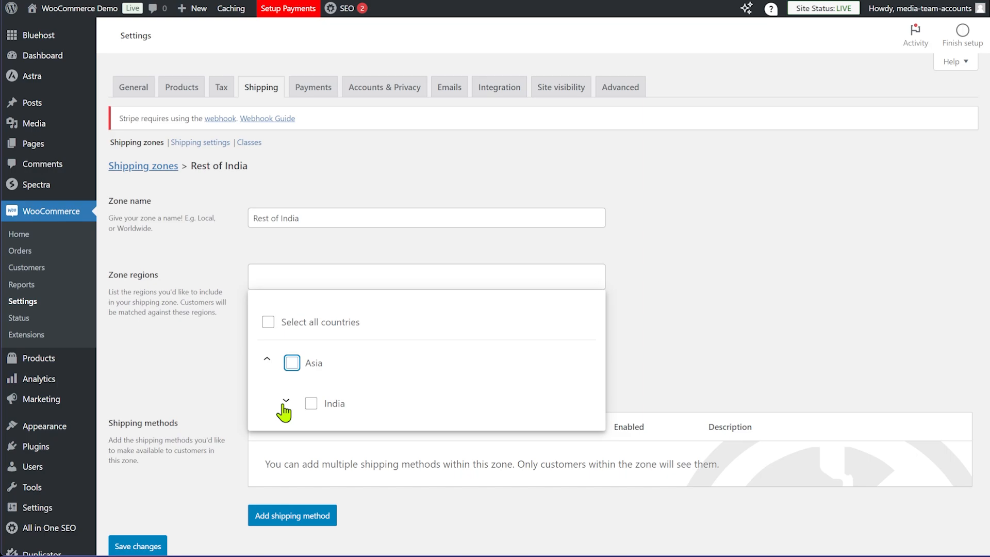
click(286, 401)
scroll(384, 396, down, 1)
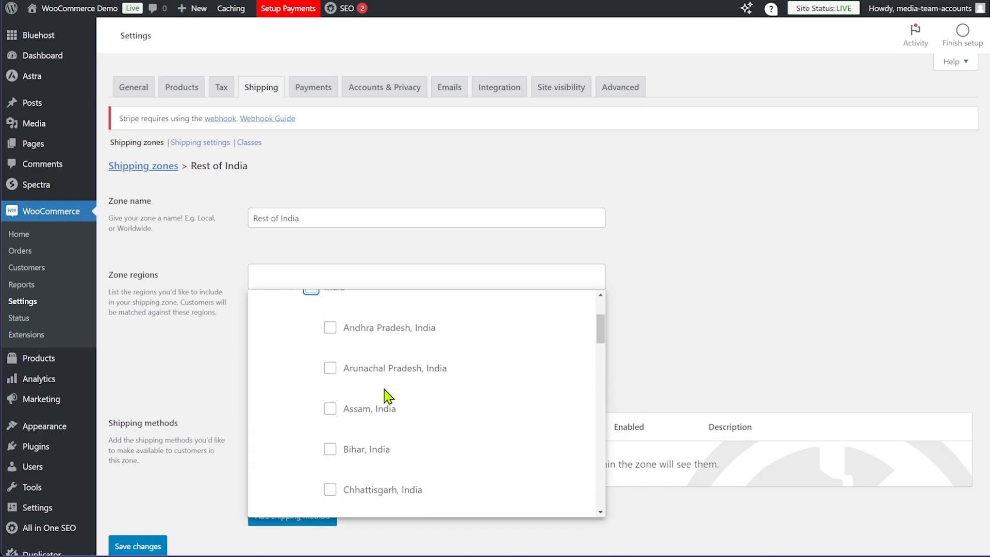
click(330, 329)
click(330, 365)
click(330, 420)
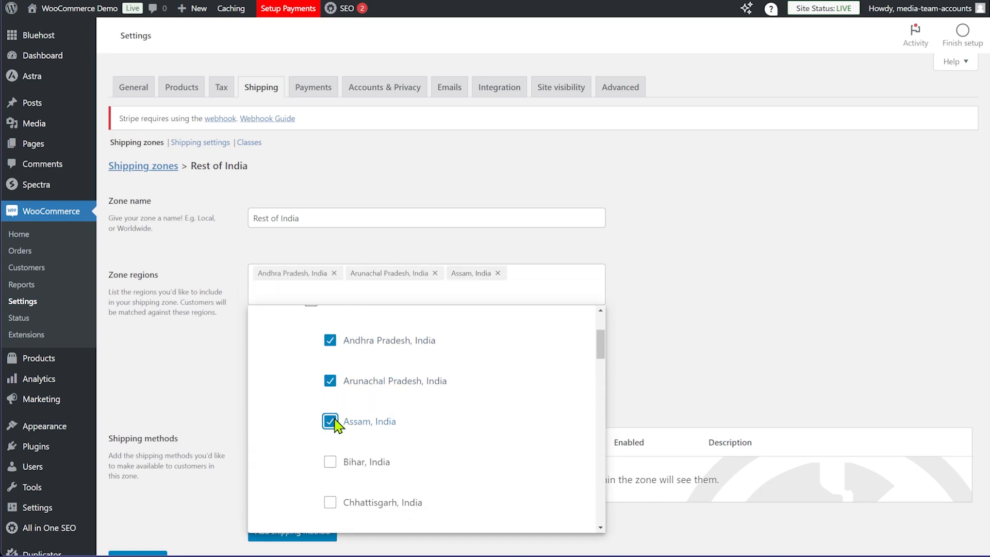
click(330, 461)
scroll(350, 412, down, 2)
click(330, 383)
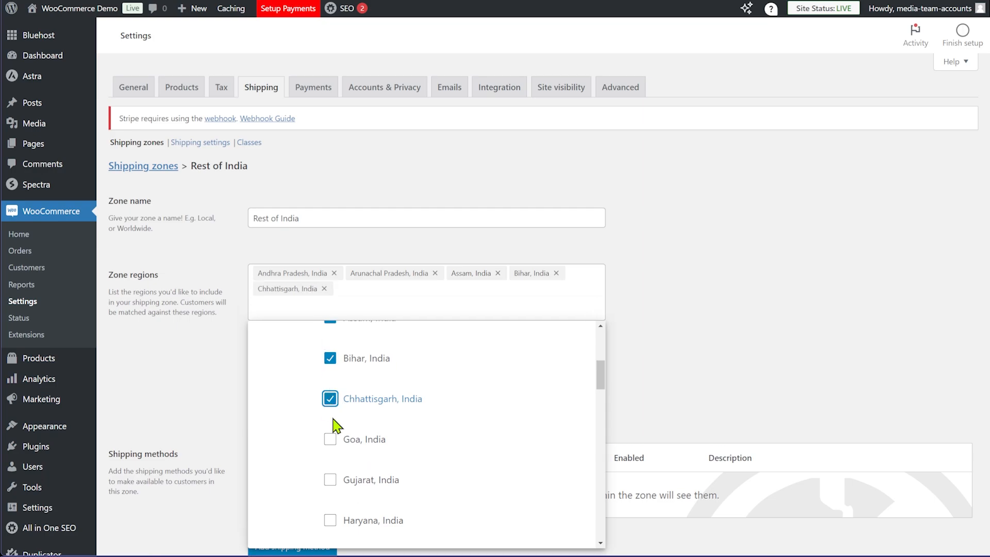
click(330, 480)
click(330, 440)
scroll(384, 448, down, 3)
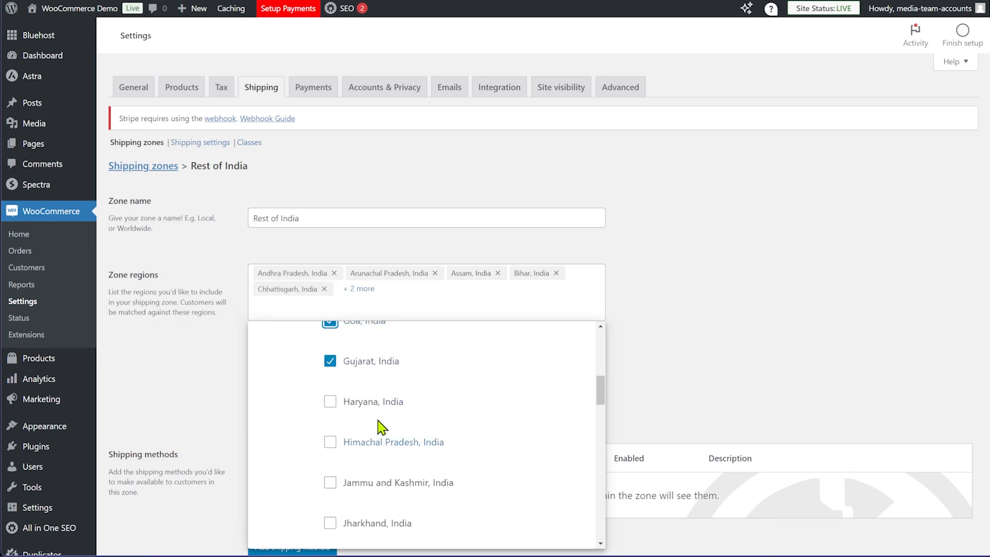
click(330, 405)
click(329, 445)
scroll(338, 467, down, 3)
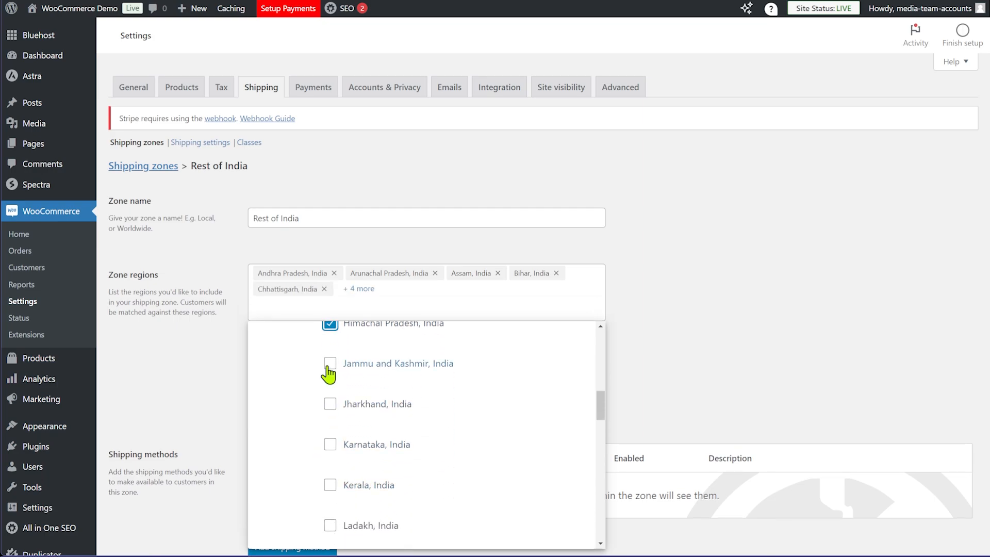
click(330, 363)
click(330, 403)
click(330, 443)
Add Kerala, Ladakh, Maharashtra, Manipur, Meghalaya, Mizoram, Nagaland and Odisha, then close the region list
scroll(429, 416, down, 1)
scroll(361, 397, down, 1)
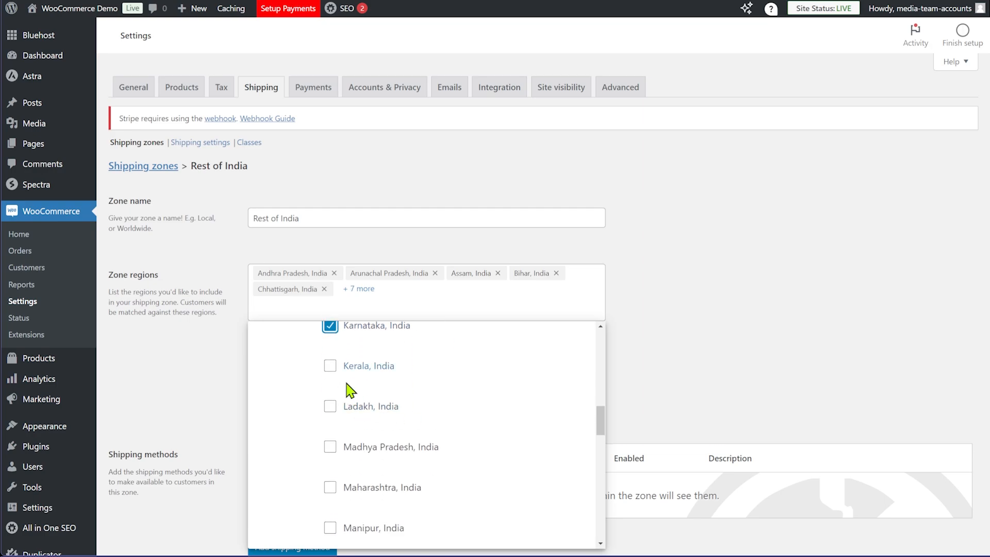
scroll(347, 397, up, 3)
scroll(355, 461, up, 3)
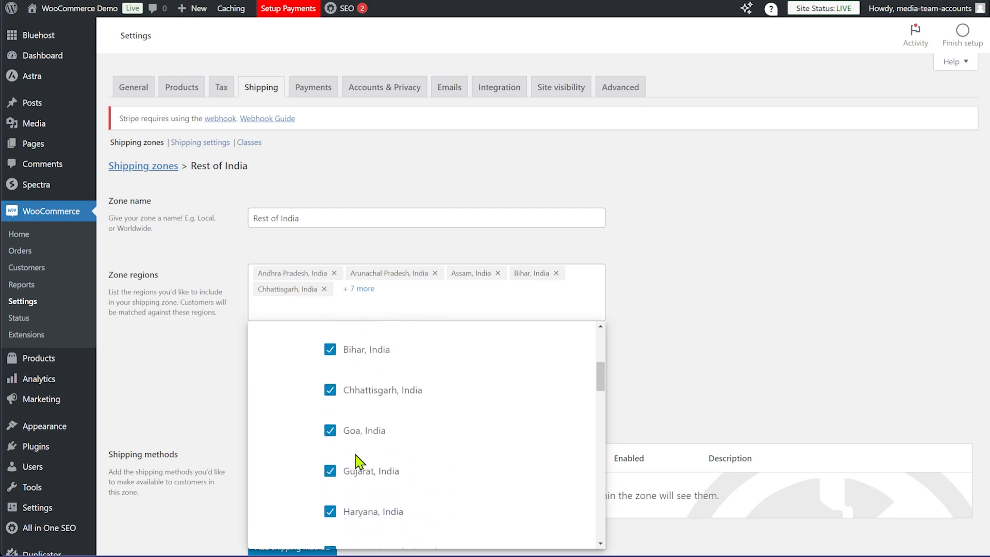
scroll(353, 453, down, 5)
click(330, 484)
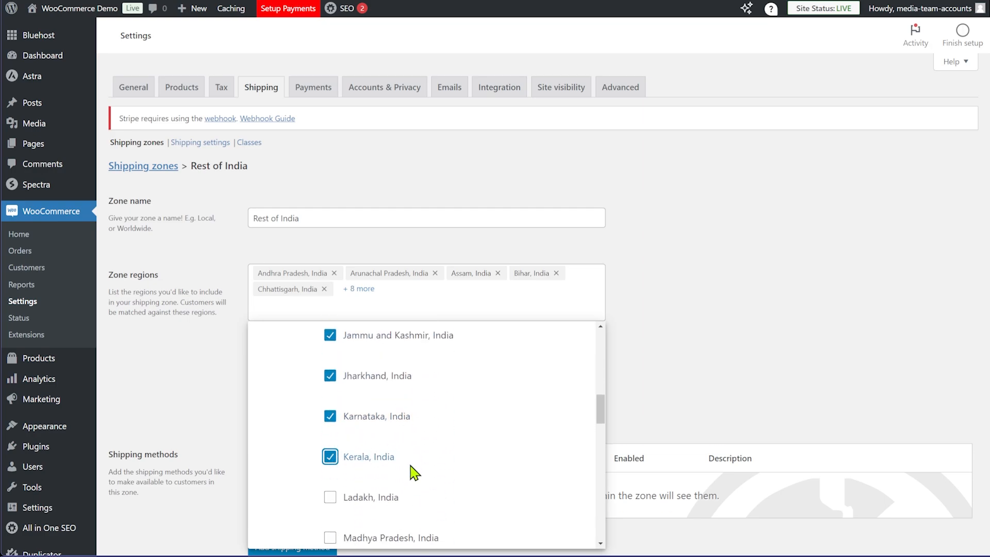
scroll(351, 453, down, 3)
click(330, 346)
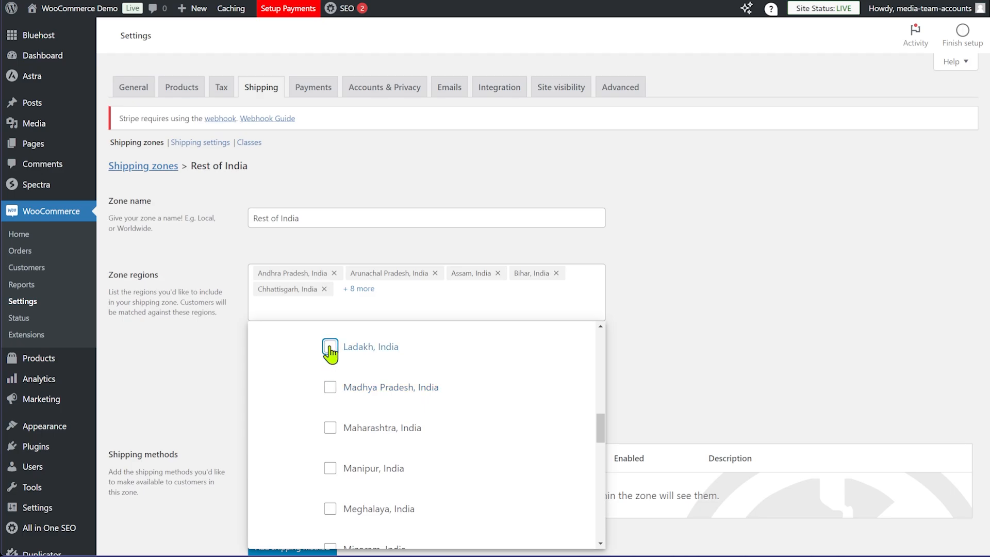
click(330, 427)
click(330, 468)
scroll(329, 464, down, 3)
click(330, 389)
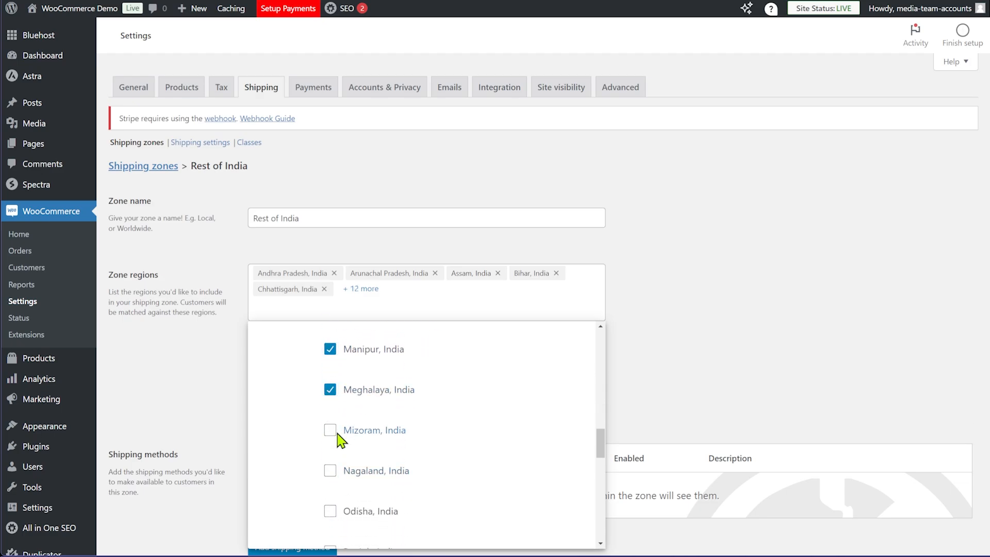
click(330, 429)
click(330, 470)
click(330, 511)
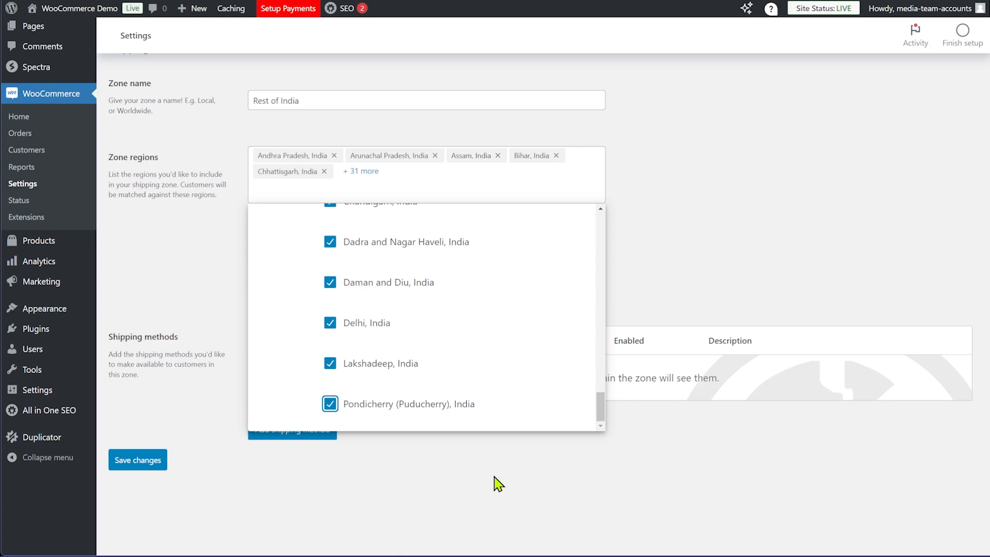
click(480, 469)
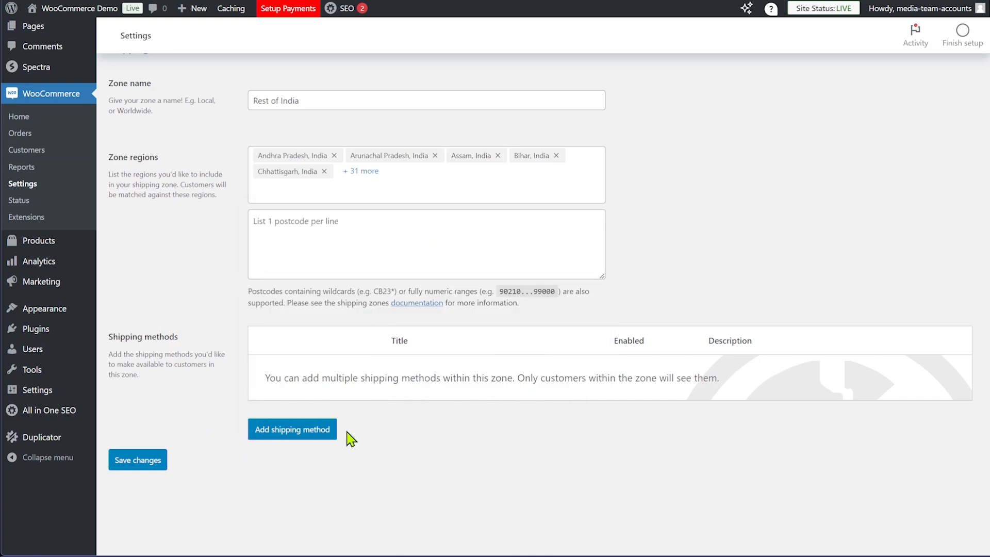
Add a Flat rate shipping method to Rest of India with tax status None and cost 80
click(281, 431)
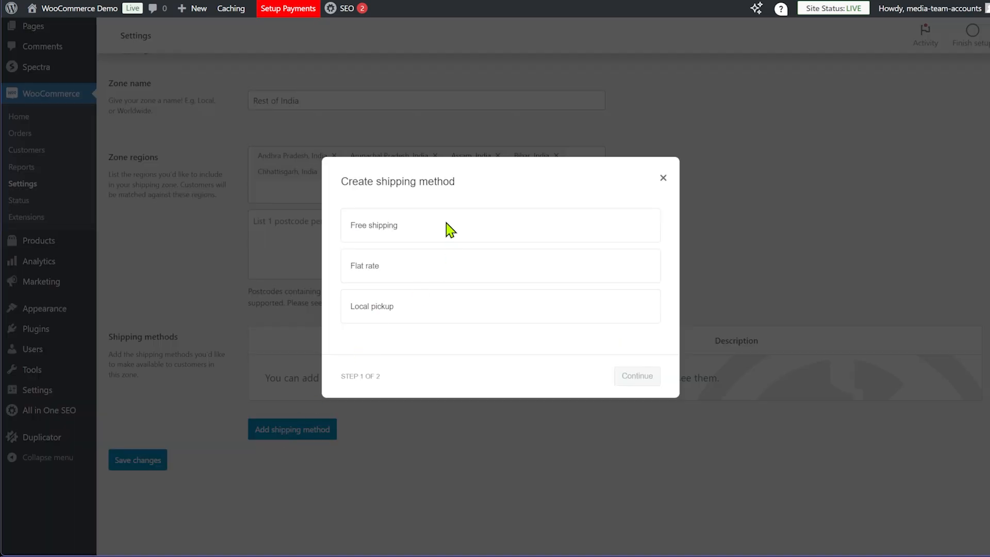
click(449, 228)
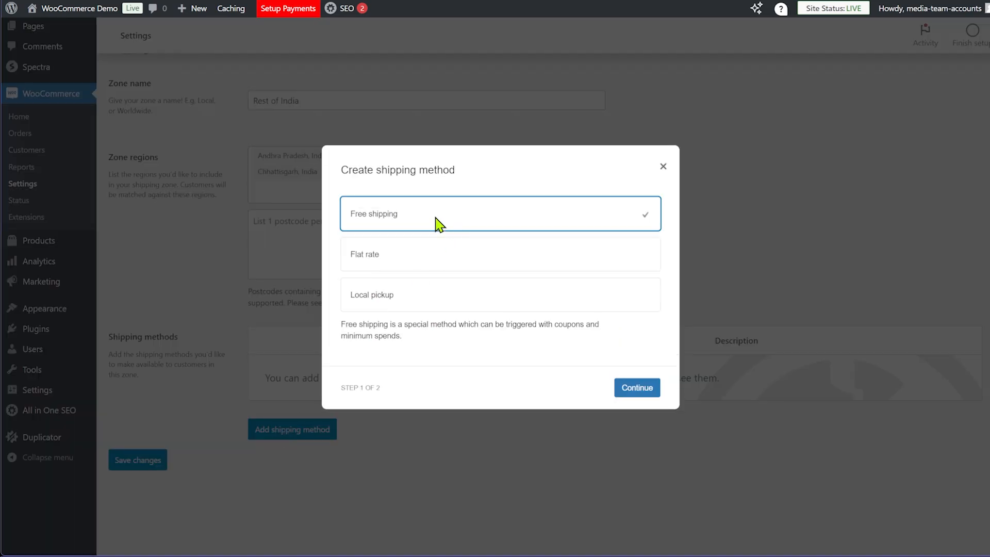
click(402, 261)
click(640, 384)
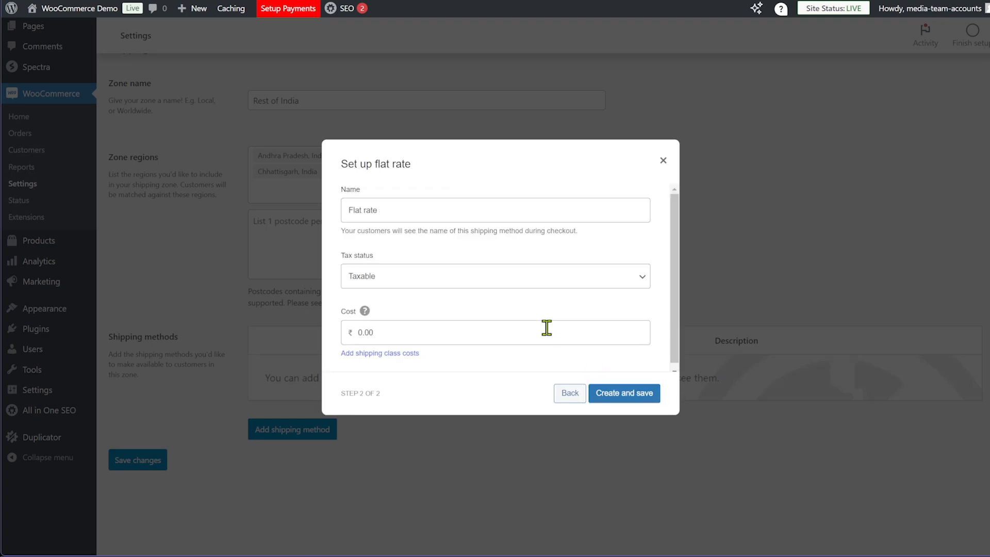
click(420, 281)
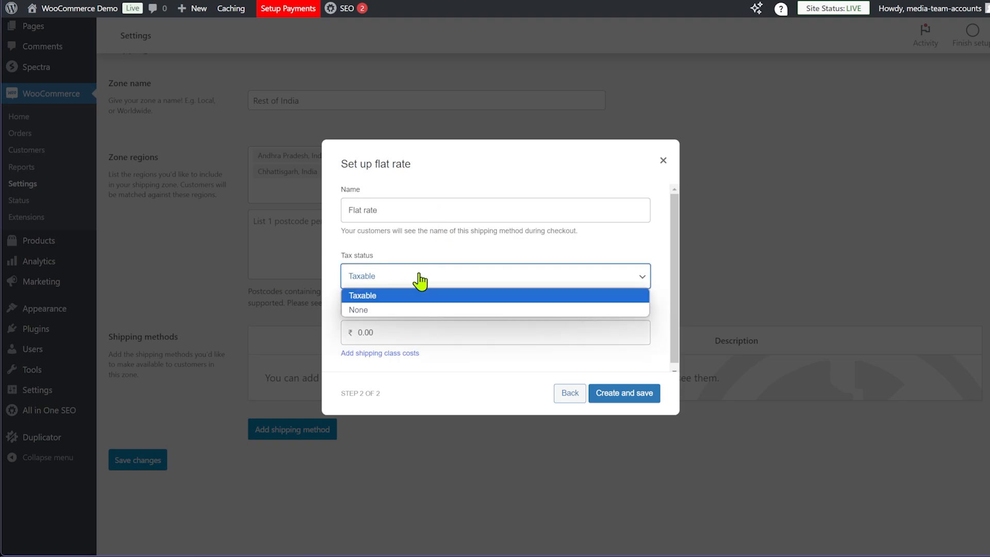
click(394, 312)
click(405, 336)
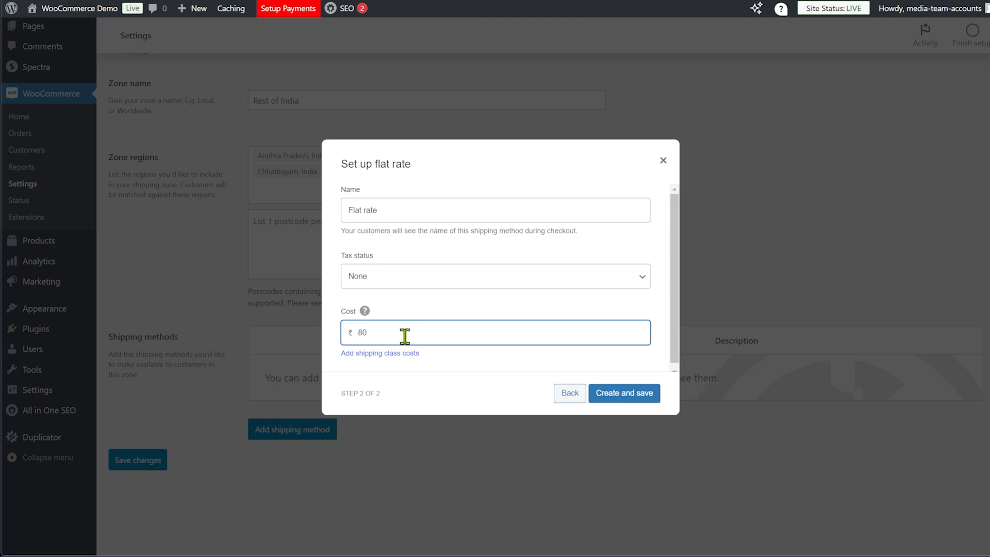
click(459, 404)
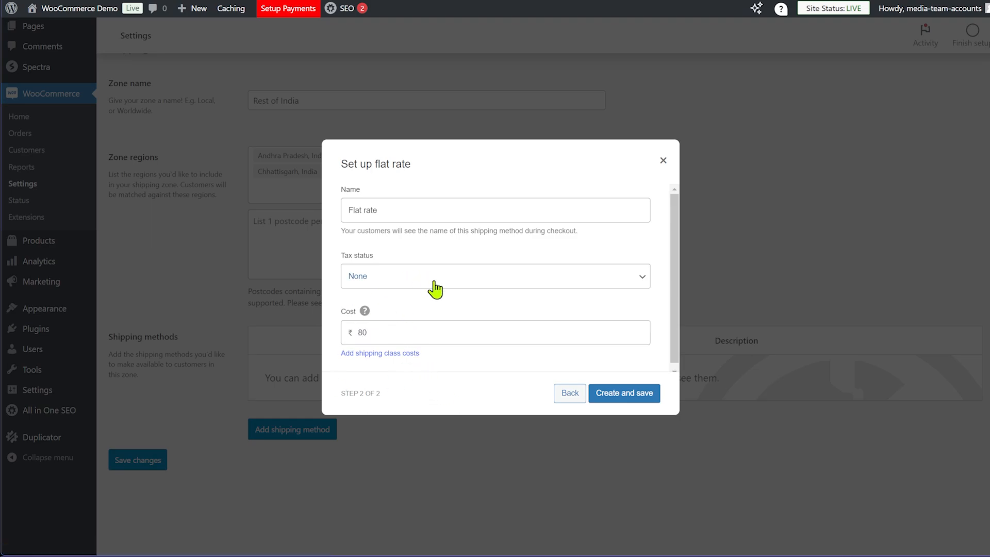
click(624, 395)
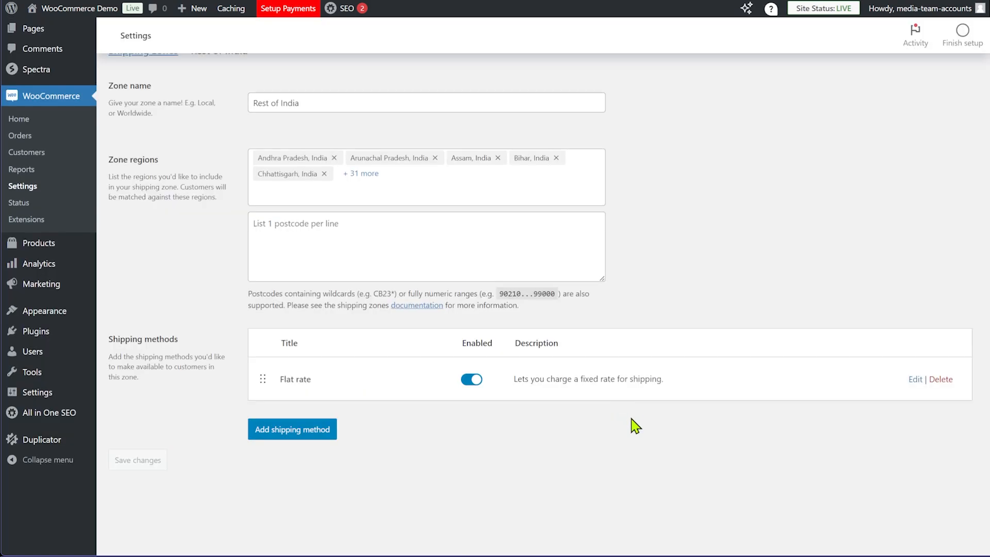
scroll(567, 360, up, 3)
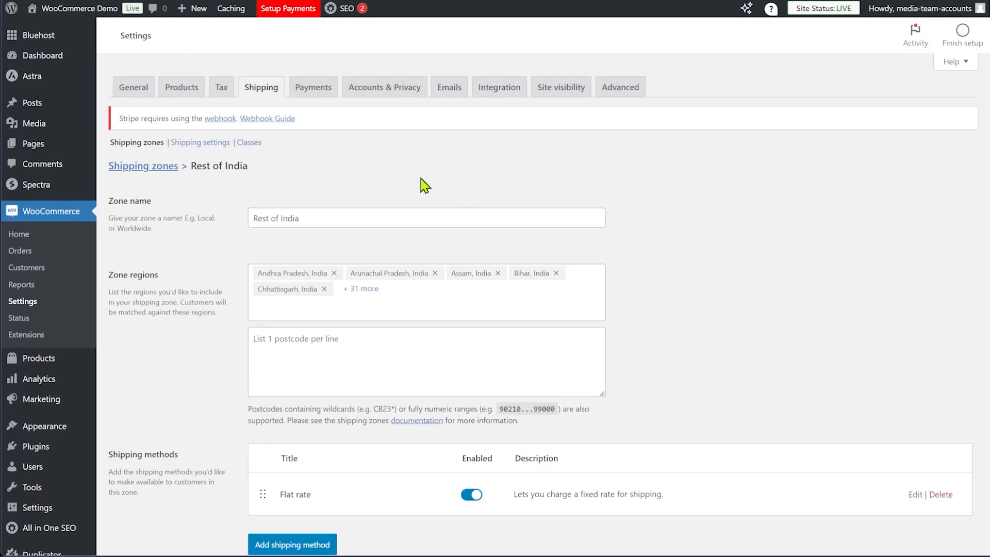
Return to the shipping zones list via the Shipping zones breadcrumb
click(170, 173)
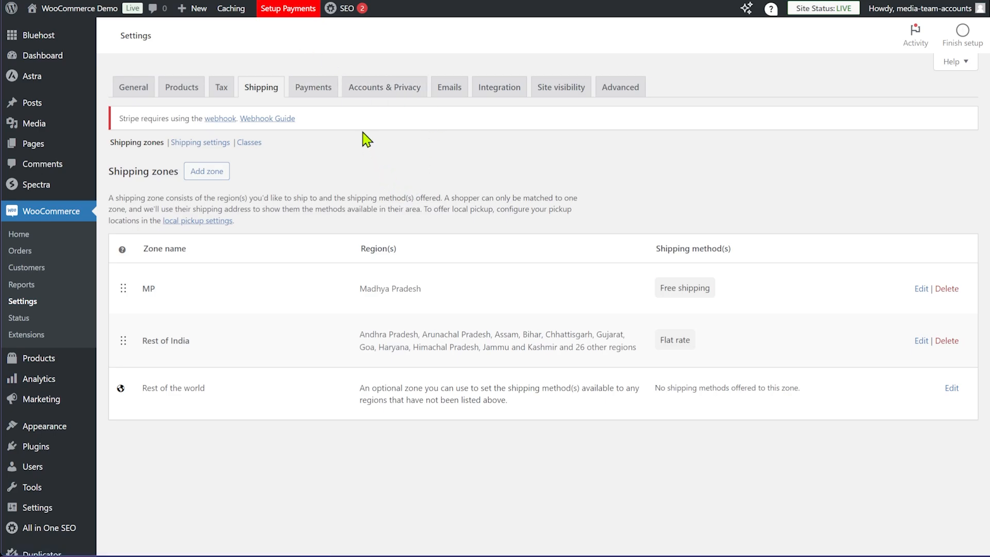
Open Accounts & Privacy settings and review the guest checkout and account creation options
click(387, 91)
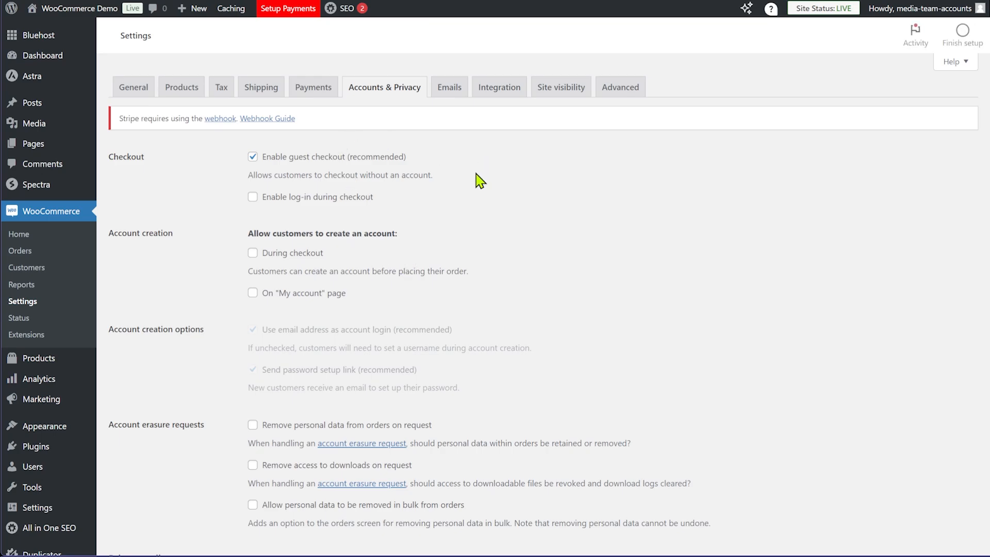
scroll(478, 179, down, 3)
scroll(485, 190, down, 2)
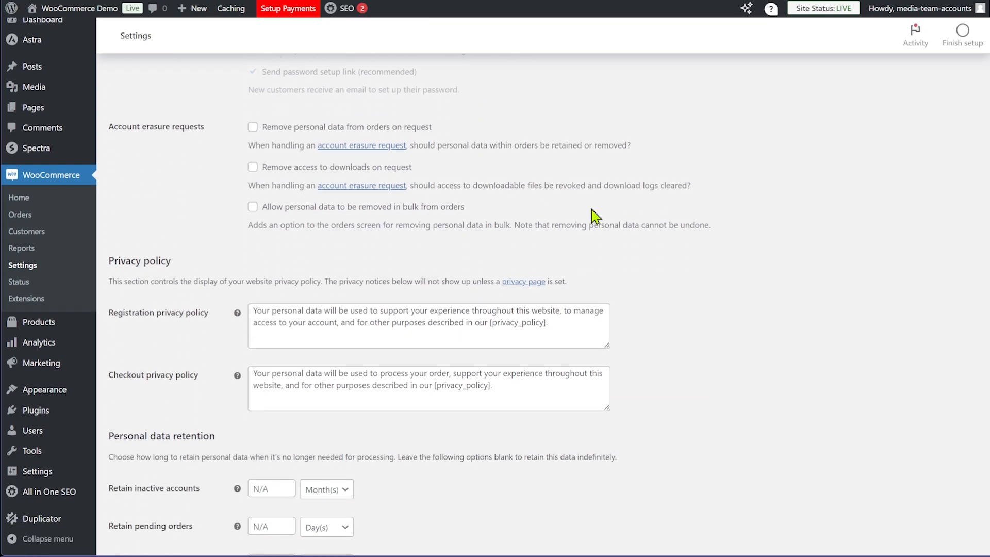
scroll(688, 268, up, 5)
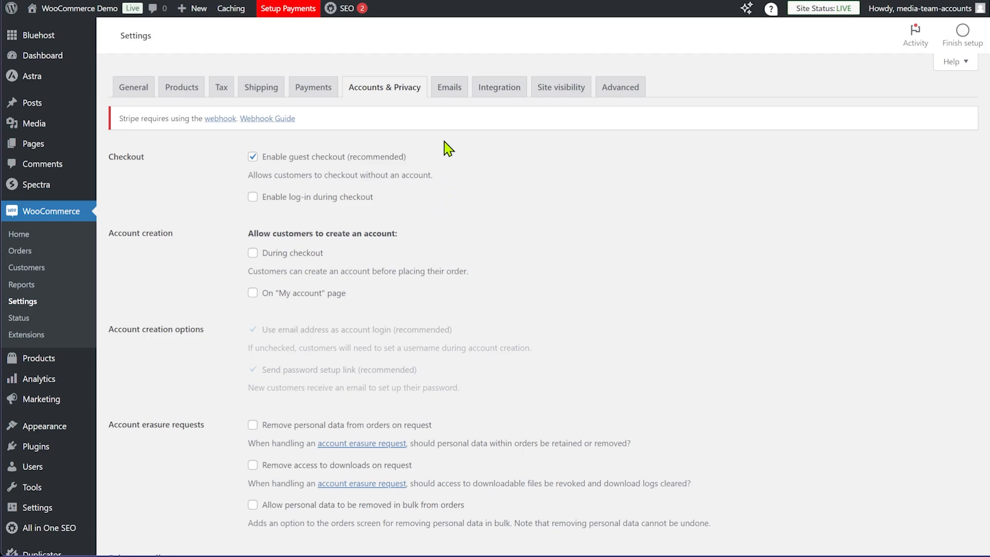
Open the Emails settings and check the New order recipient address
click(456, 88)
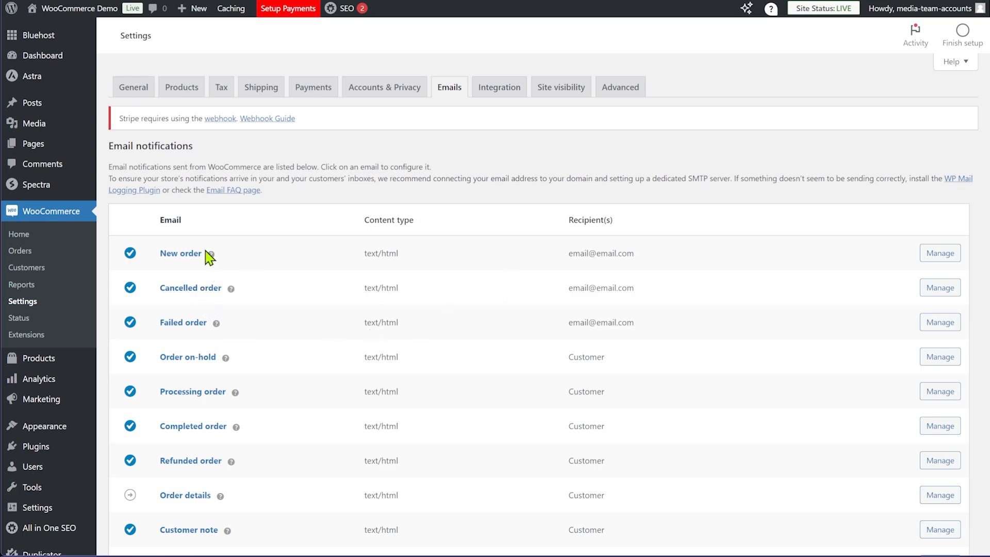
drag(551, 257, 648, 269)
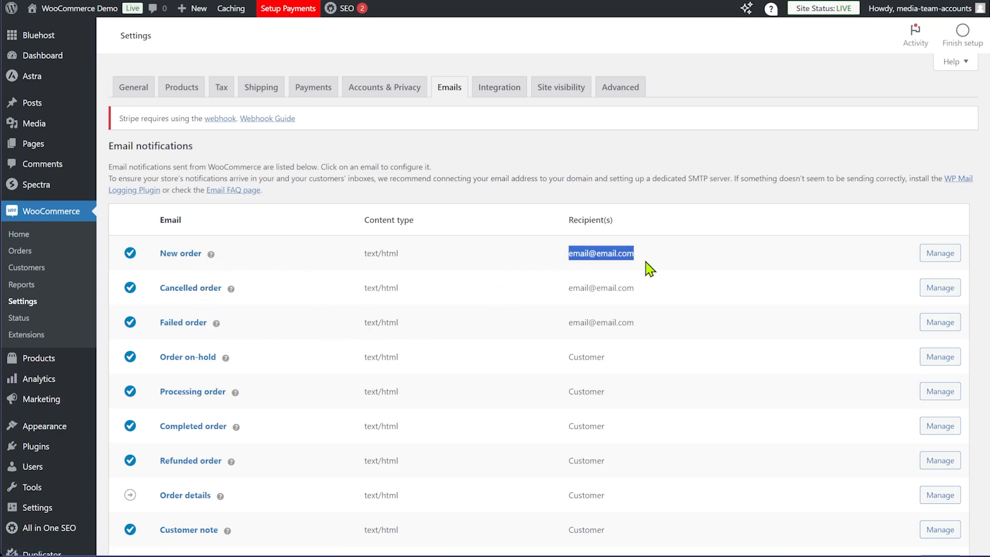
click(662, 283)
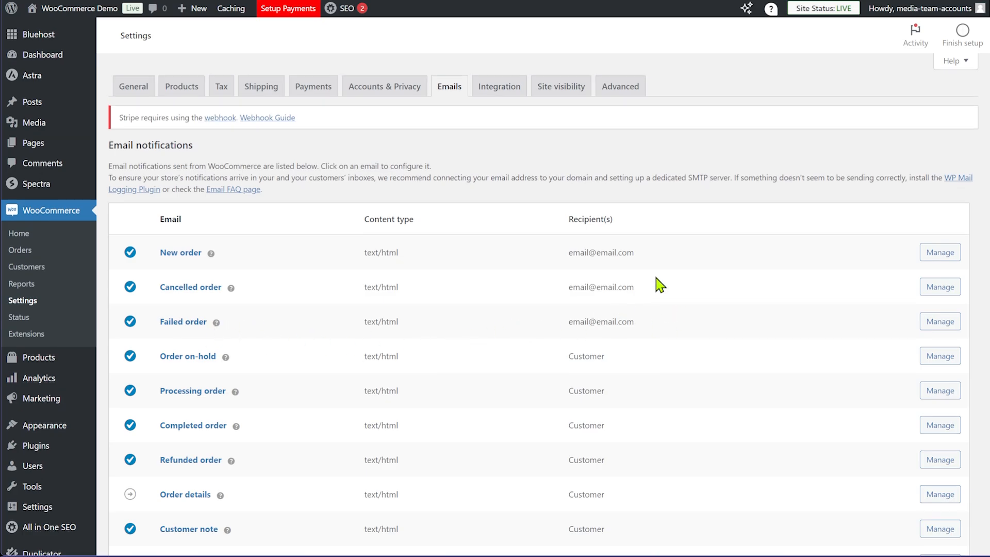
Review the email notifications and sender options, then open the Processing order email settings
scroll(654, 283, down, 2)
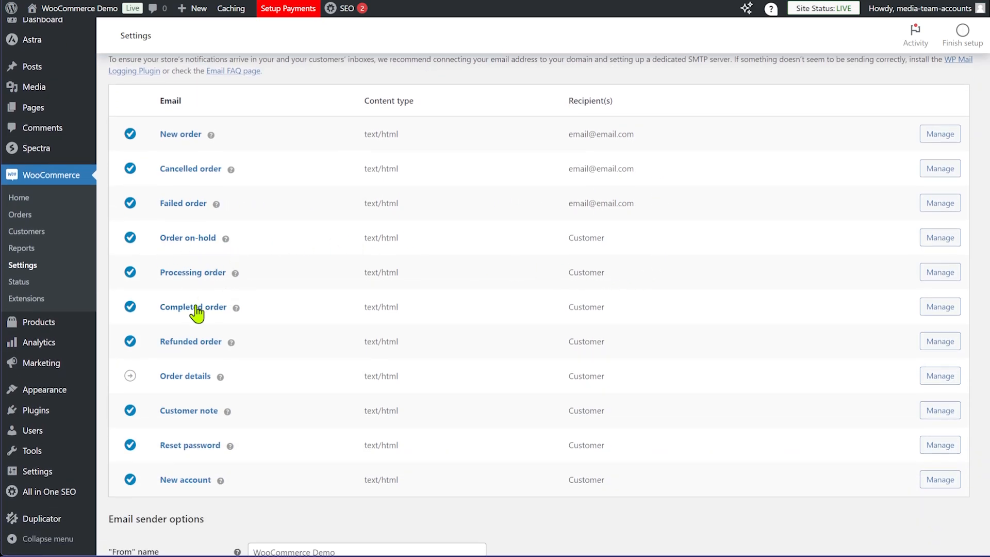
scroll(523, 282, down, 2)
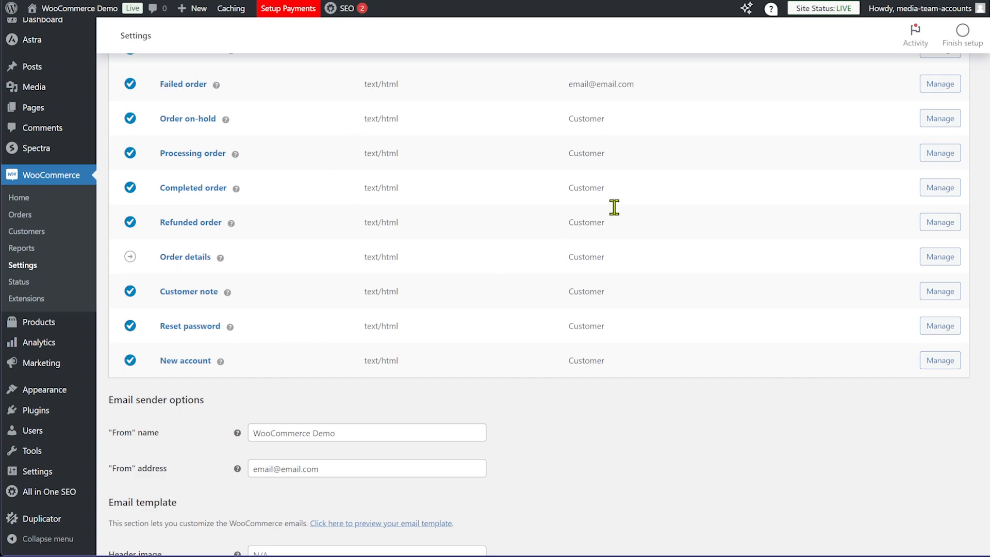
scroll(629, 203, down, 2)
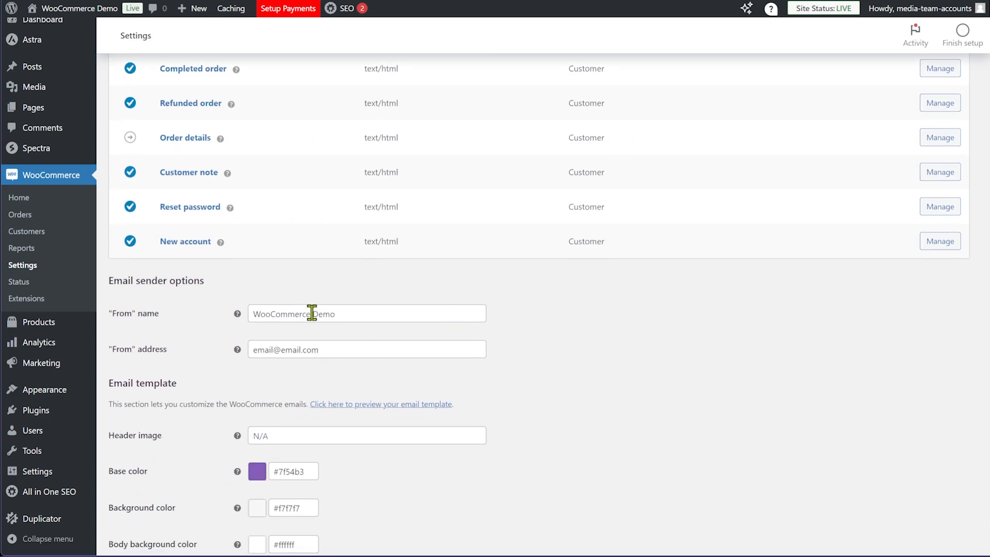
scroll(430, 344, down, 2)
scroll(545, 227, down, 3)
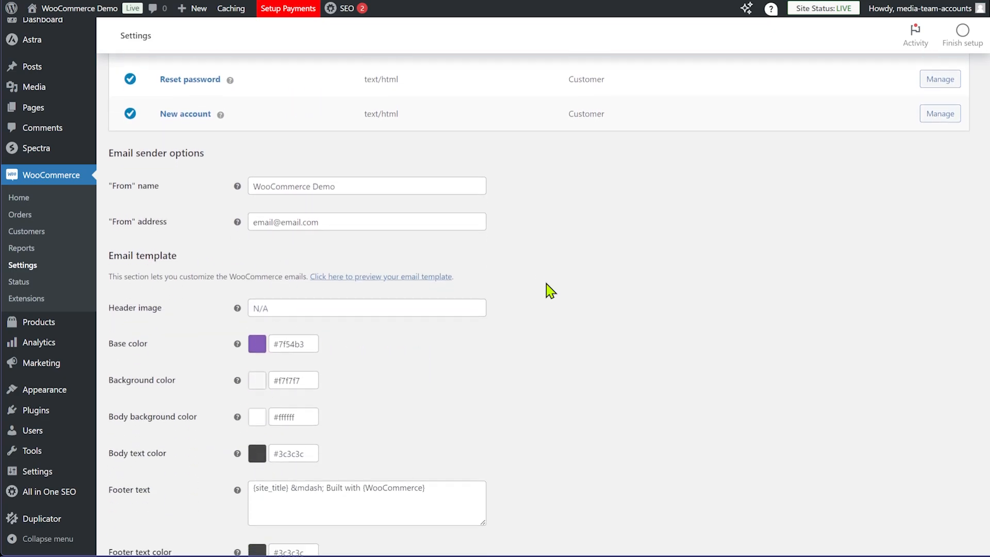
scroll(287, 259, up, 4)
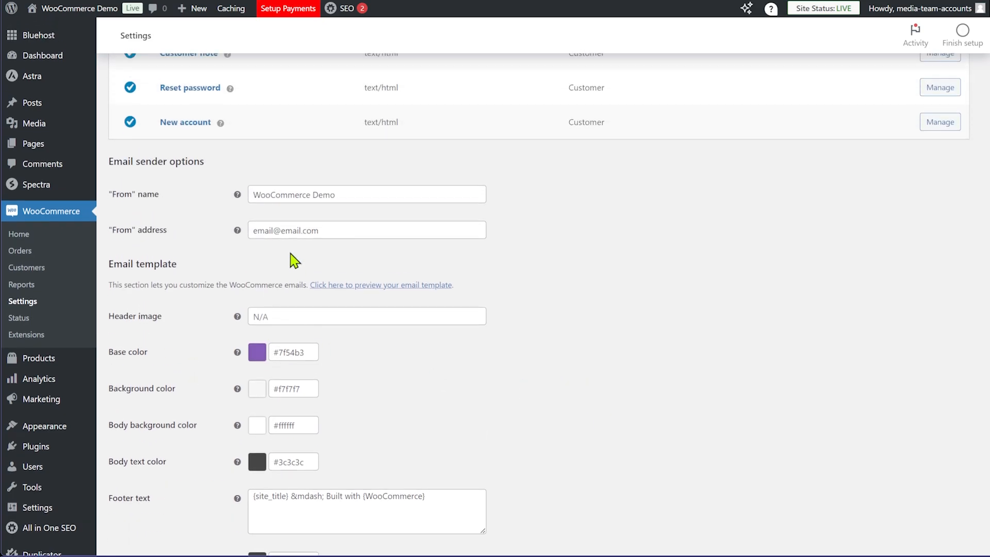
scroll(669, 464, up, 7)
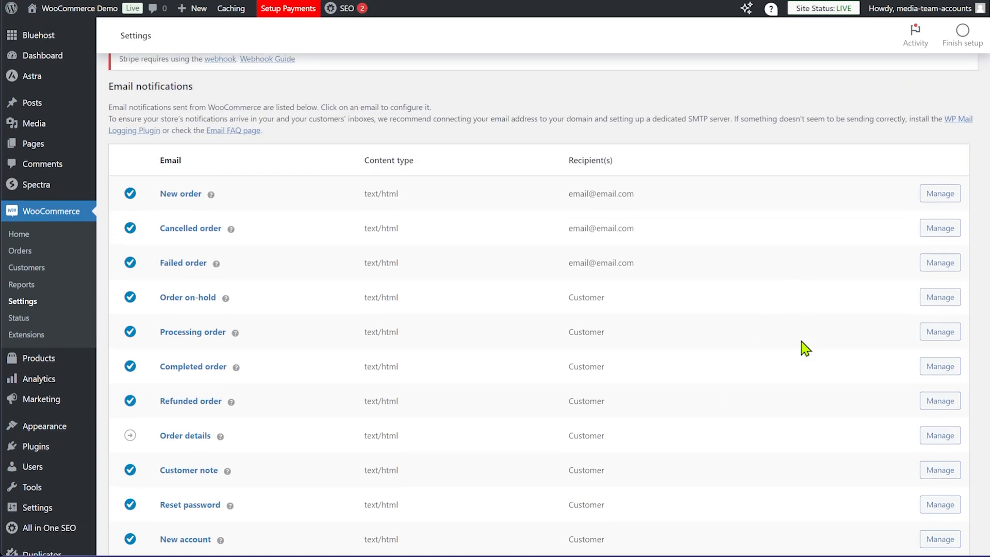
scroll(799, 341, down, 3)
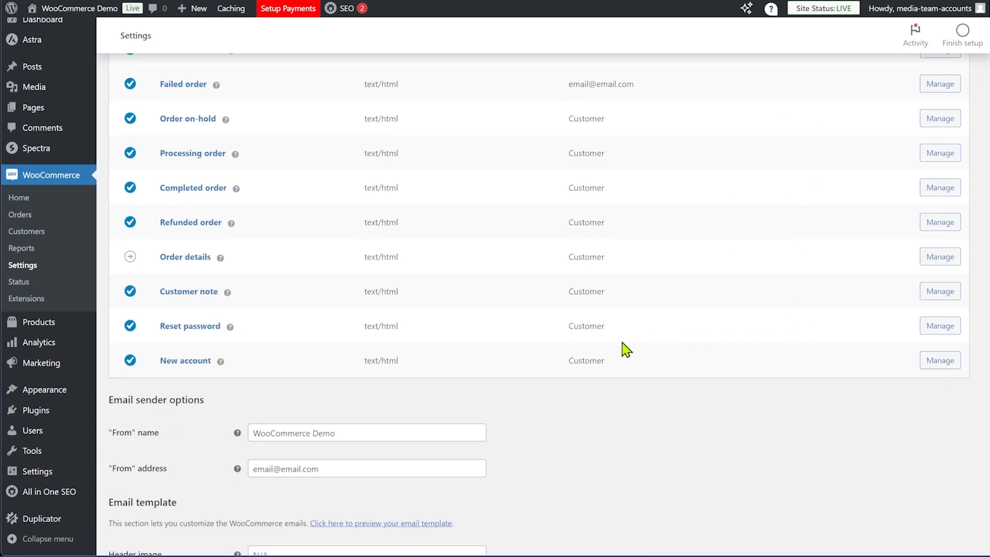
scroll(625, 349, up, 1)
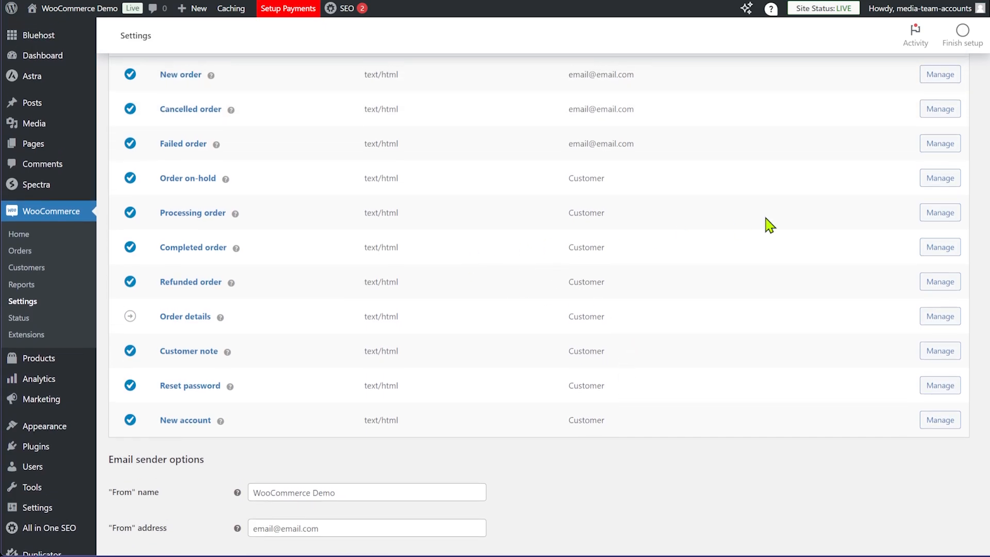
click(206, 215)
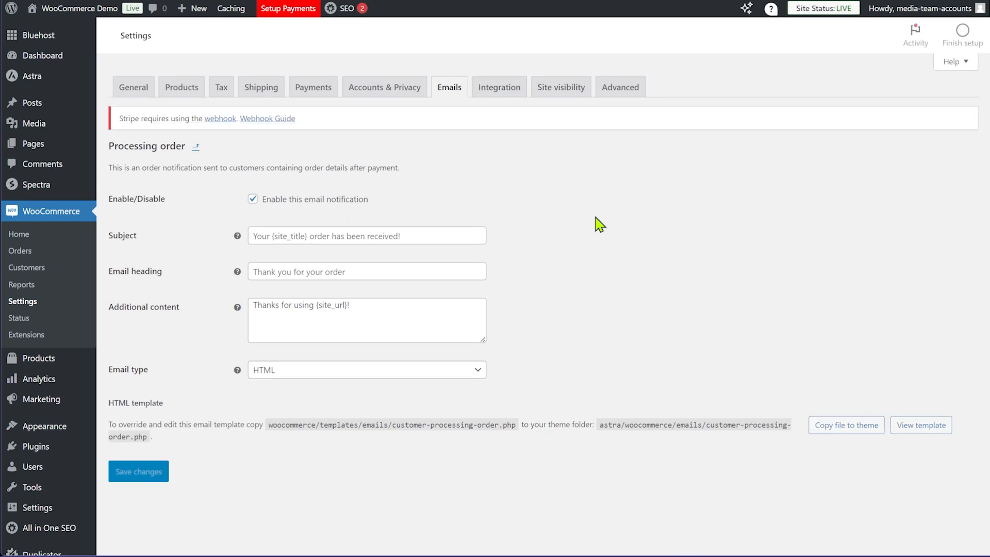
Reveal the customer-processing-order.php template code and scroll through it
click(917, 436)
scroll(711, 296, down, 5)
scroll(593, 287, down, 8)
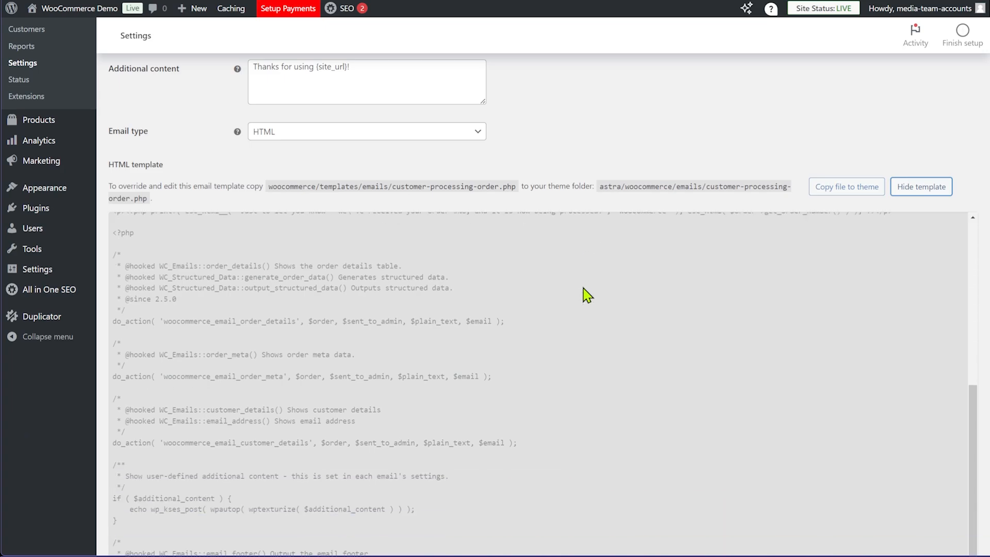
scroll(604, 335, up, 10)
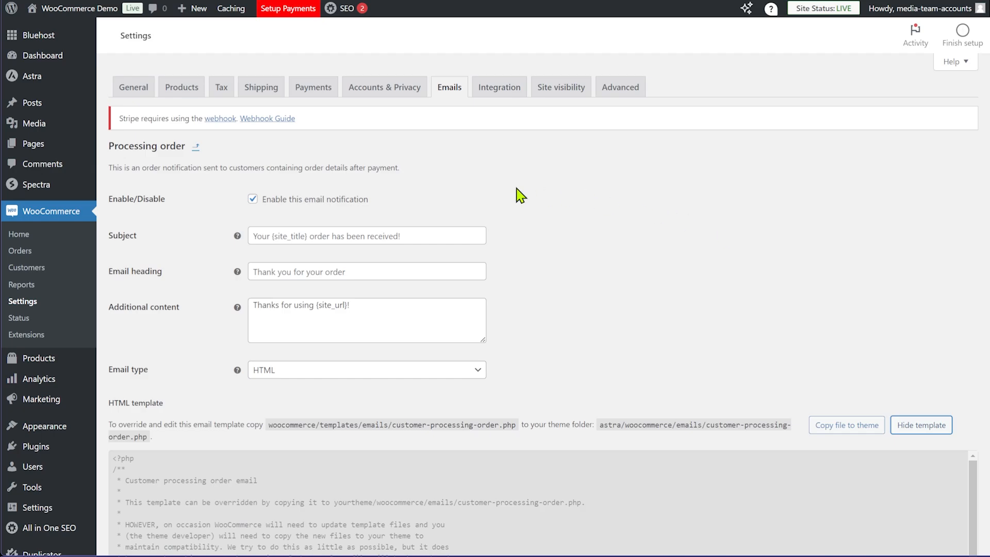
In a new tab, load the FunnelKit homepage from 'funn' and scroll through it
key(ctrl+t)
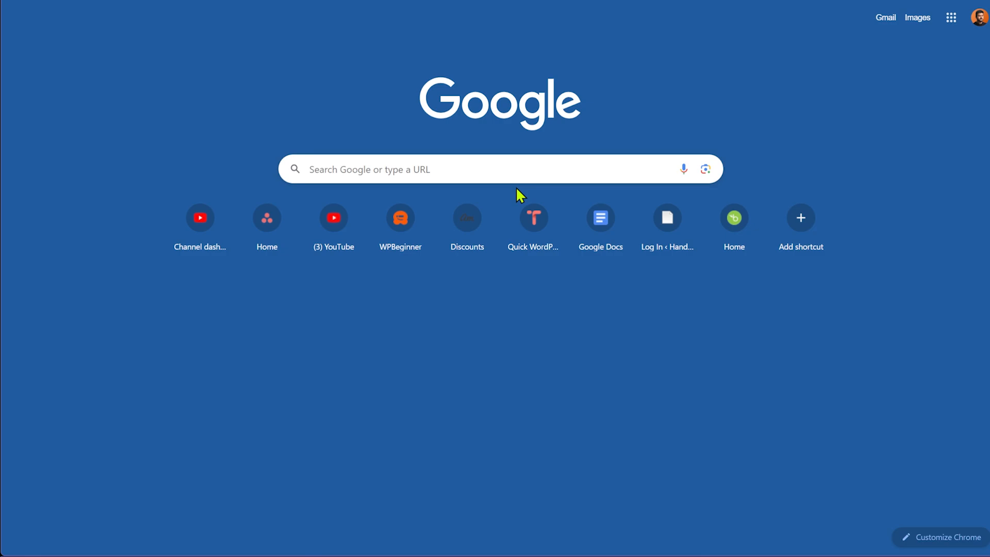
text(funn)
key(Return)
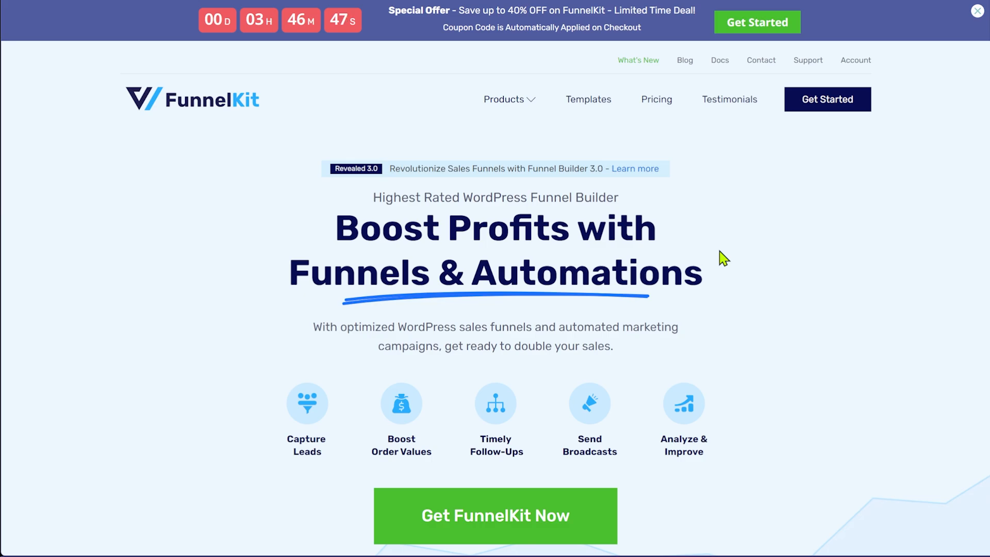
scroll(724, 258, down, 8)
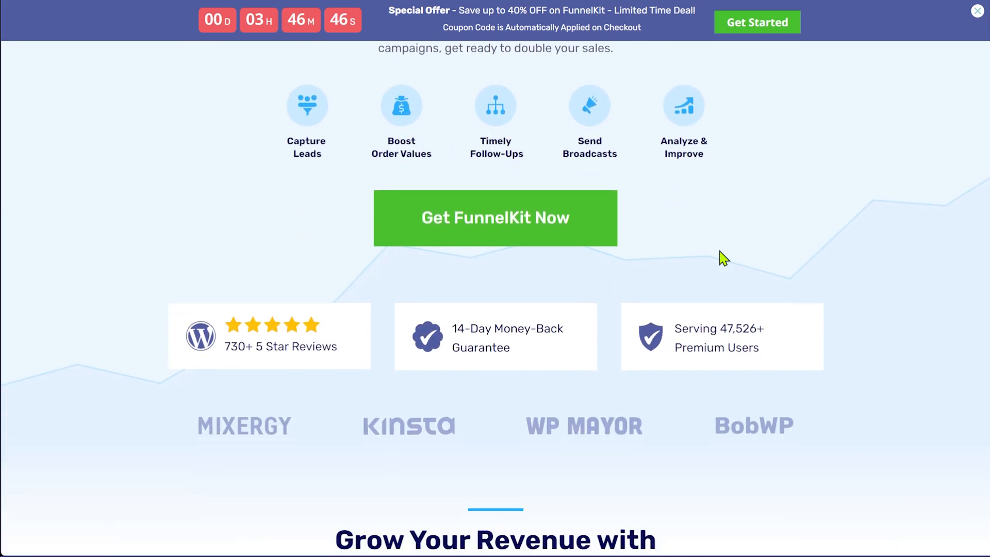
scroll(711, 258, up, 7)
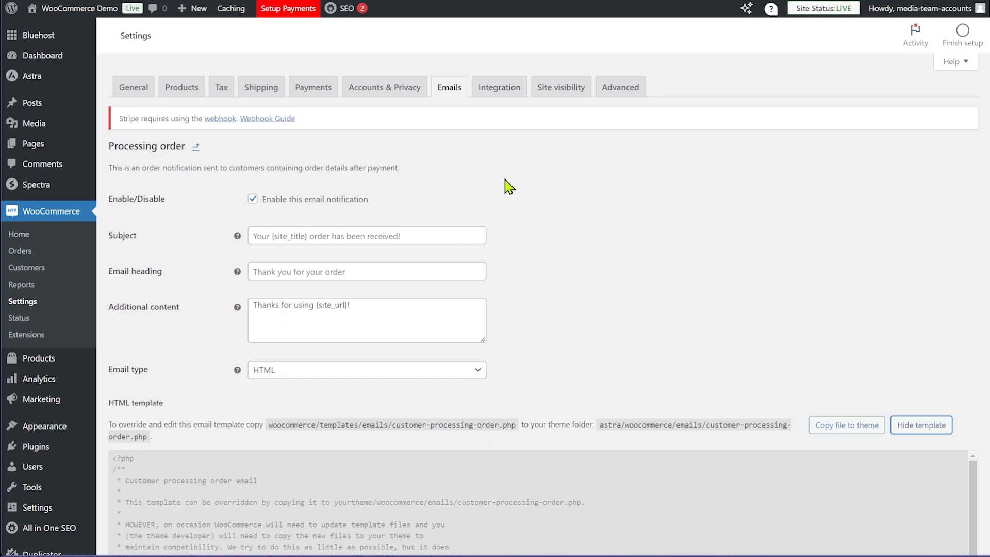
Move from the MaxMind Integration settings to Site visibility, showing the store set to Live
click(508, 98)
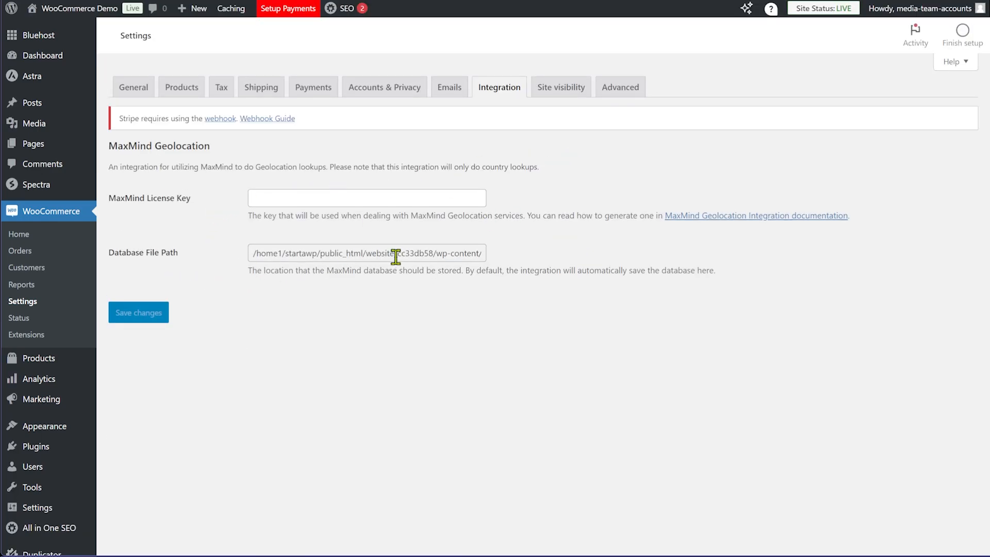
click(546, 89)
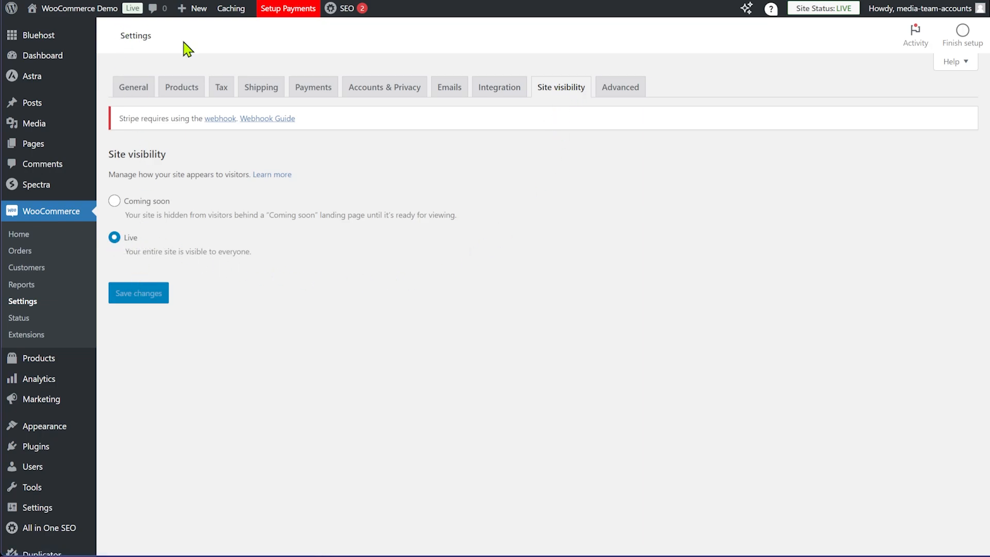
Review the Advanced tab's Cart, Checkout and My account page setup and the endpoints
click(624, 94)
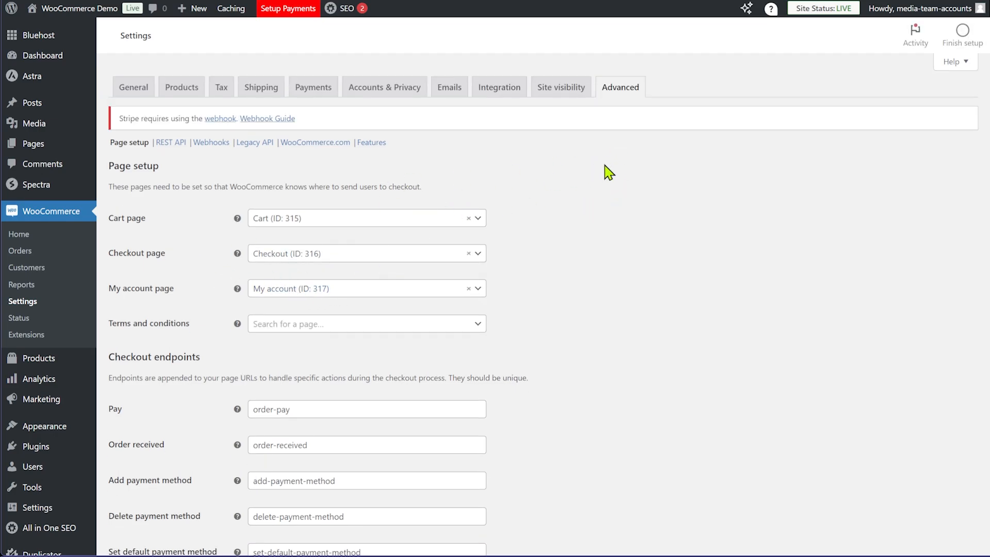
scroll(608, 171, down, 3)
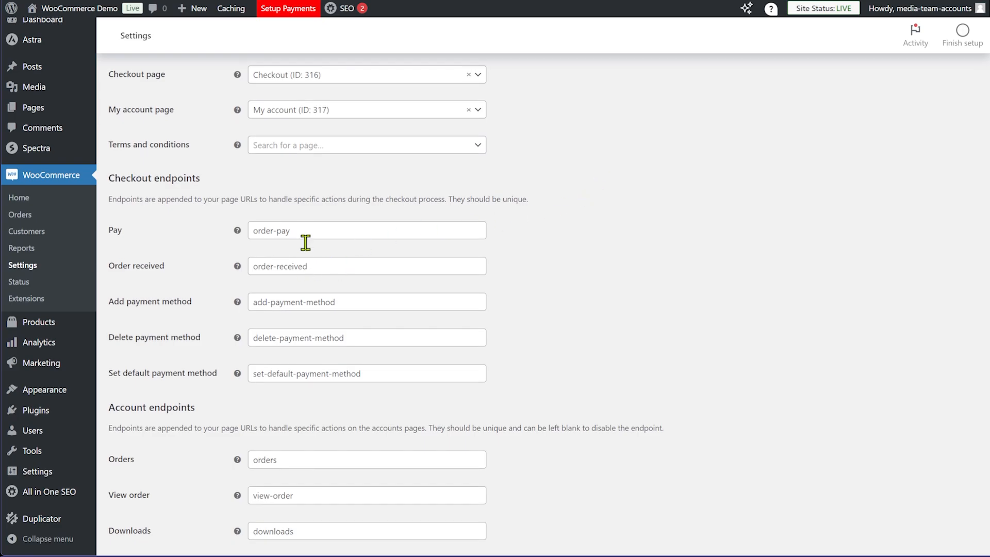
scroll(464, 188, down, 3)
scroll(663, 273, down, 3)
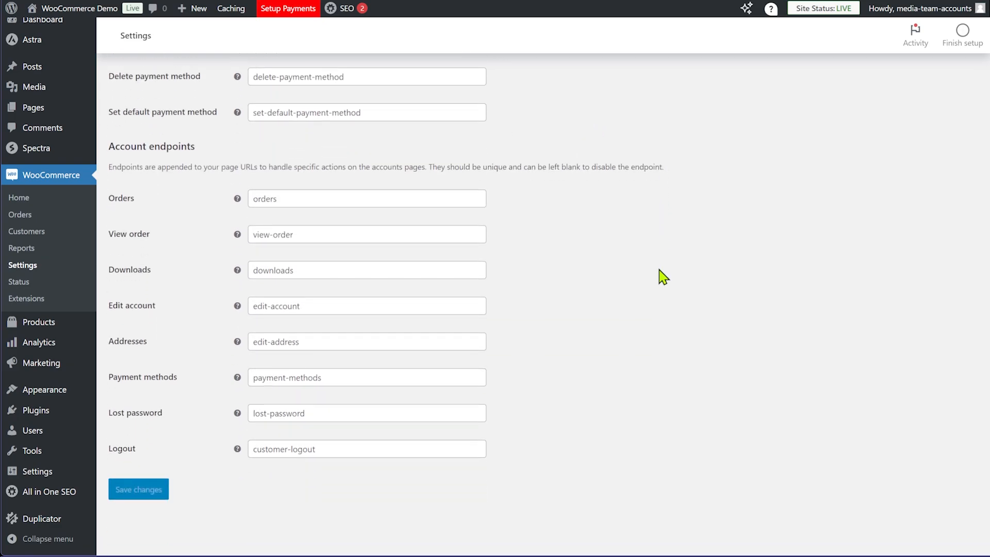
scroll(663, 276, up, 10)
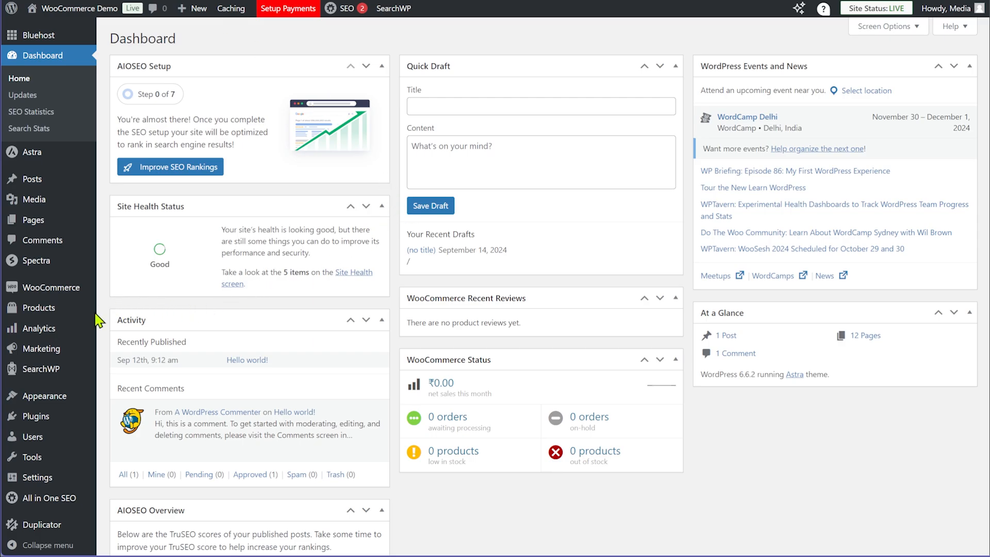
Return to Plugins > Installed Plugins and confirm Checkout Plugins – Stripe for WooCommerce is active
mouse_move(62, 418)
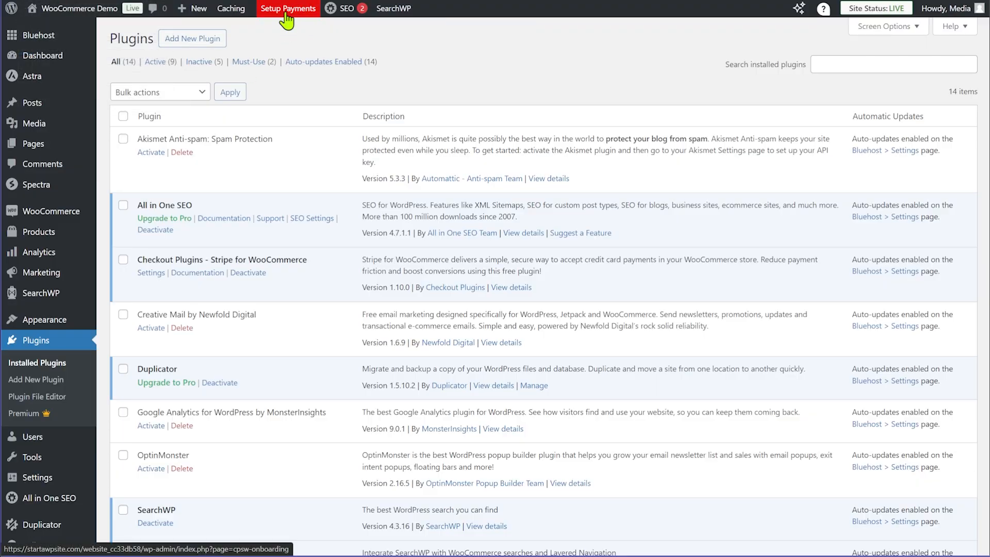
Launch Setup Payments and choose Connect with Stripe to reach the authenticator QR code
click(286, 11)
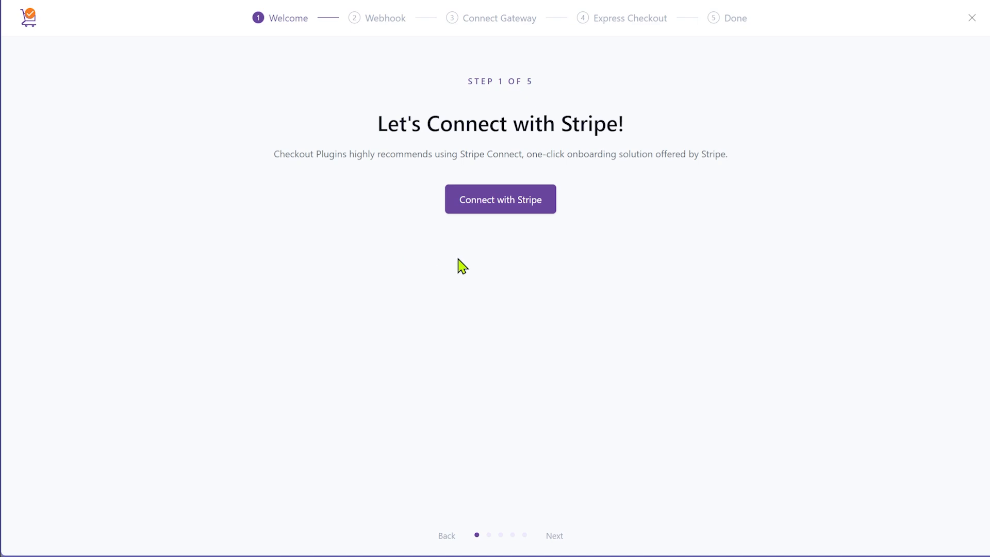
click(496, 204)
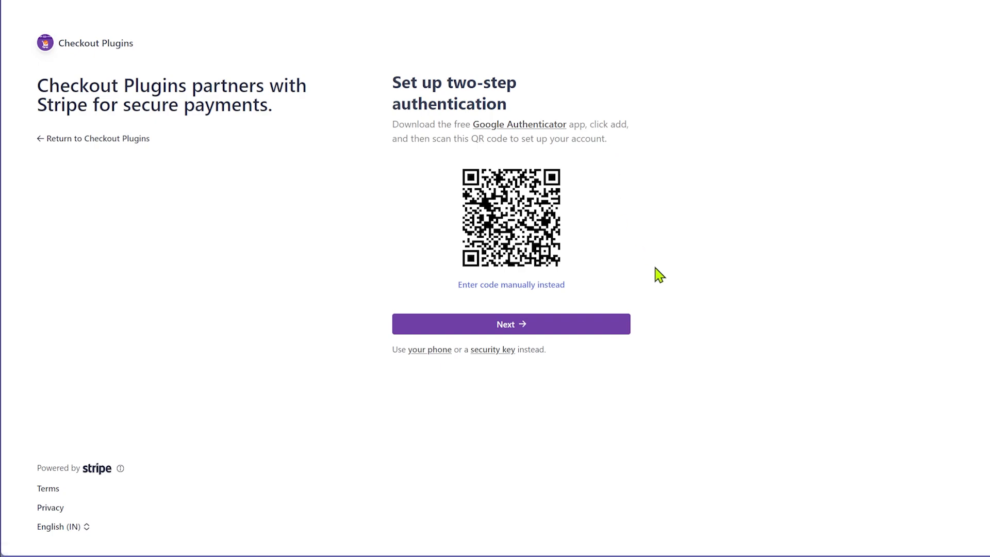
Verify the login code, copy the emergency backup code, and complete two-step authentication
click(563, 332)
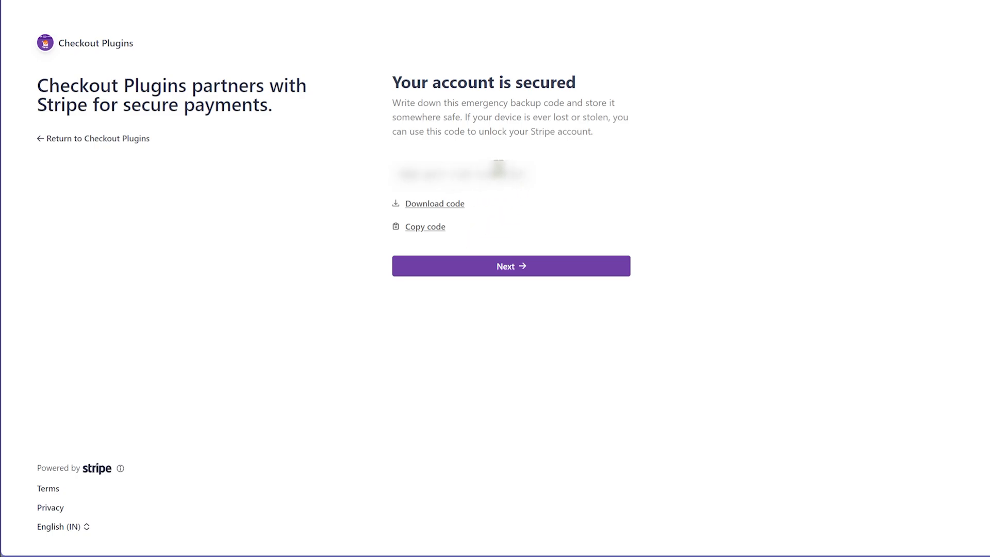
click(431, 228)
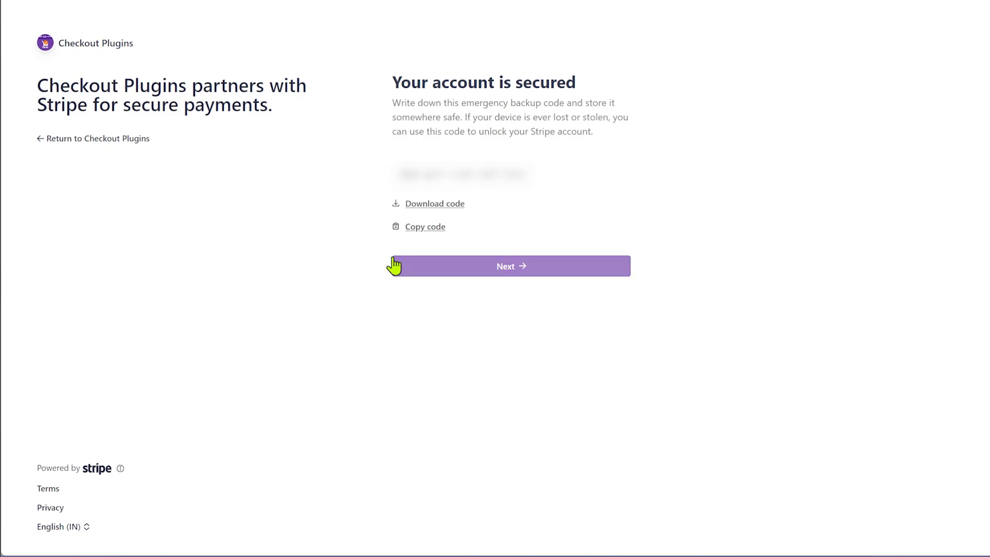
click(511, 267)
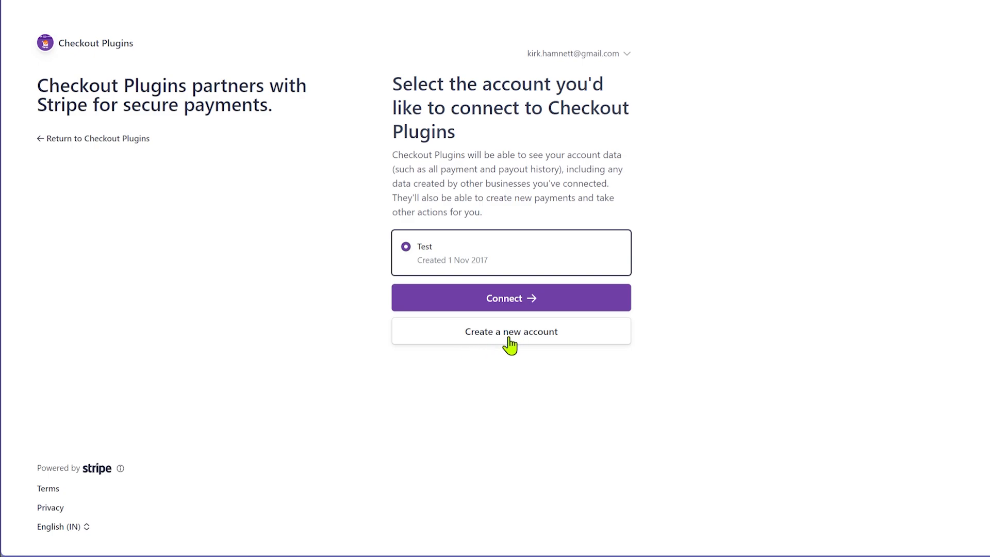
Connect the Test account, set business location to United States as an Individual, and continue
click(458, 299)
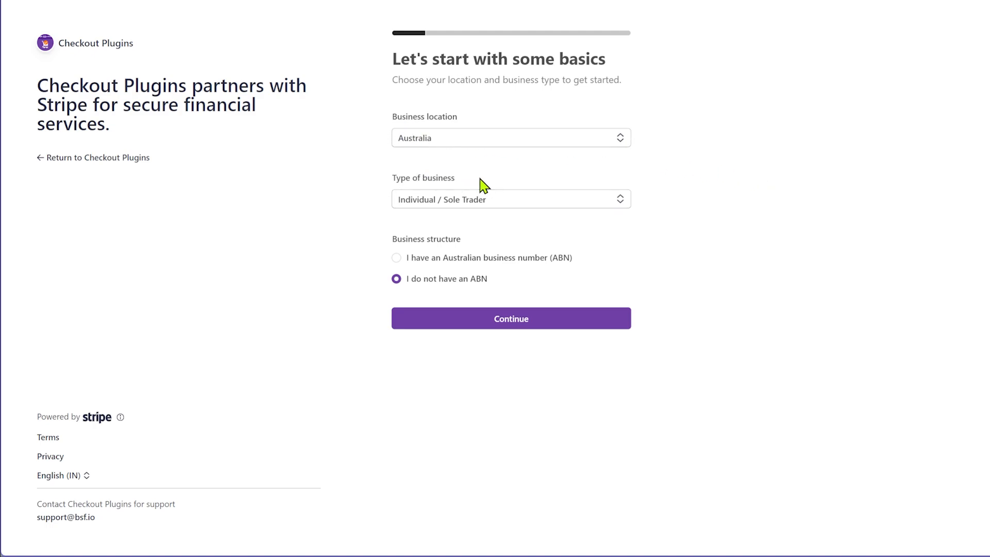
click(585, 142)
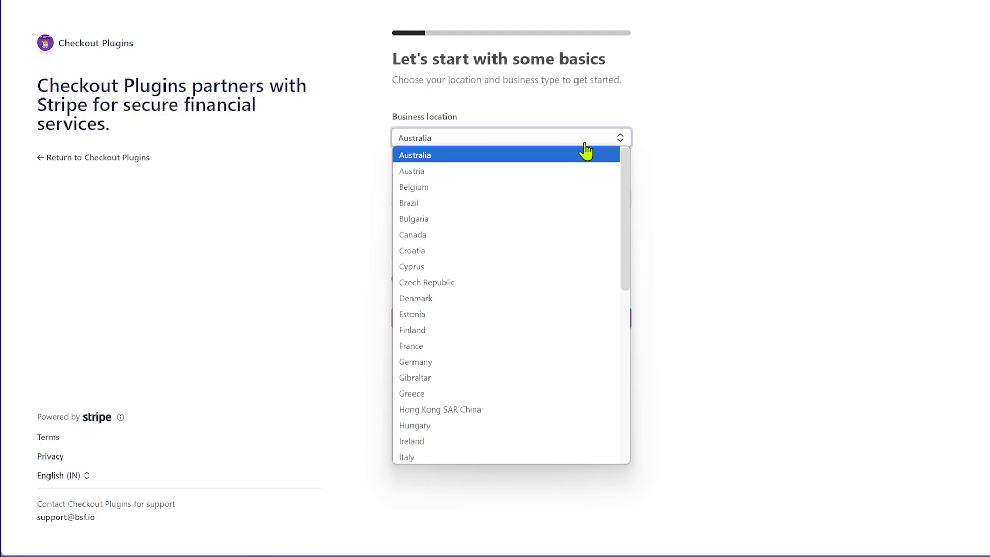
key(i)
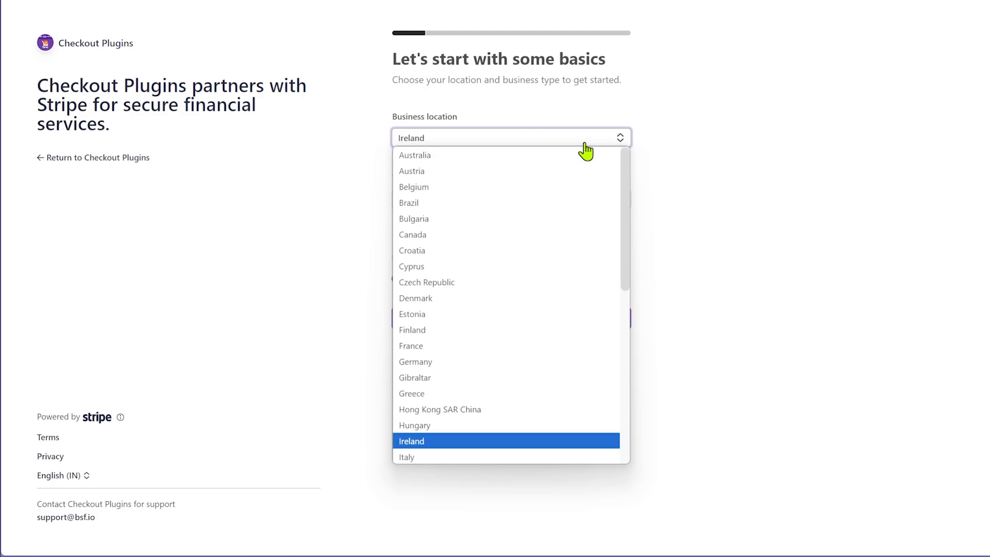
scroll(541, 283, down, 5)
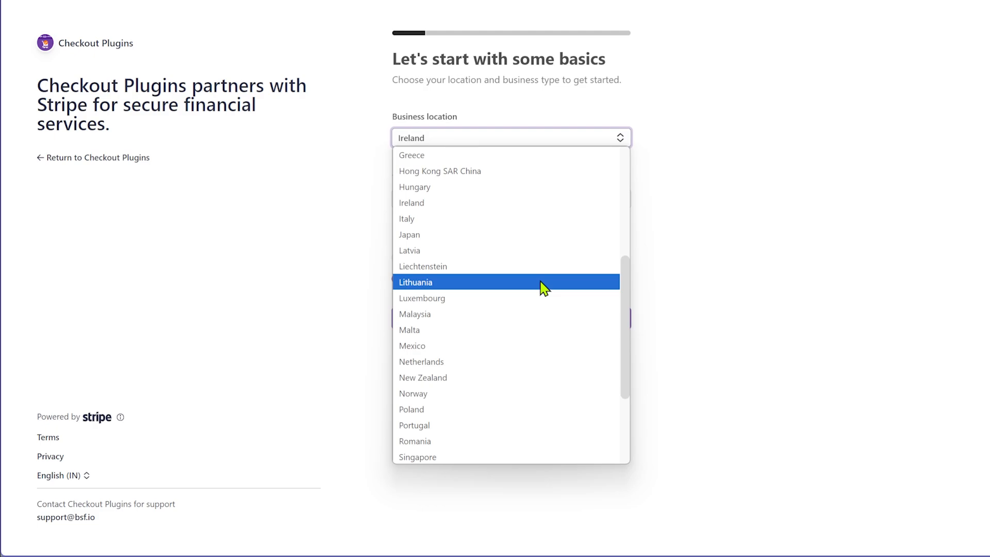
scroll(530, 314, down, 3)
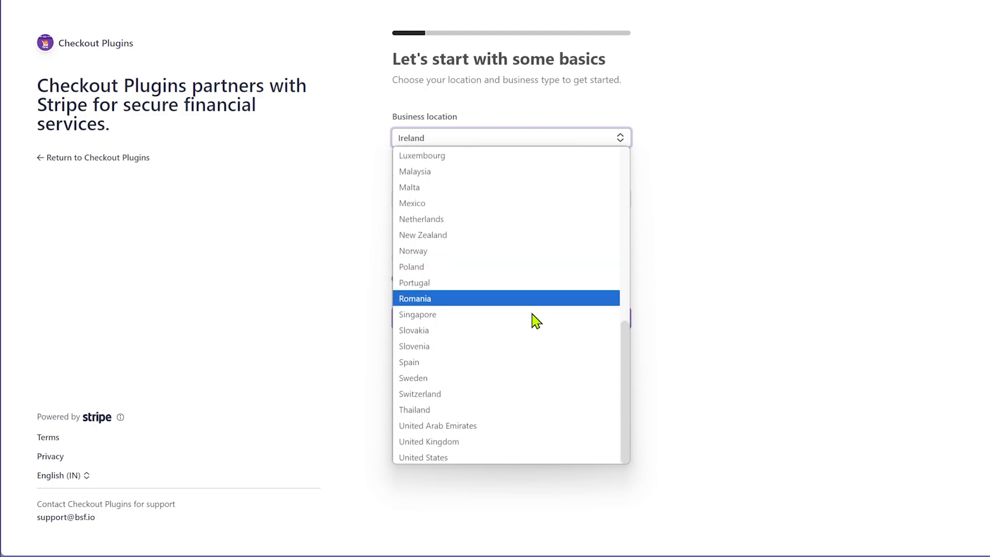
click(470, 456)
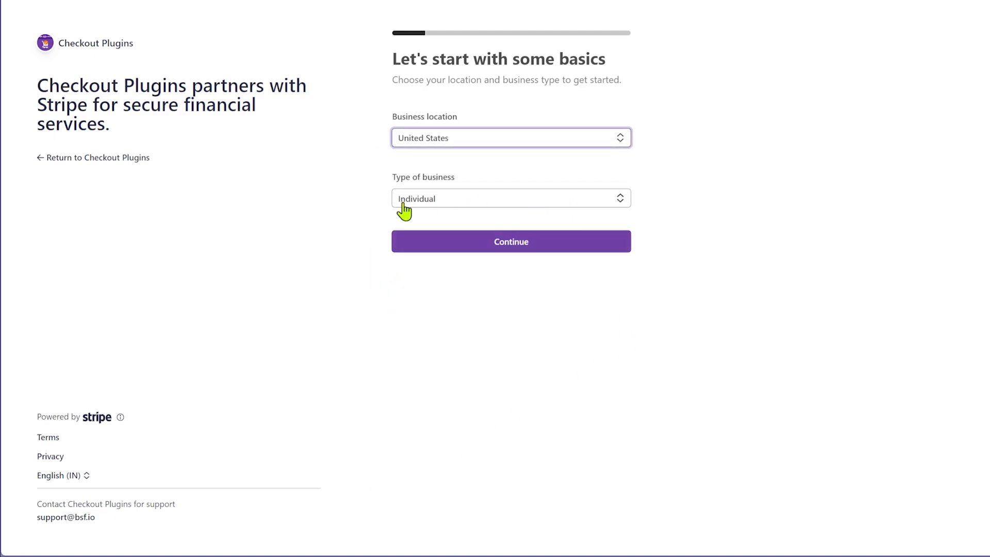
click(482, 319)
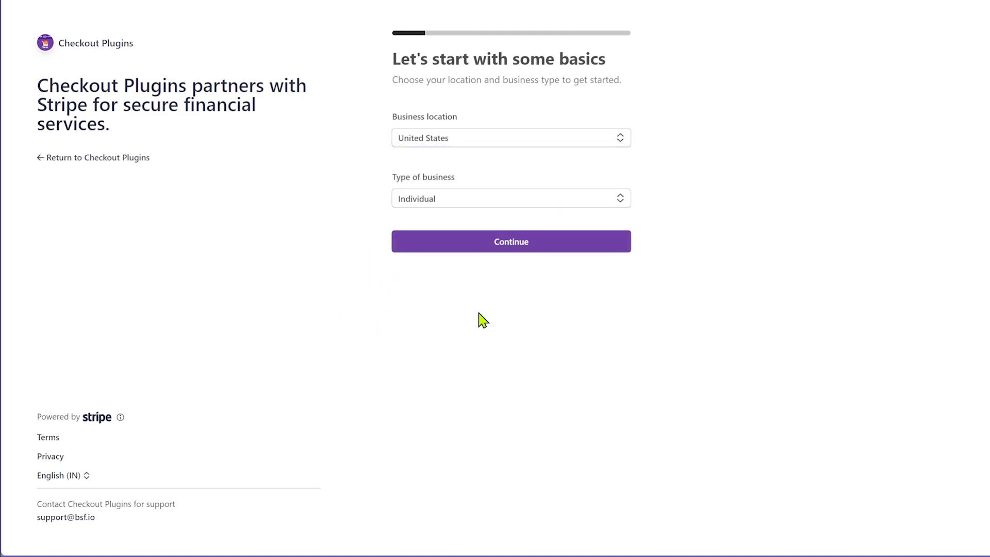
click(520, 248)
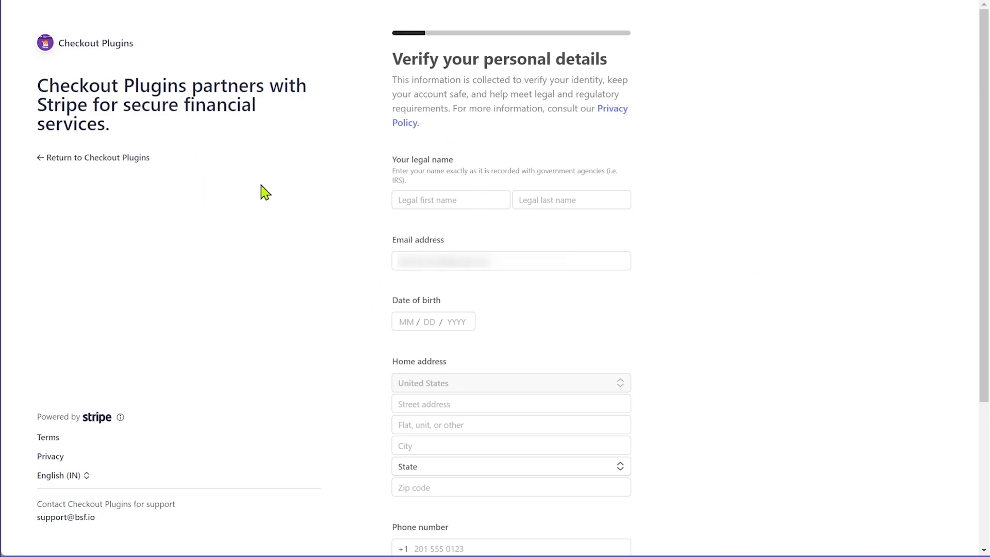
Enter the legal first and last name, e-mail address and date of birth in Stripe's personal details form
click(417, 199)
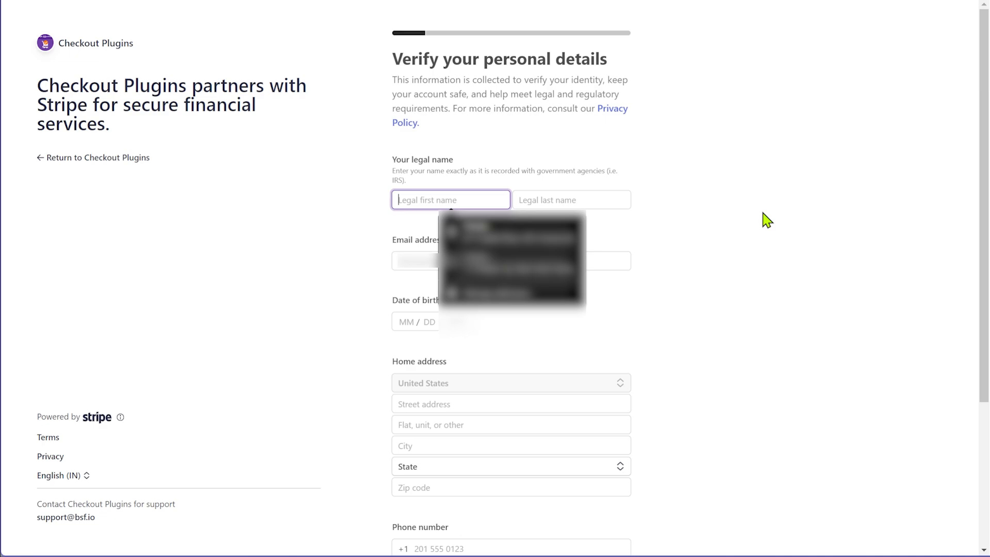
key(Tab)
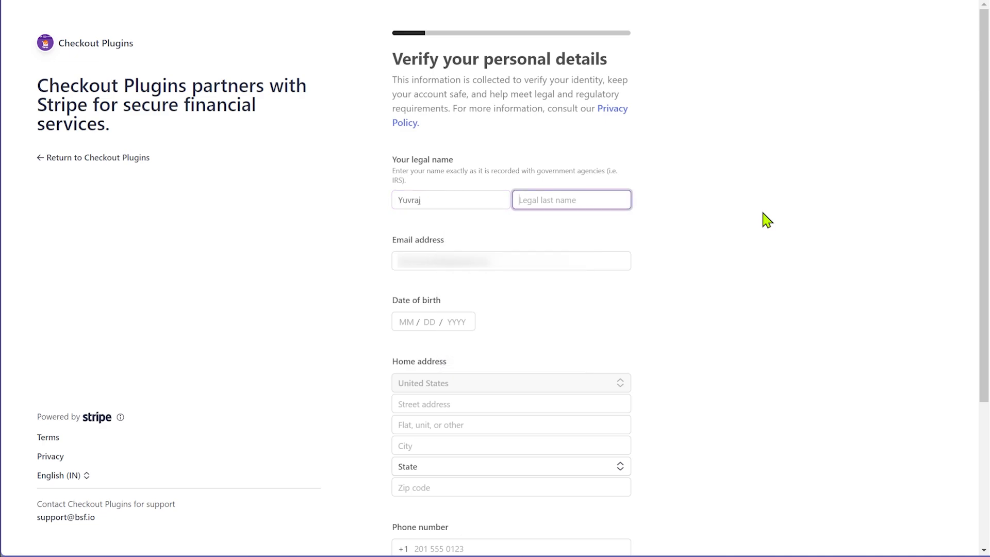
key(Tab)
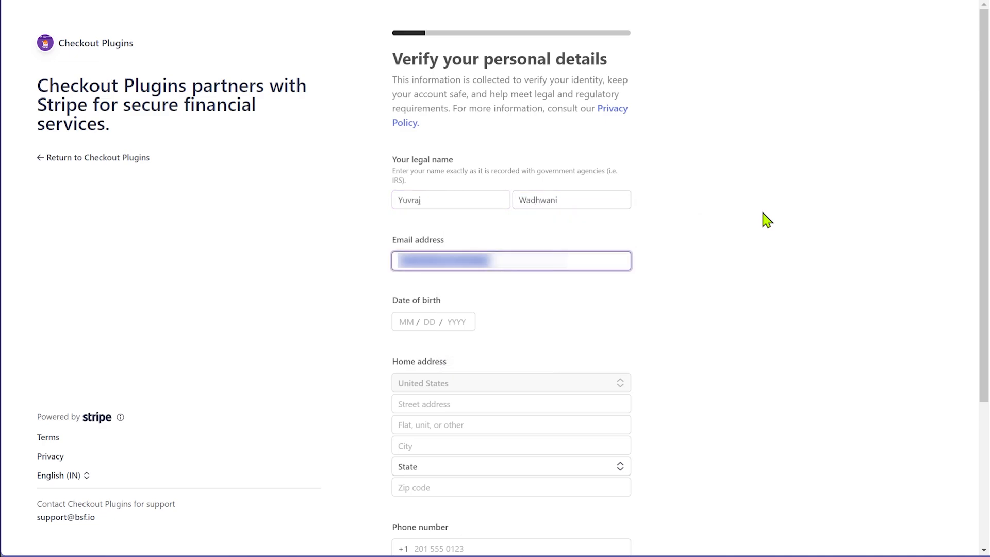
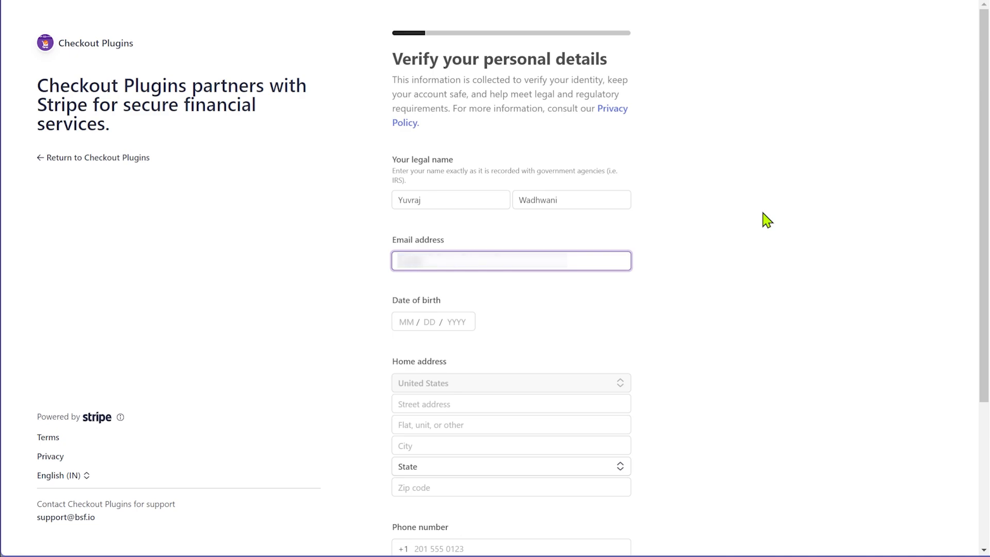
key(Tab)
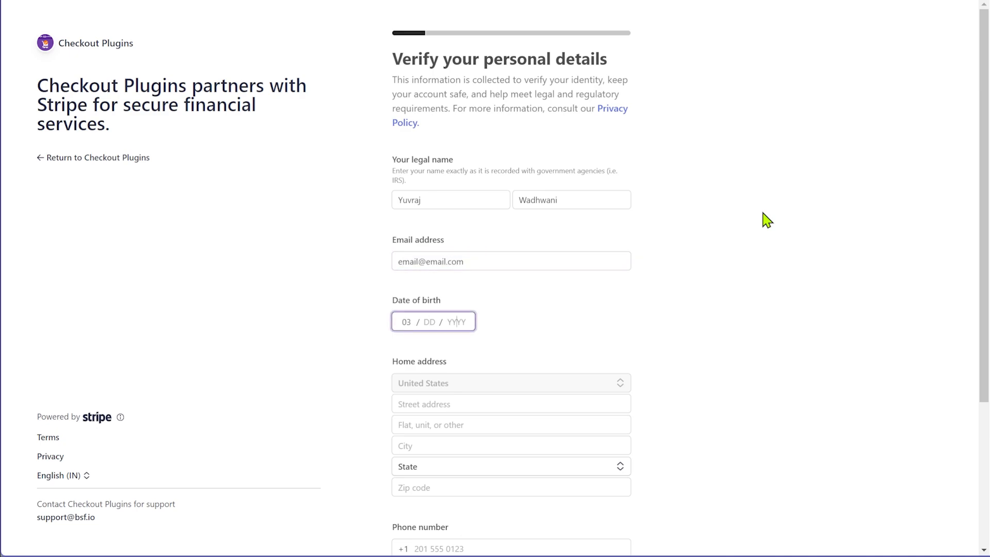
key(Tab)
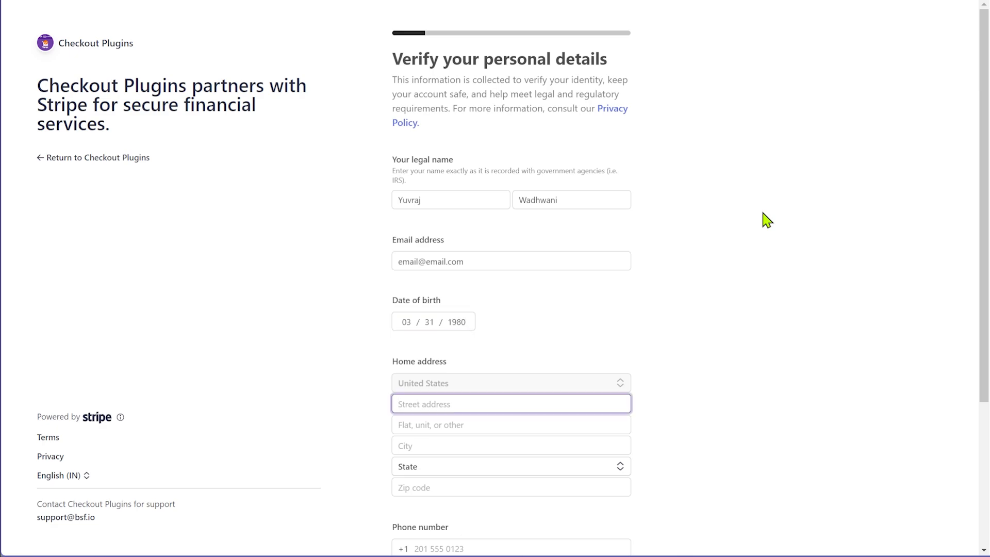
scroll(815, 256, down, 2)
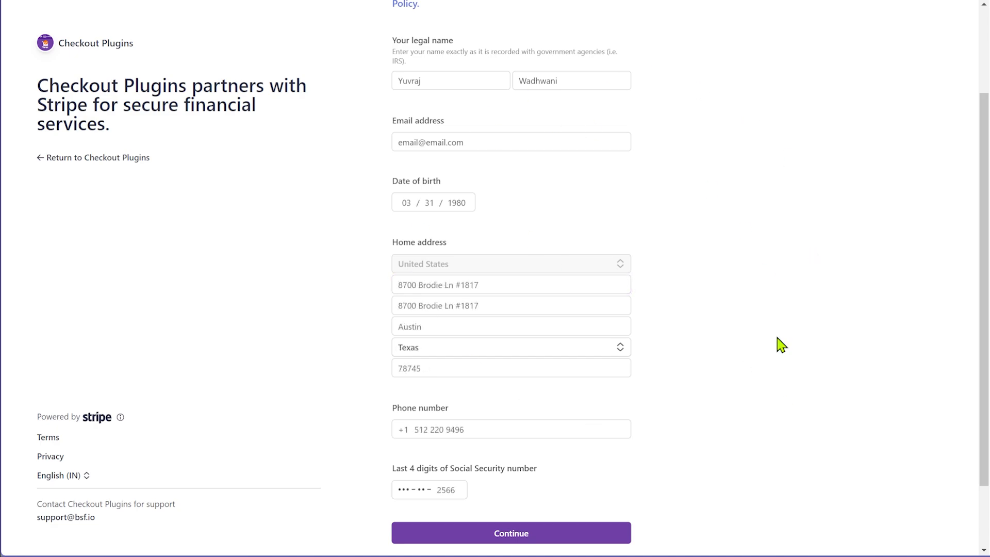
Submit personal details, describe the product as software helping creators manage social media profiles, and submit
click(527, 536)
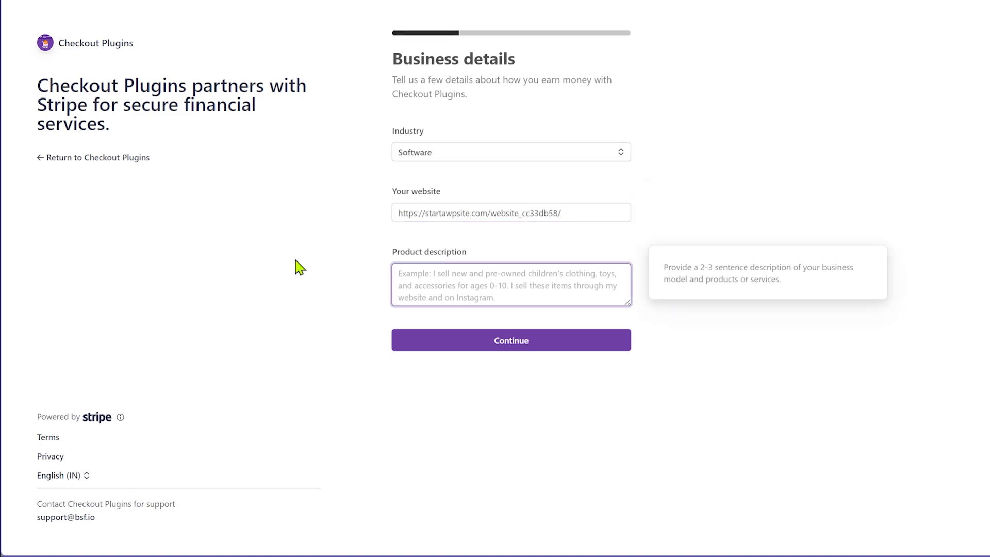
text(I sell software that helps creators create and mange their social media profiles.)
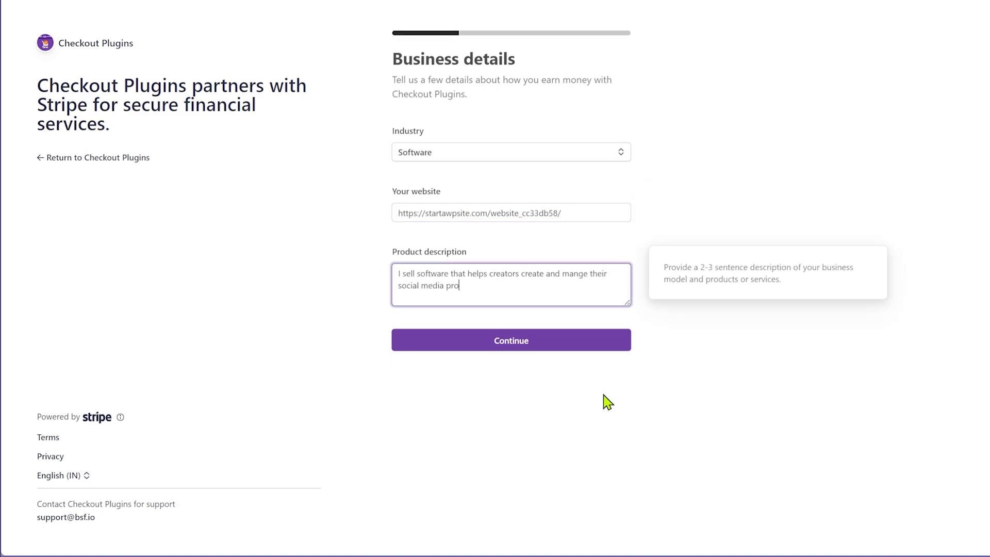
click(607, 402)
click(510, 344)
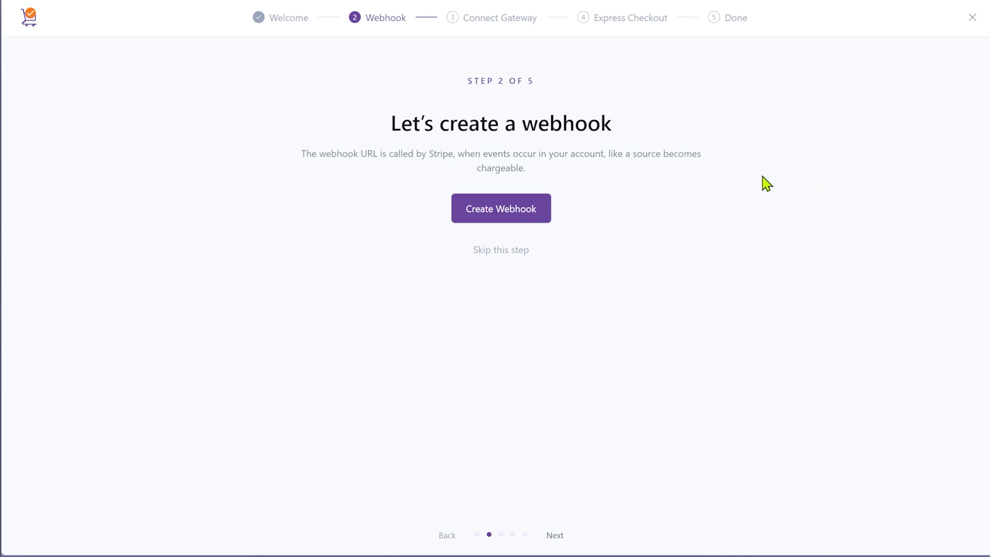
Create and save the Stripe webhook in test mode, then activate Card Processing and Express Checkout
click(516, 215)
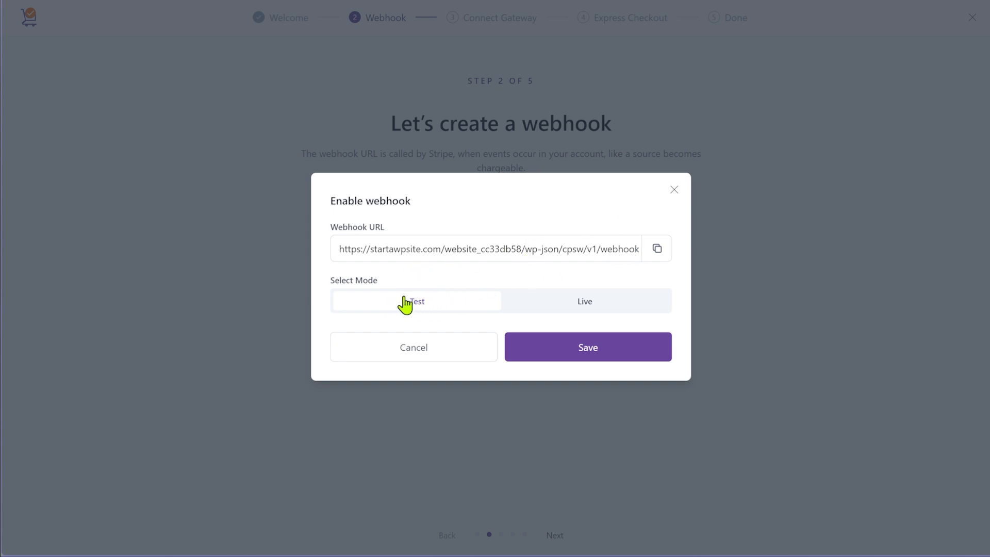
click(555, 348)
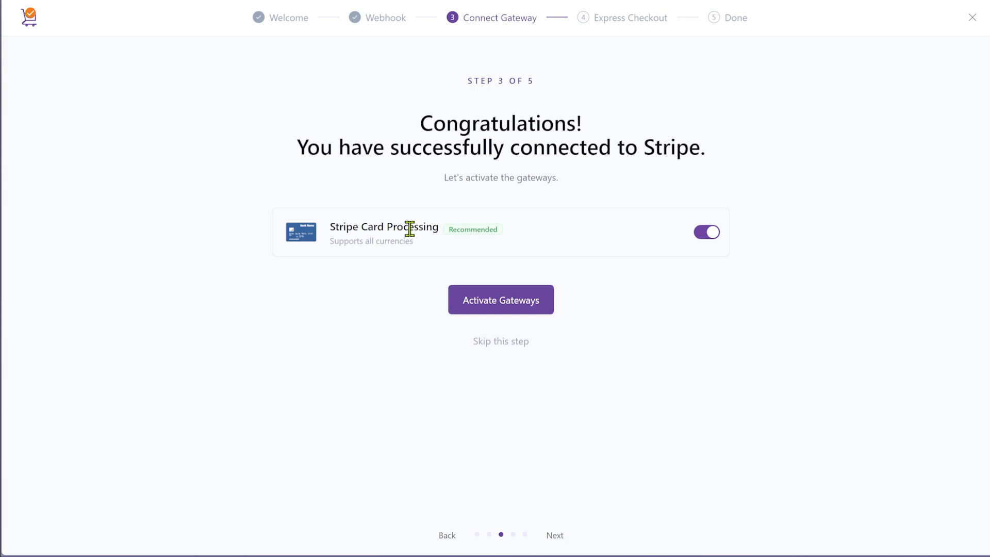
click(509, 305)
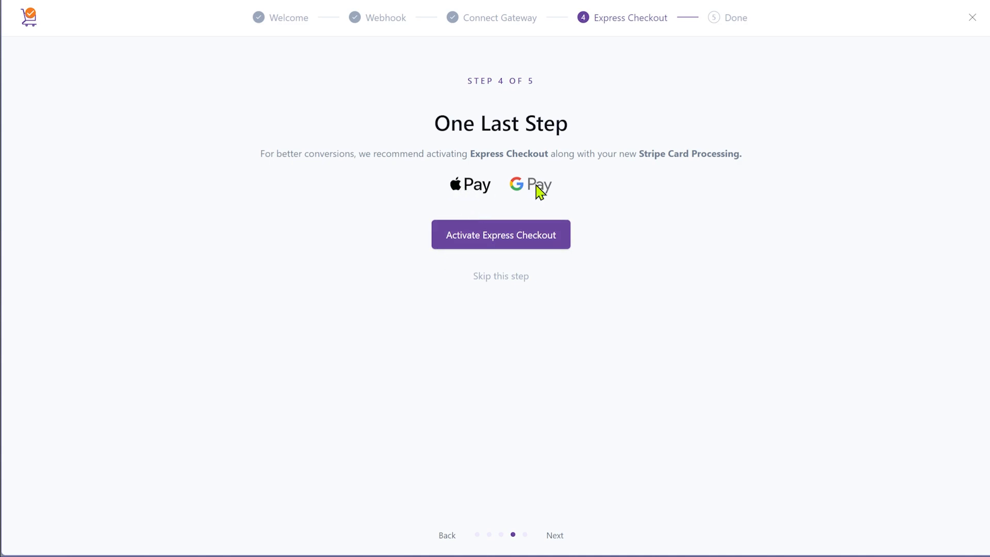
click(511, 249)
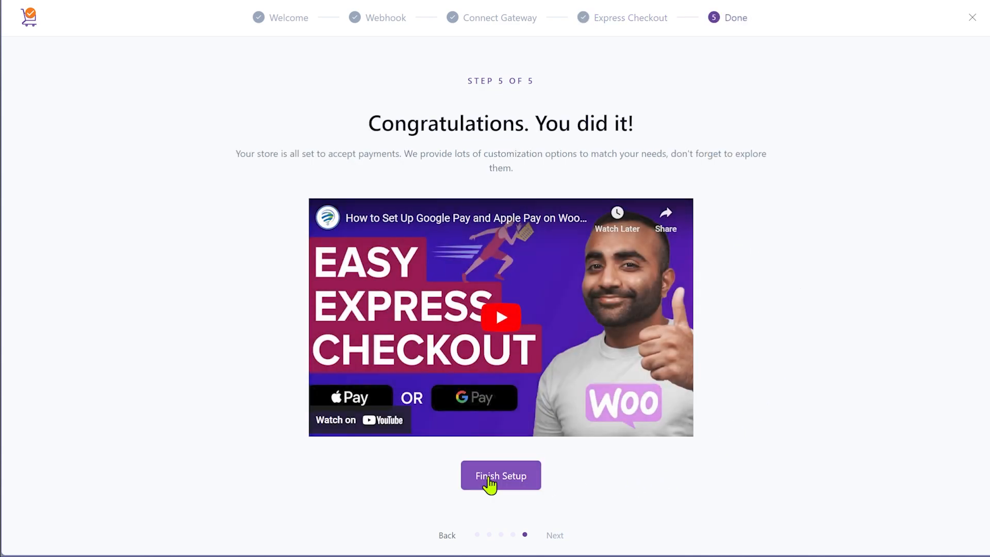
Finish the wizard to open the enabled Stripe Card Processing settings titled Credit Card (Stripe)
click(488, 483)
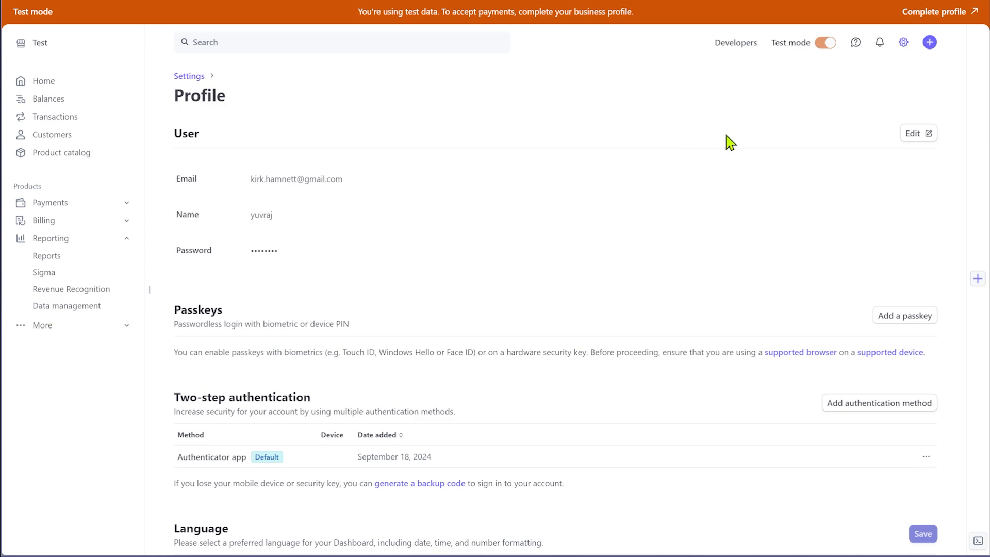
mouse_move(822, 45)
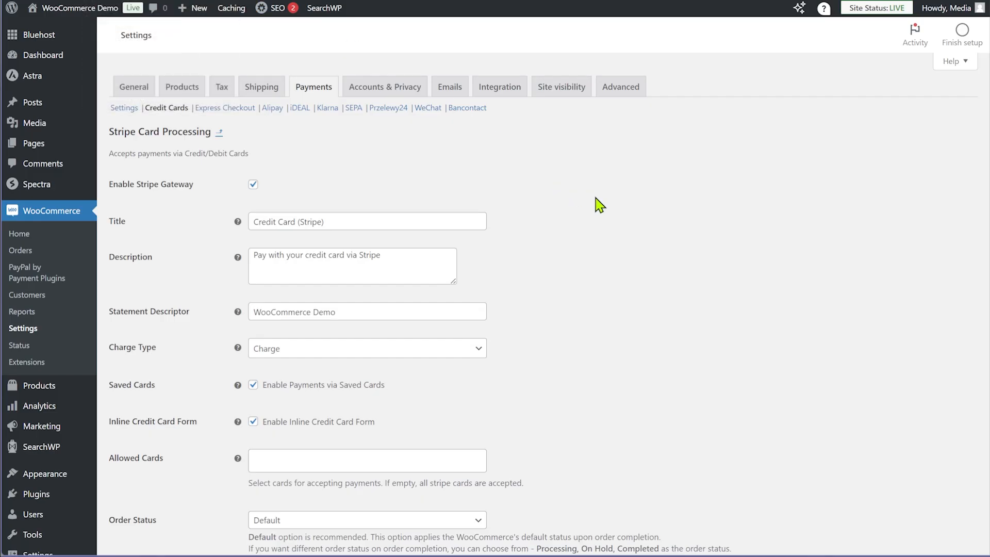
In the Stripe connection settings, confirm the payment Mode stays set to Test
click(117, 108)
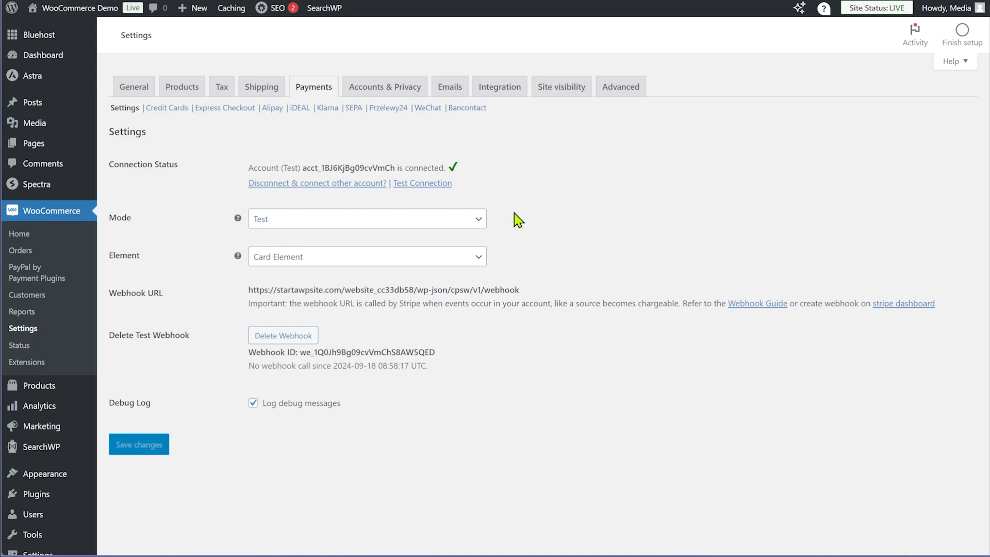
click(438, 224)
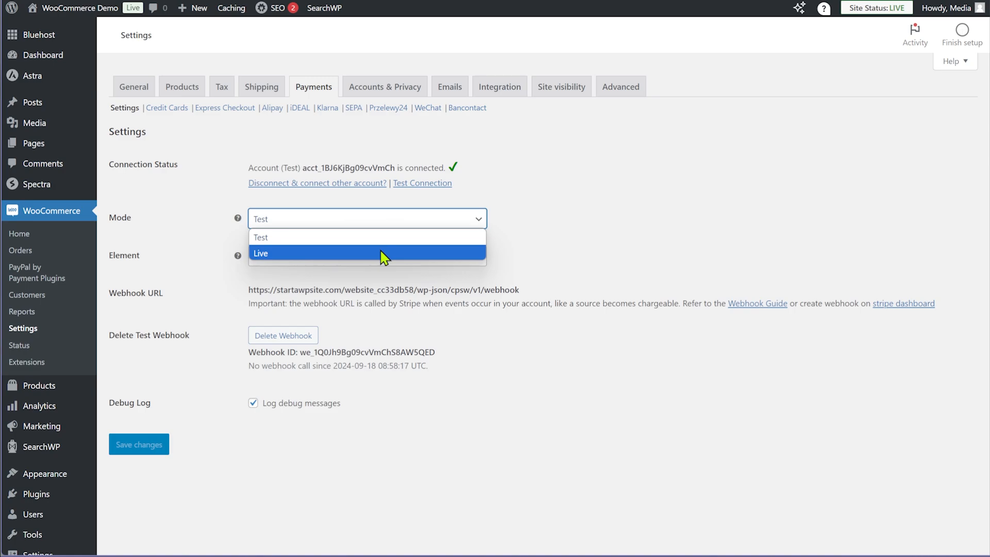
click(582, 205)
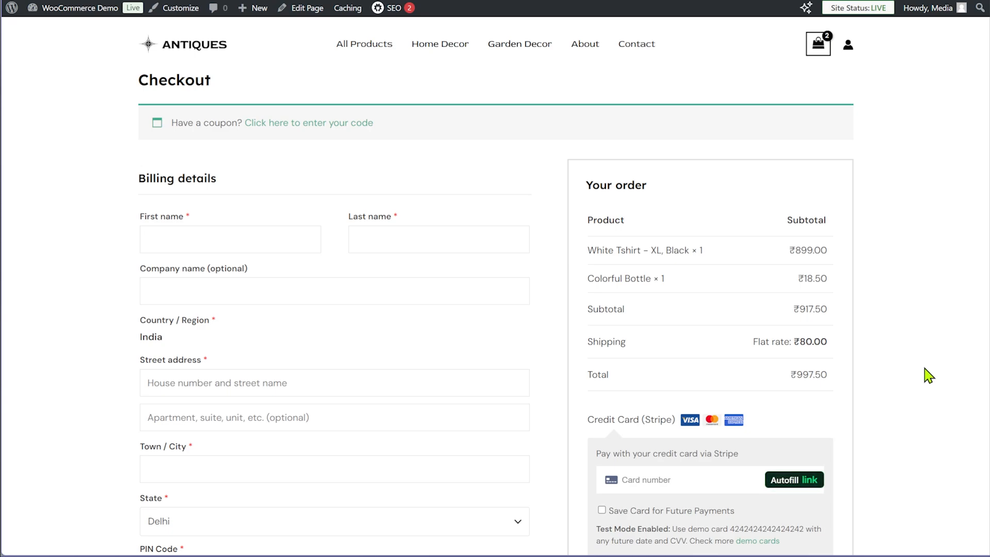
scroll(927, 374, down, 3)
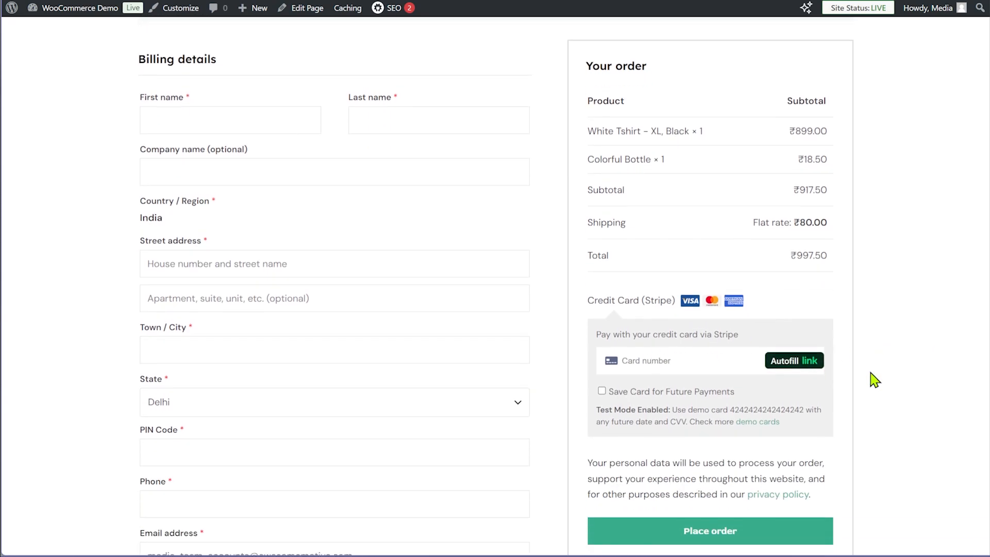
scroll(875, 380, down, 3)
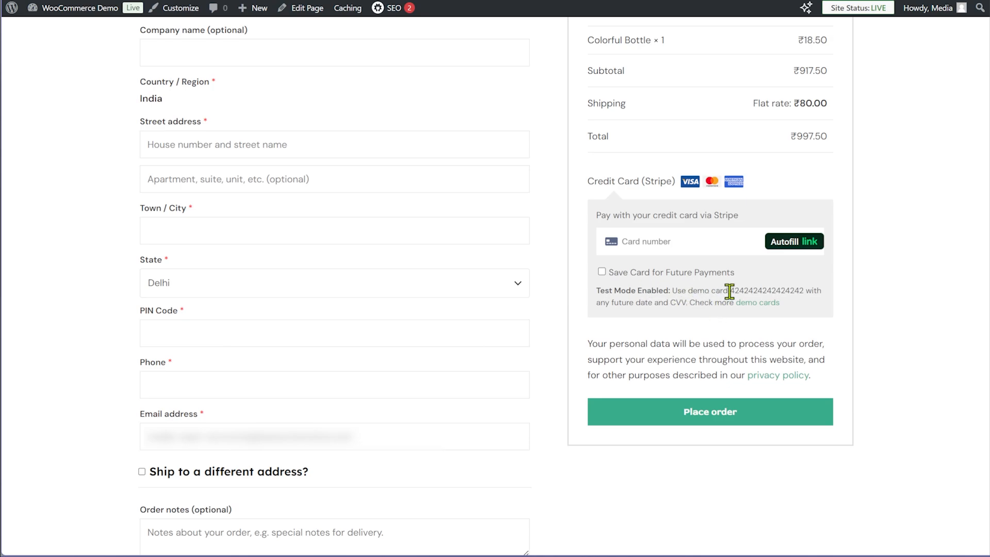
drag(730, 292, 819, 294)
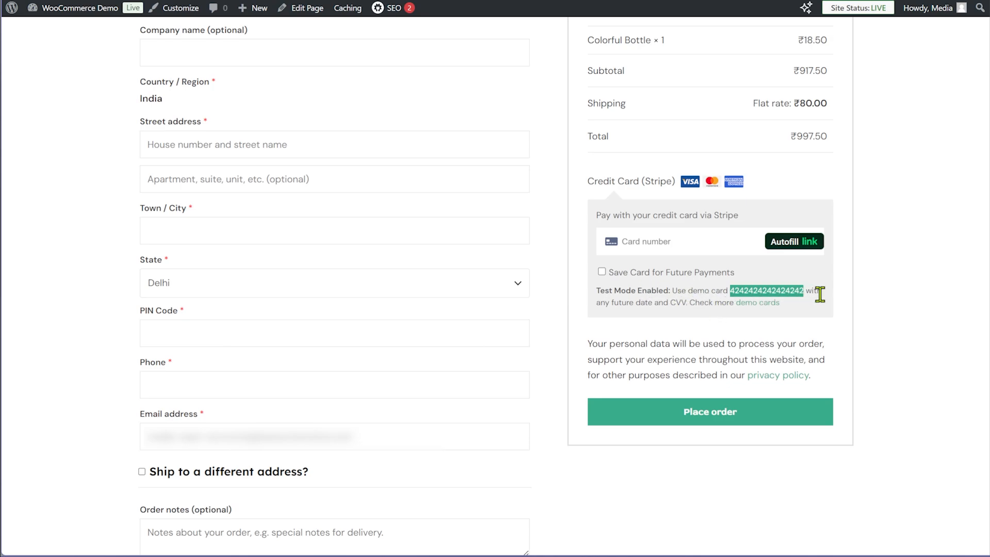
click(902, 286)
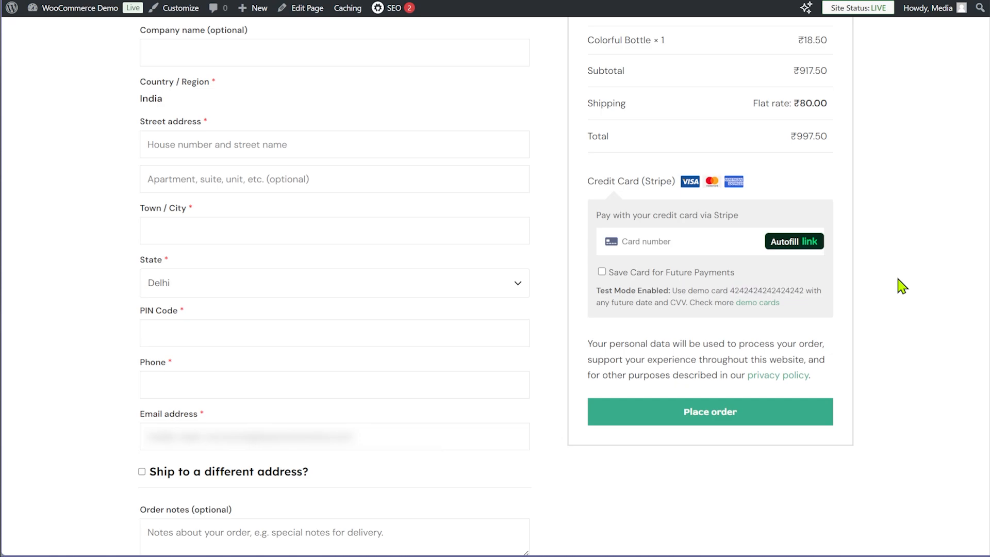